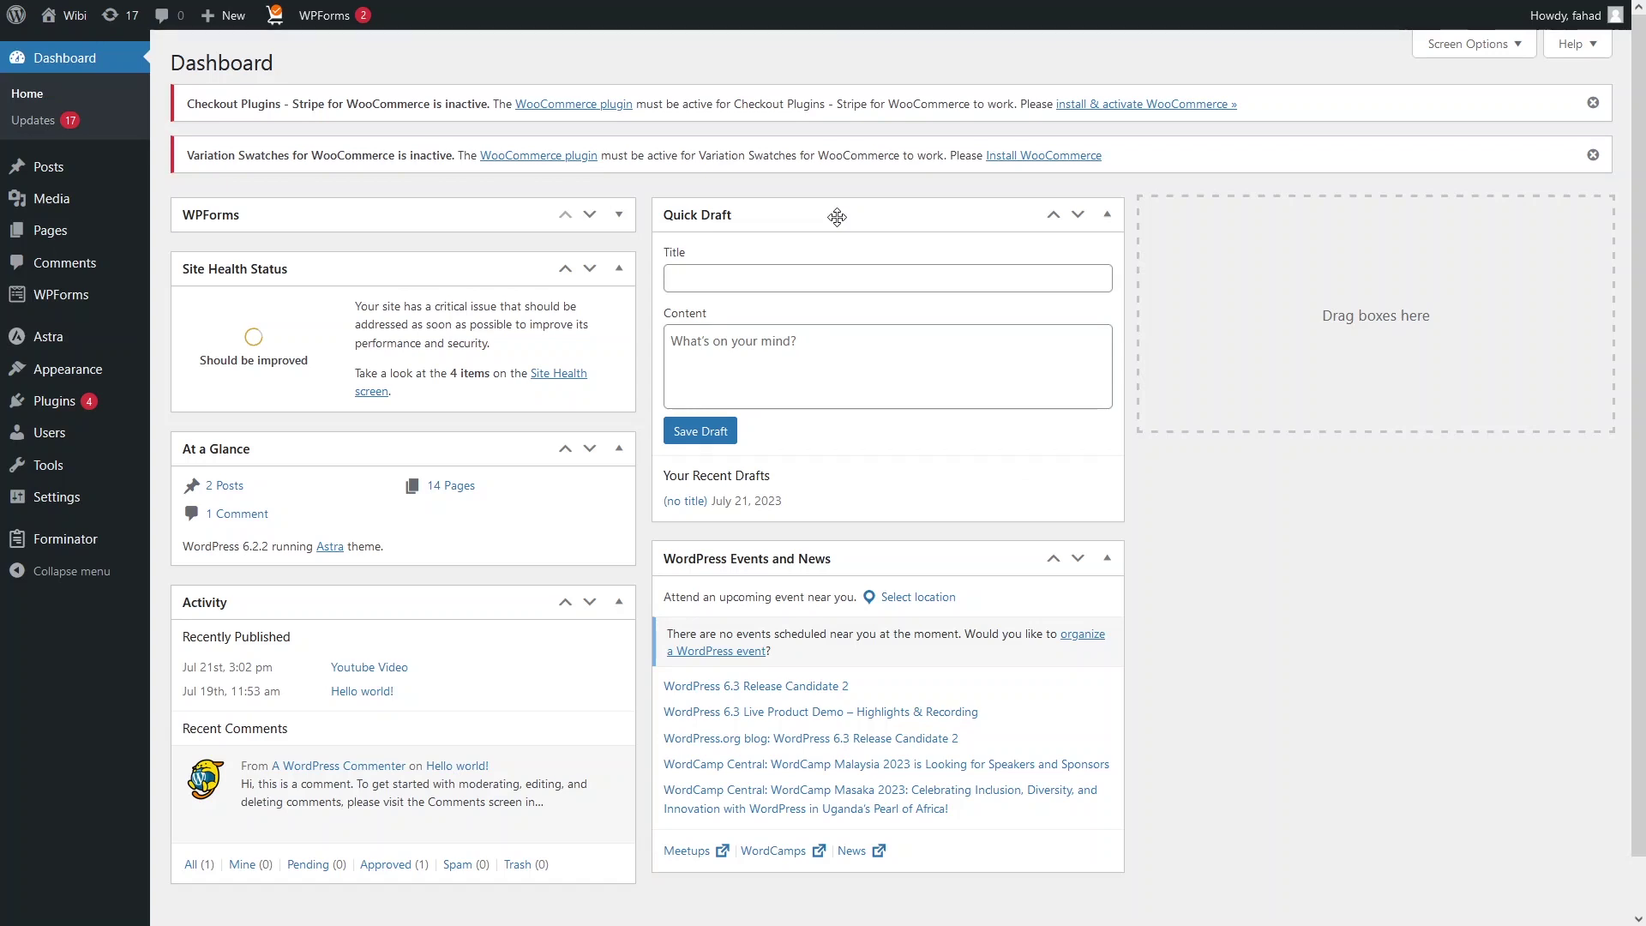
Switch from the WordPress dashboard to the GoDaddy domain names tab, passing through Web Hosting.
mouse_move(469, 7)
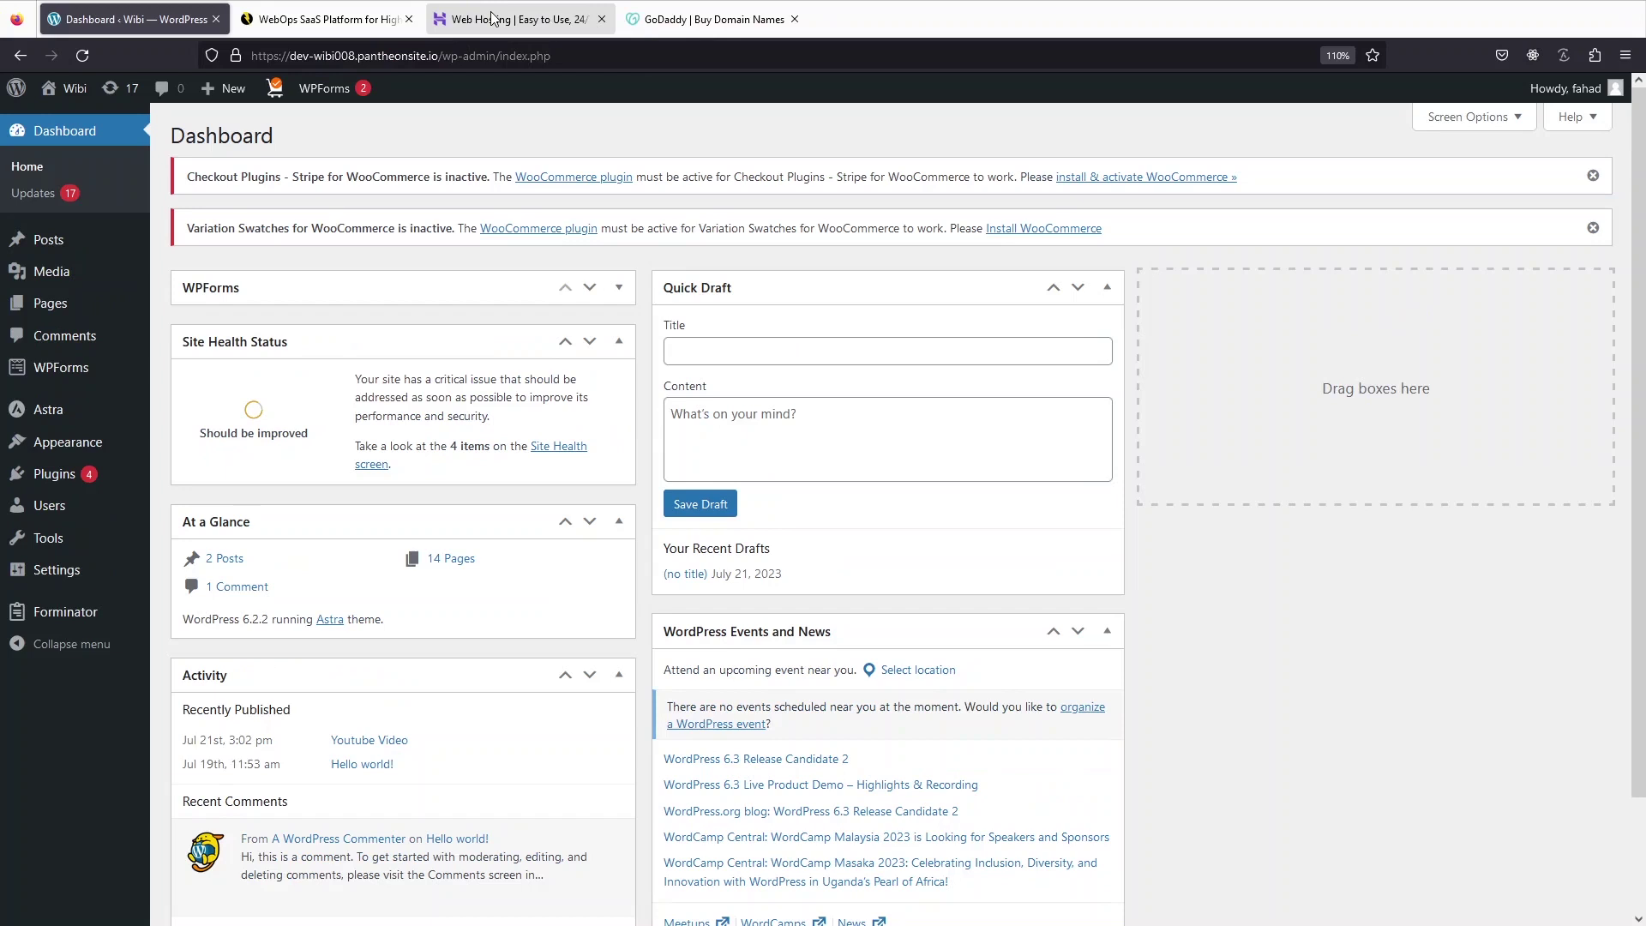
click(494, 17)
click(623, 17)
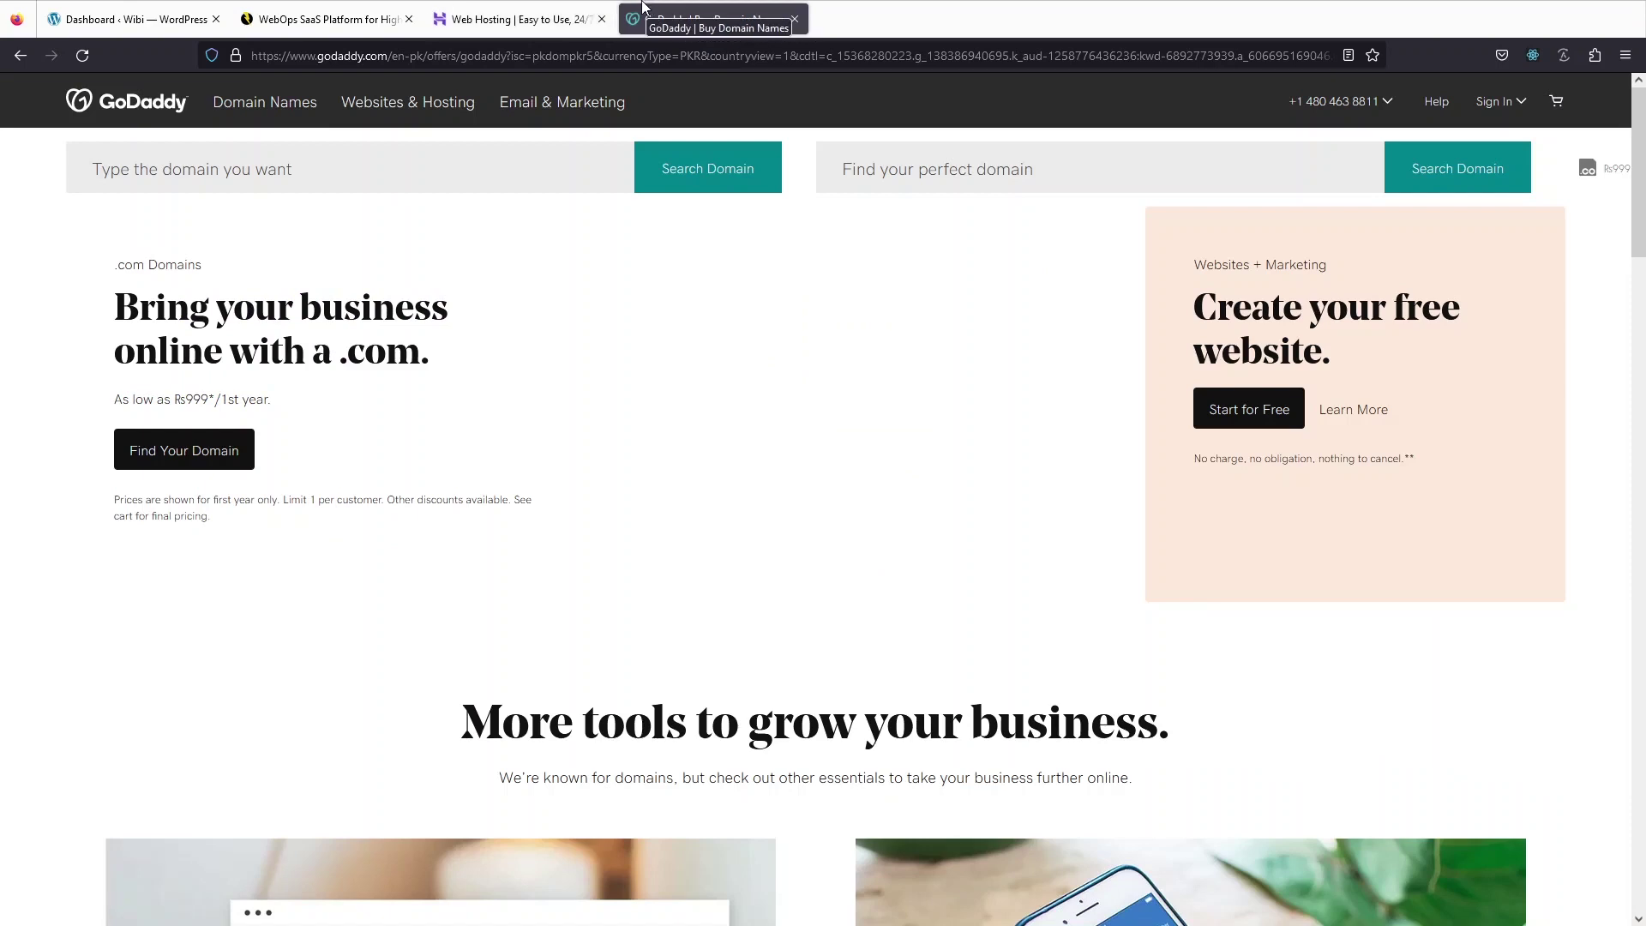
Glance at the Pantheon platform tab, then return to the WordPress dashboard in fullscreen.
click(347, 15)
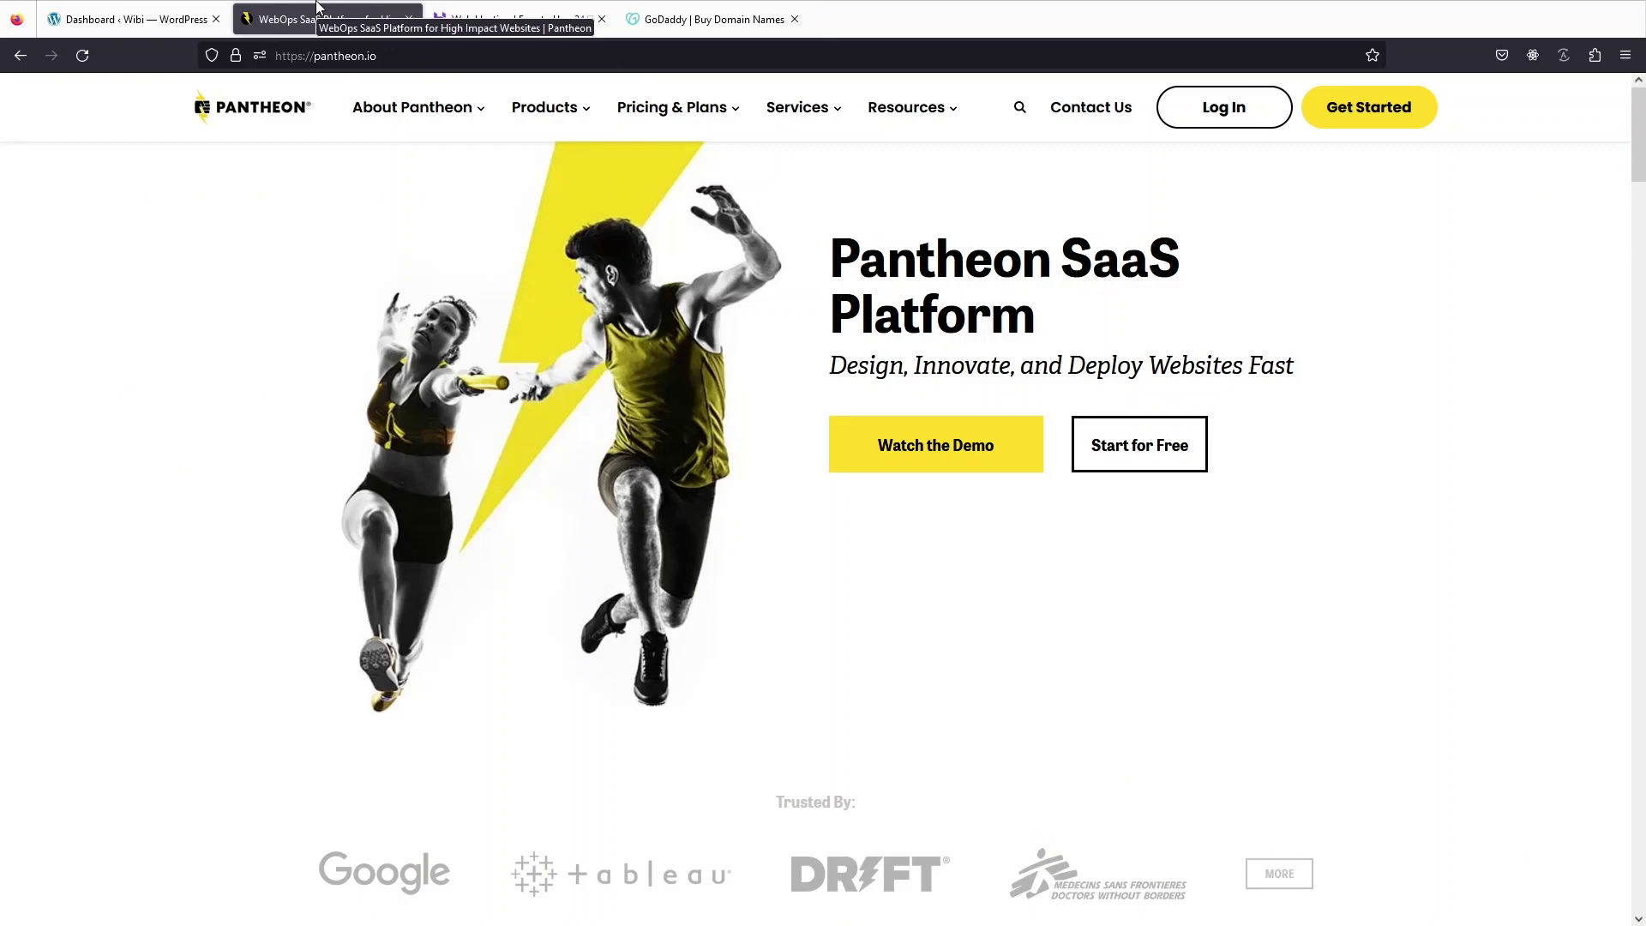
click(157, 7)
key(F11)
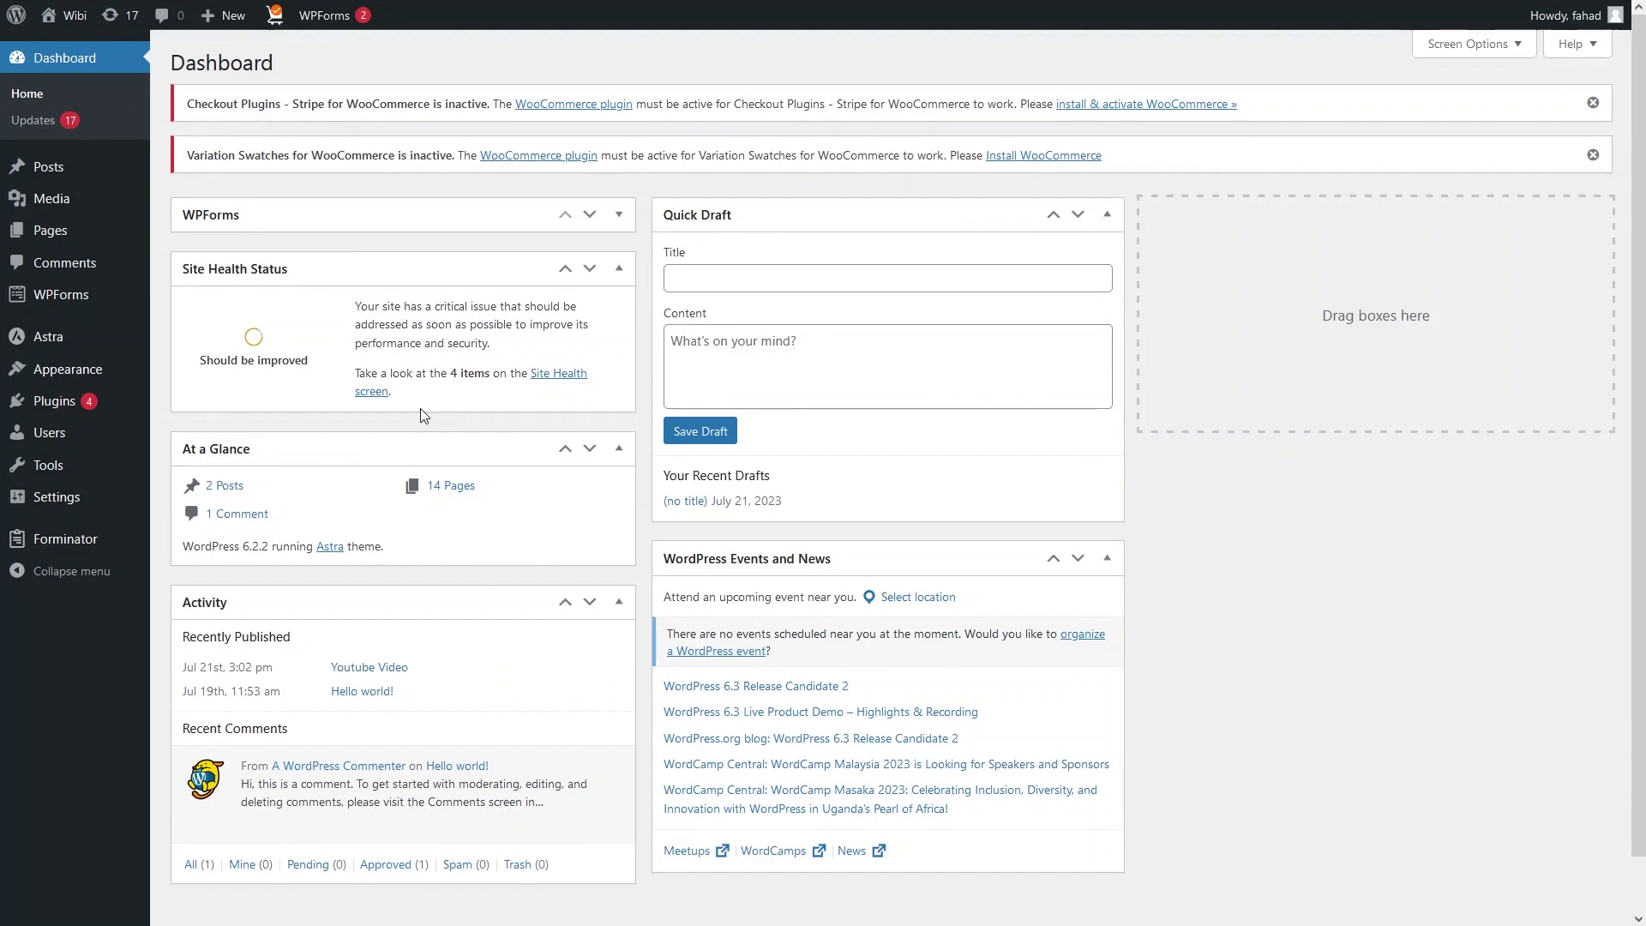
Search Add New plugins for 'woo', then install and activate WooCommerce.
mouse_move(85, 409)
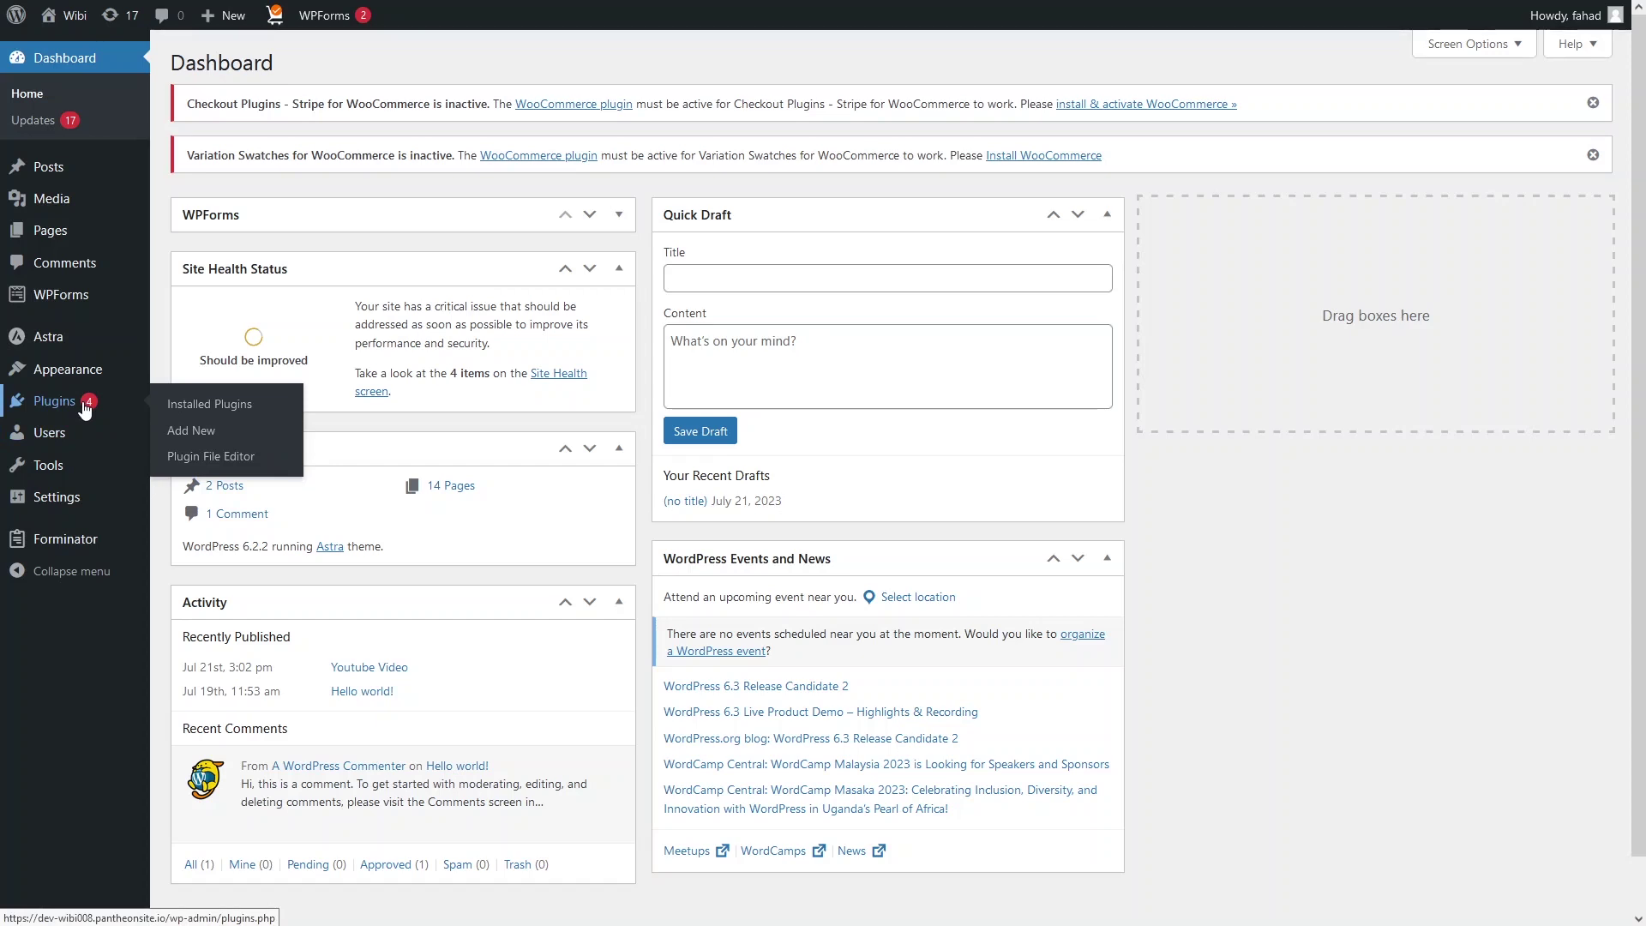
click(192, 431)
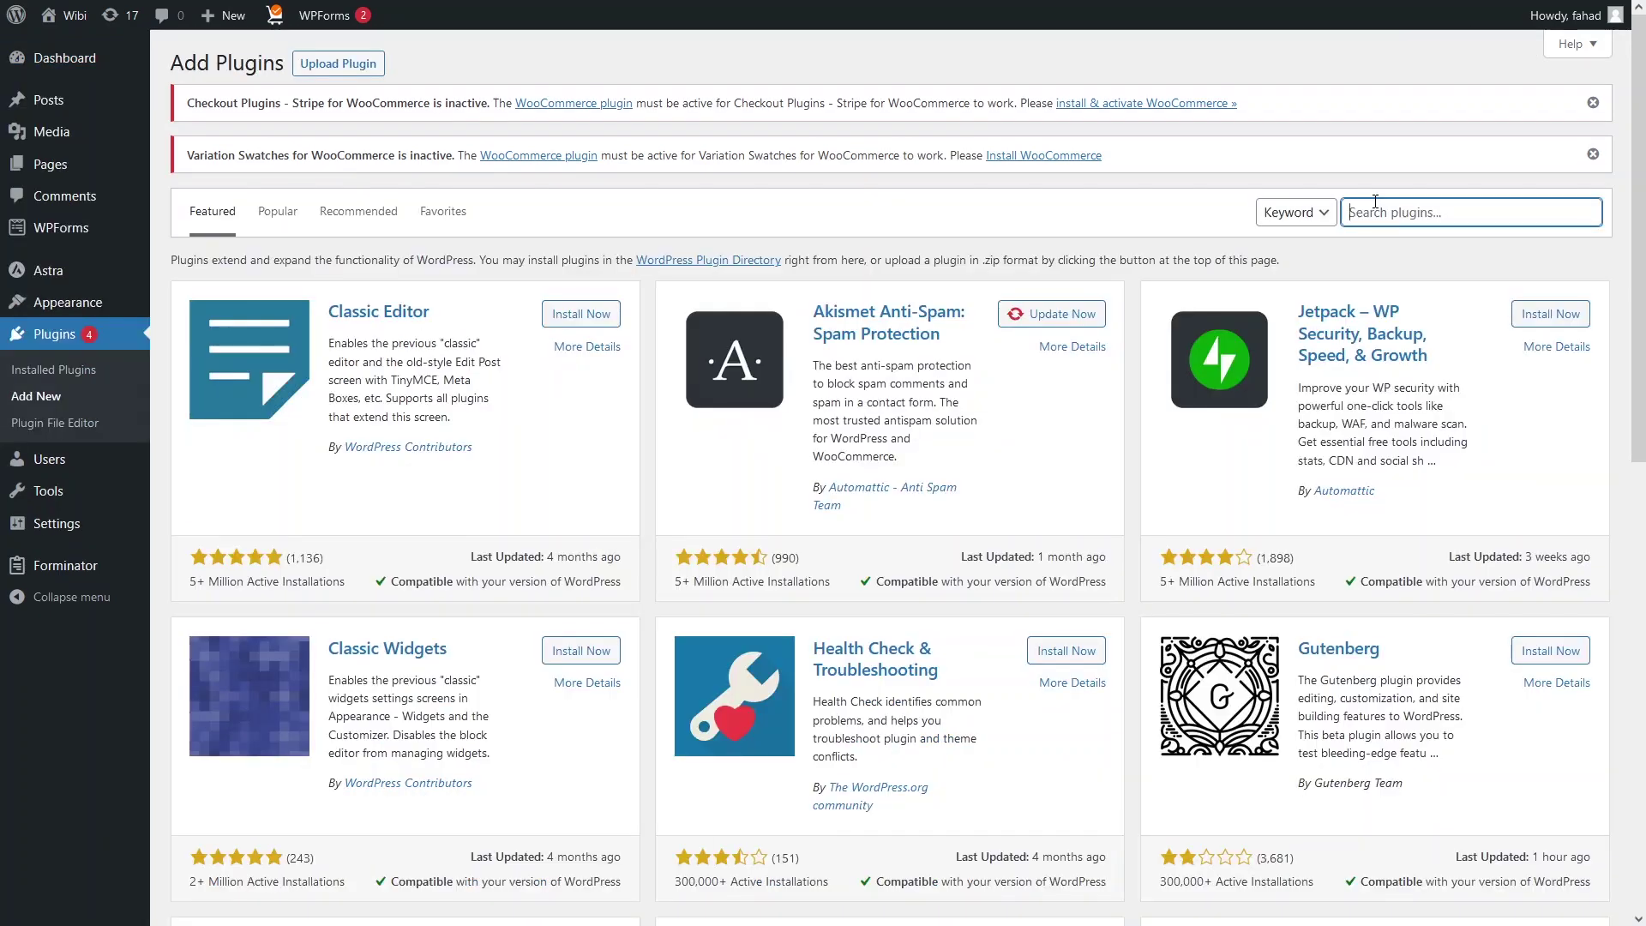
text(woo)
click(1380, 236)
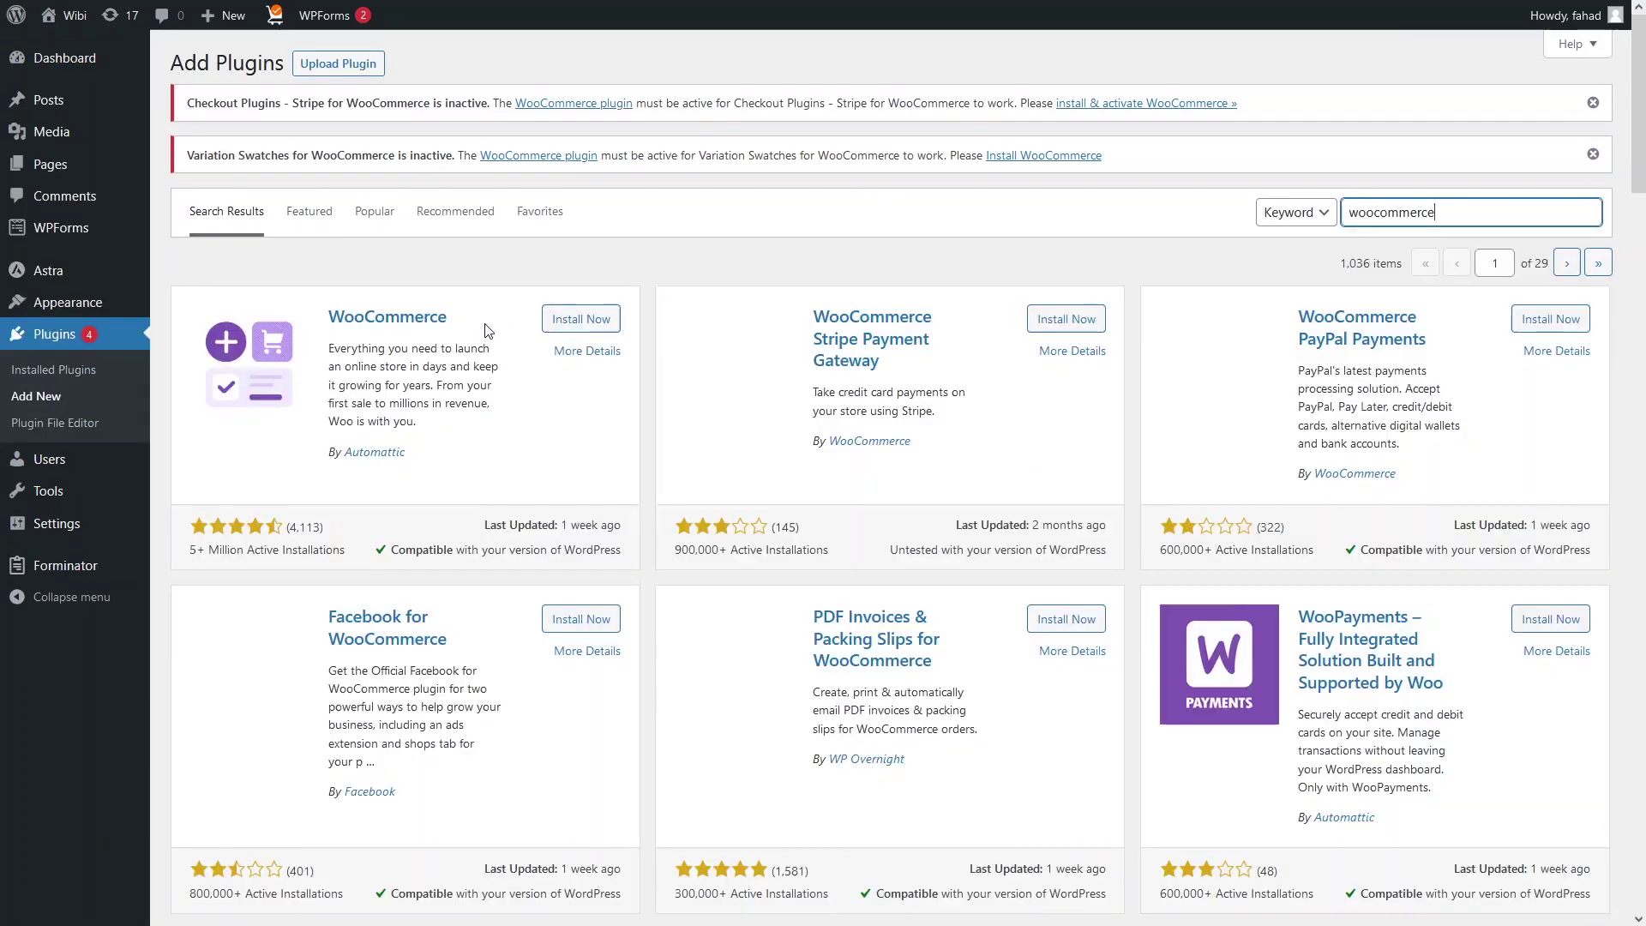
click(580, 324)
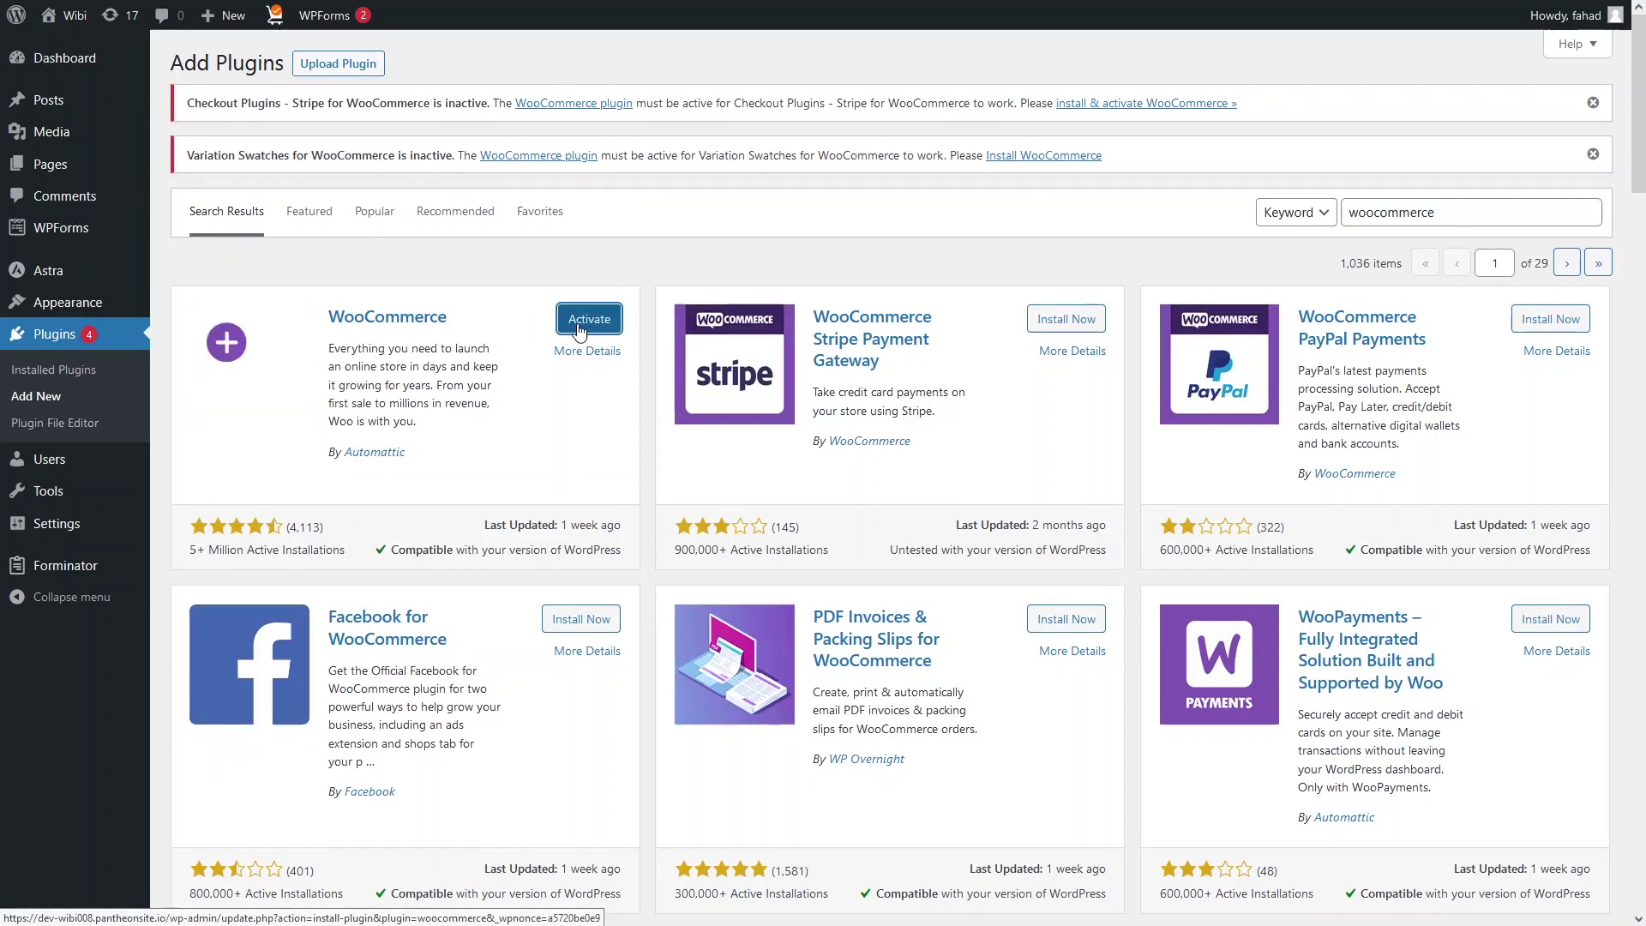
click(579, 328)
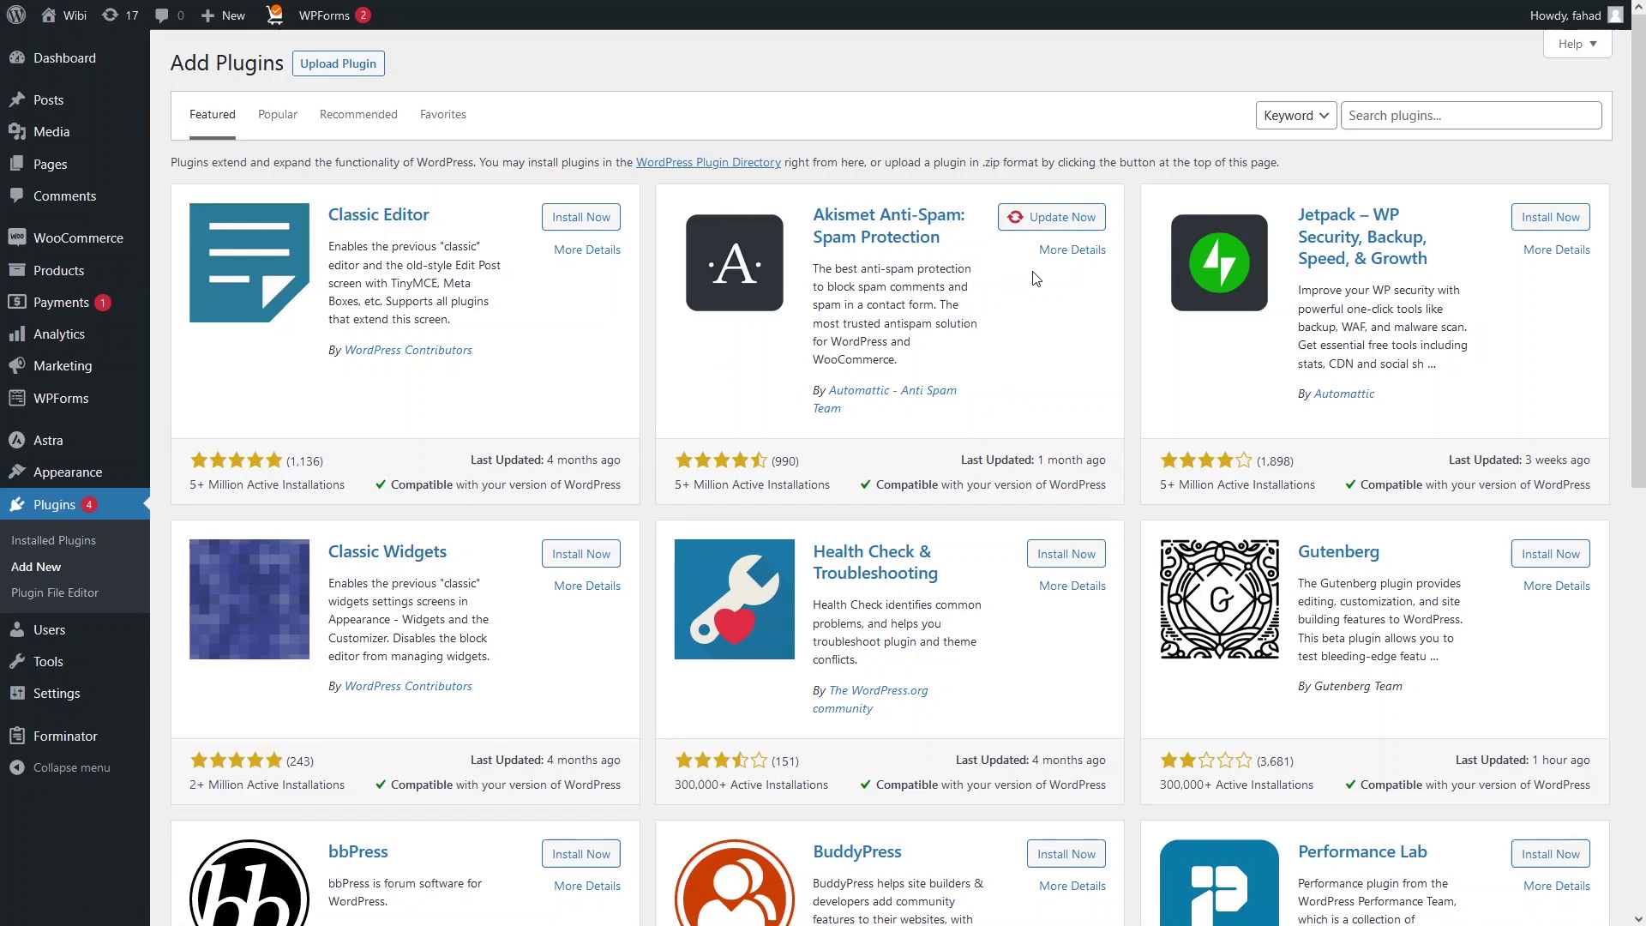
Search plugins for 'ele', then install and activate Elementor Website Builder.
click(1360, 118)
text(ele)
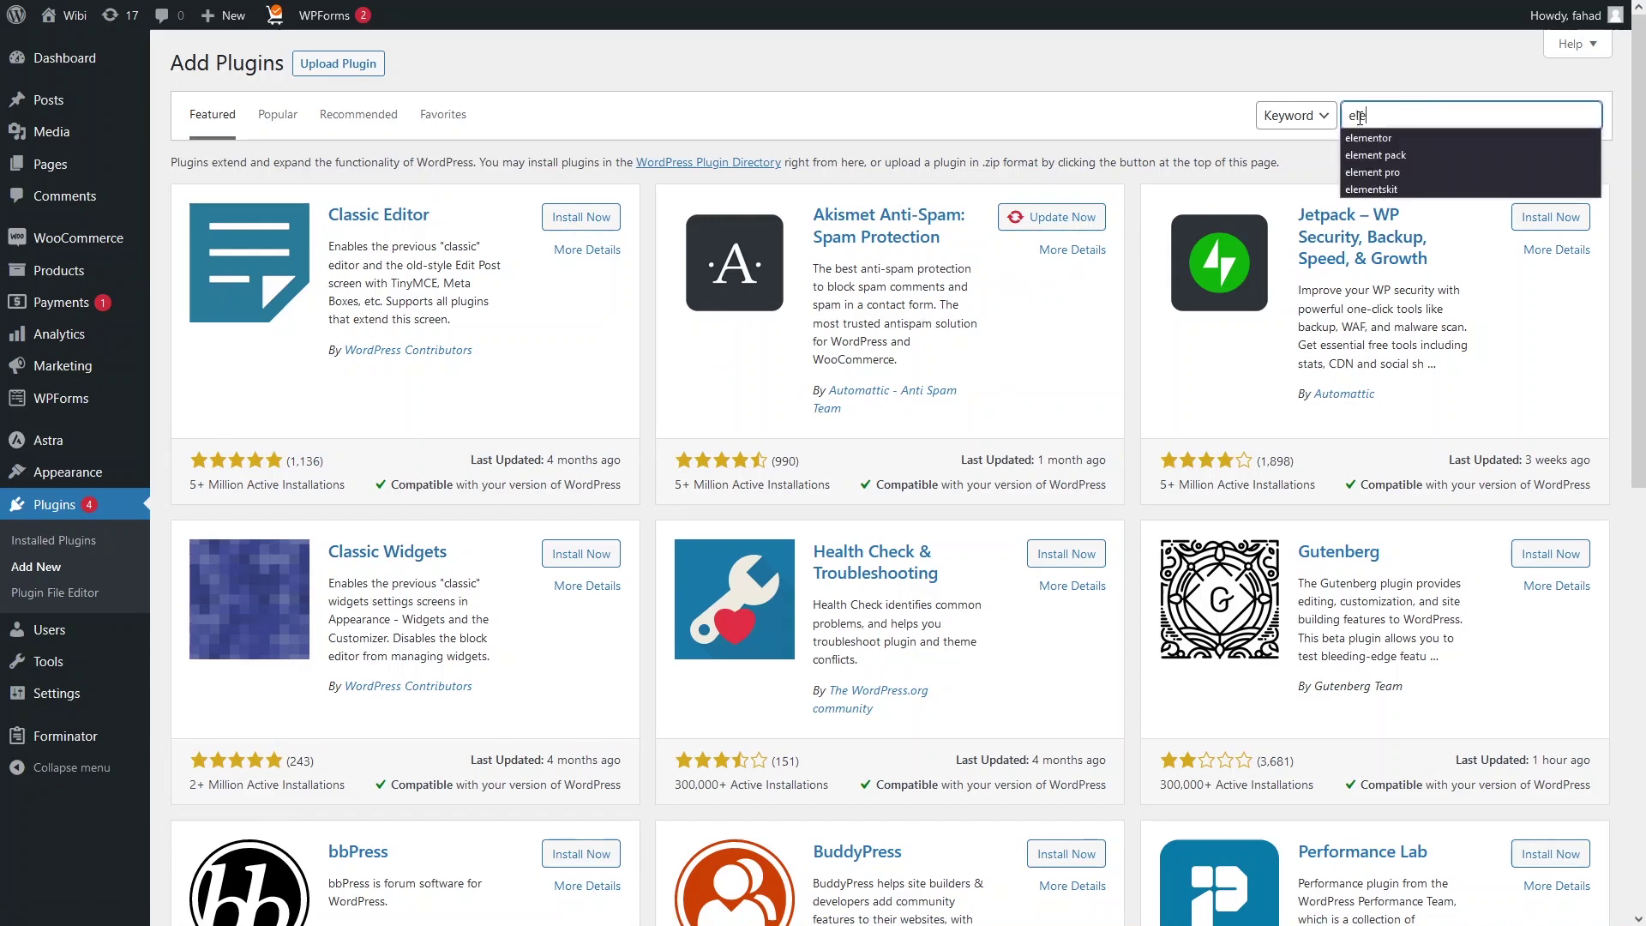
click(1369, 139)
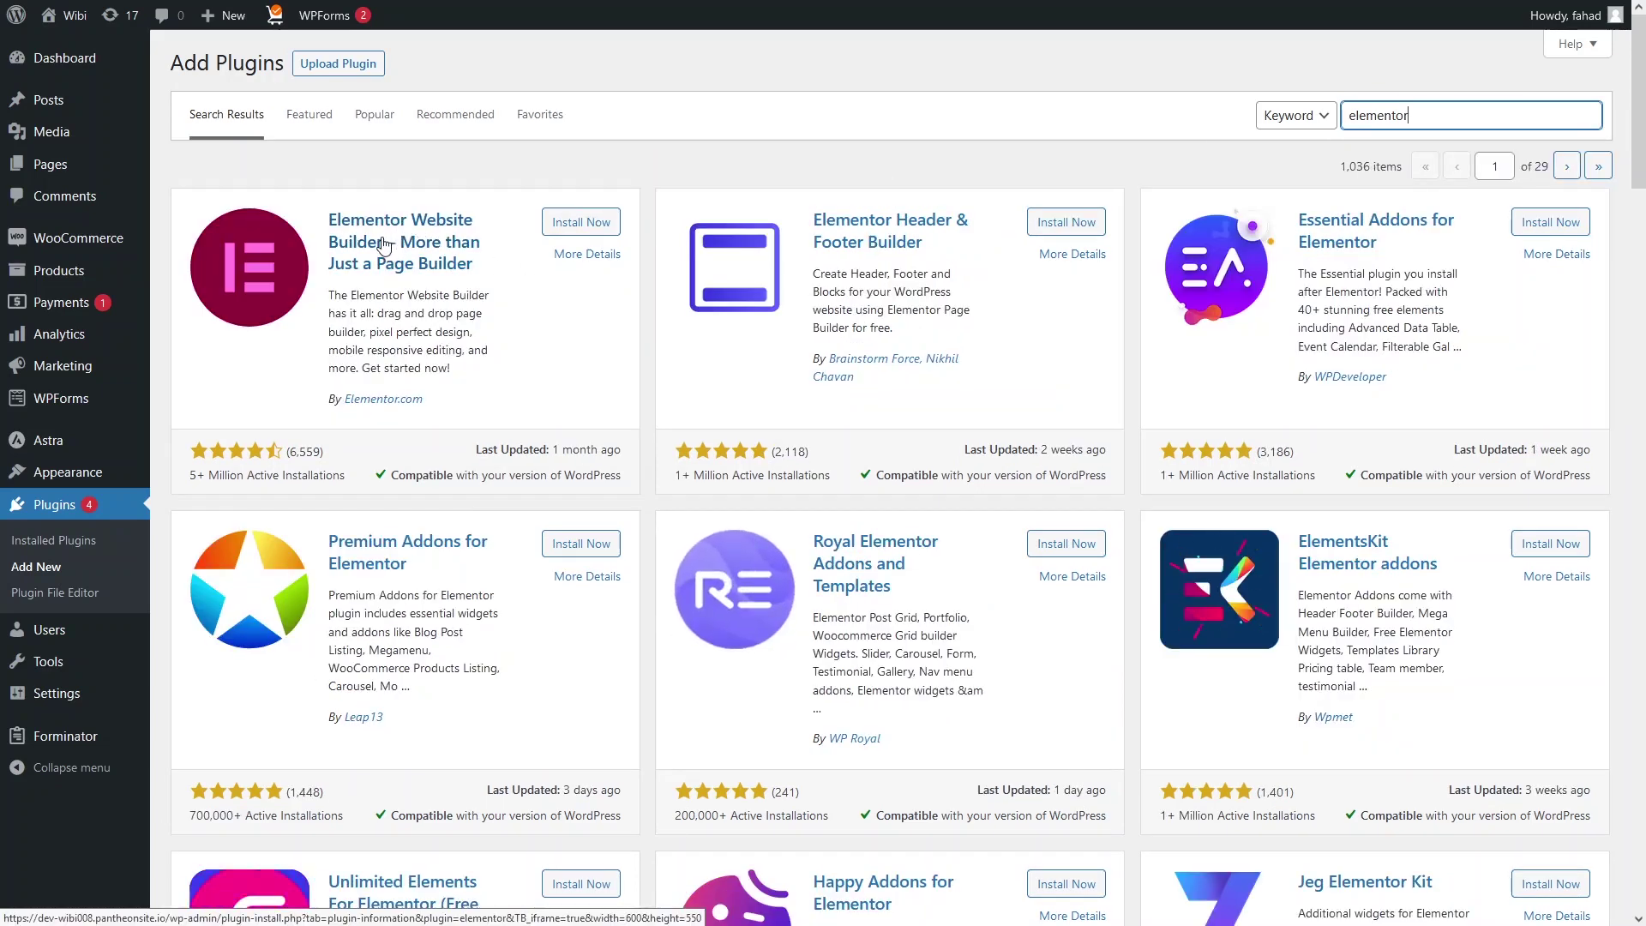
click(581, 222)
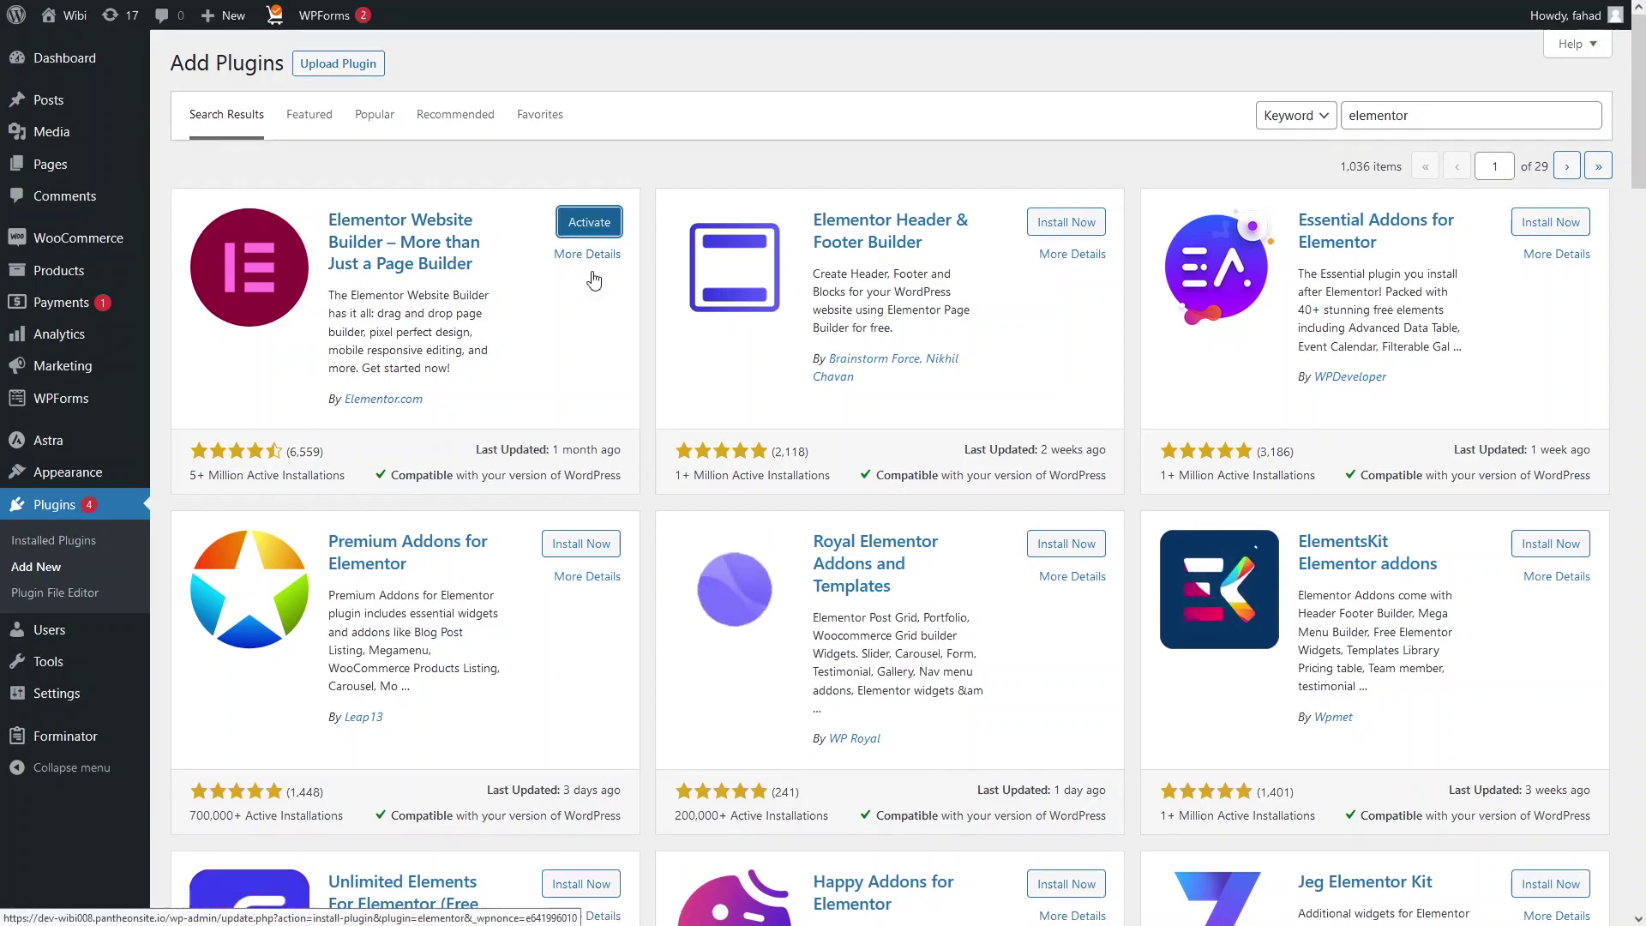
key(Return)
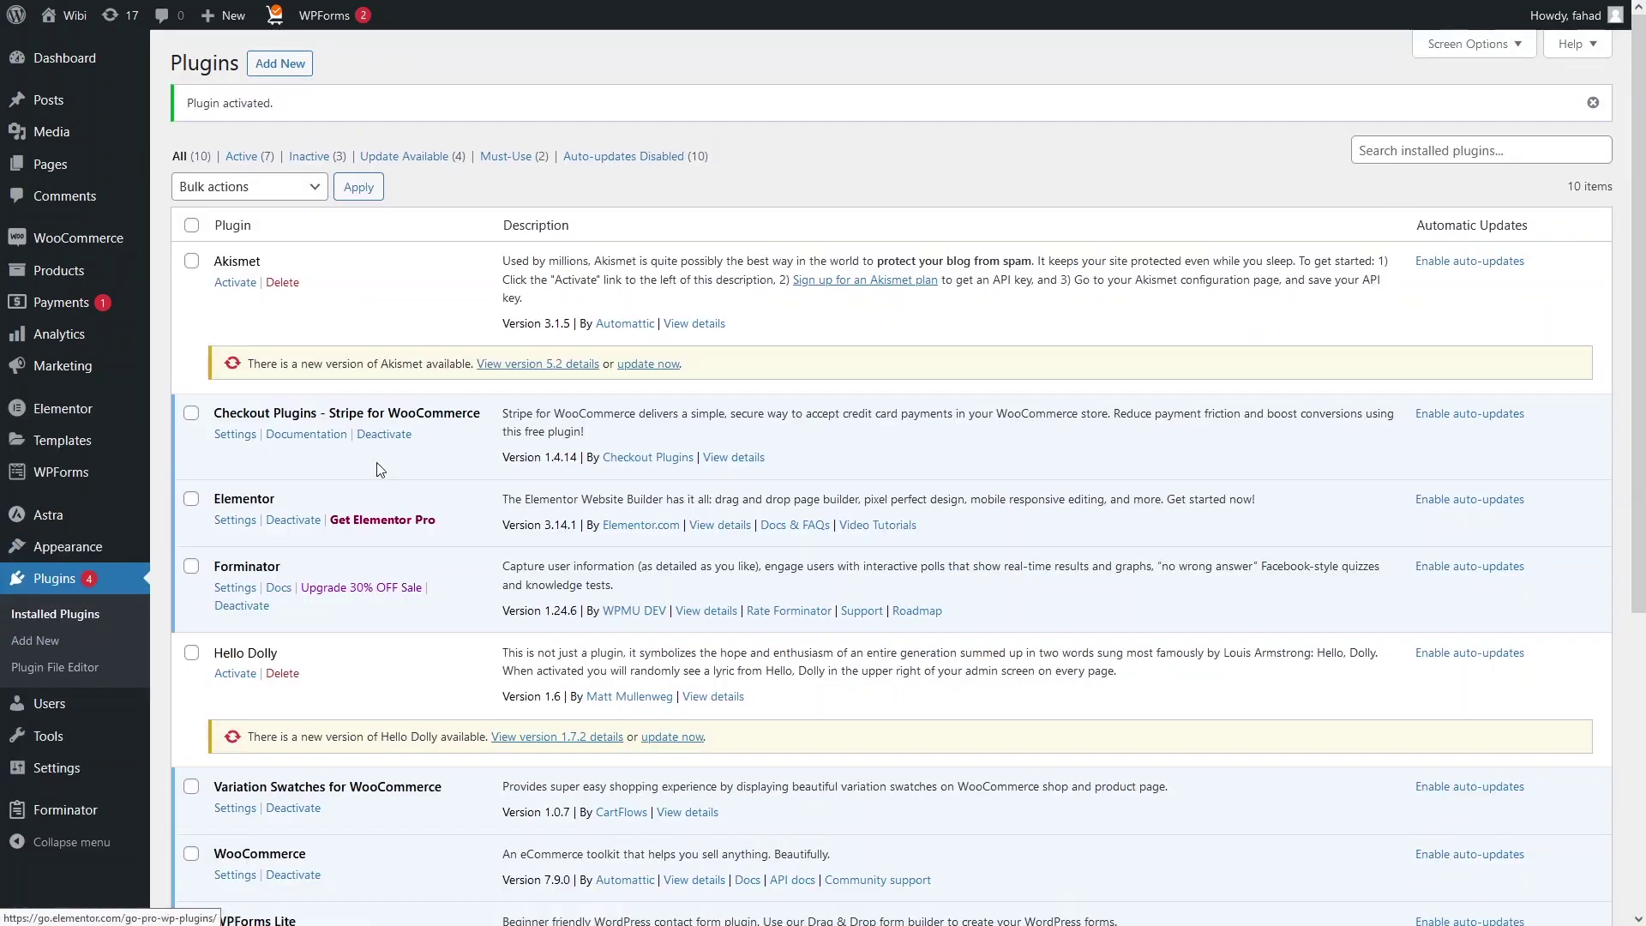
Search Add New for 'starter template' and install the Starter Templates plugin.
click(75, 647)
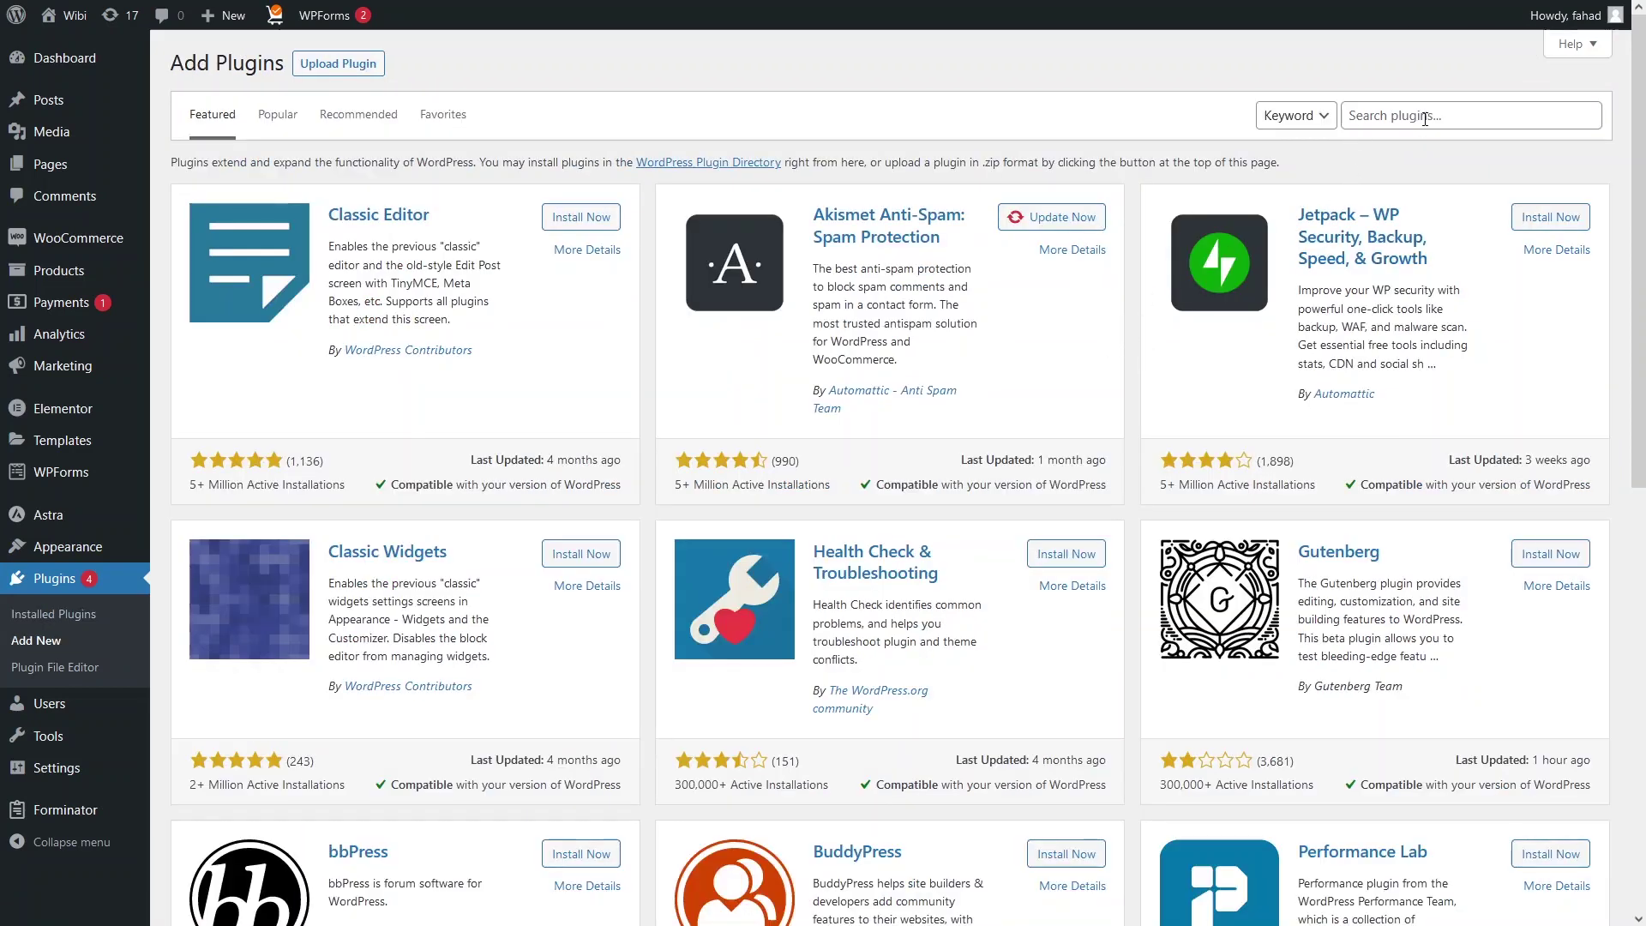
click(1425, 117)
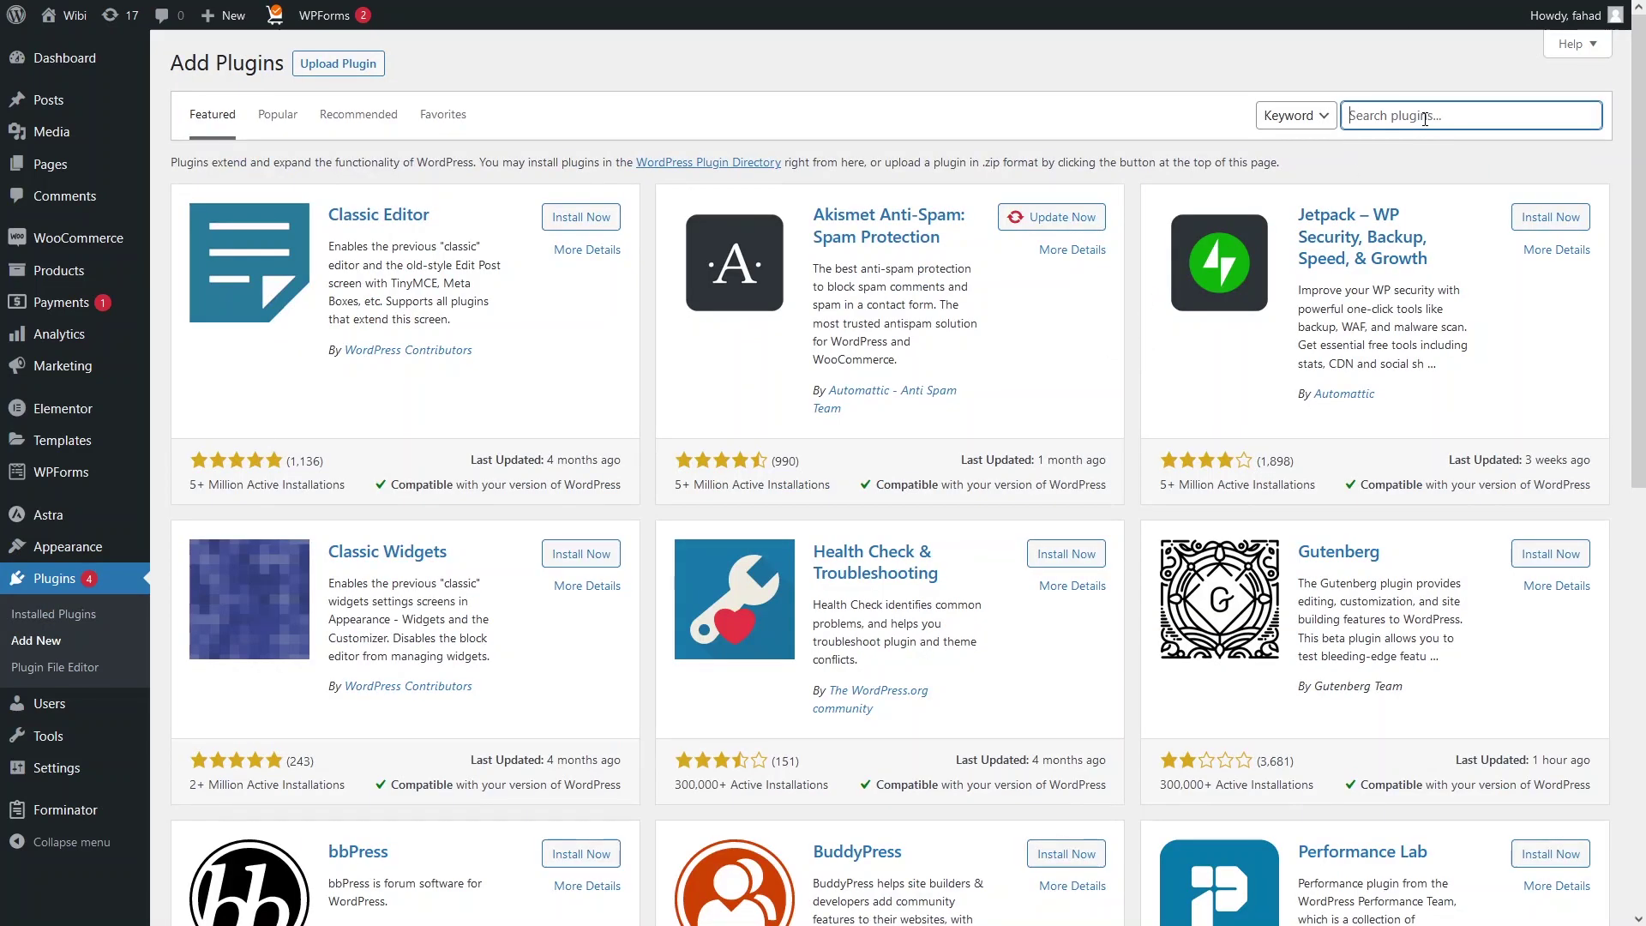
text(starter template)
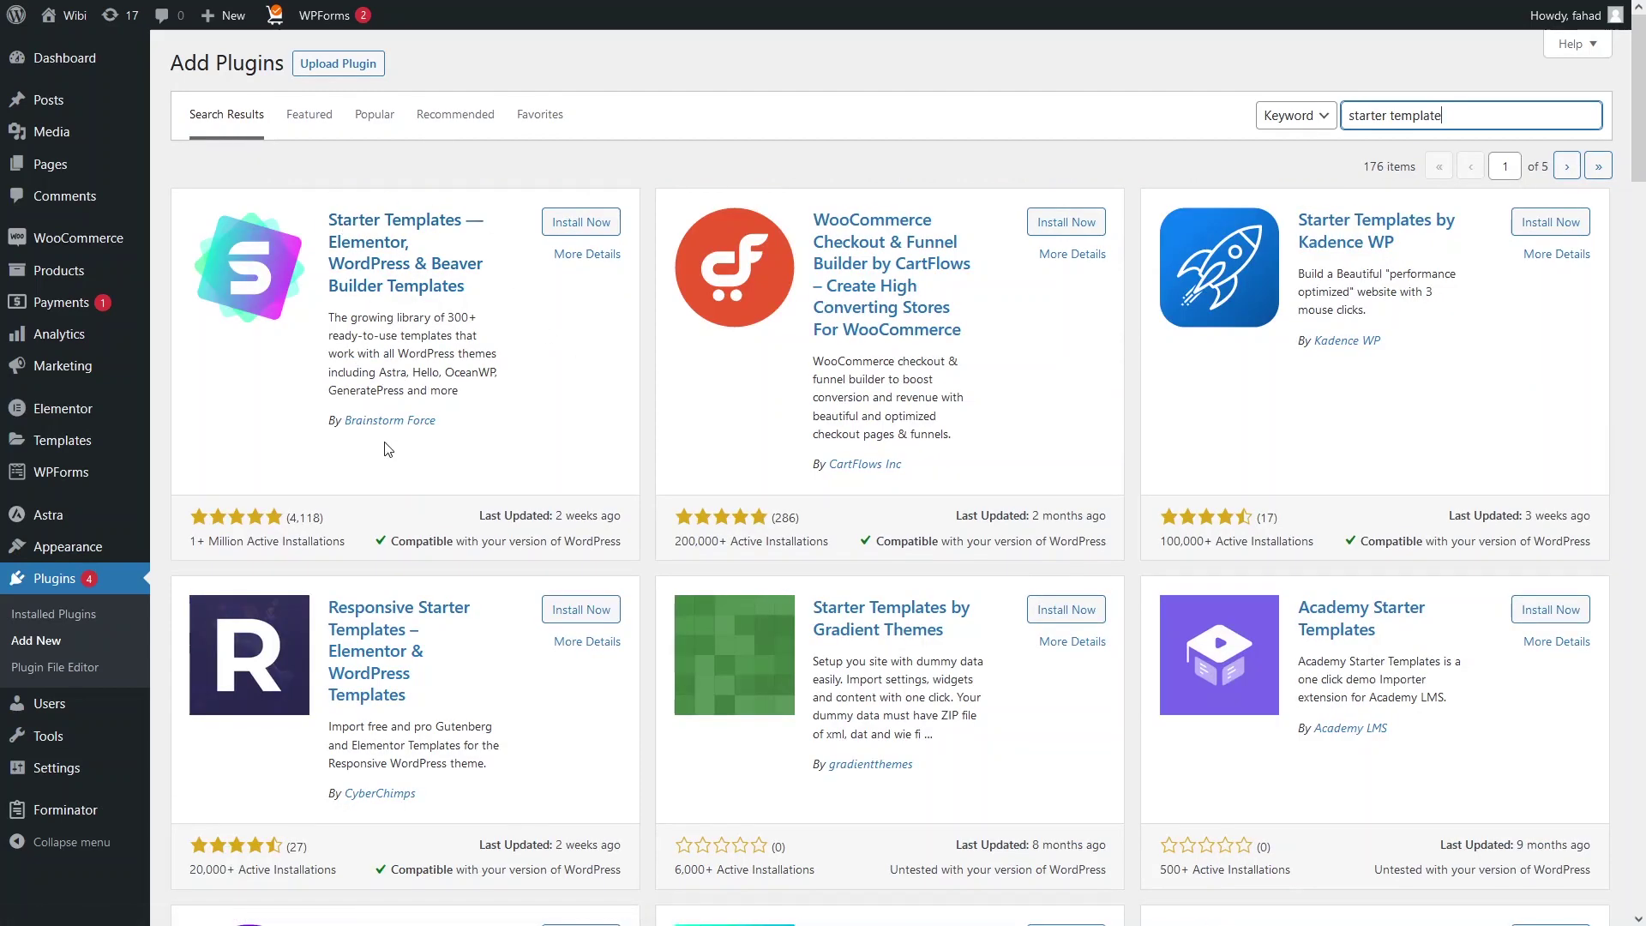
click(571, 225)
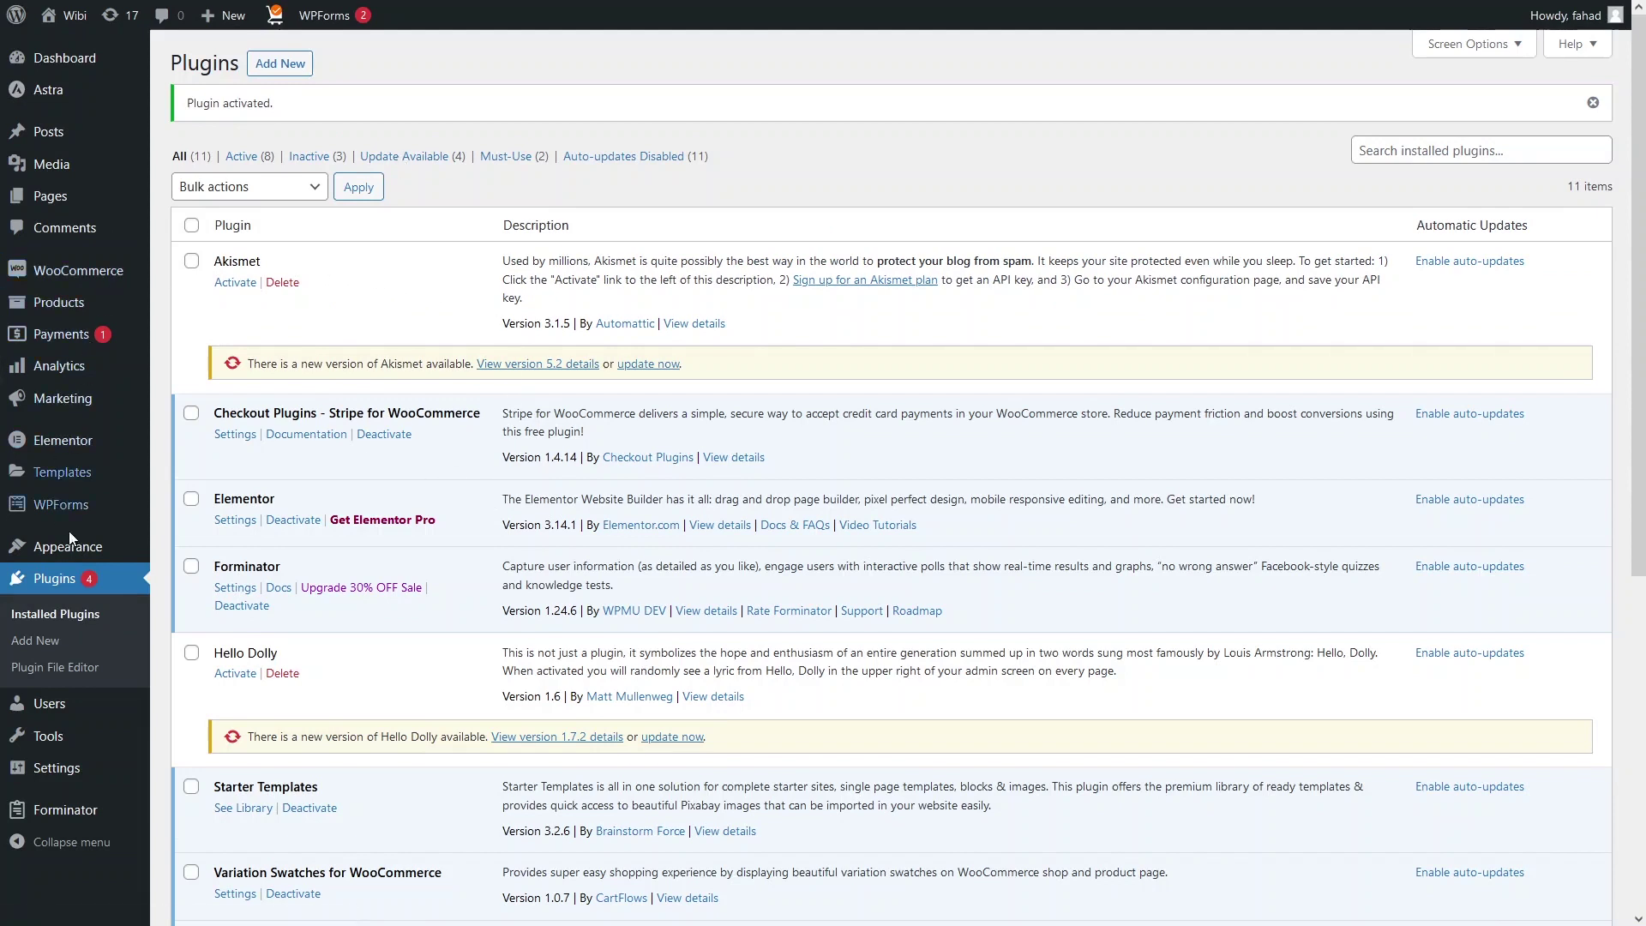
Open Appearance > Starter Templates and check which page builders the templates support.
mouse_move(77, 551)
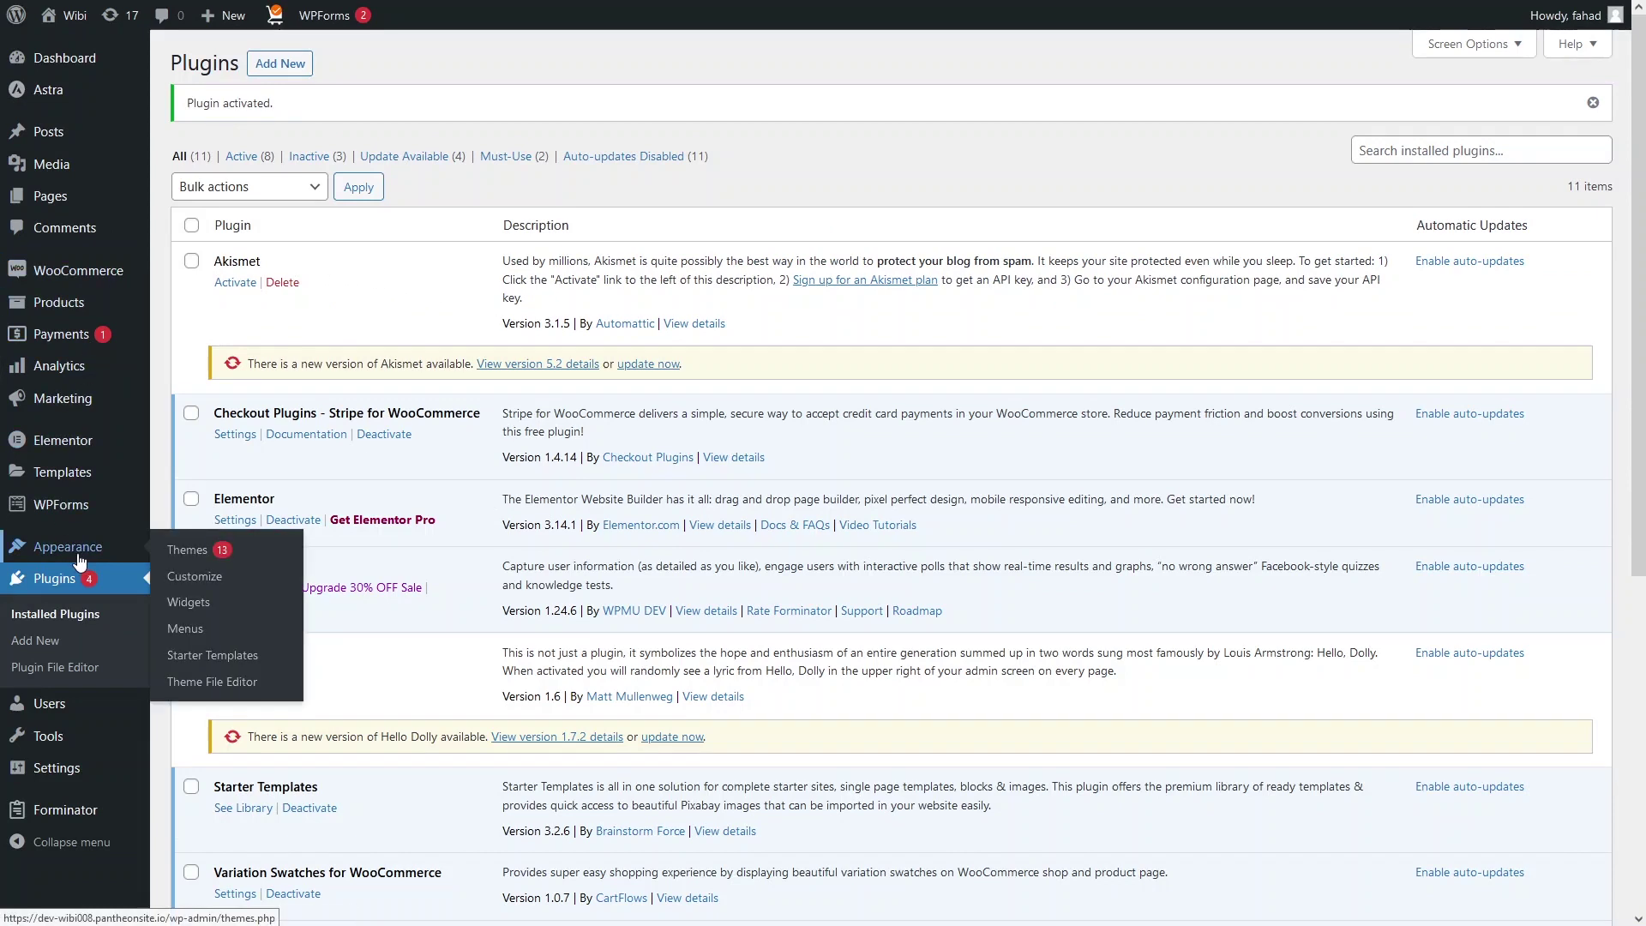
click(221, 663)
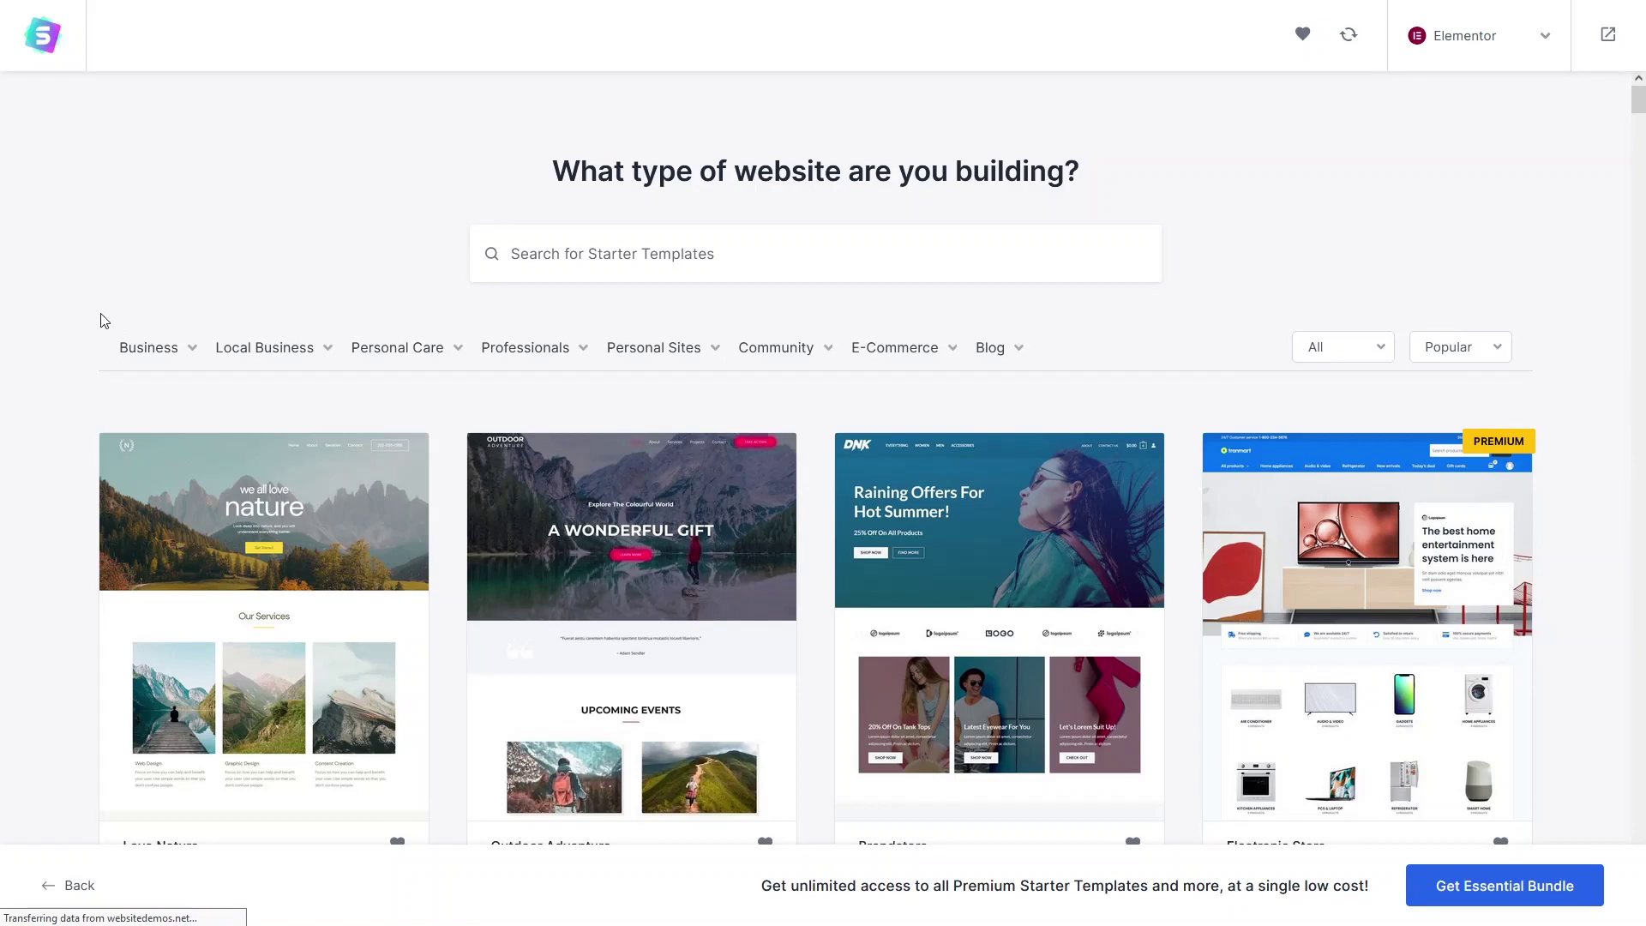
mouse_move(290, 359)
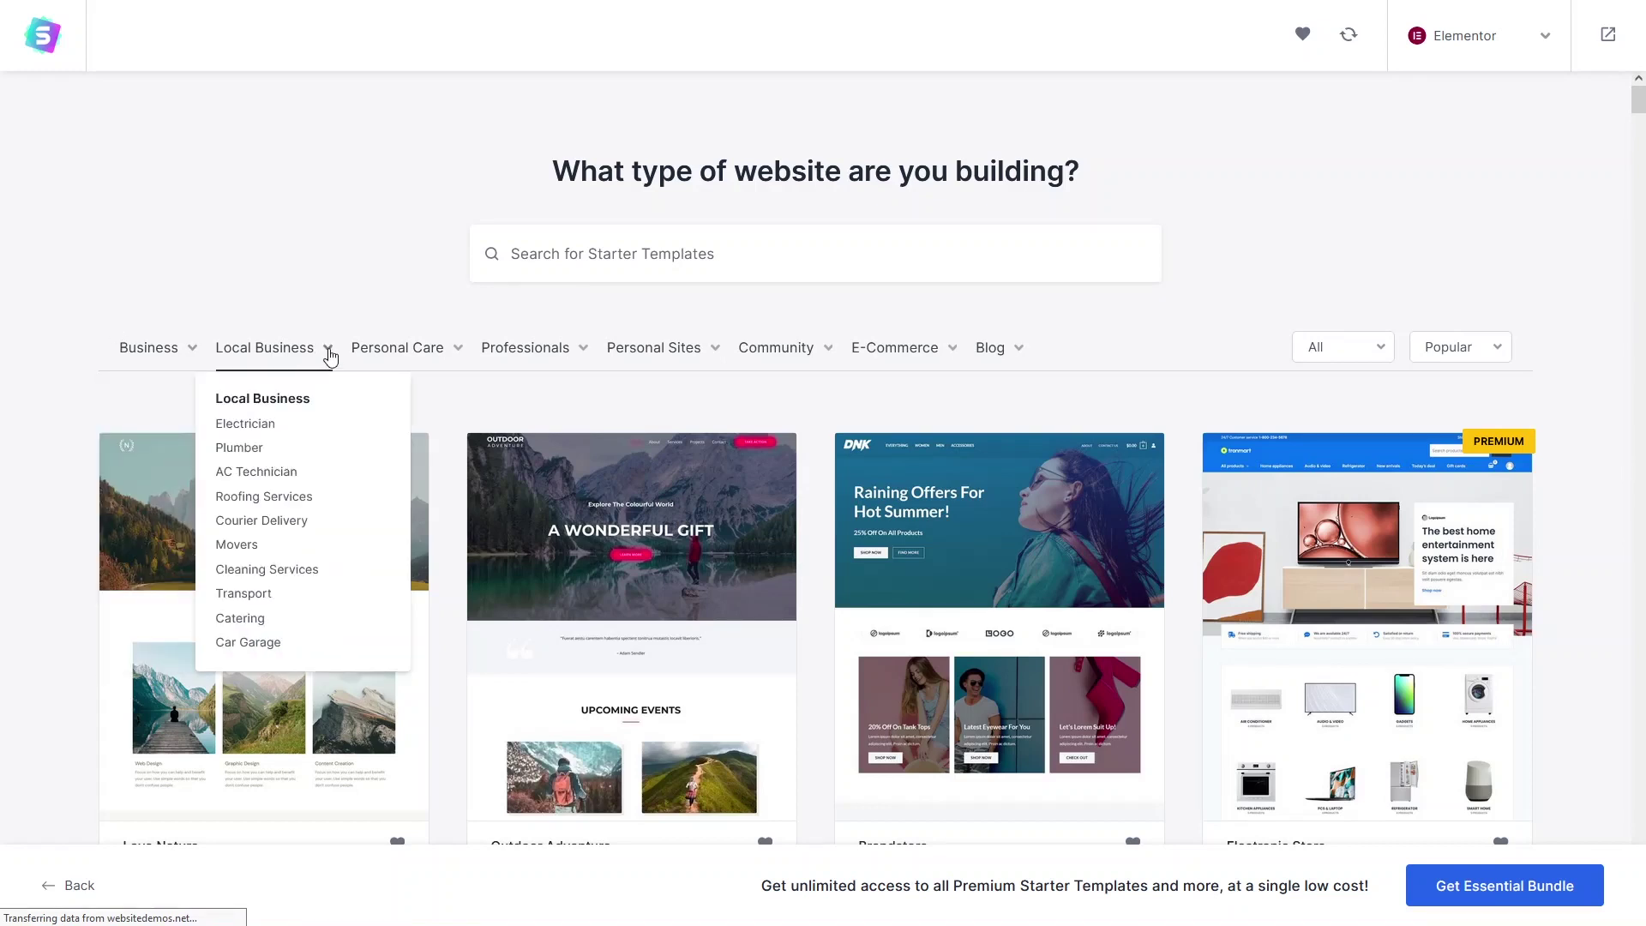
mouse_move(620, 355)
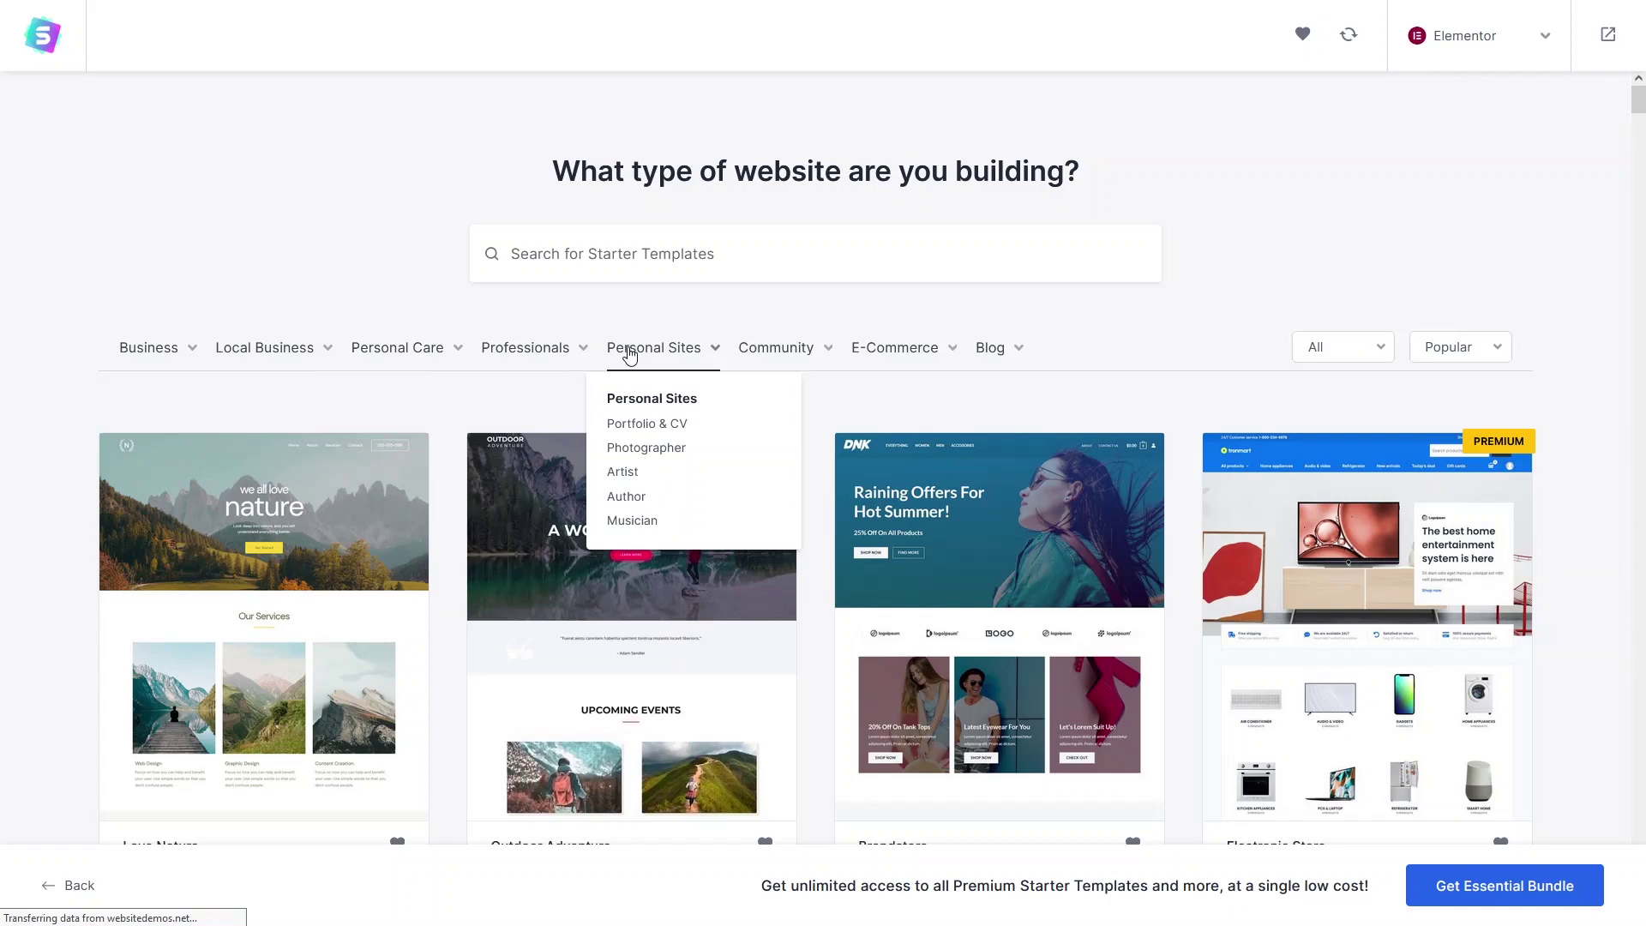
mouse_move(941, 352)
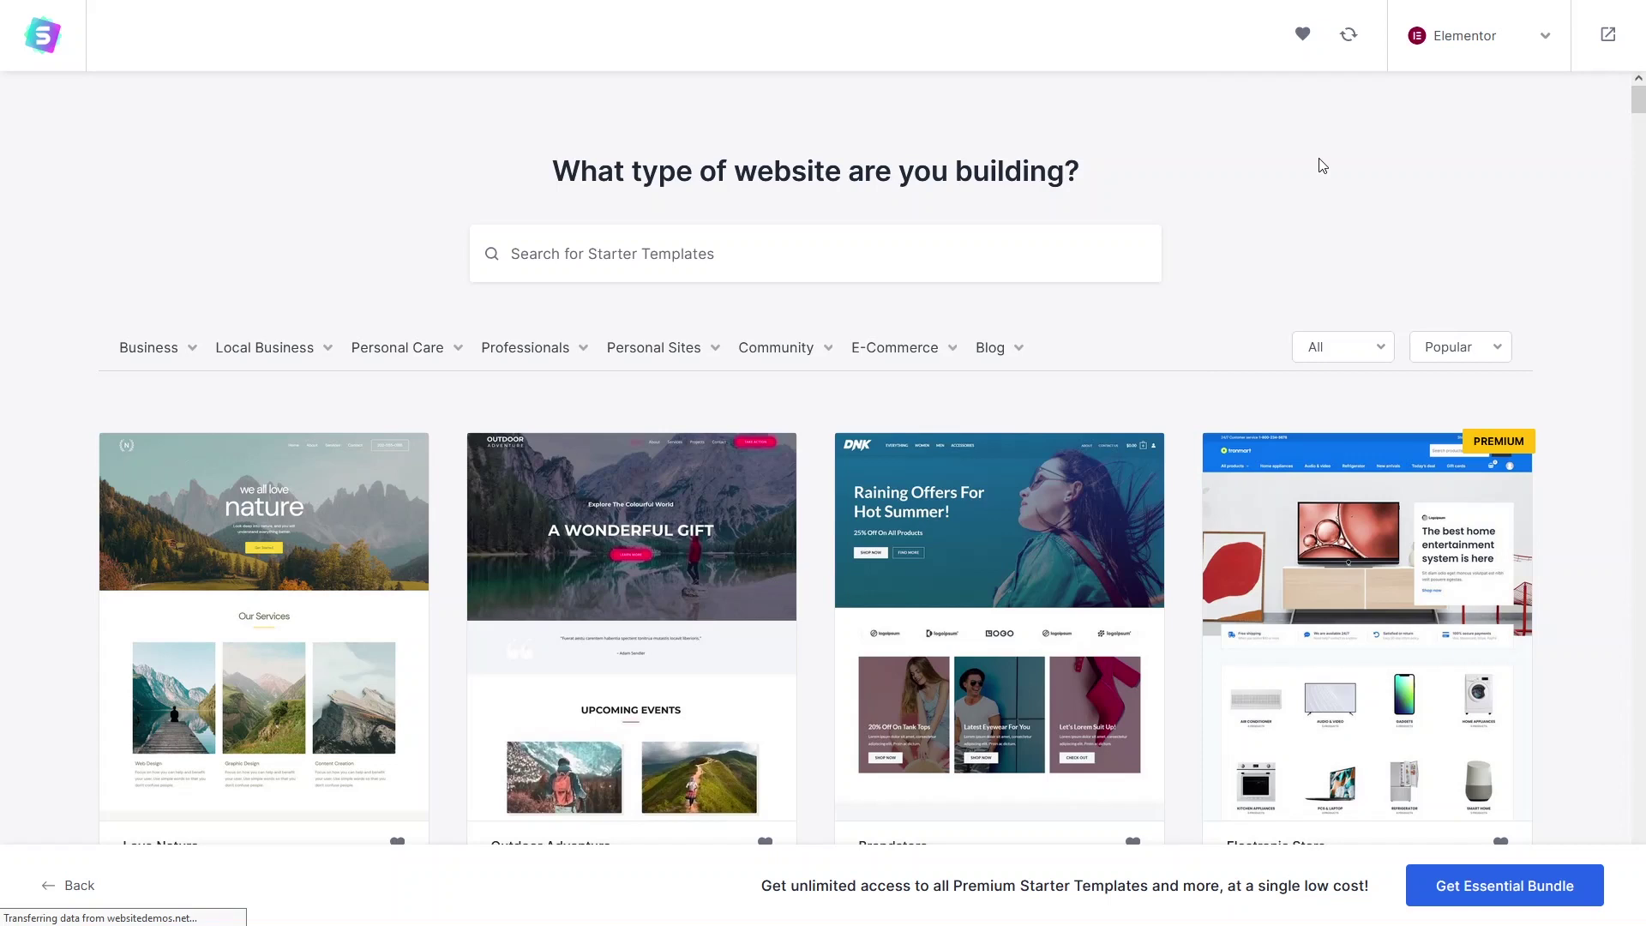
click(1487, 60)
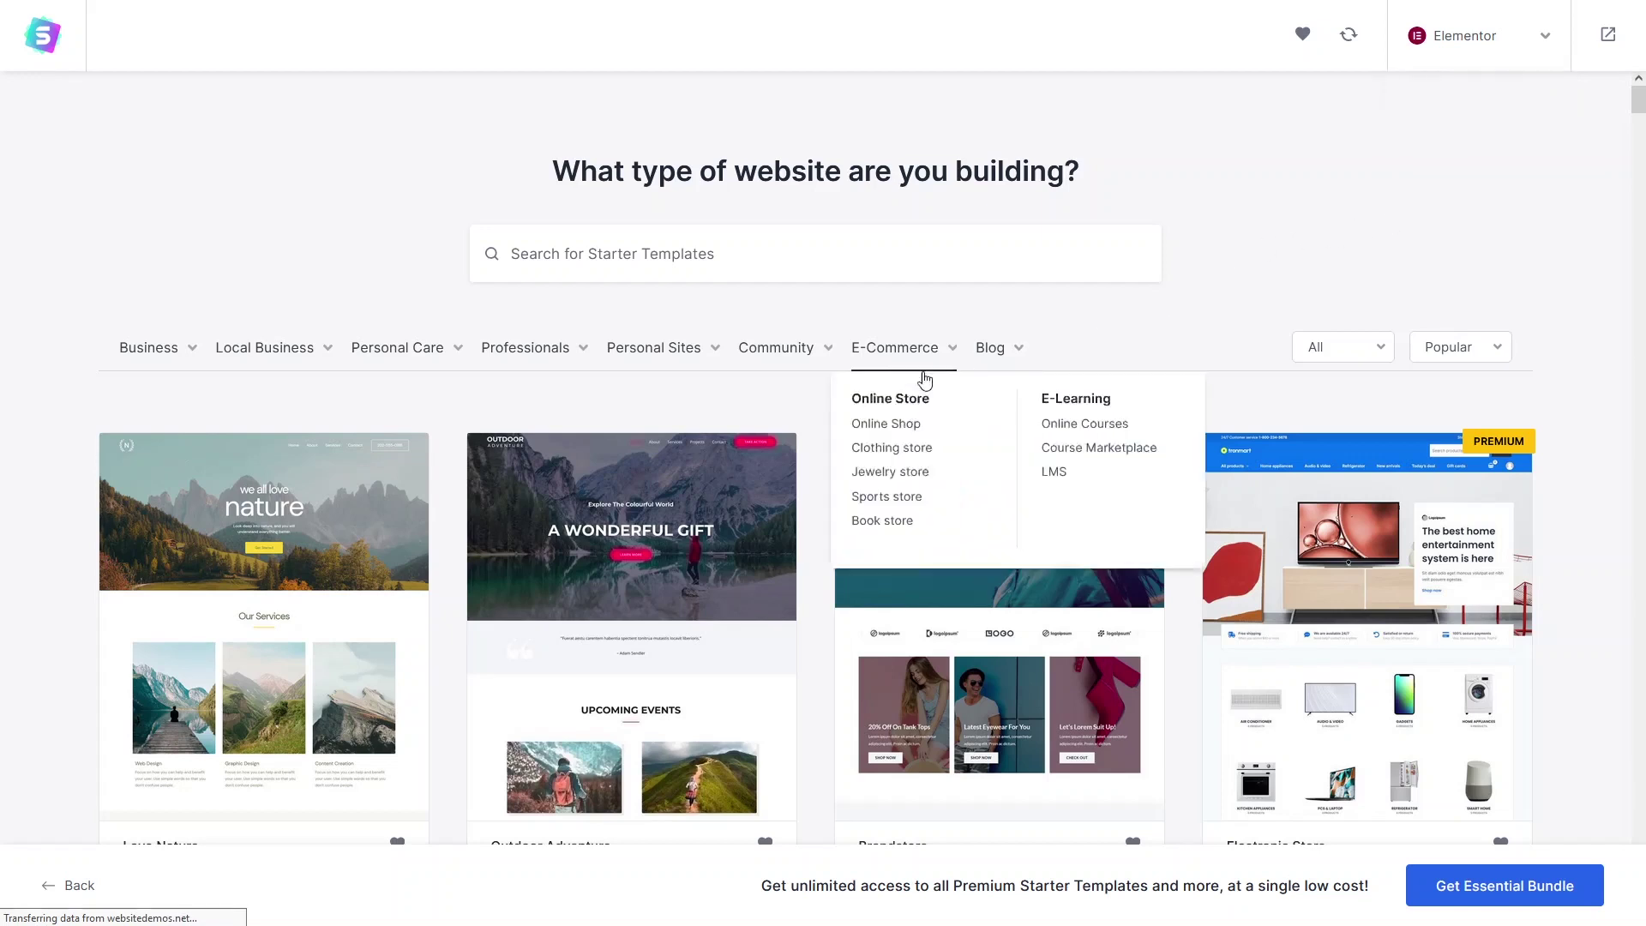
Filter templates to clothing stores and choose the Plant Shop template.
click(875, 452)
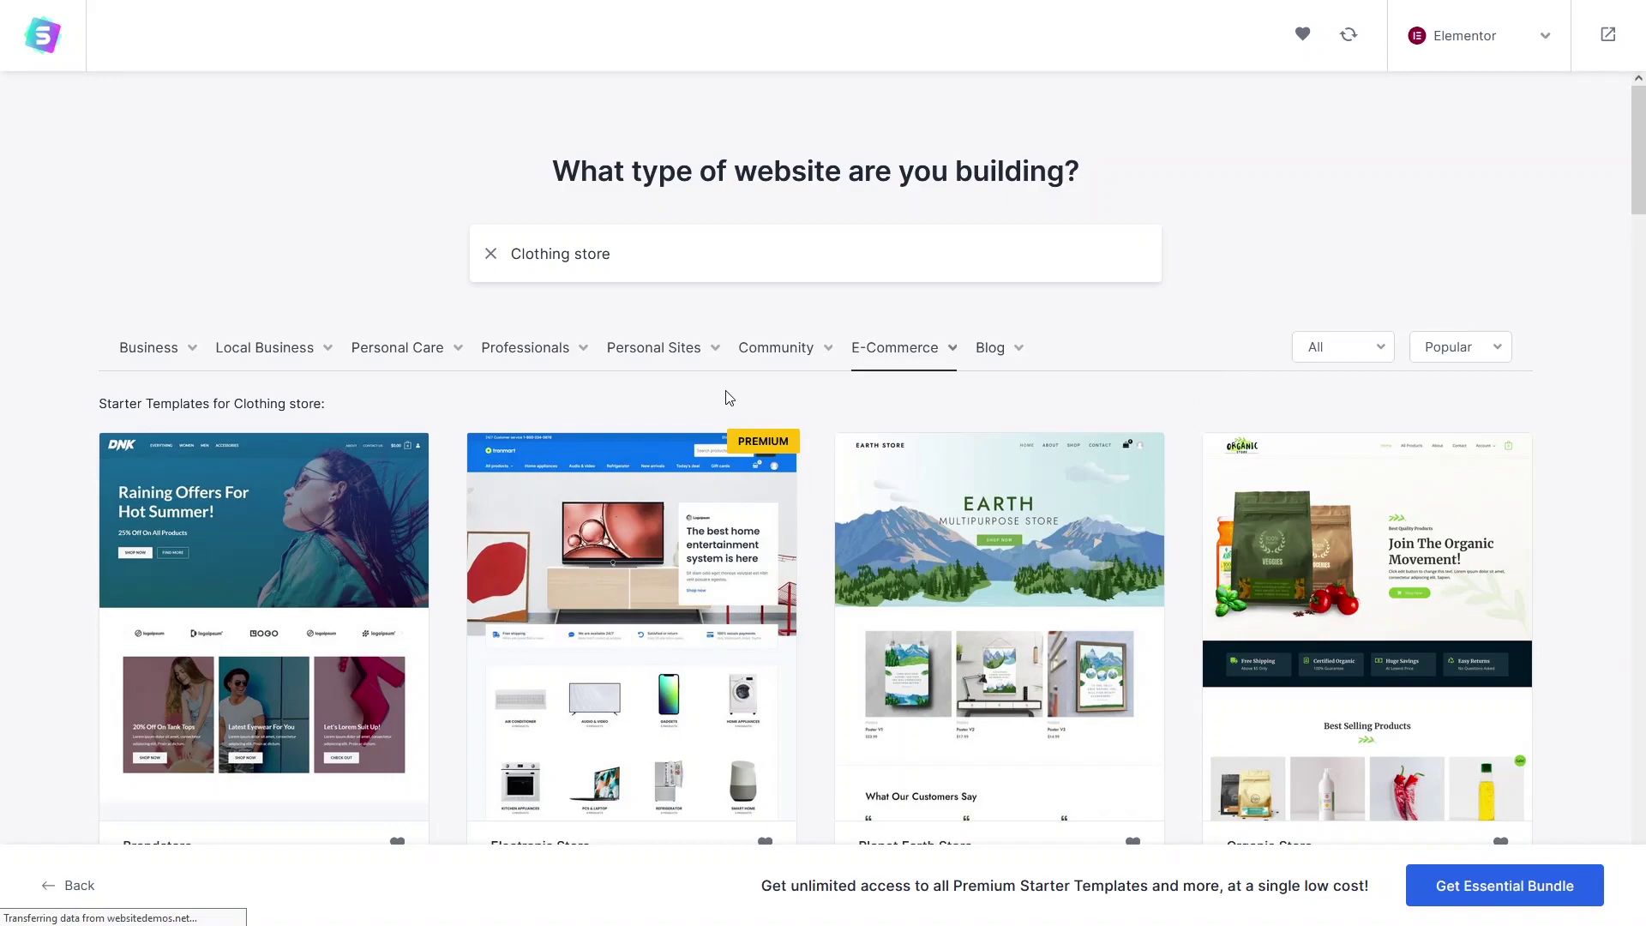
scroll(729, 396, down, 8)
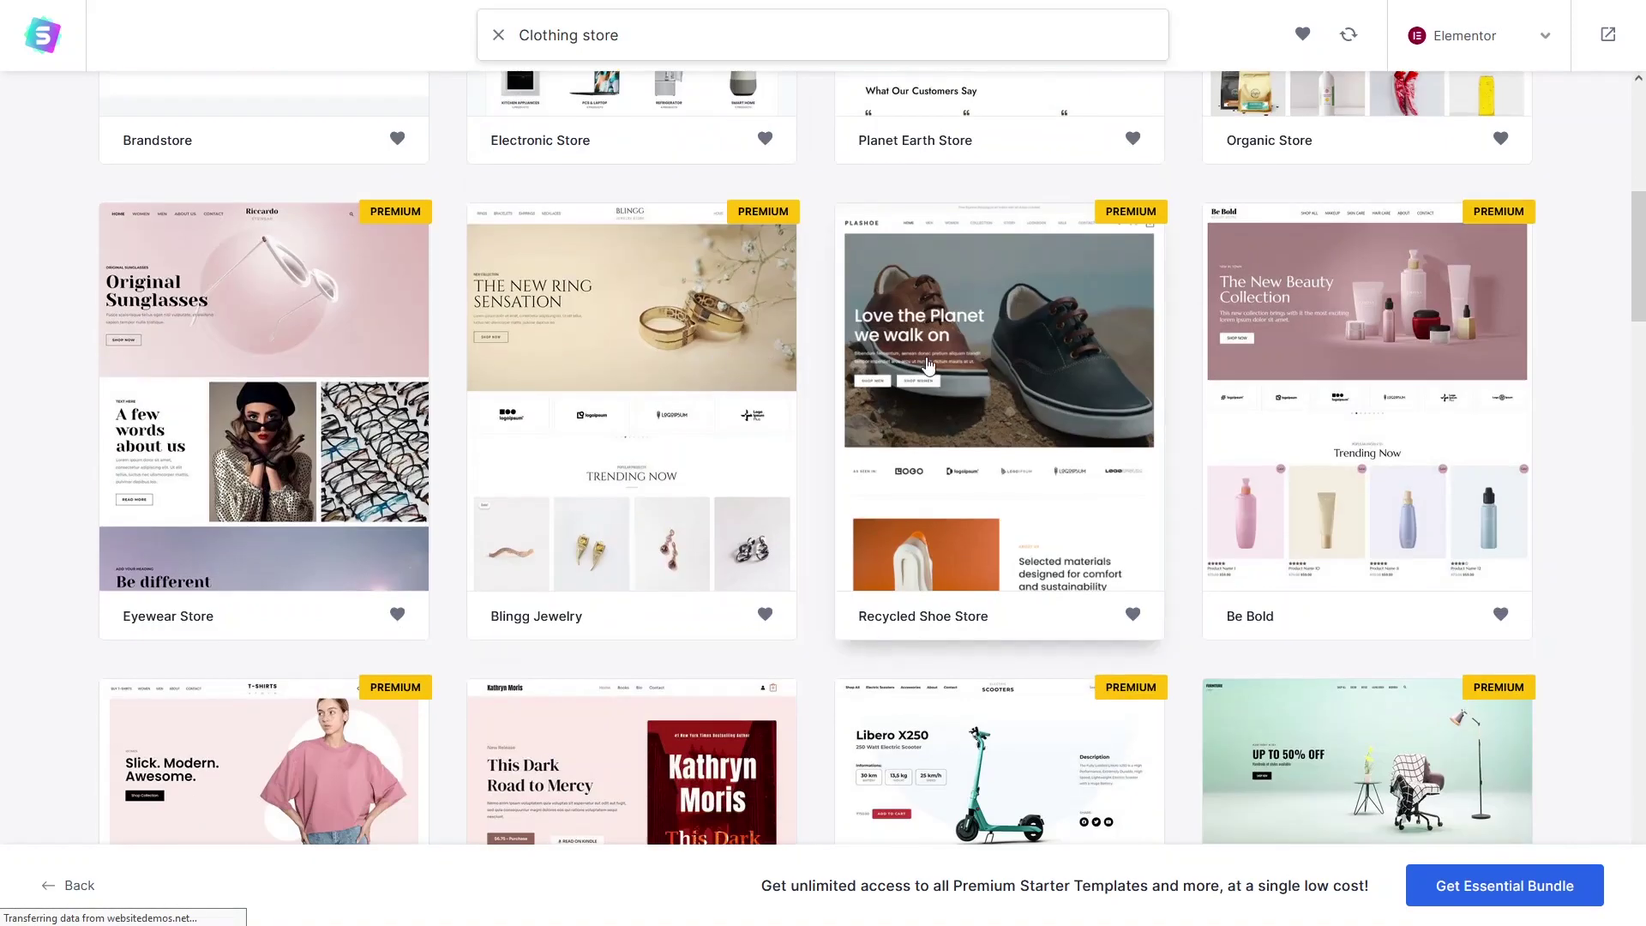
scroll(755, 390, down, 2)
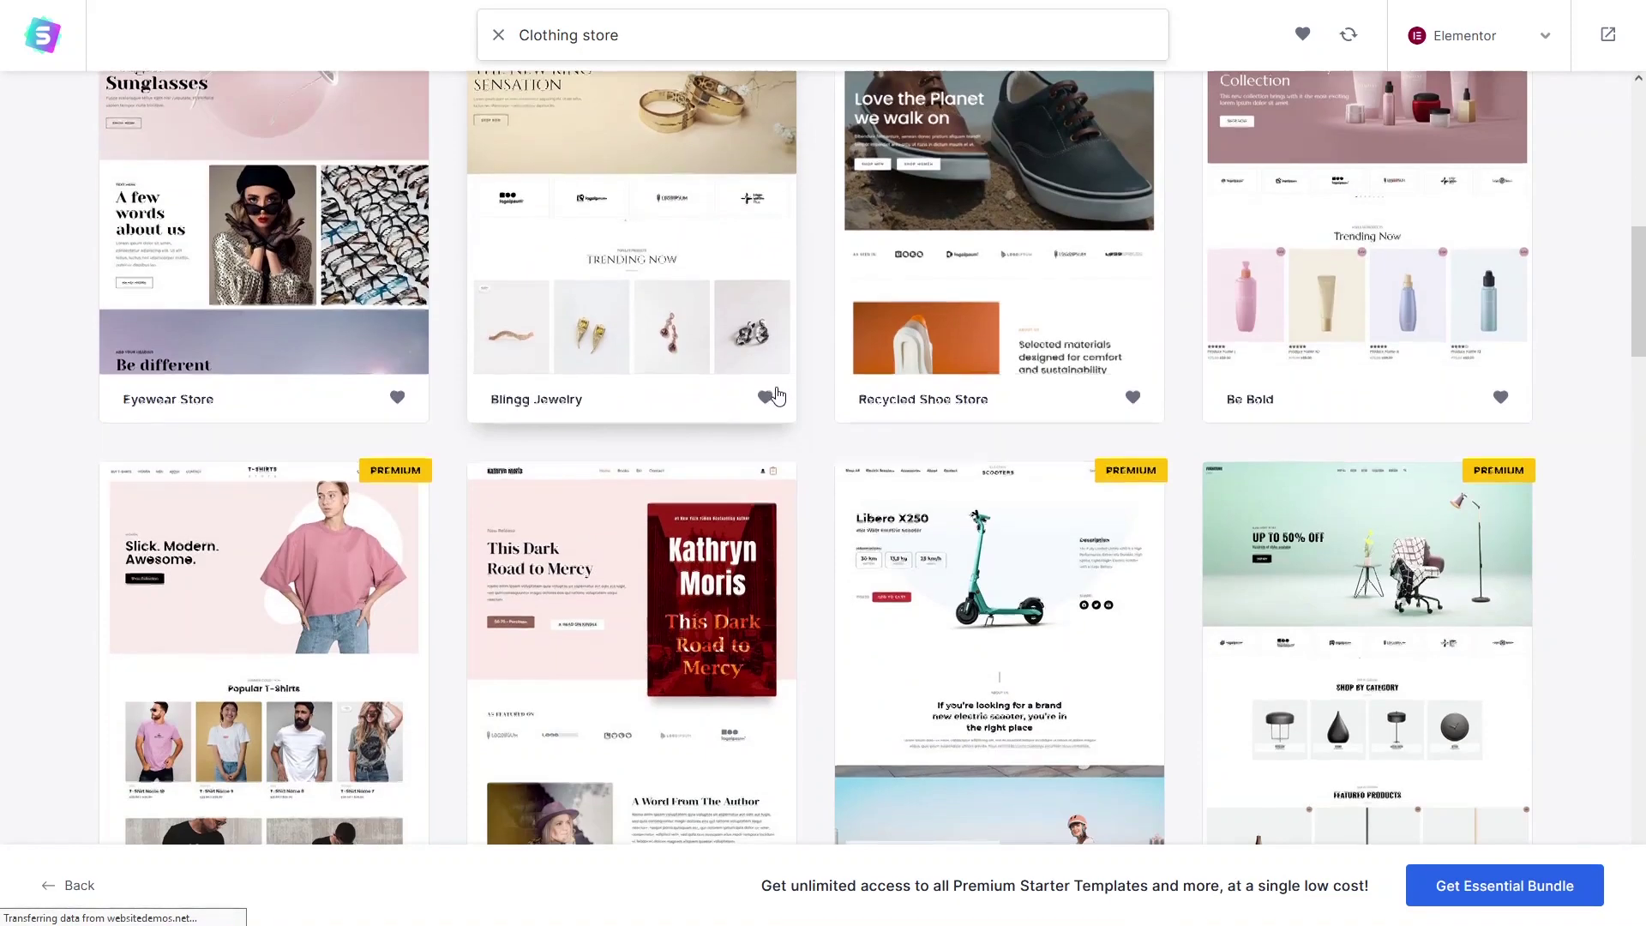
scroll(776, 388, down, 9)
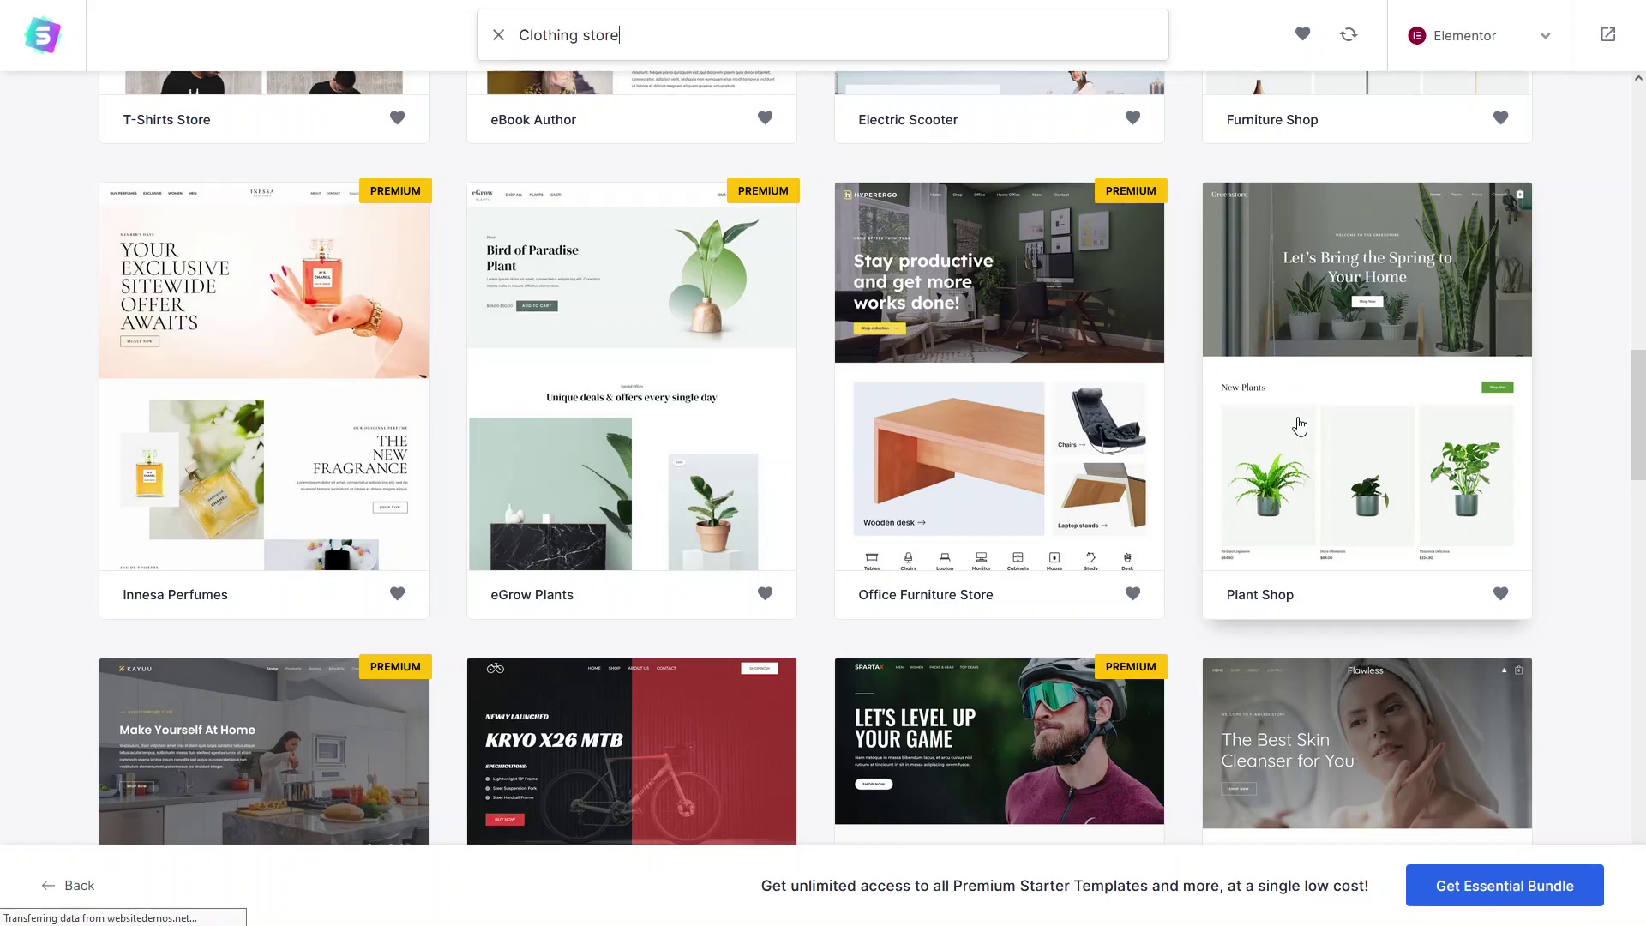
click(1300, 426)
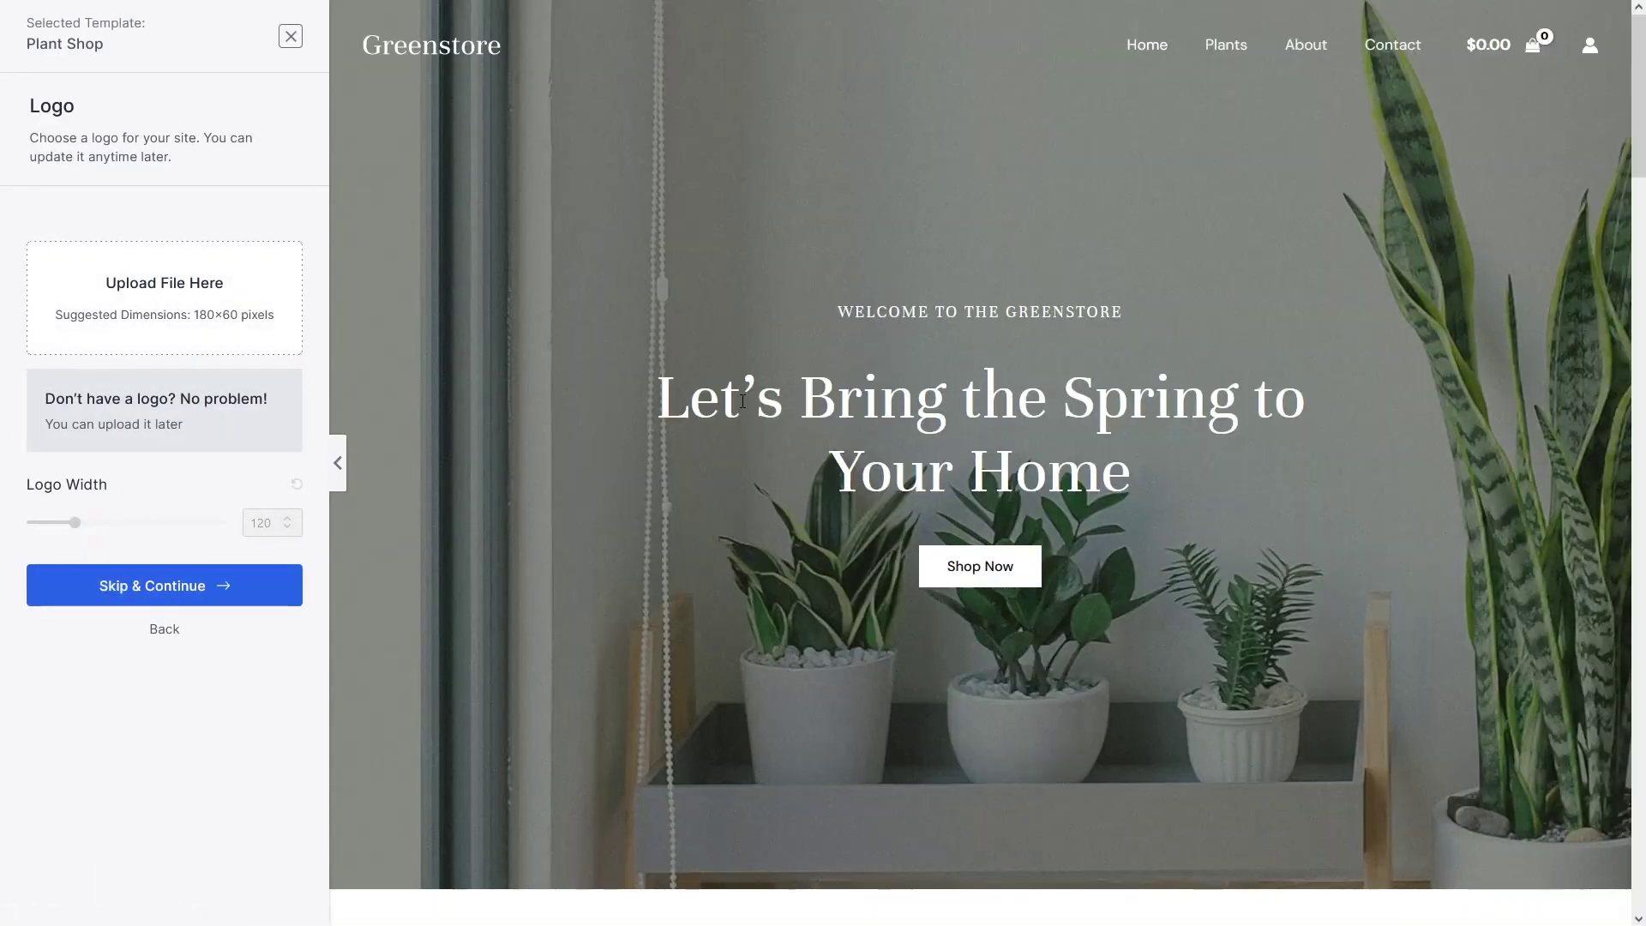
scroll(681, 404, down, 10)
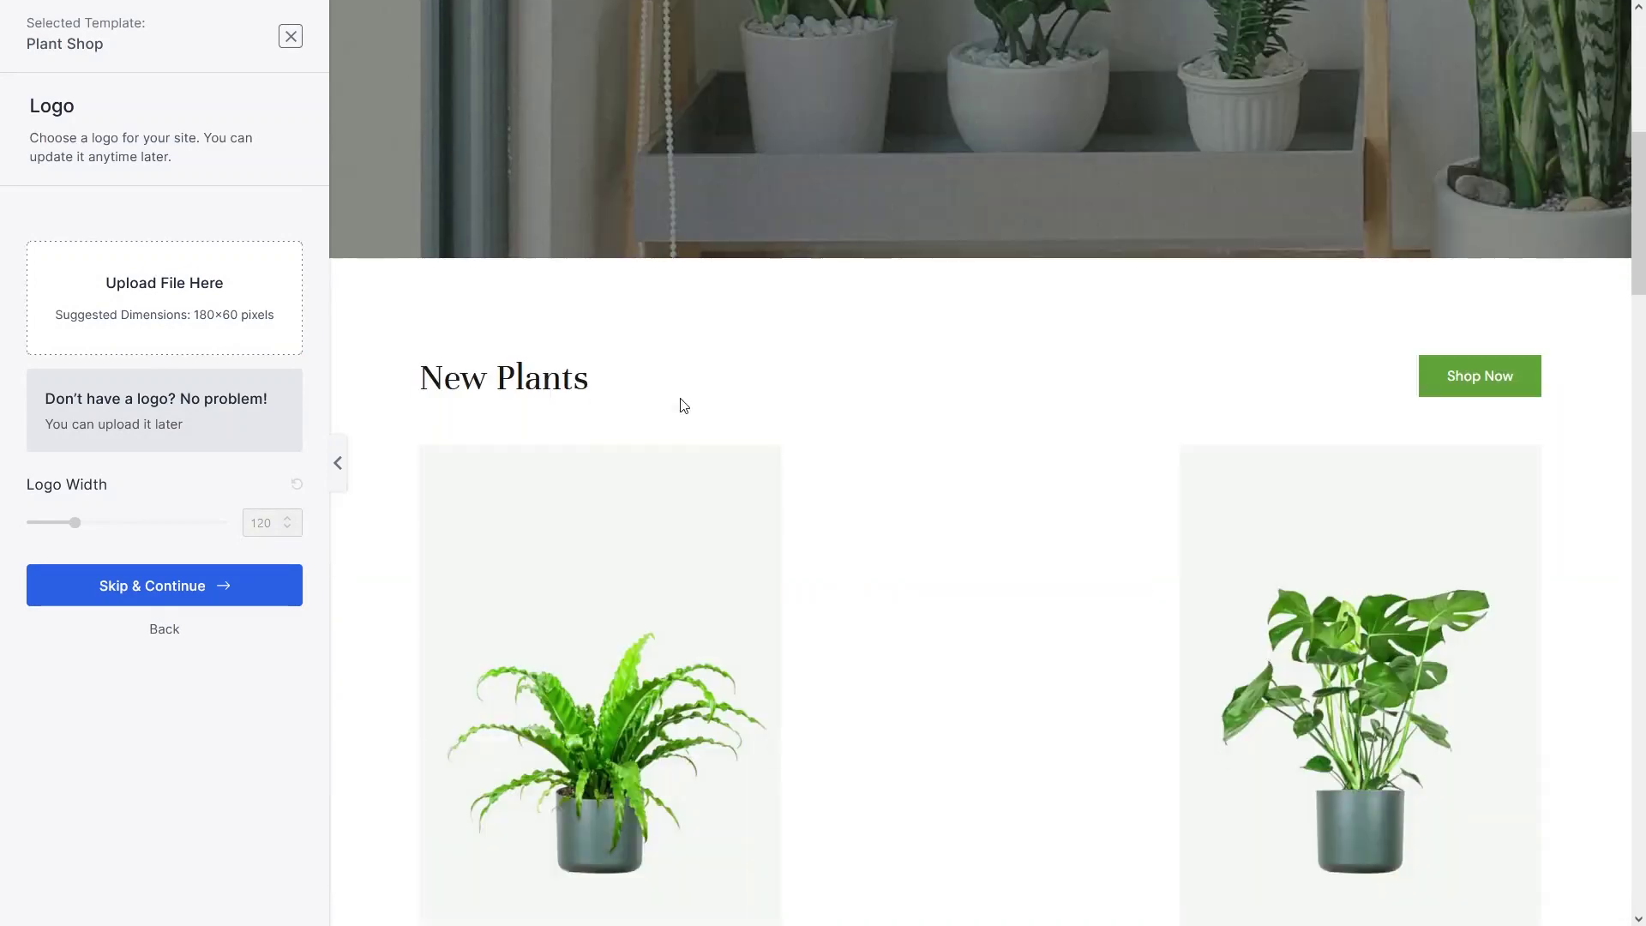
scroll(684, 405, down, 15)
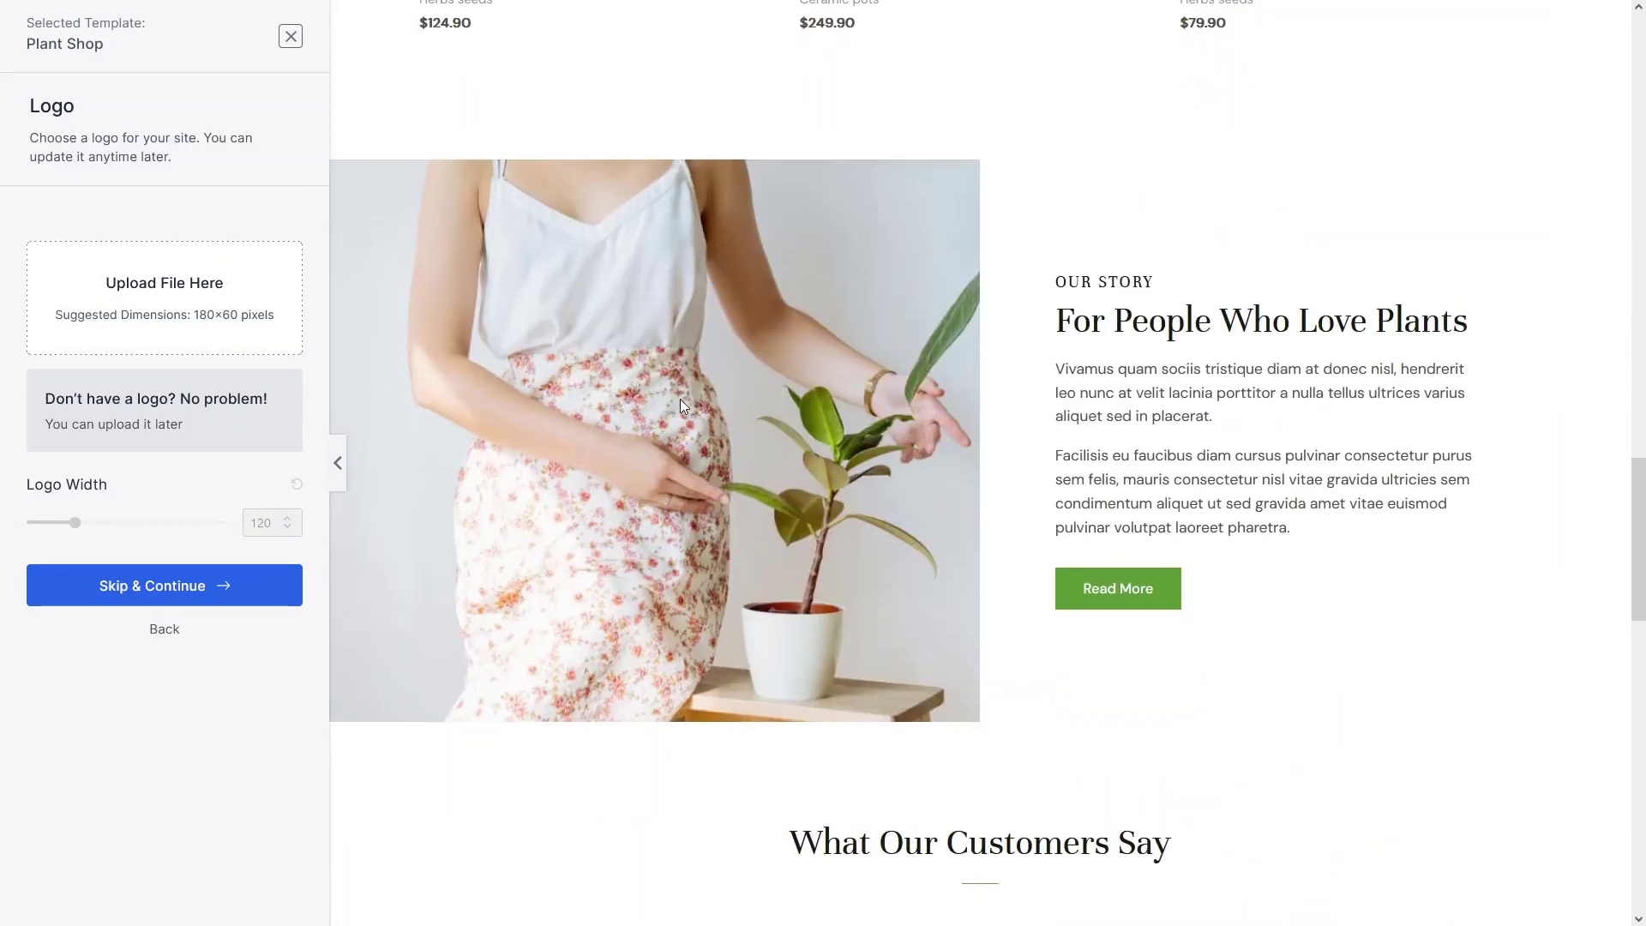
scroll(681, 406, up, 5)
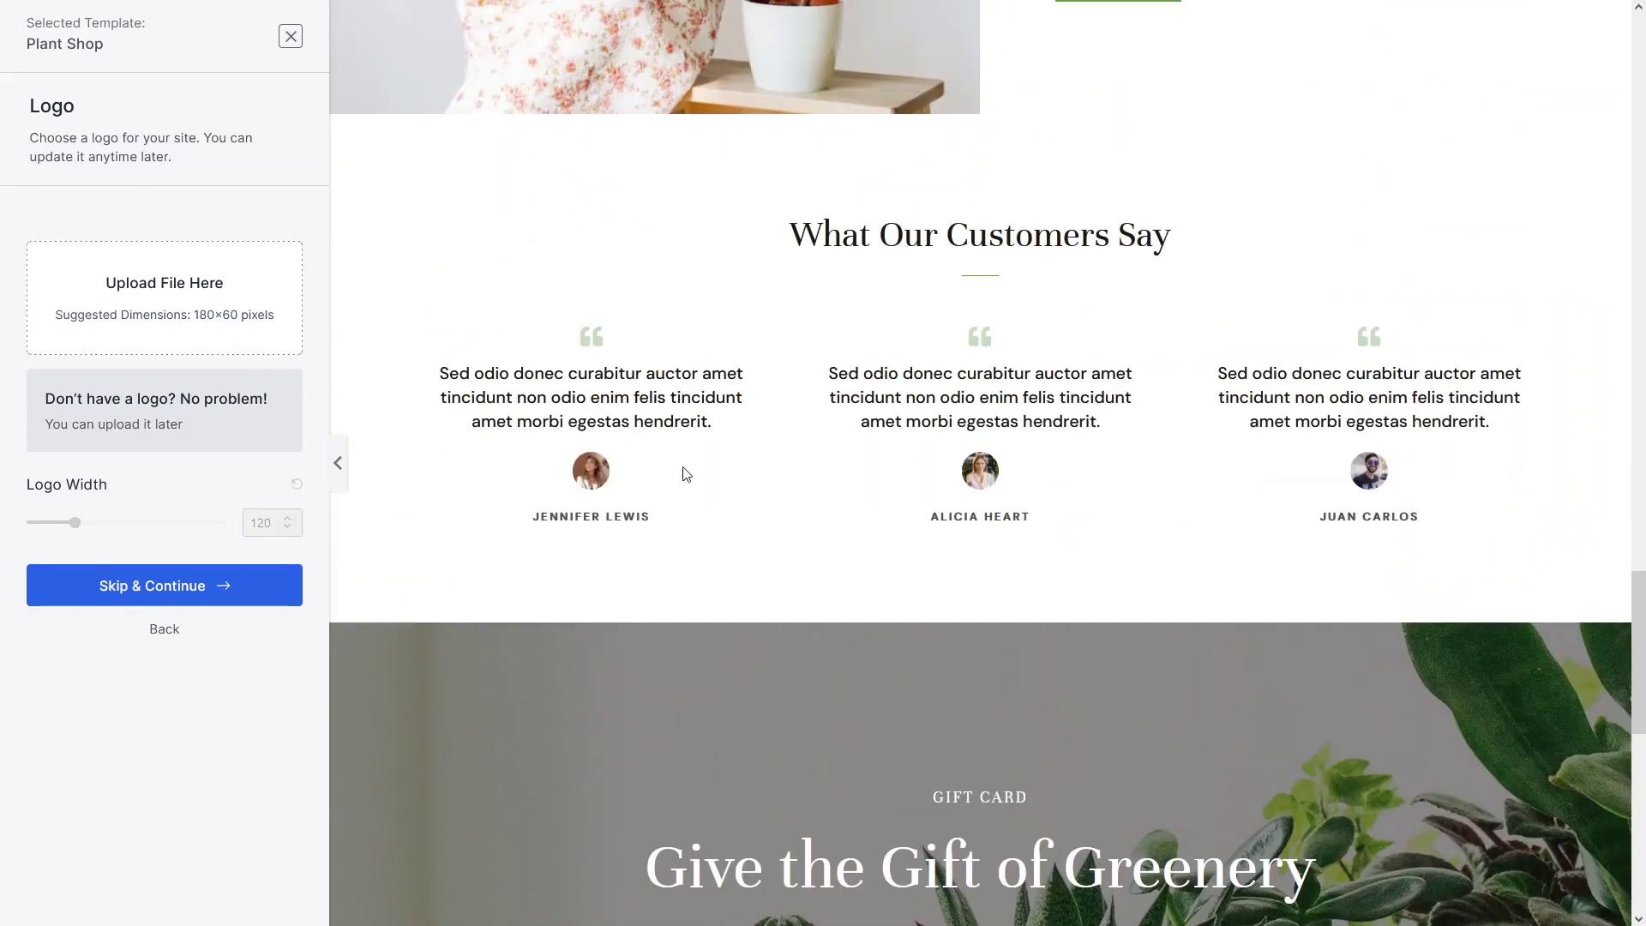
scroll(680, 471, down, 10)
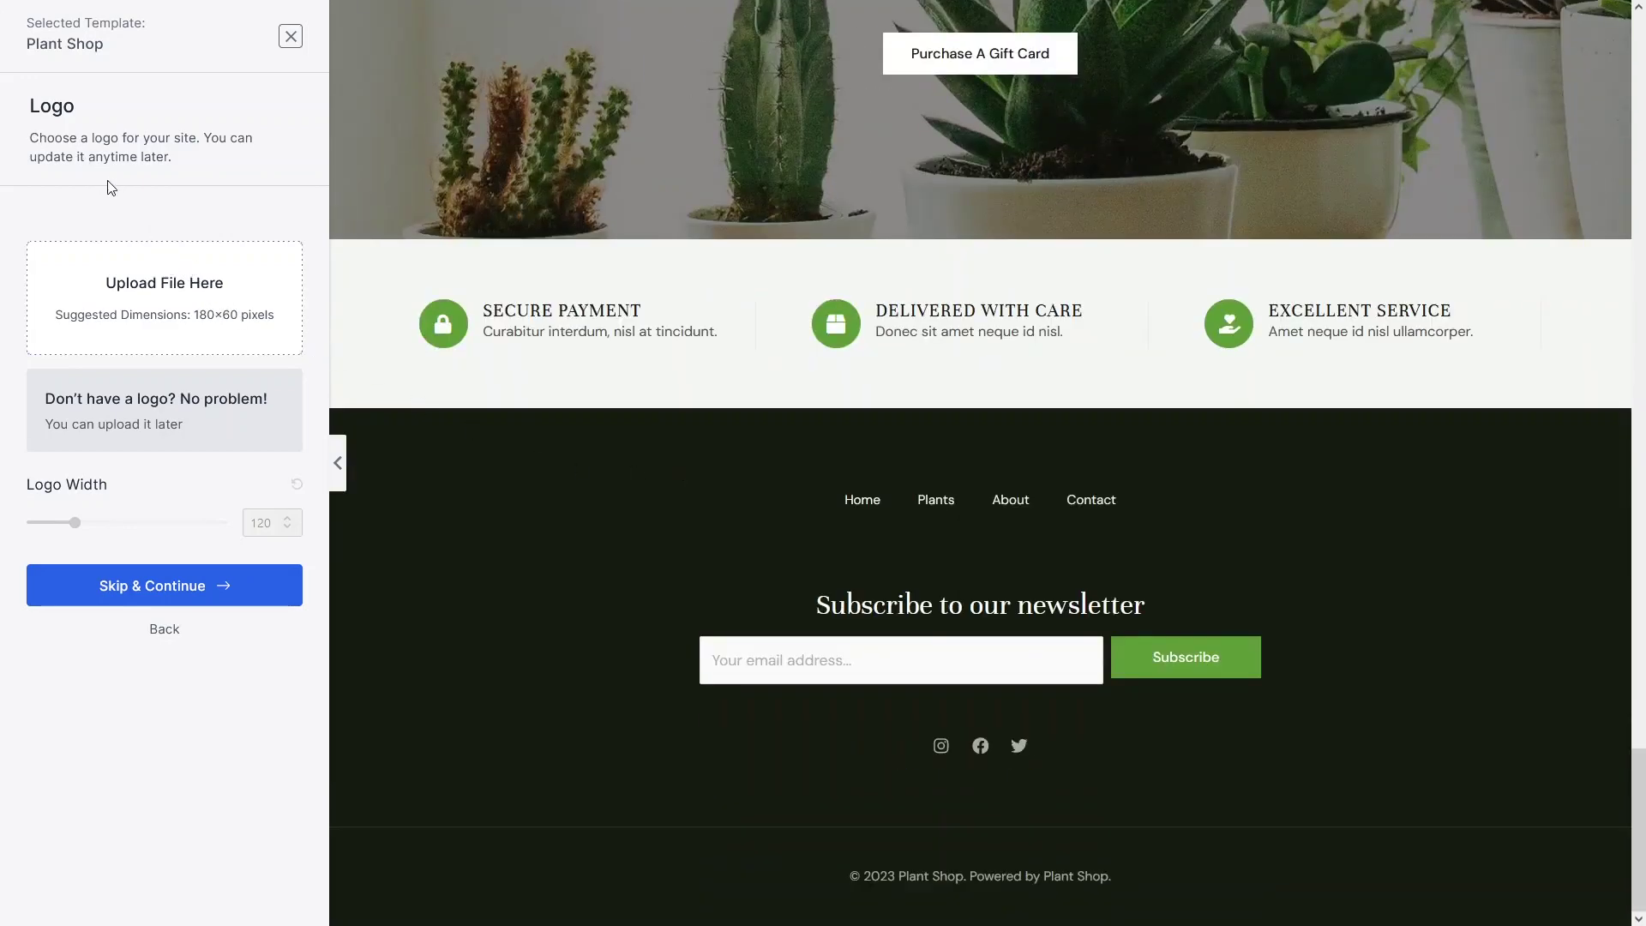
scroll(428, 343, up, 6)
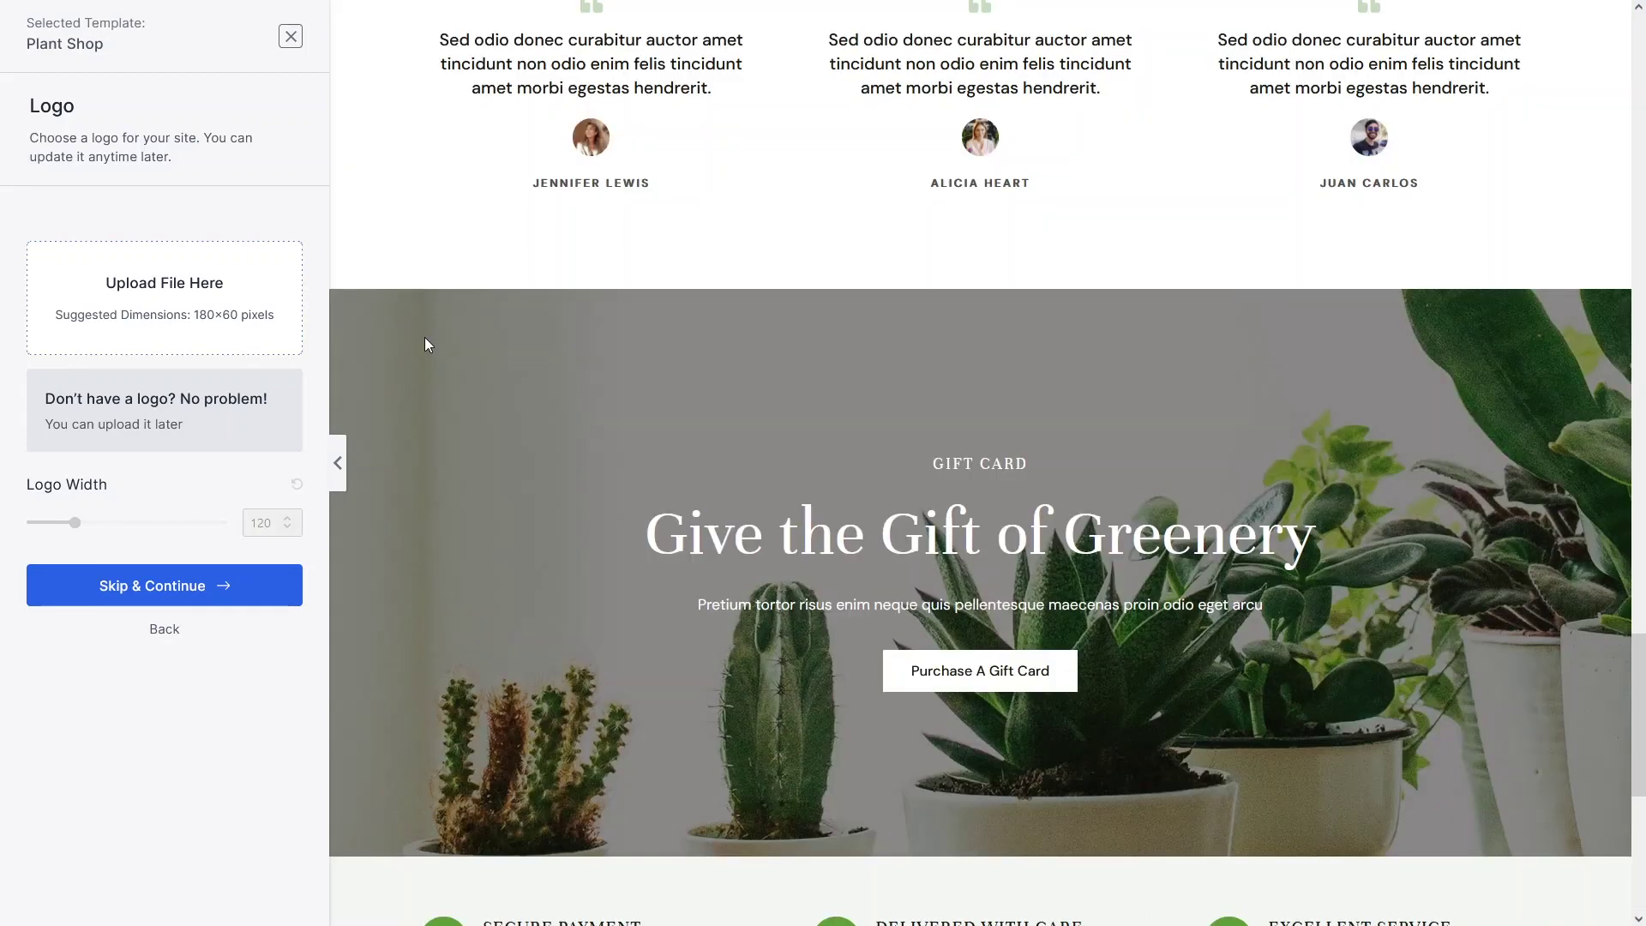
scroll(598, 184, up, 15)
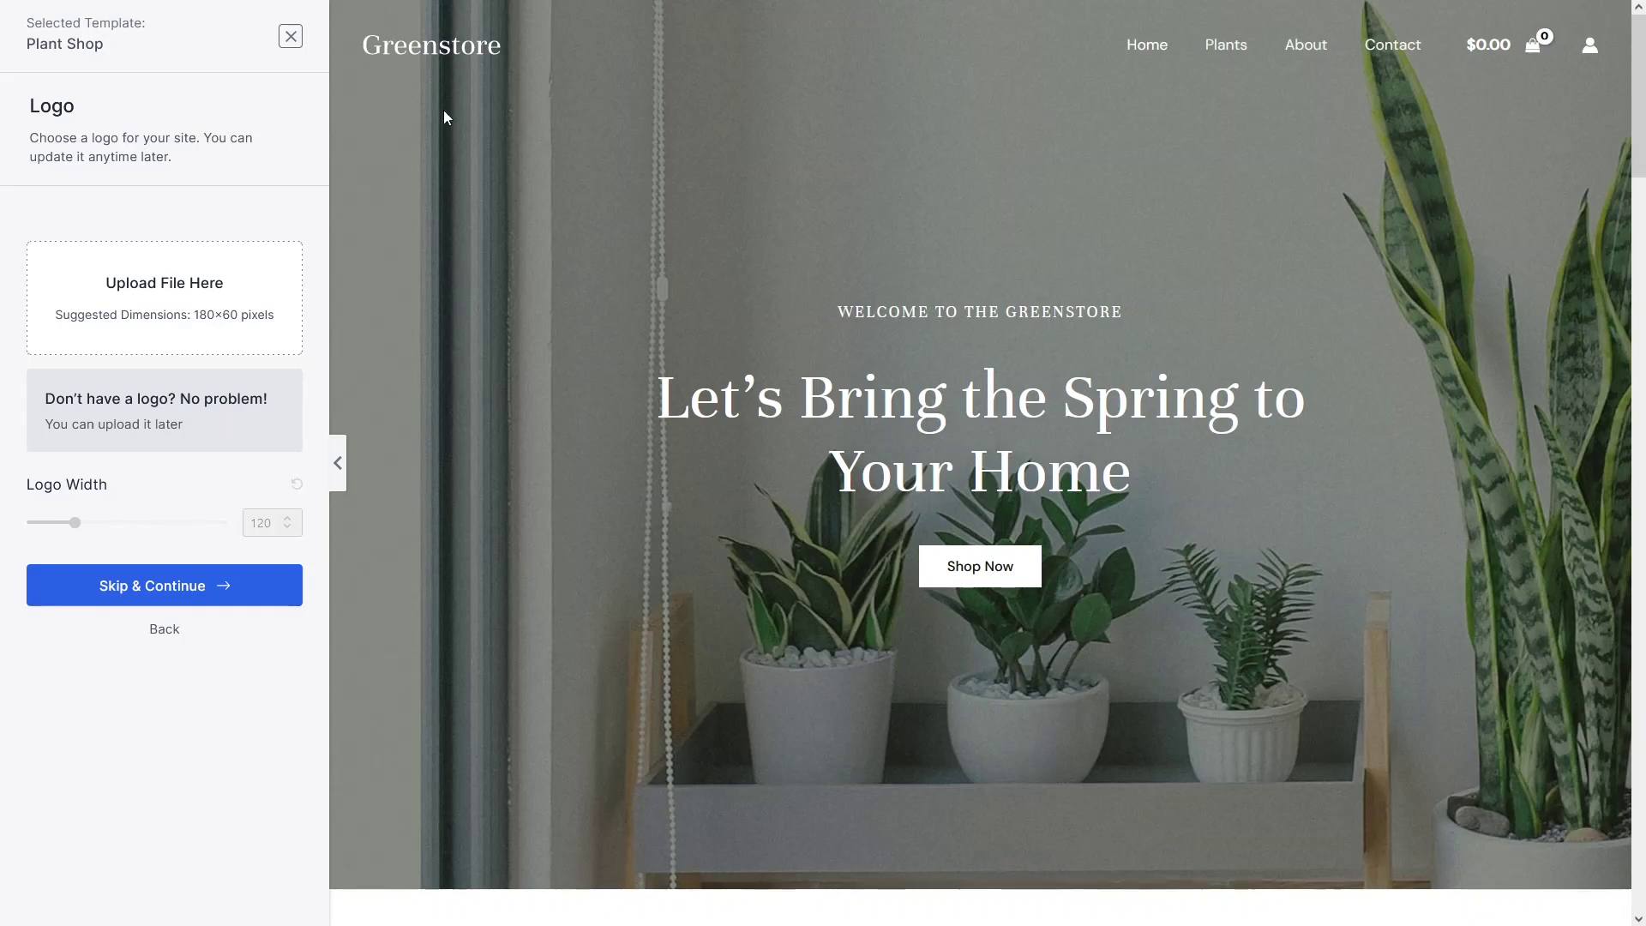
Skip the logo upload, closing the media dialog without choosing a file.
click(167, 283)
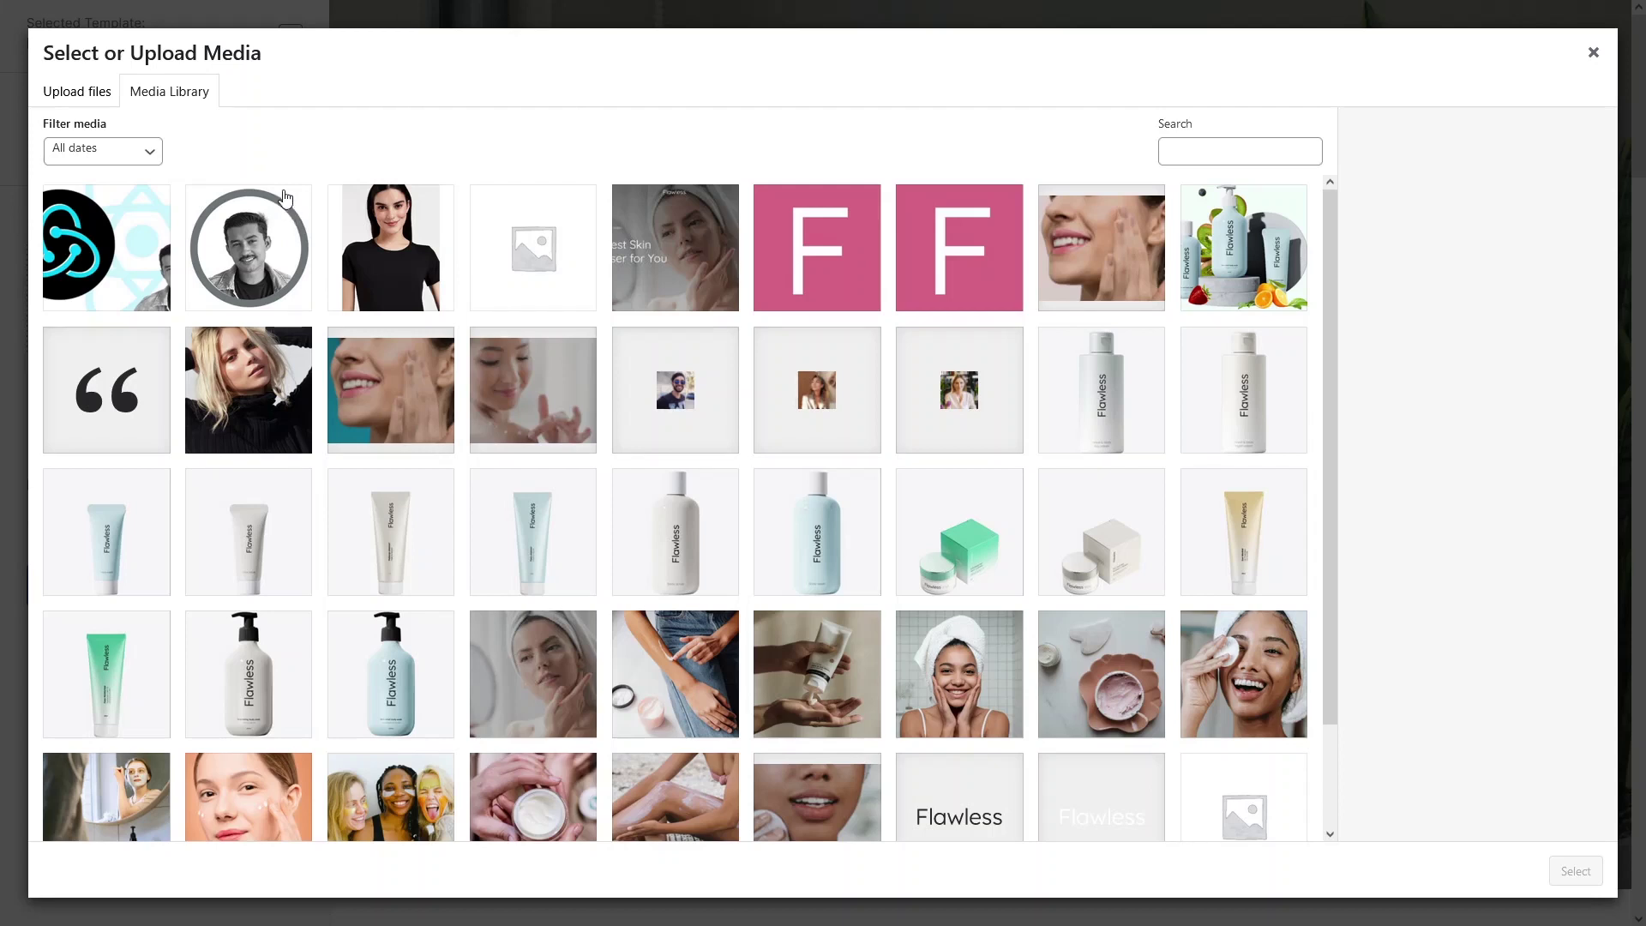
click(78, 101)
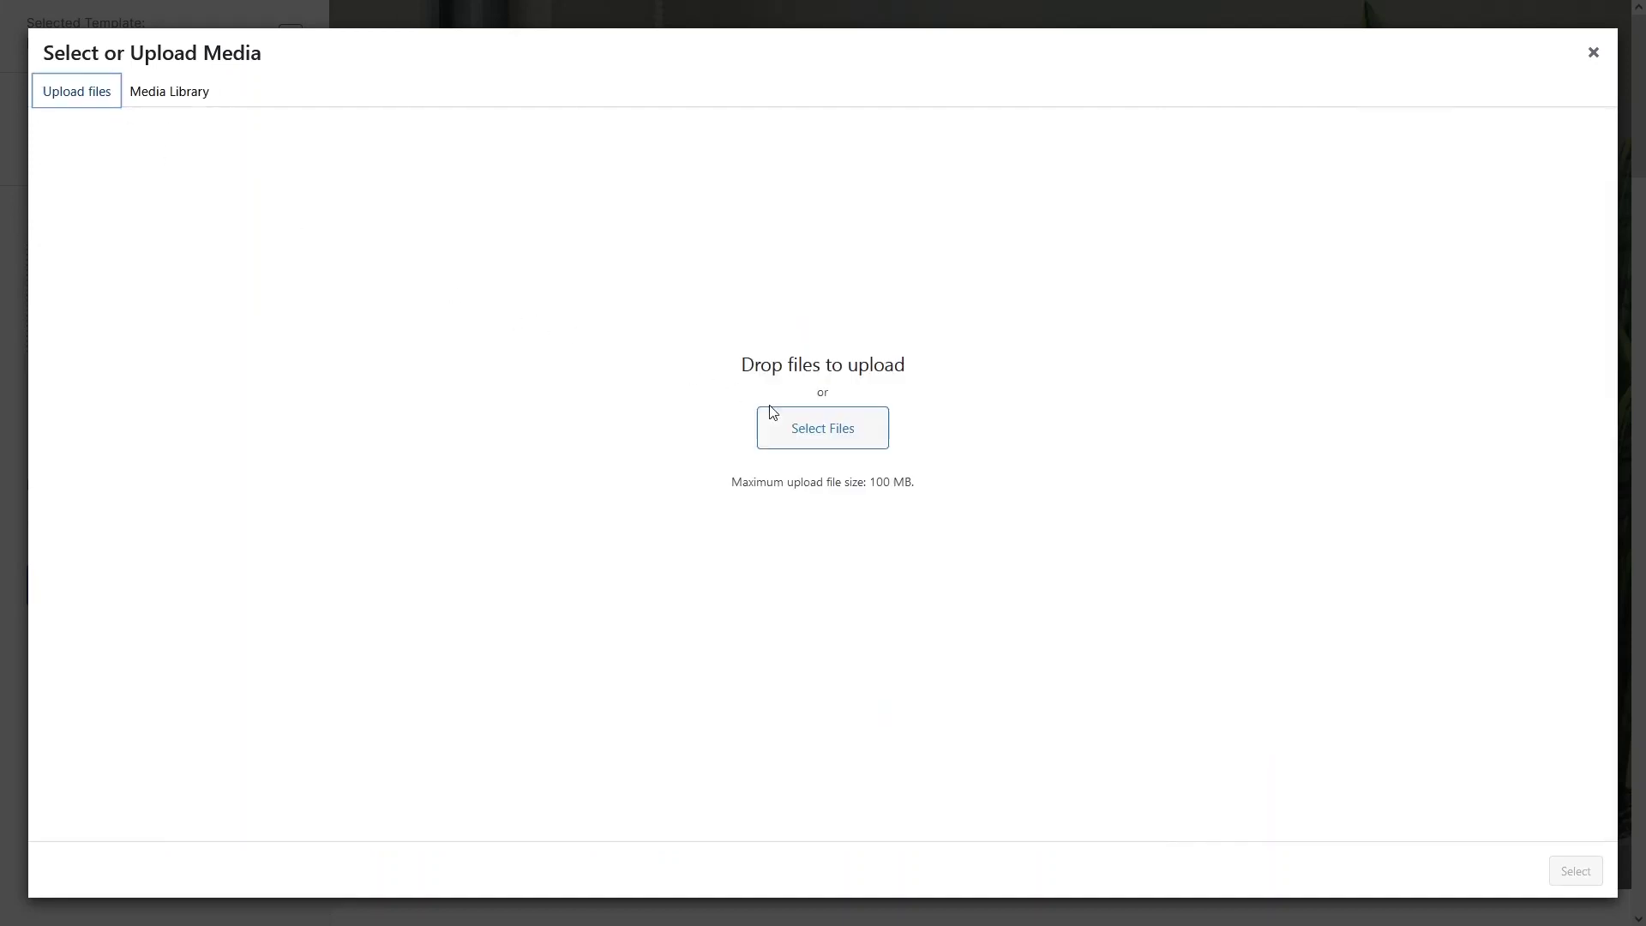
click(780, 426)
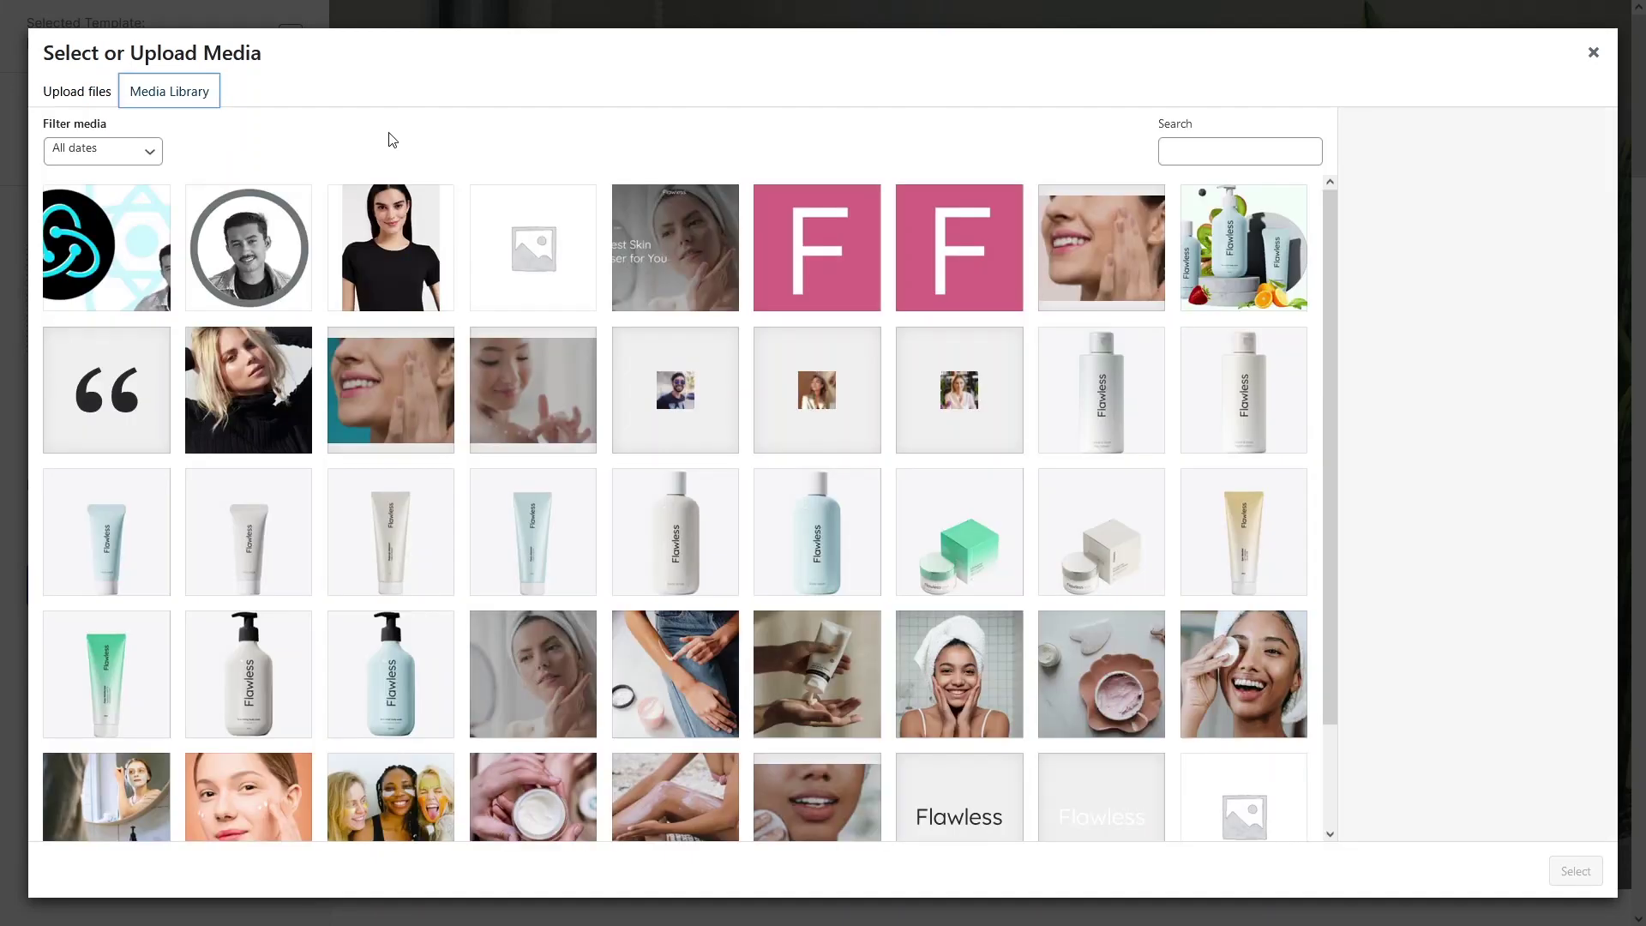
click(1593, 53)
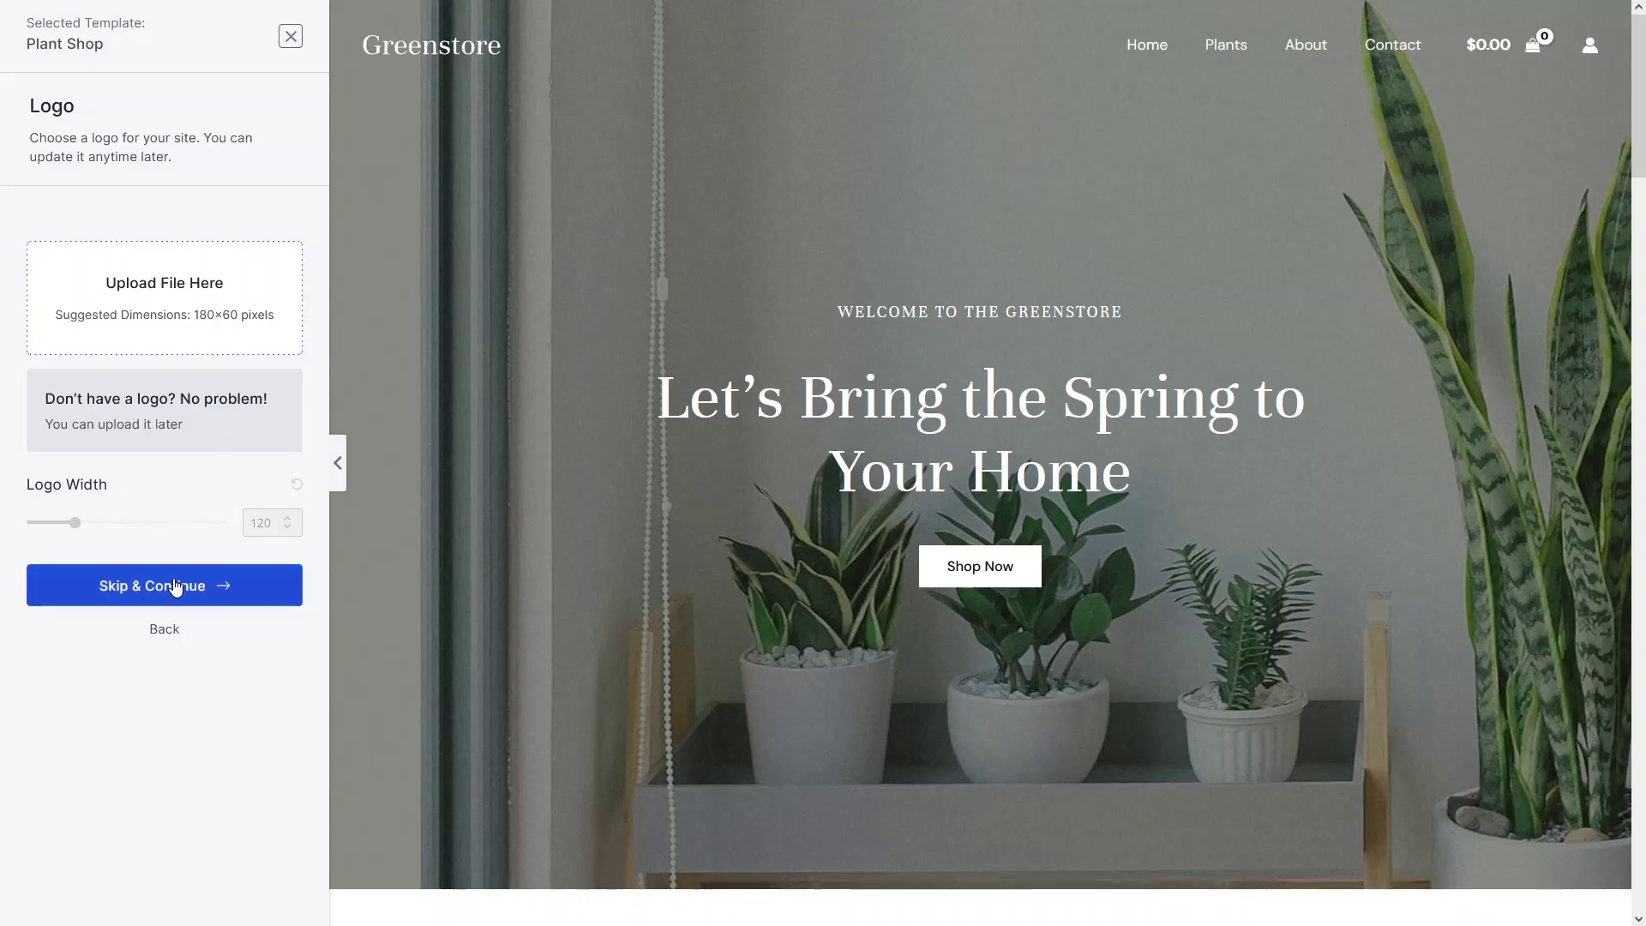
click(176, 588)
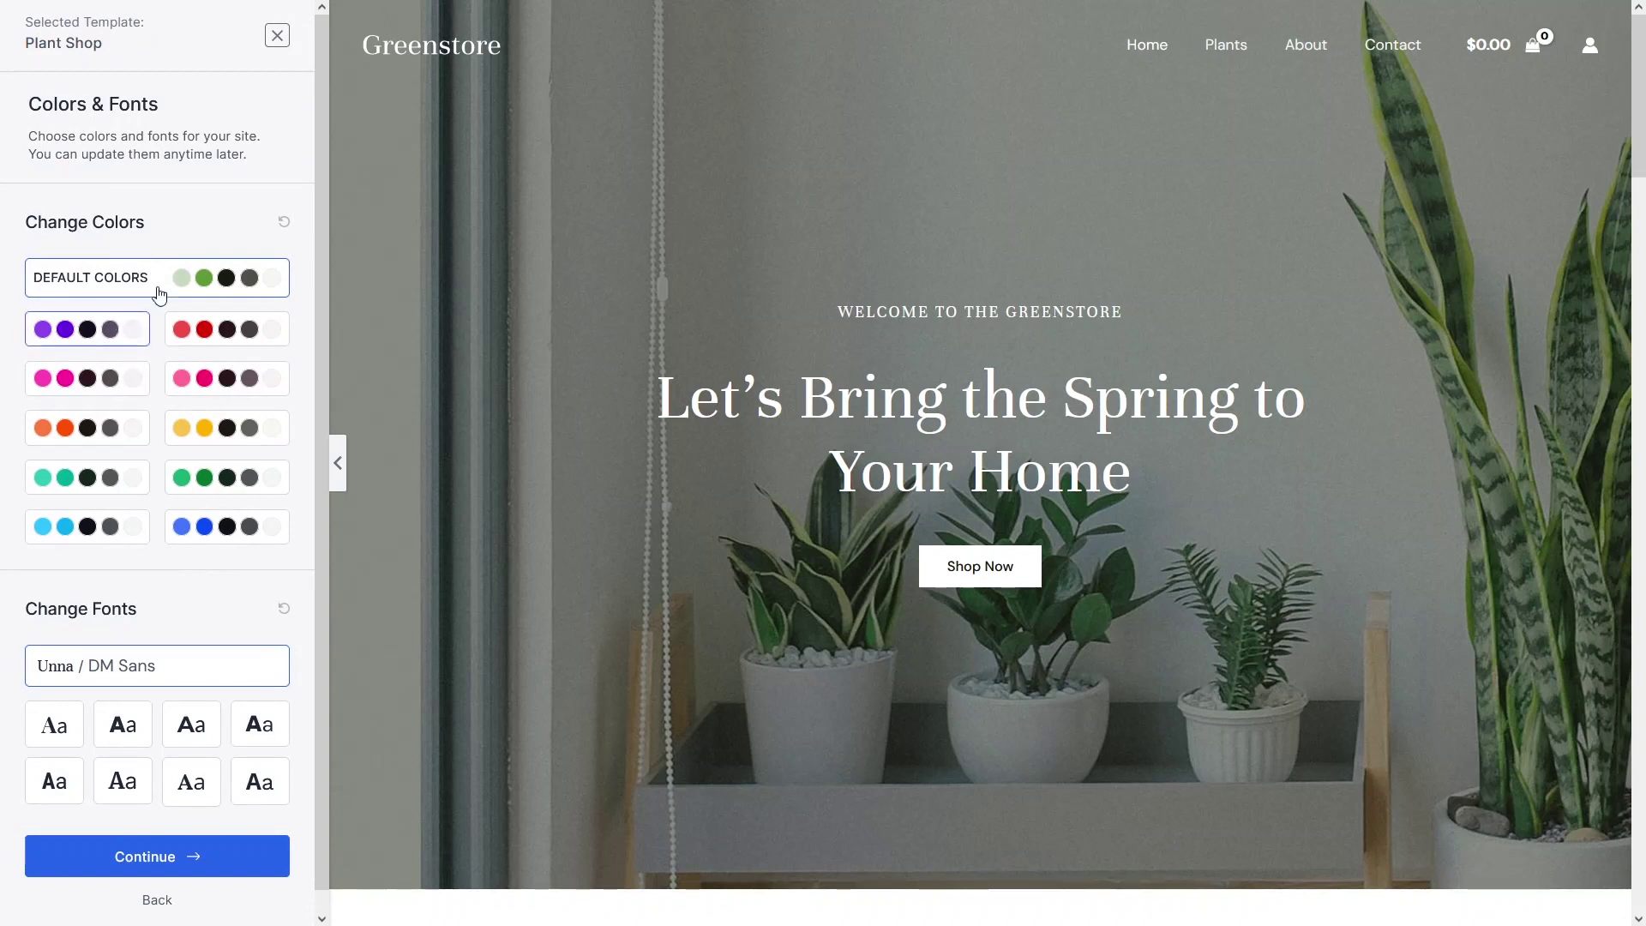
Preview the blue, green and yellow palettes, then keep the Default Colors.
click(193, 526)
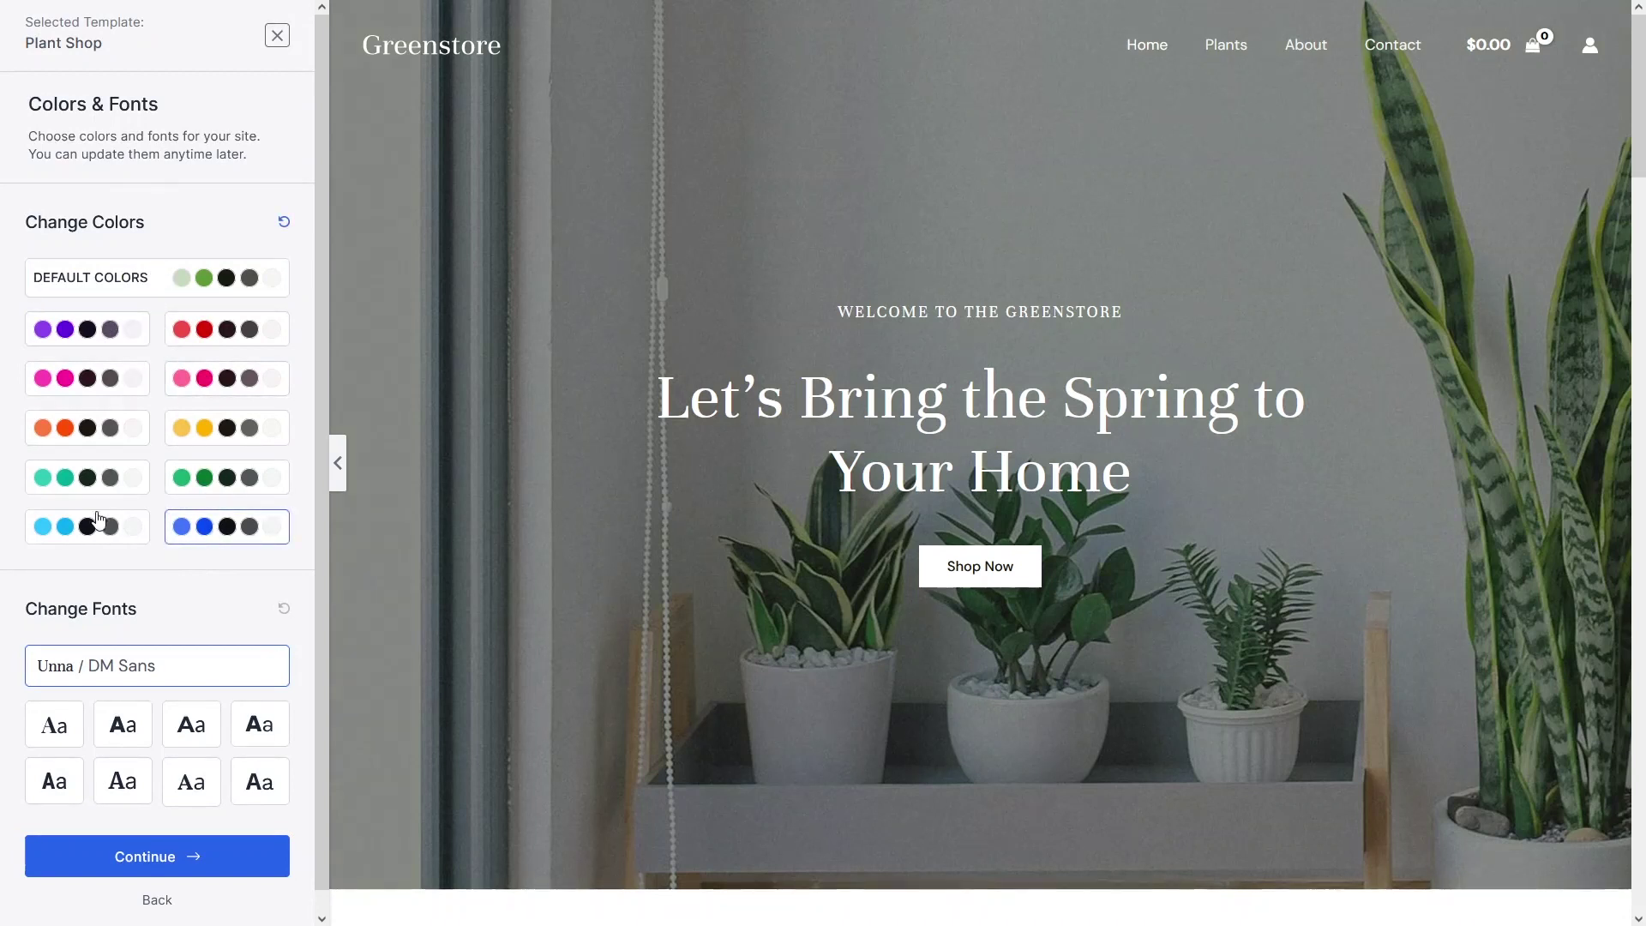
click(75, 525)
click(131, 477)
click(235, 472)
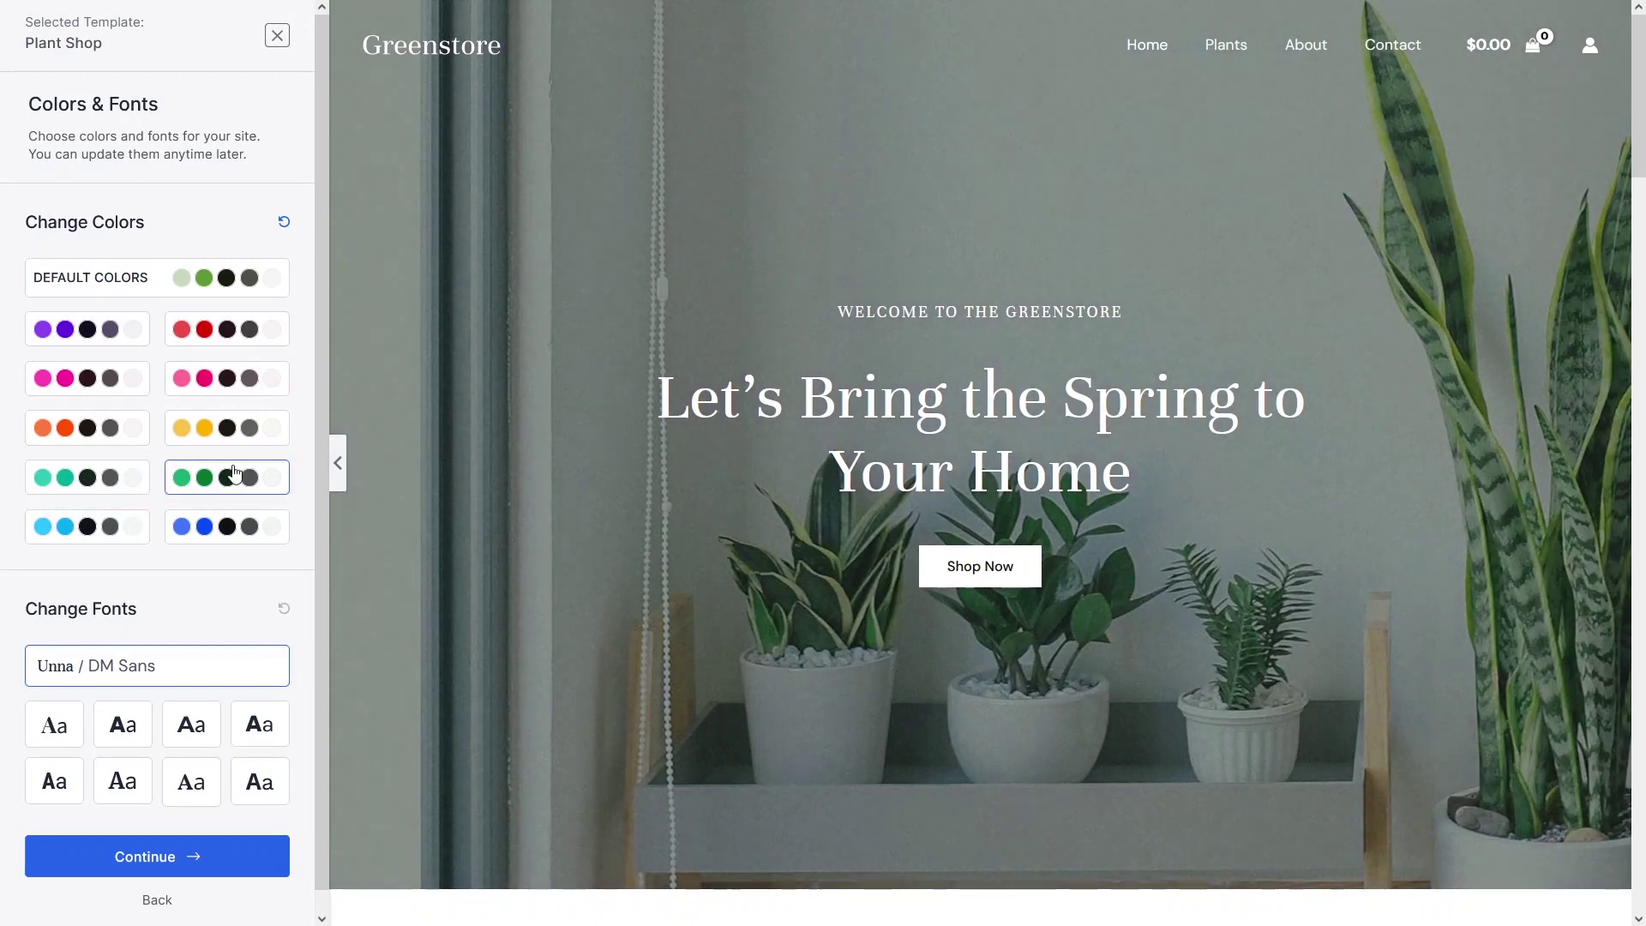
click(228, 426)
click(107, 298)
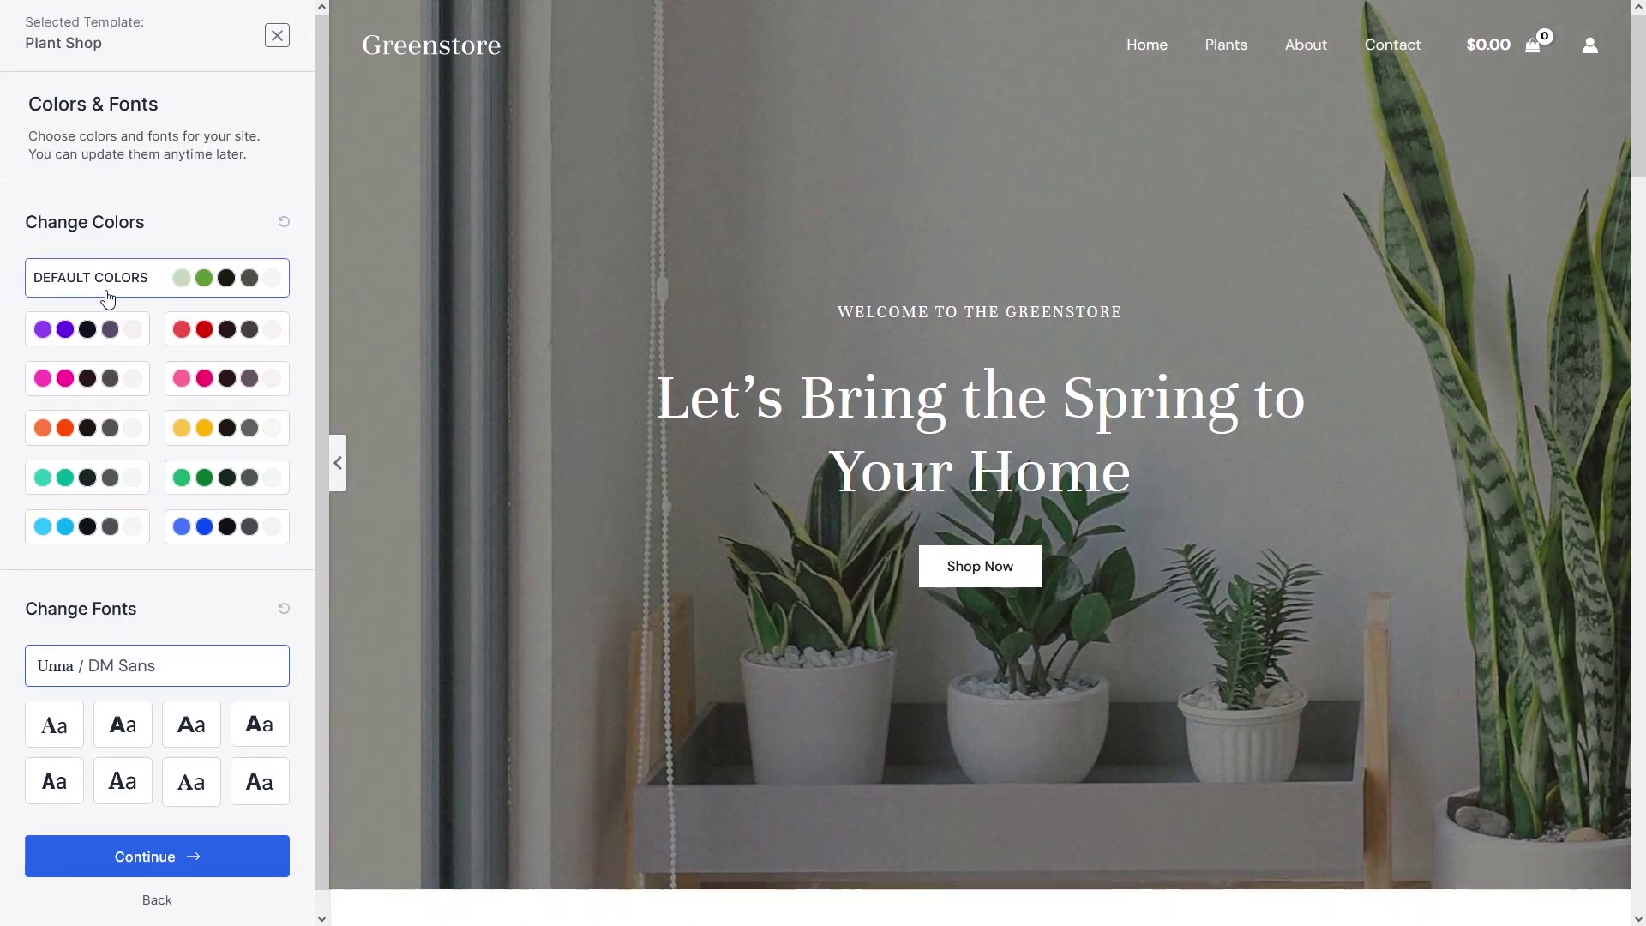
Choose the Playfair Display / Source Sans Pro font pairing after previewing Poppins / Lato.
scroll(147, 639, down, 1)
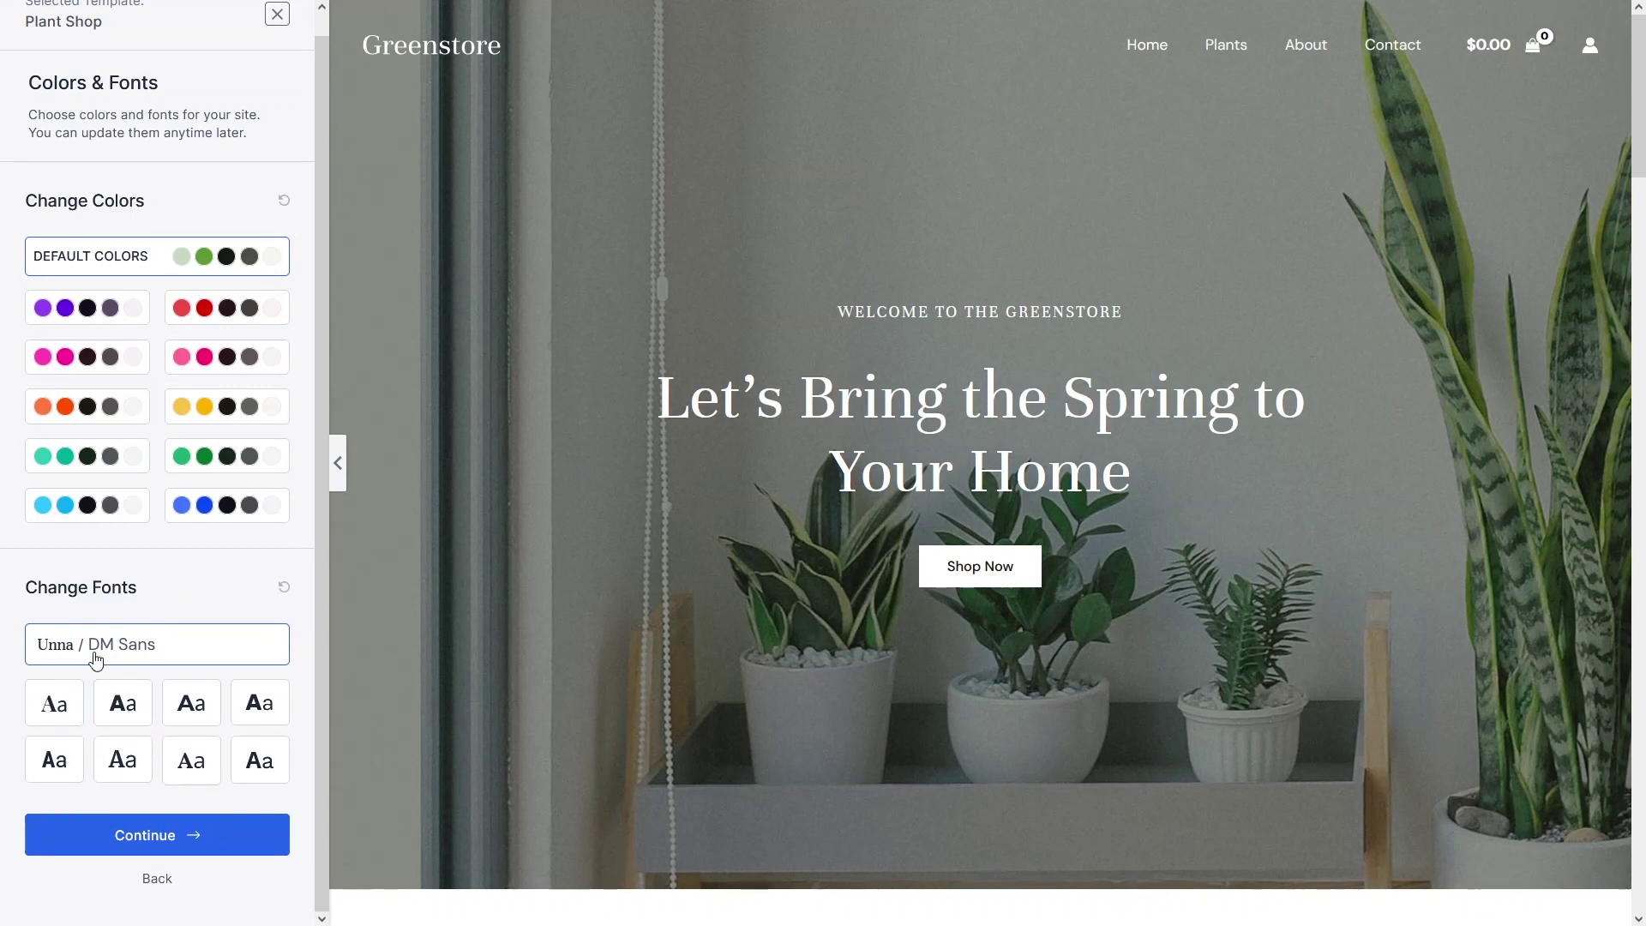
click(129, 707)
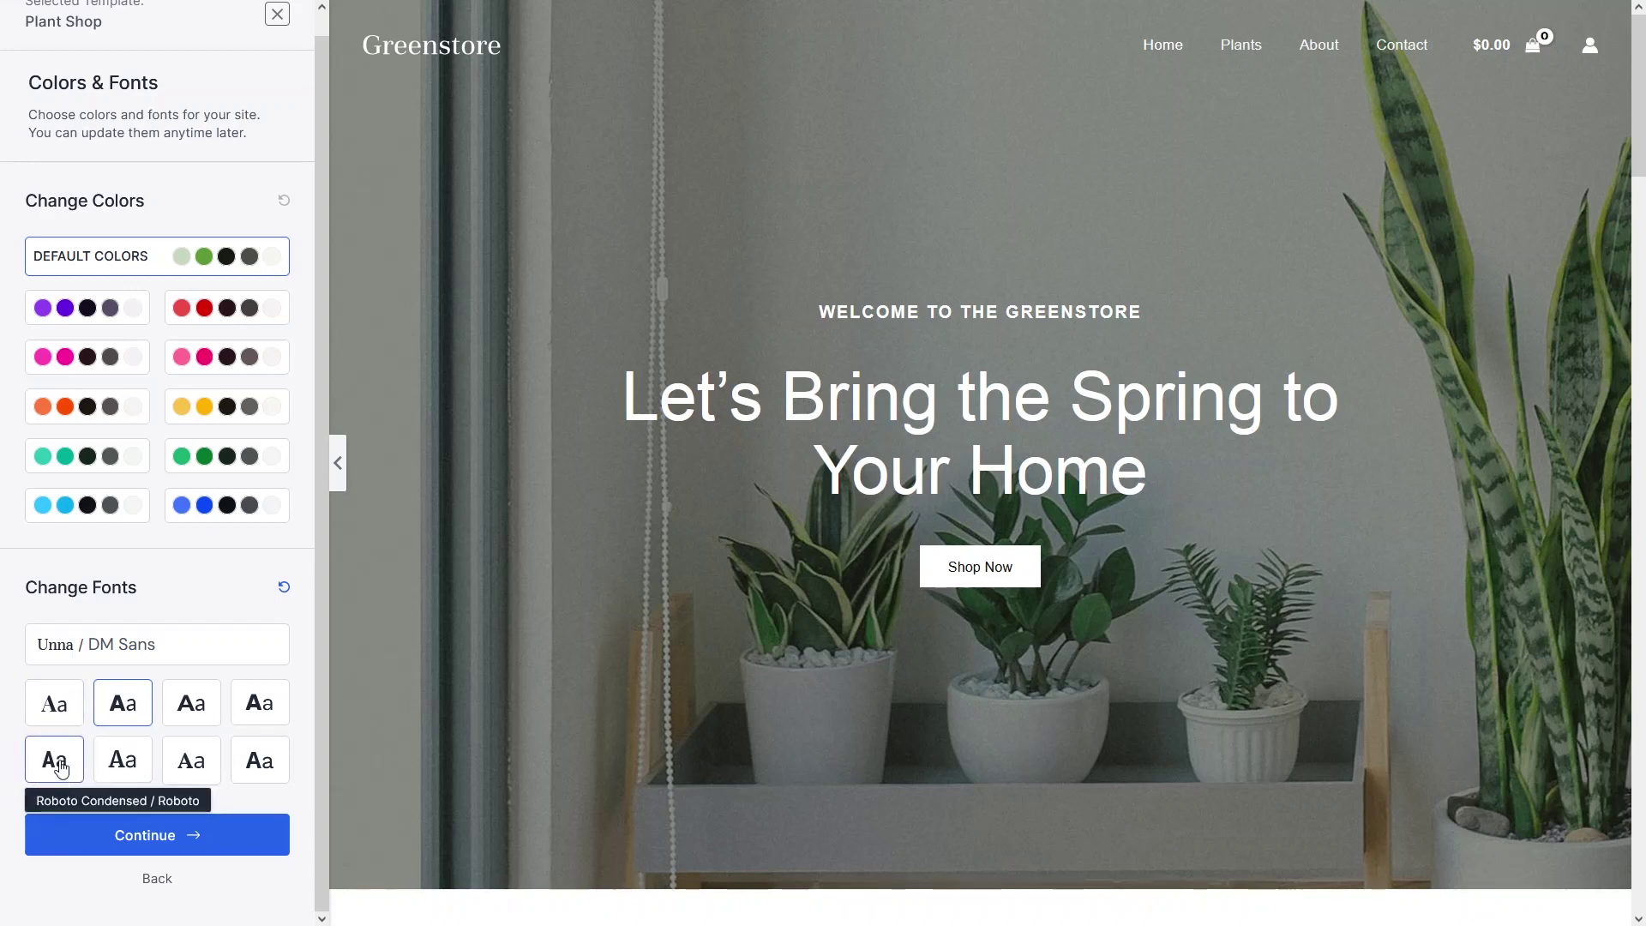
click(79, 715)
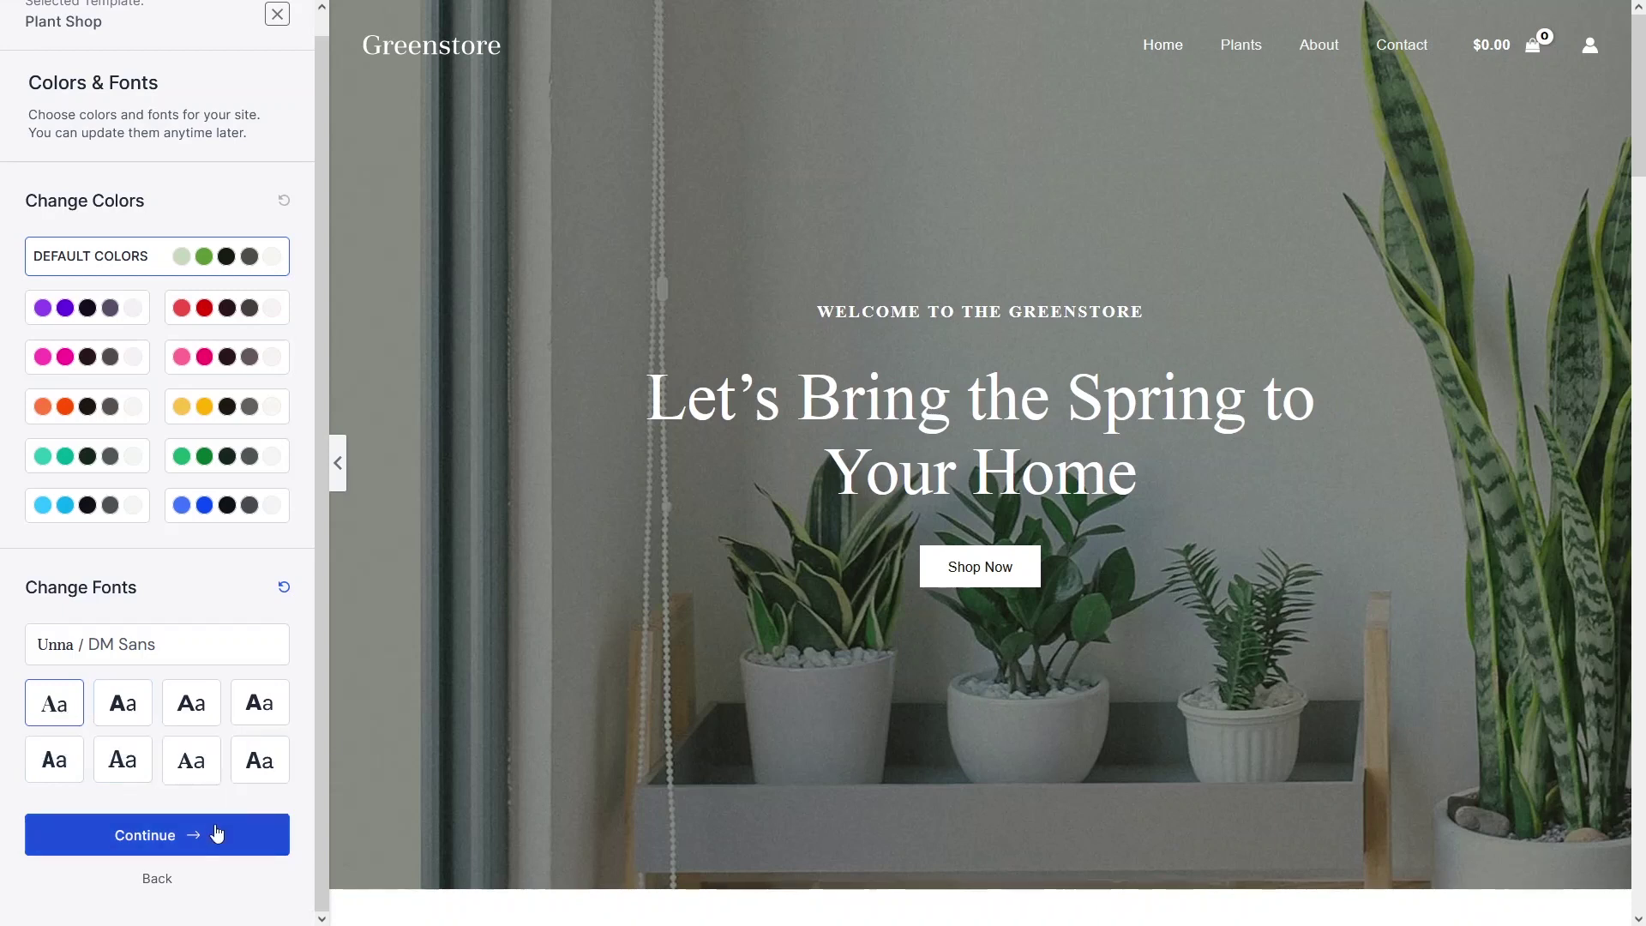
Confirm colours and fonts, skip the plugin update, and submit to build the website.
click(187, 835)
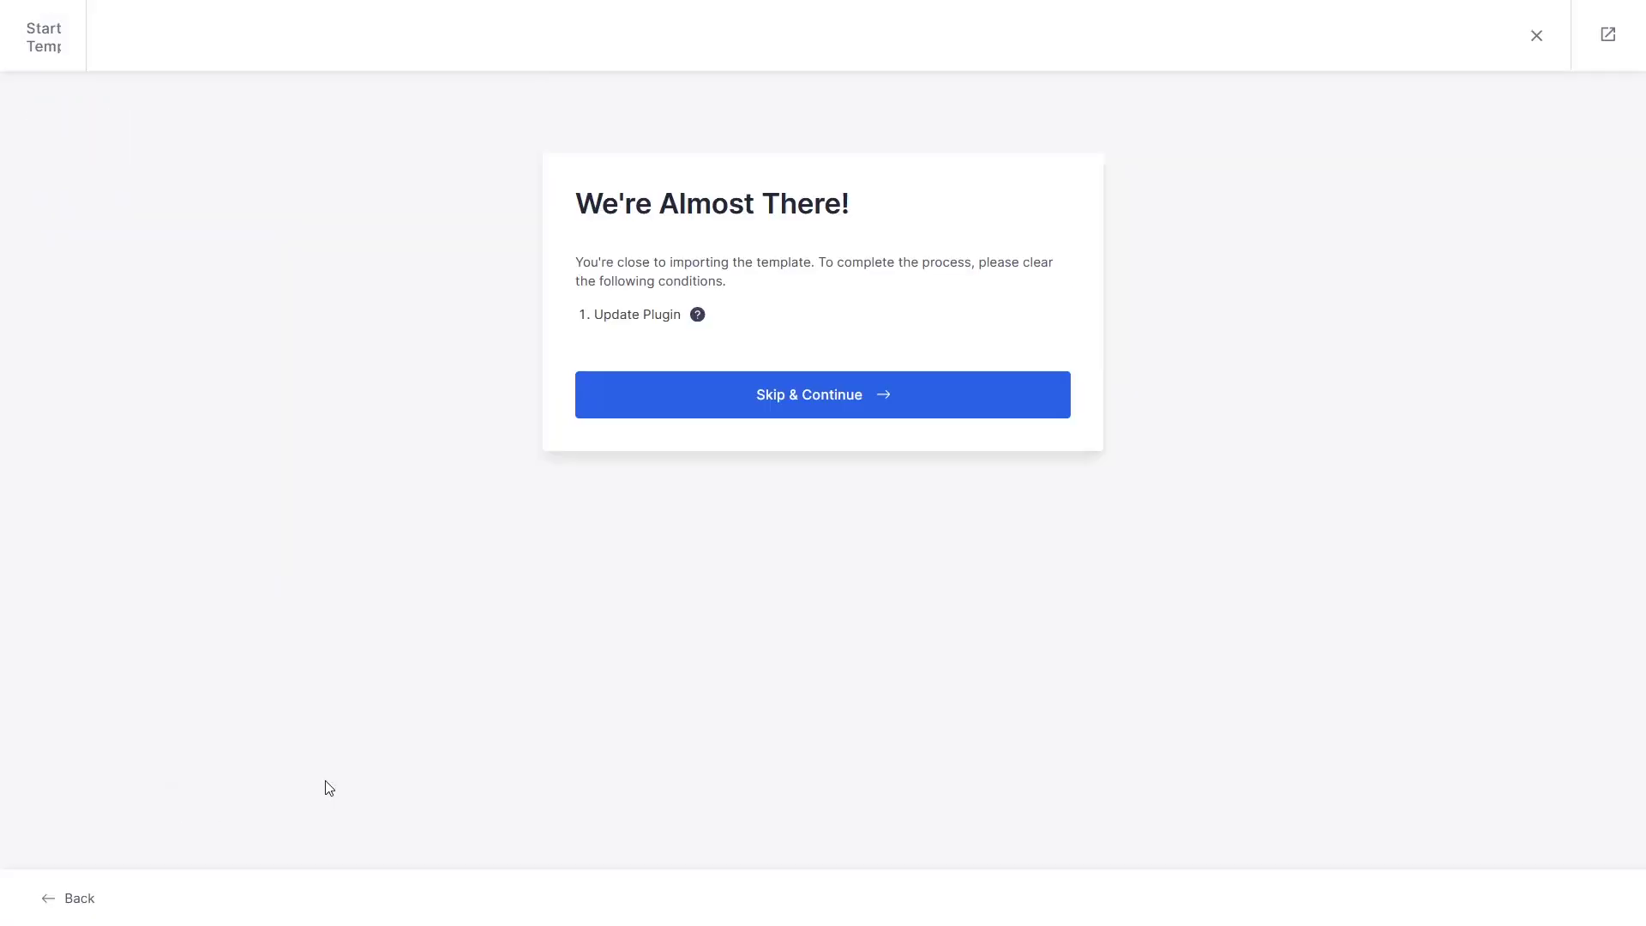
click(790, 405)
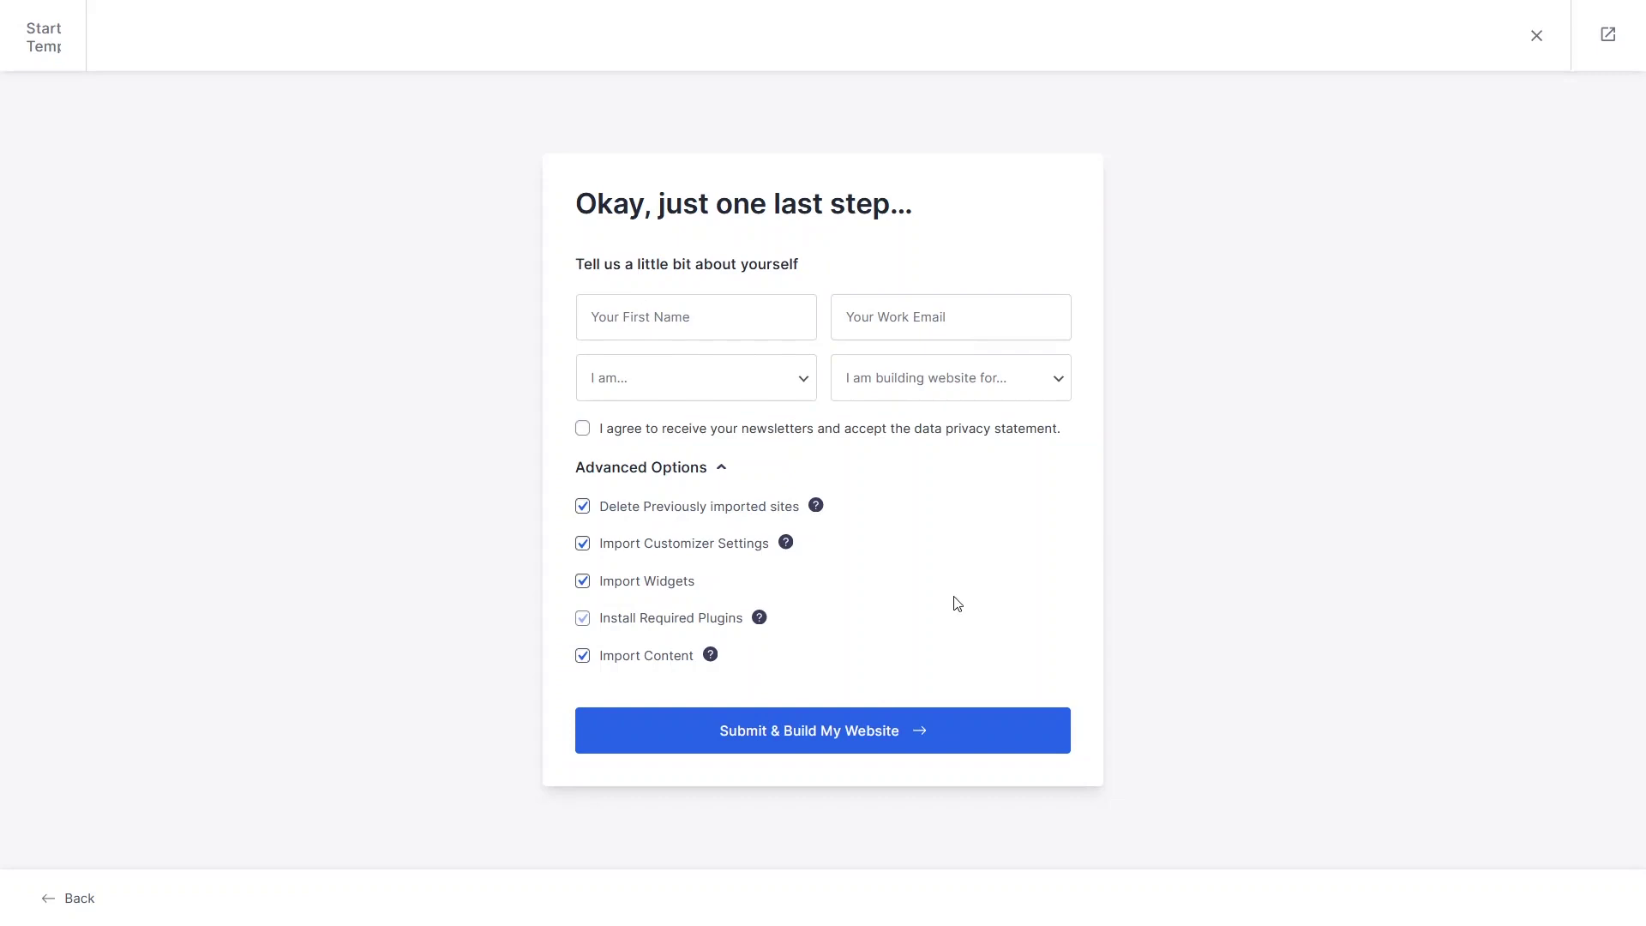
click(832, 734)
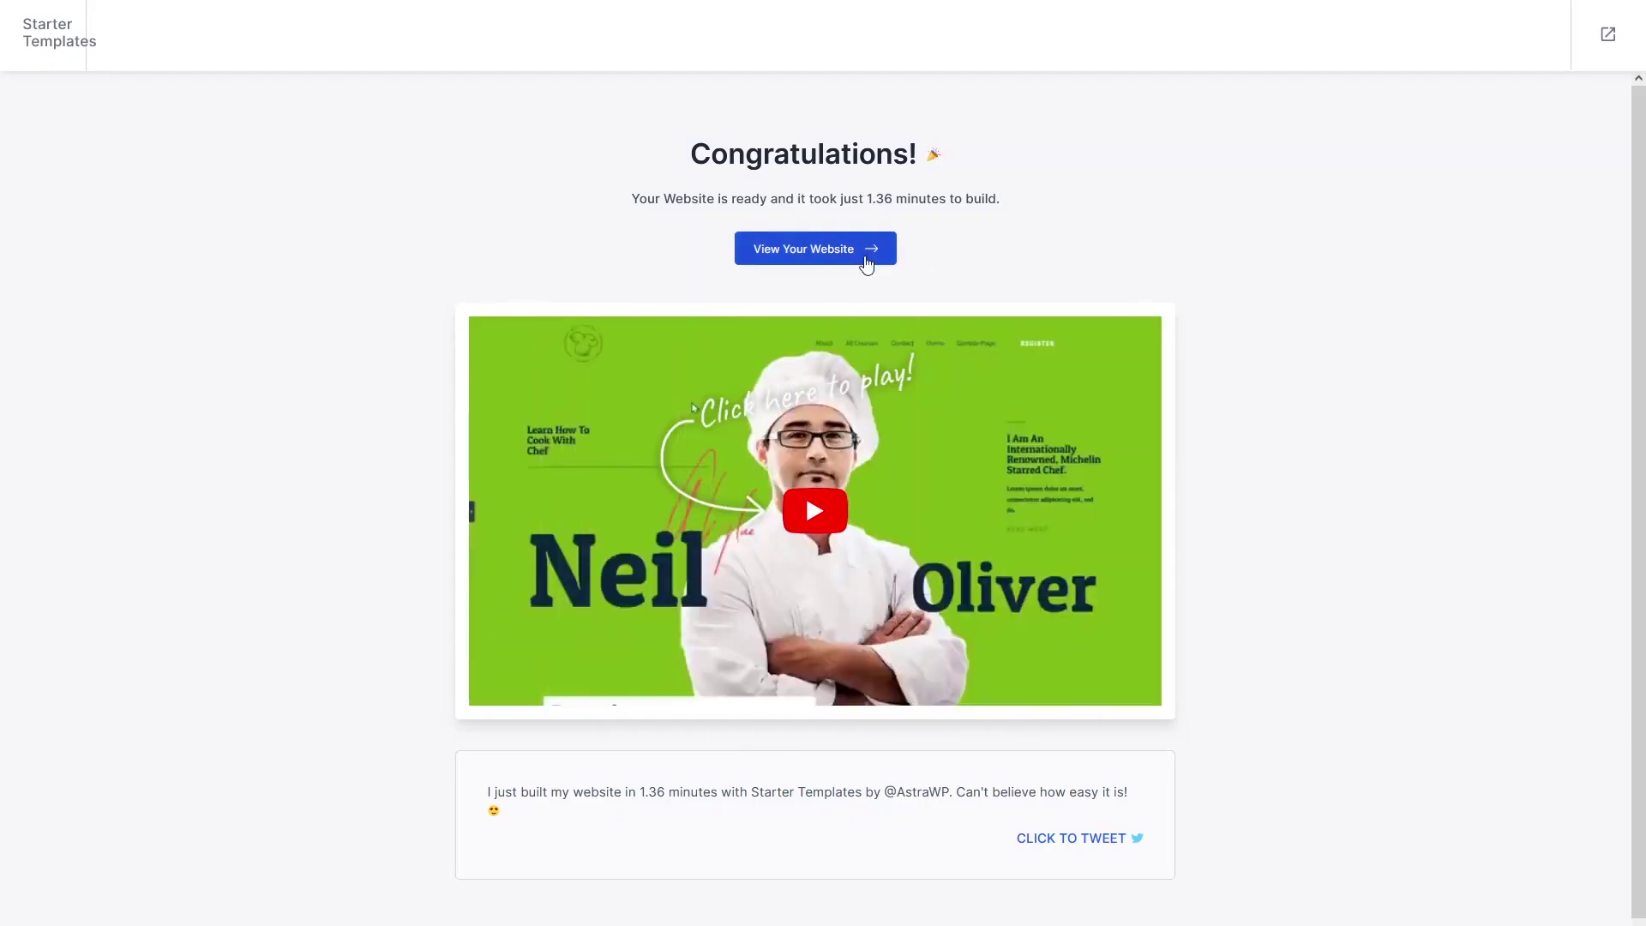
View the built Greenstore site and scroll its homepage down to the footer and back.
click(866, 262)
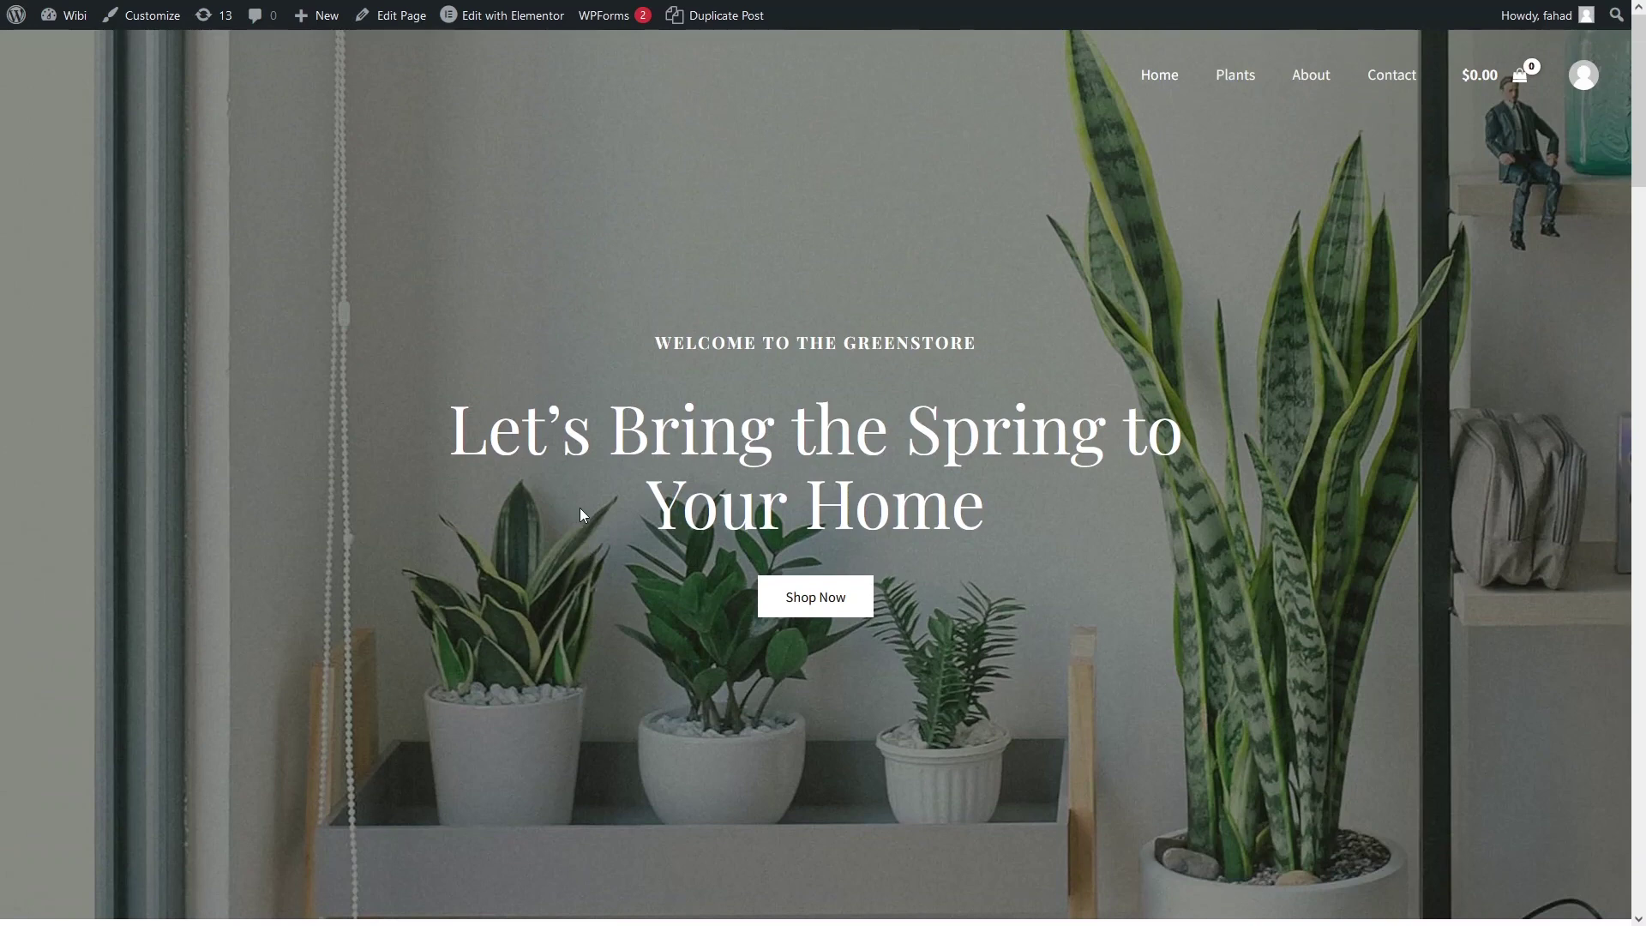
scroll(586, 526, down, 6)
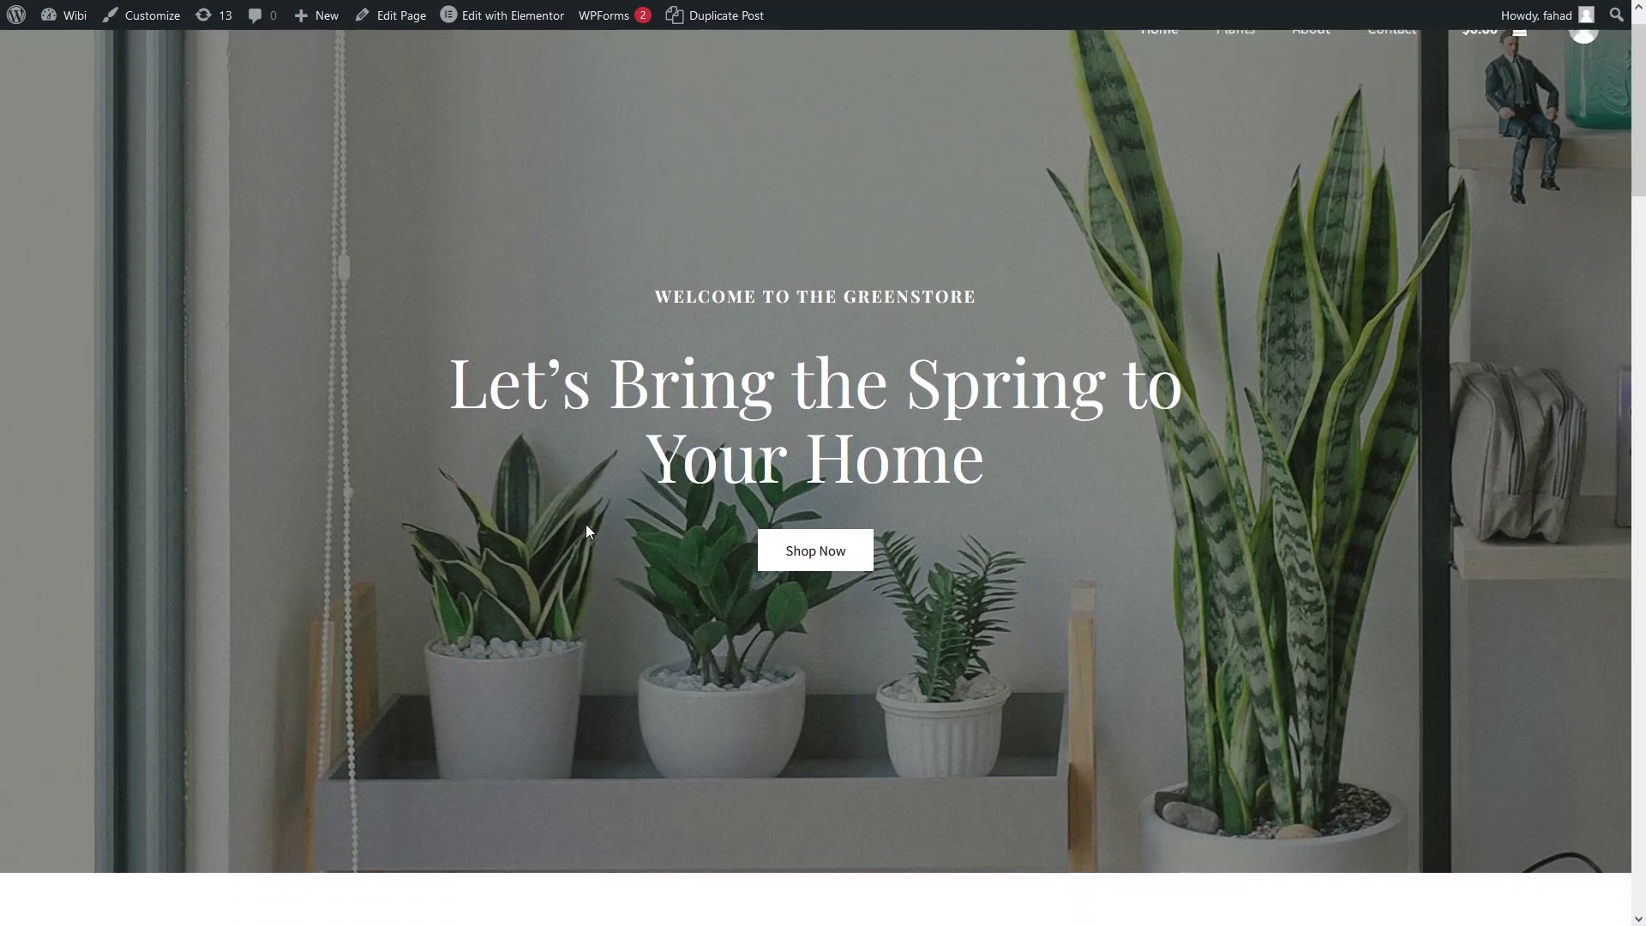
scroll(589, 531, up, 6)
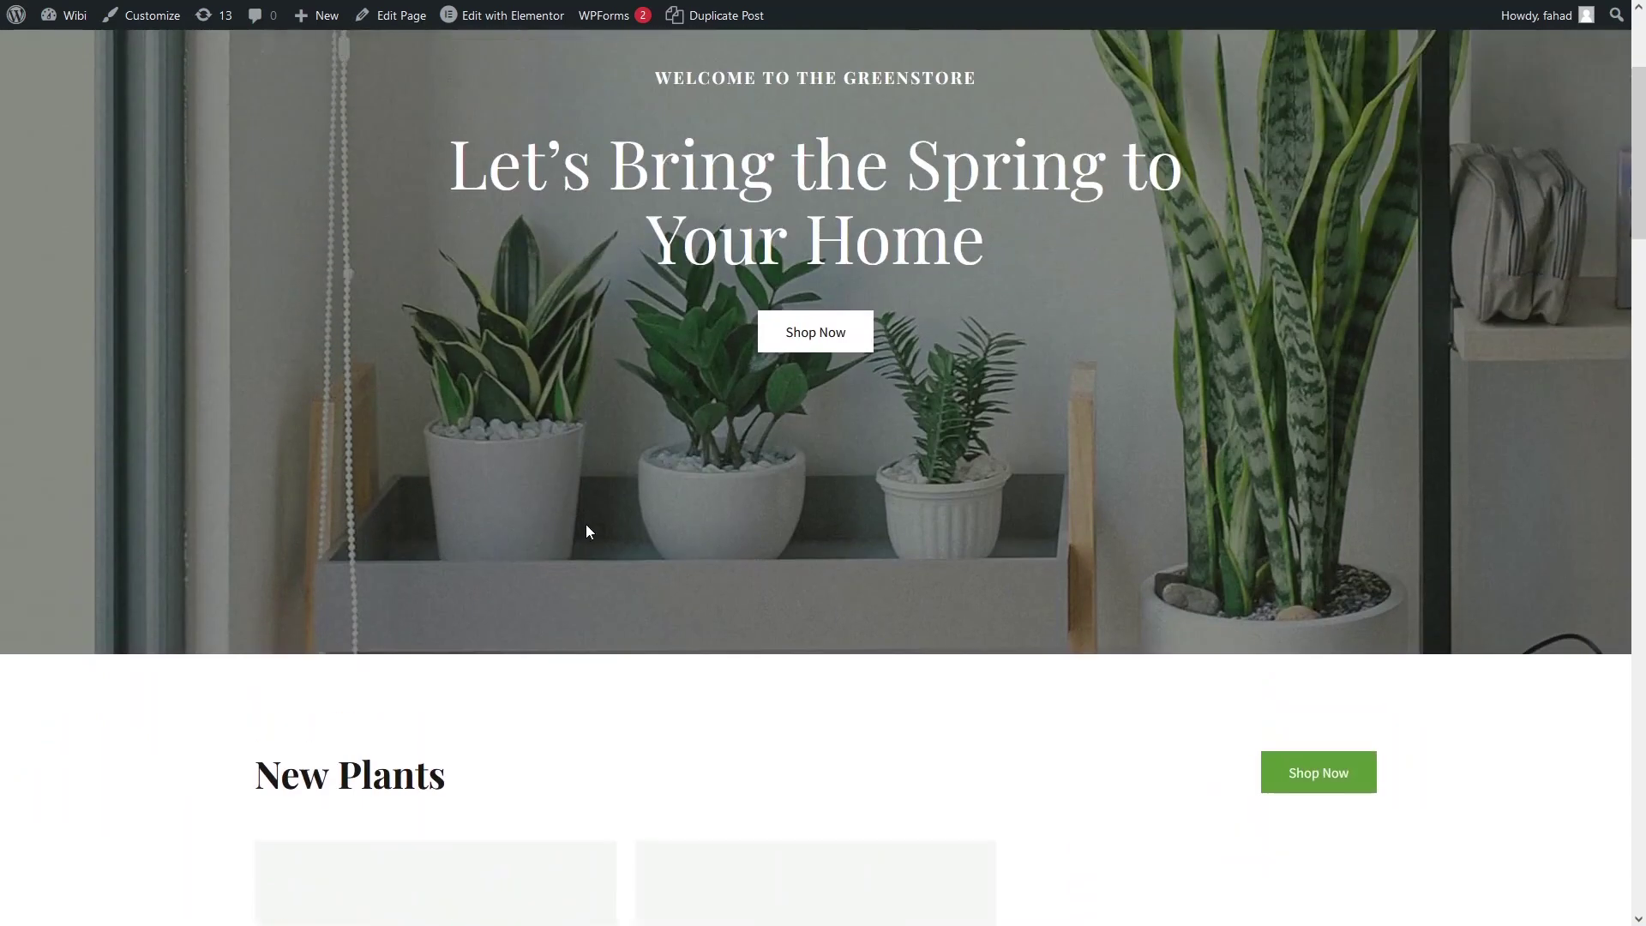
scroll(588, 531, down, 7)
scroll(588, 527, down, 14)
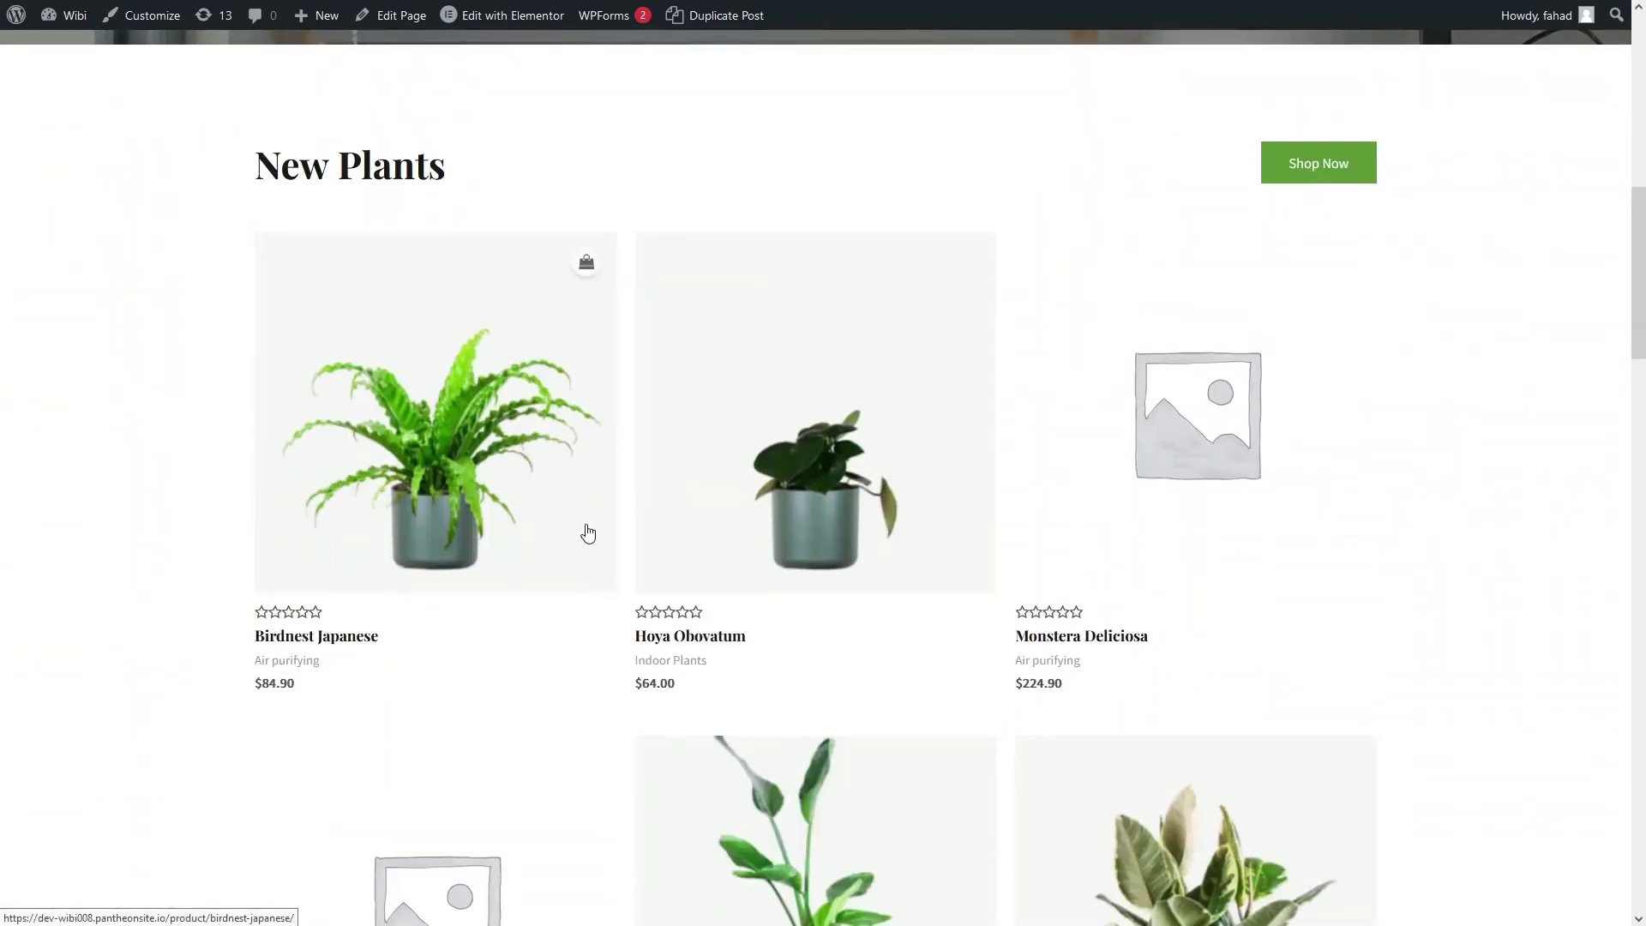
scroll(588, 531, down, 2)
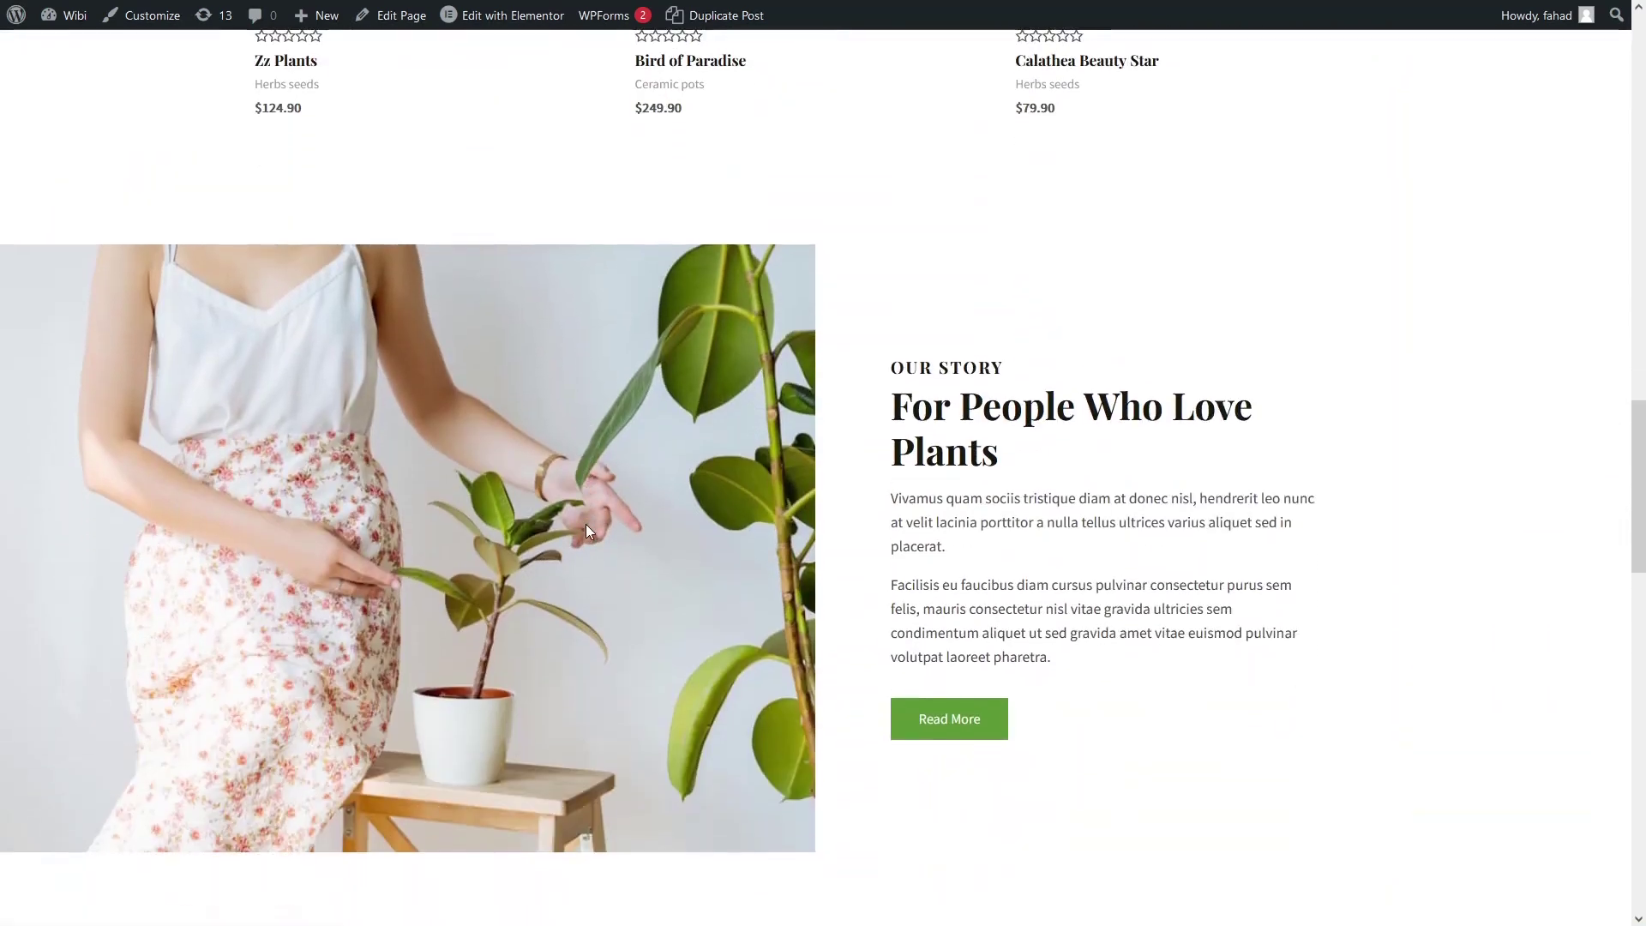
scroll(724, 624, down, 8)
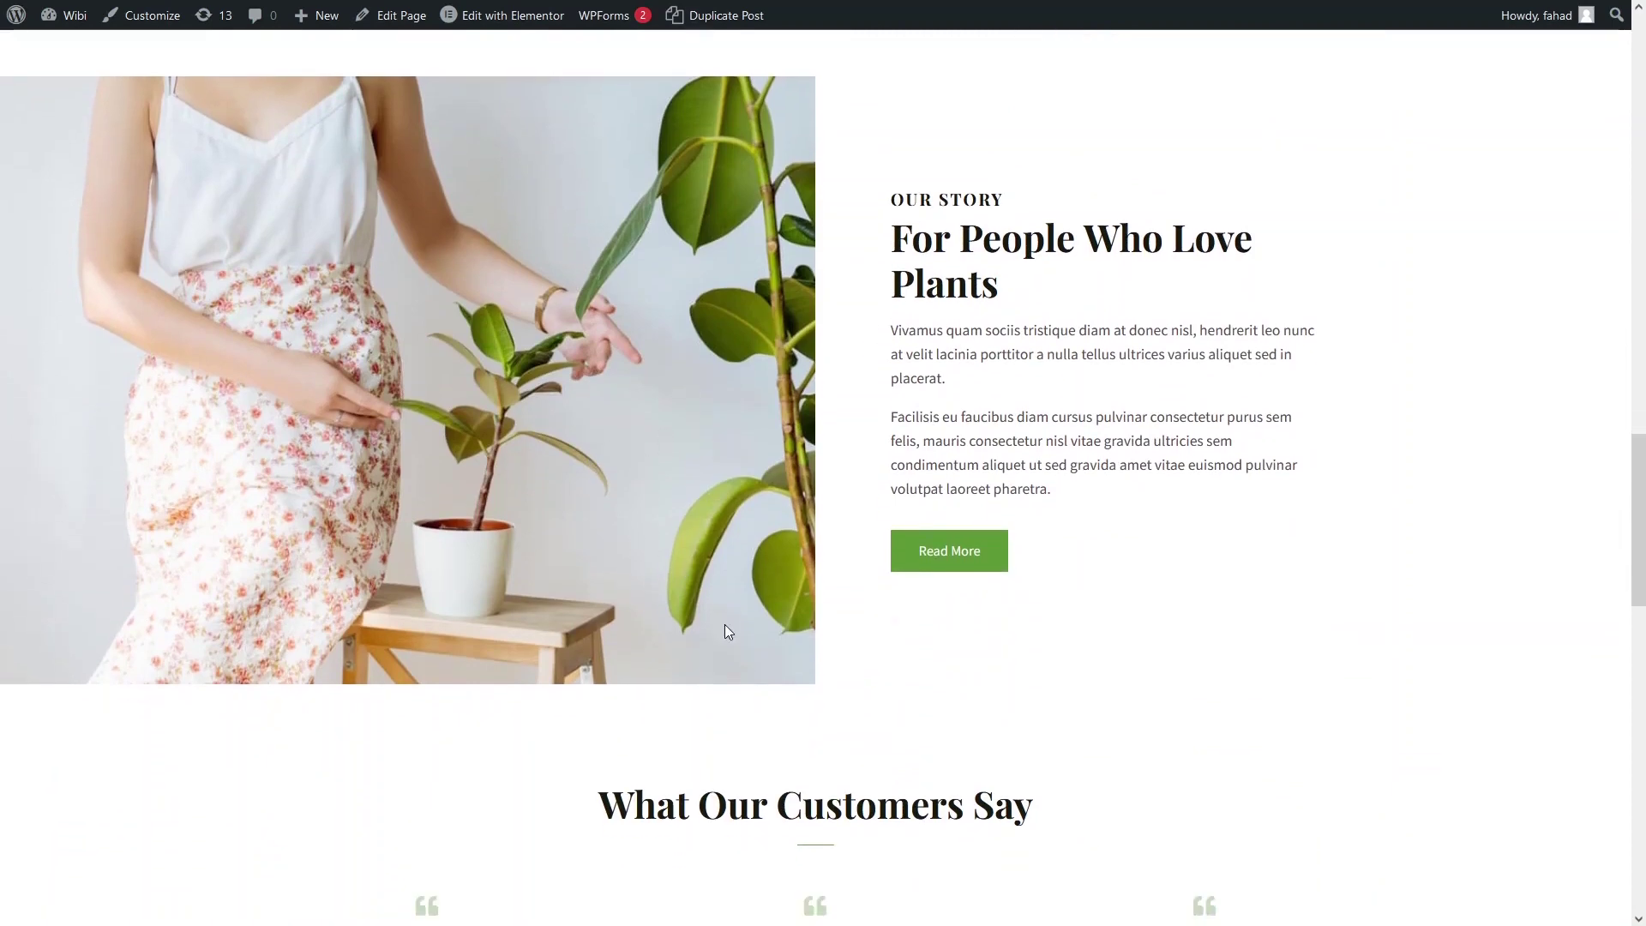
scroll(765, 429, down, 5)
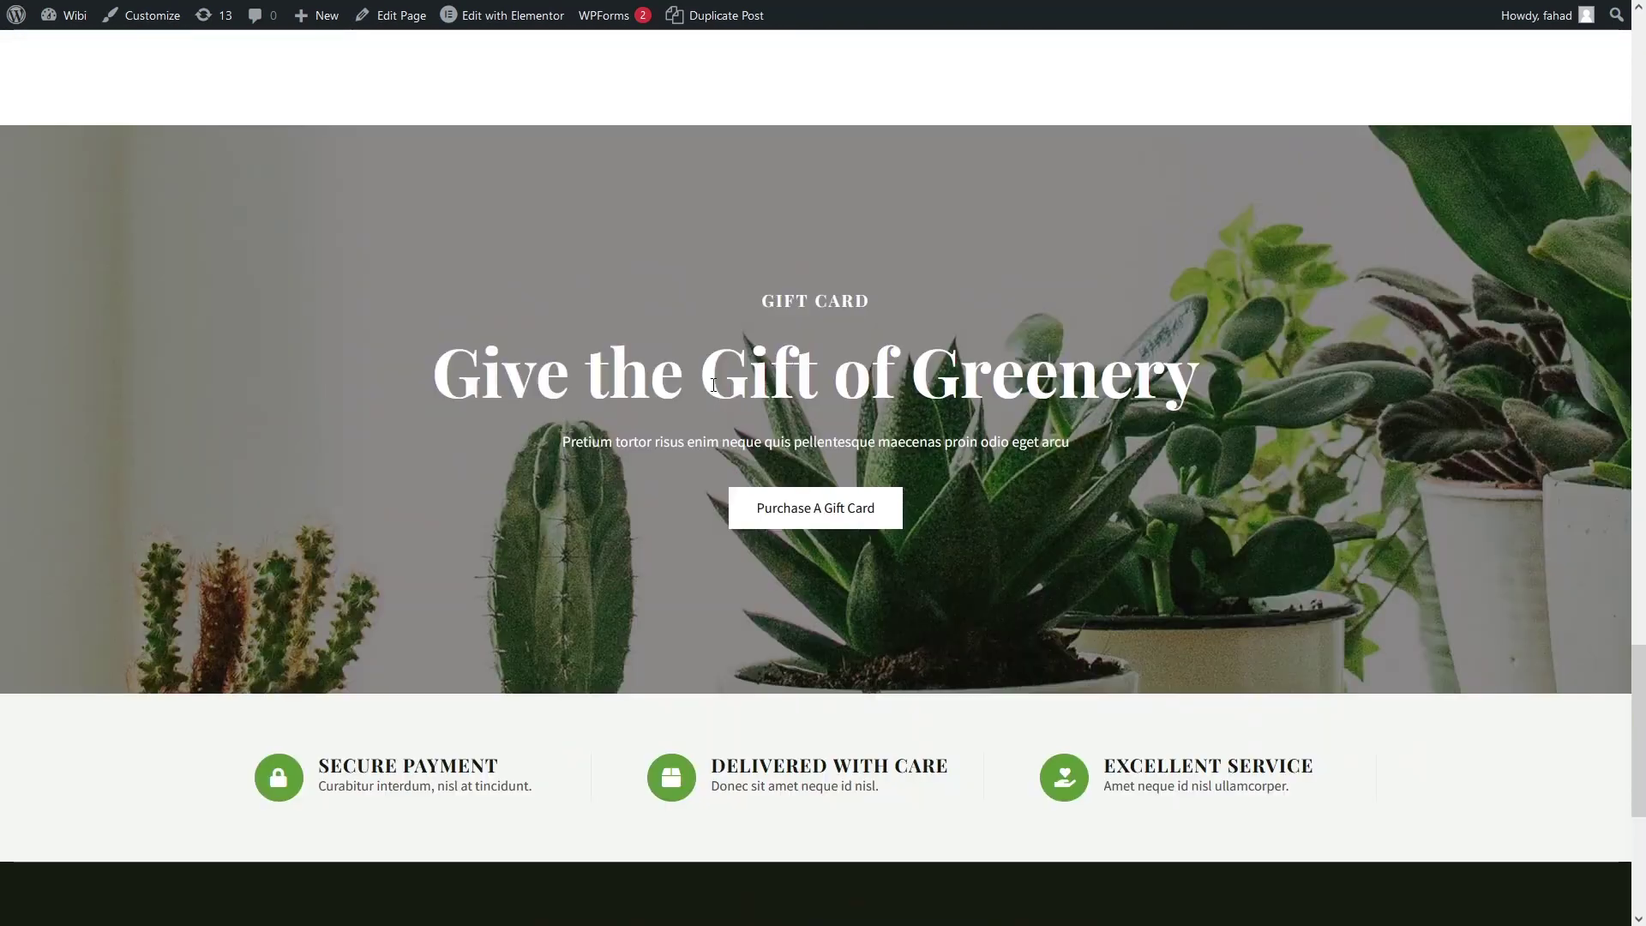
scroll(669, 540, down, 6)
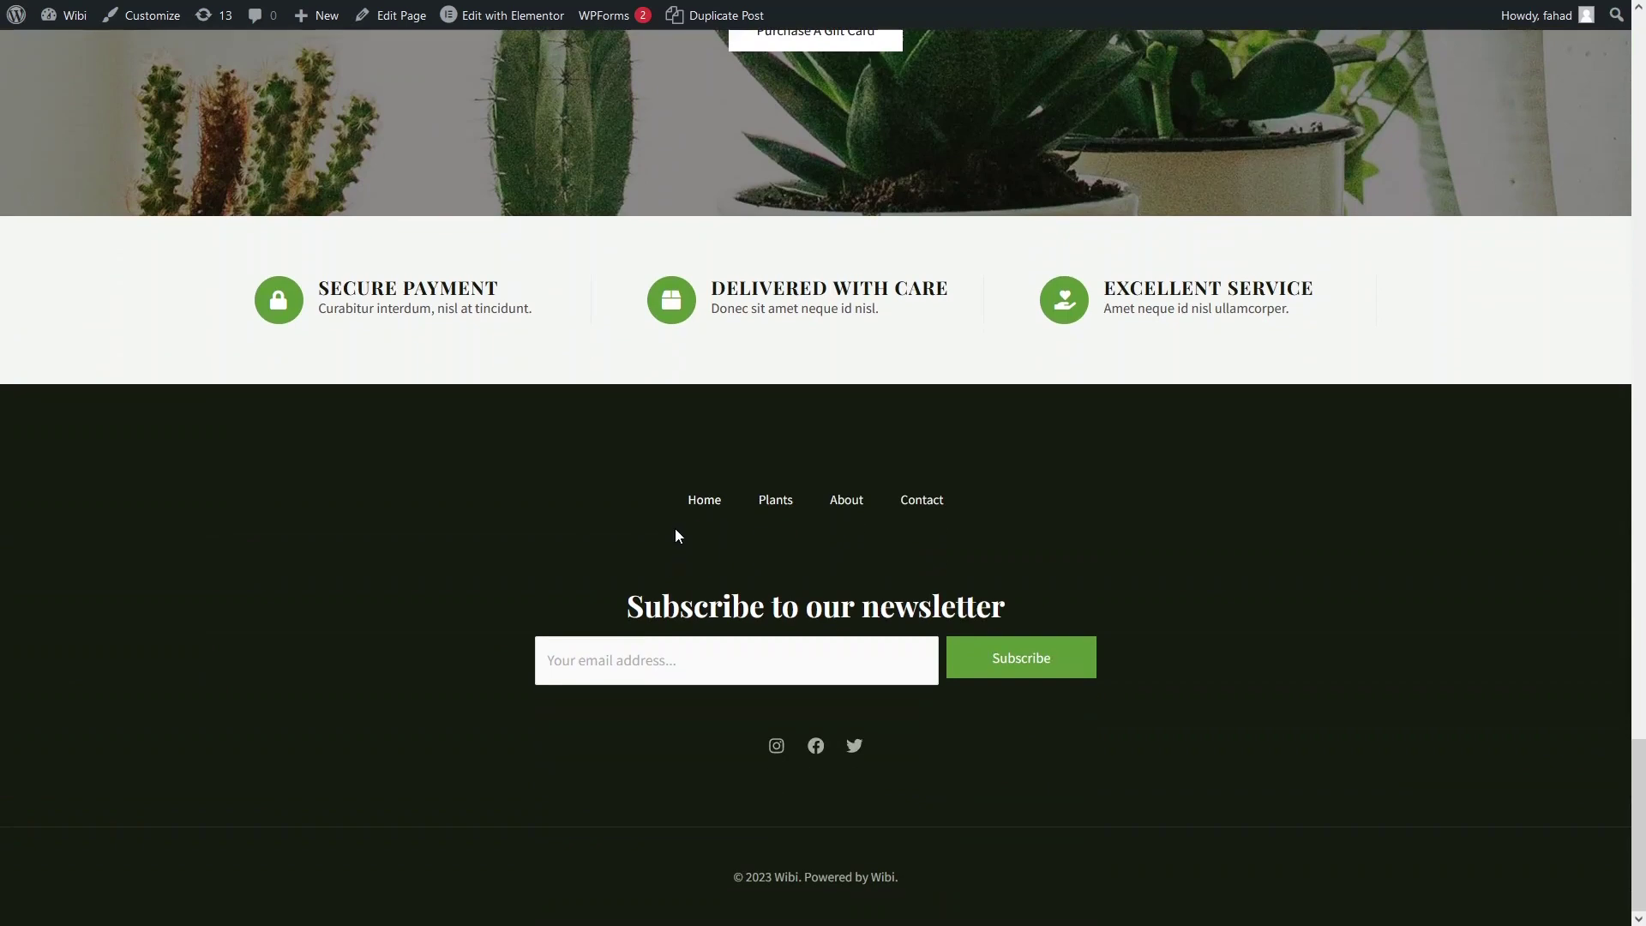
scroll(735, 534, up, 20)
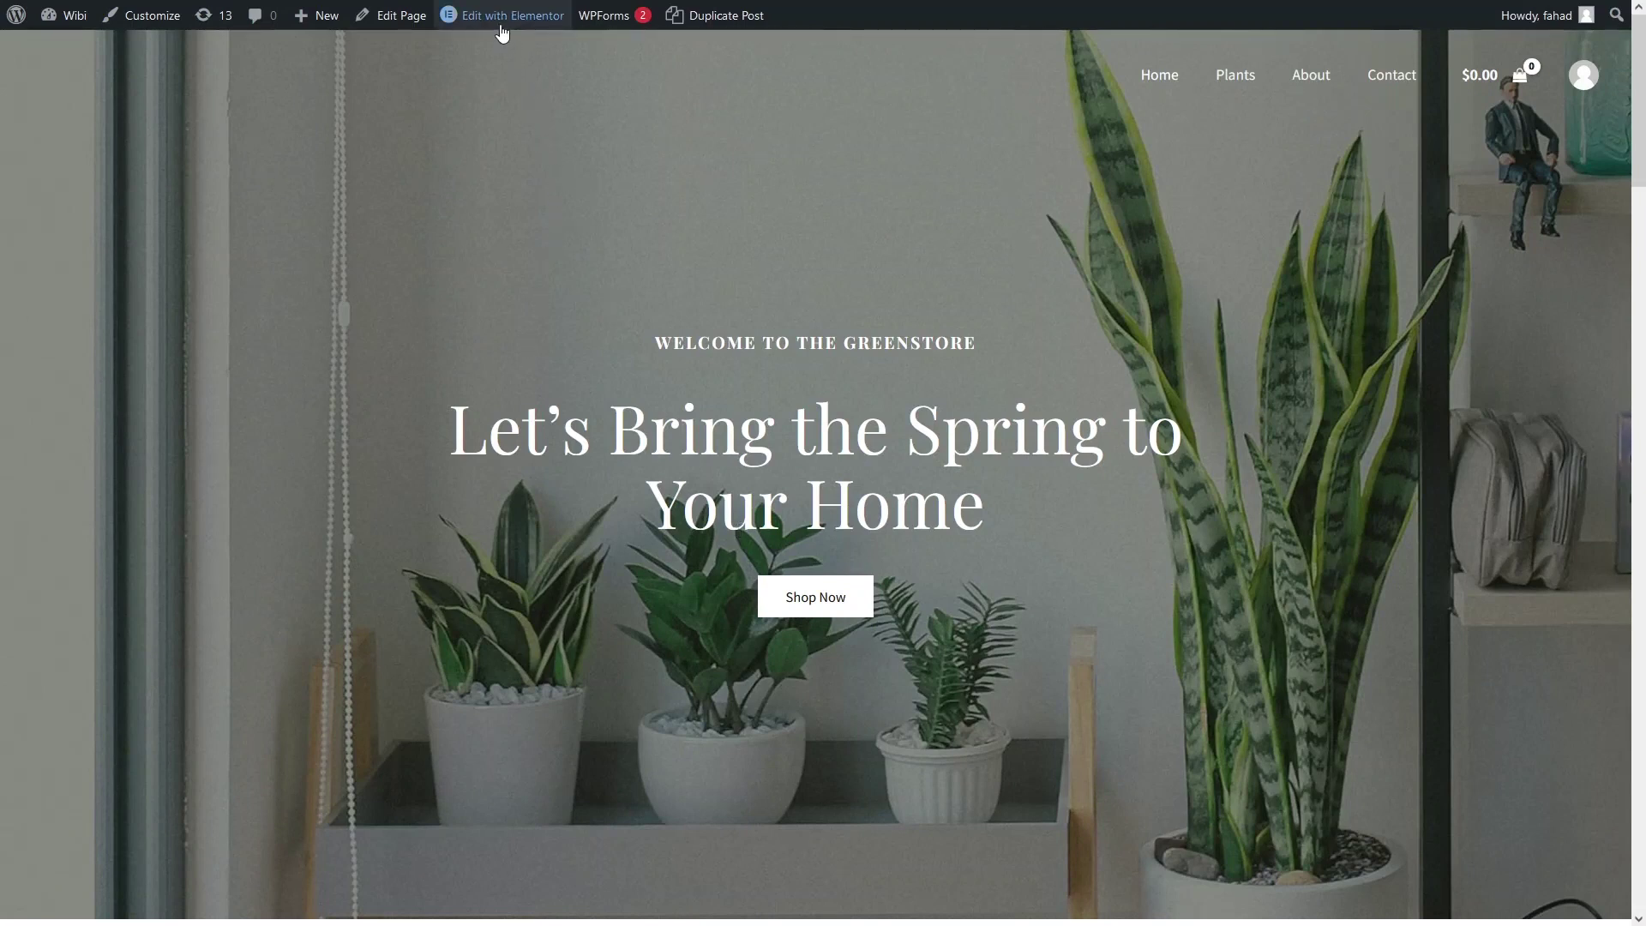
Edit the homepage with Elementor and show the hero section's background Style settings.
mouse_move(503, 29)
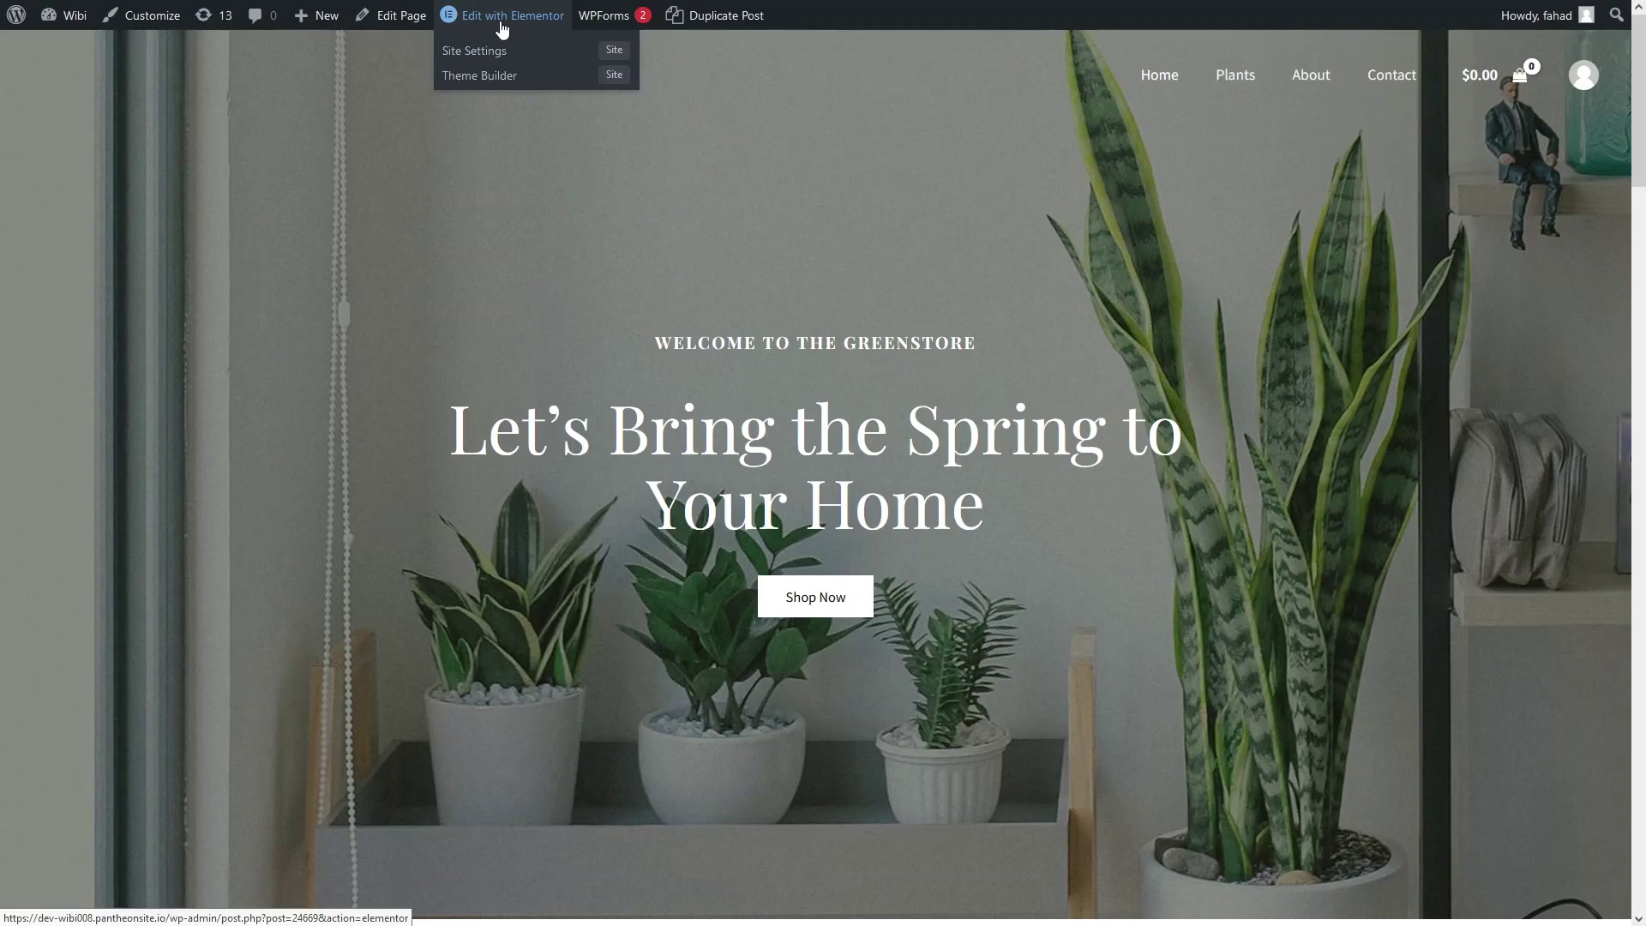
click(503, 29)
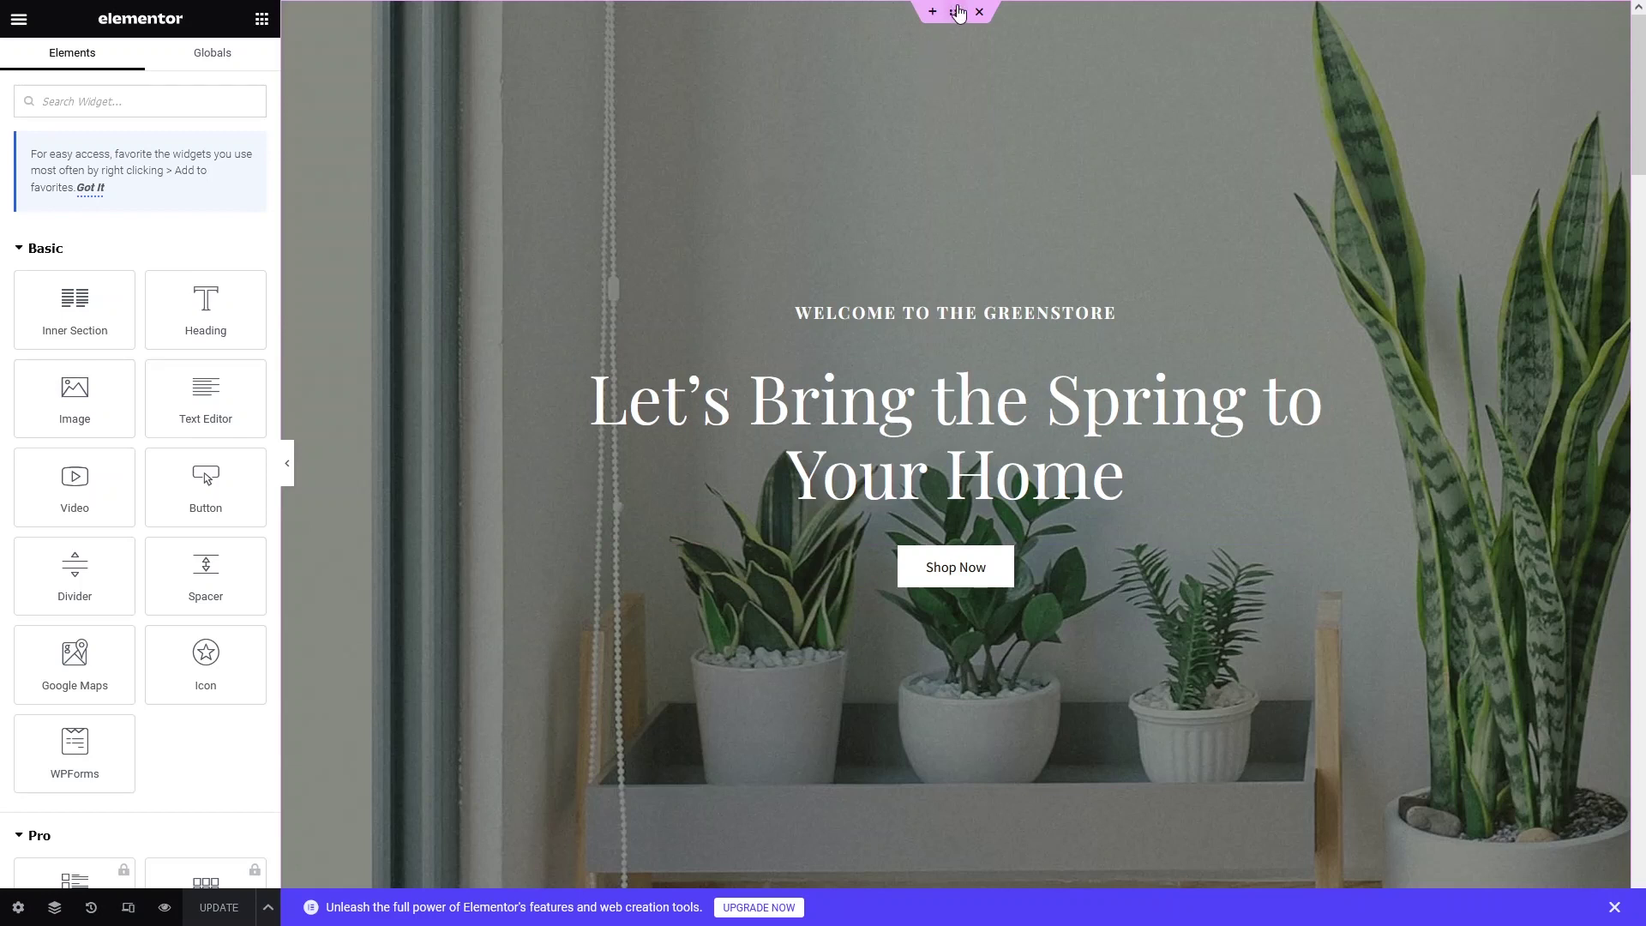
click(956, 12)
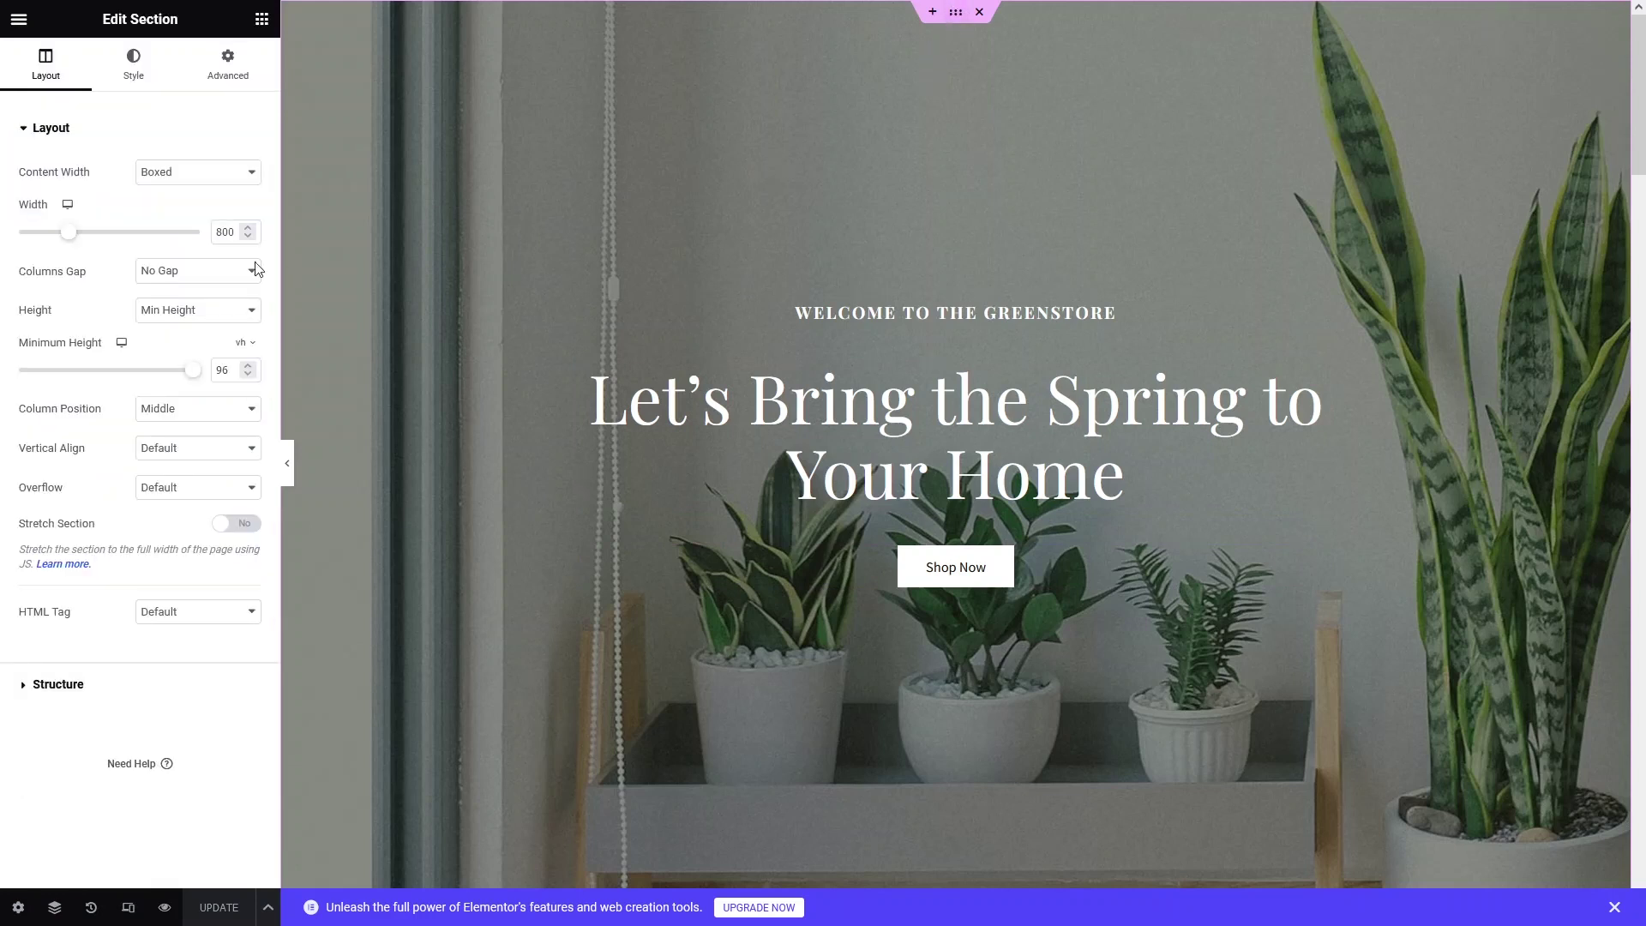
click(133, 65)
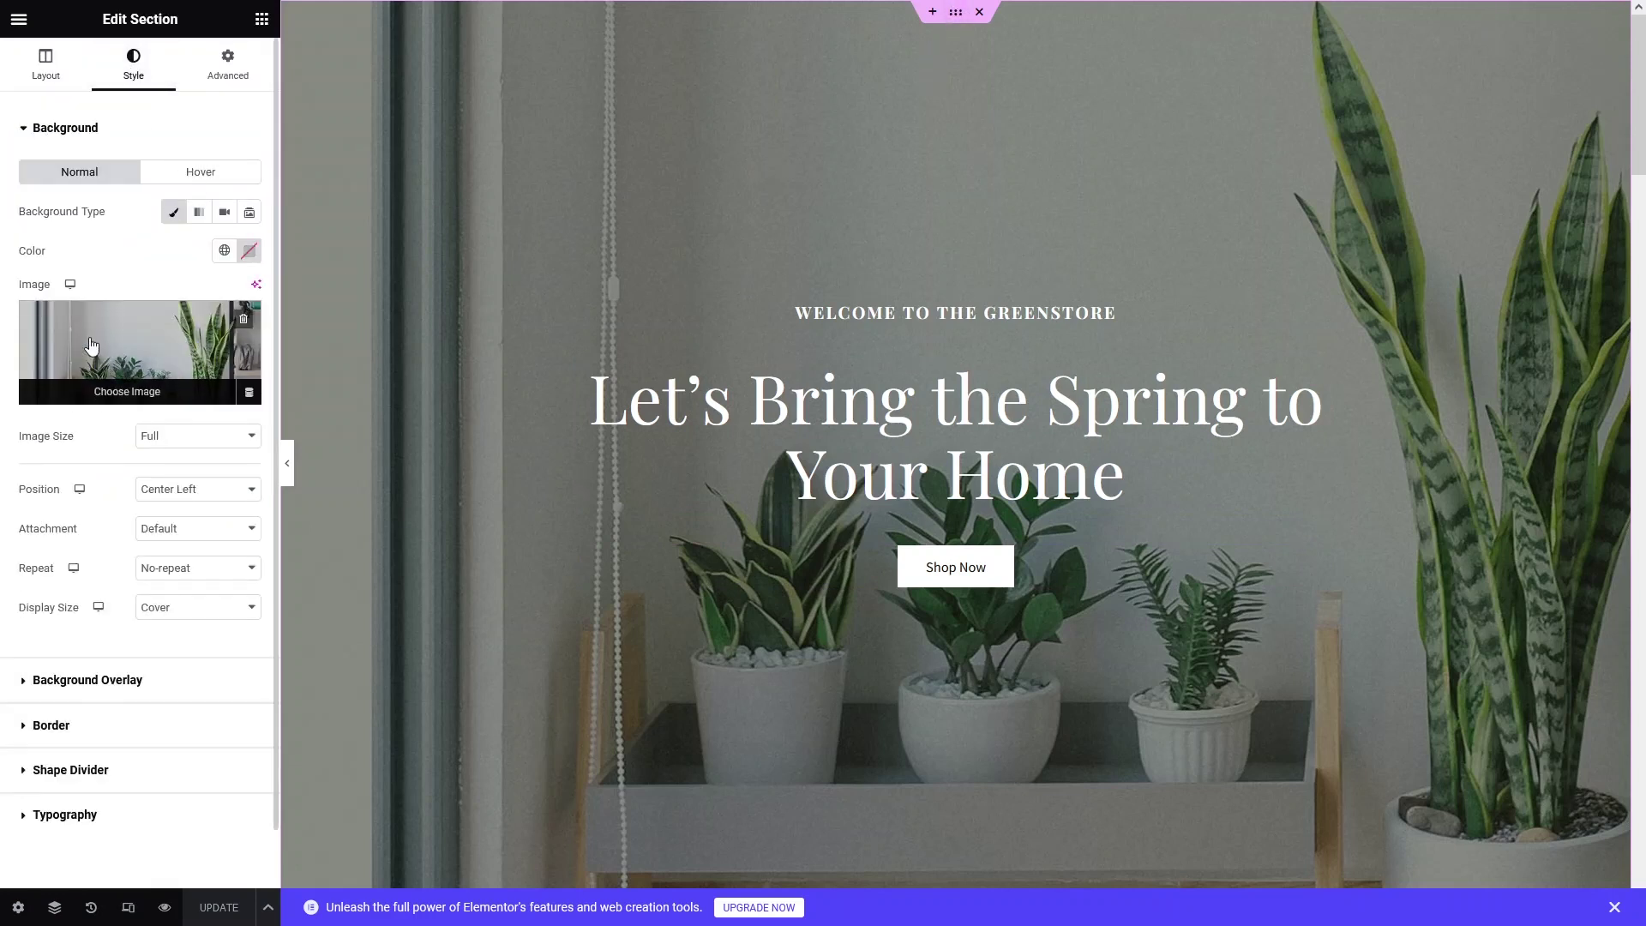
Replace the hero background image with footer-background.jpg from the media library.
click(142, 355)
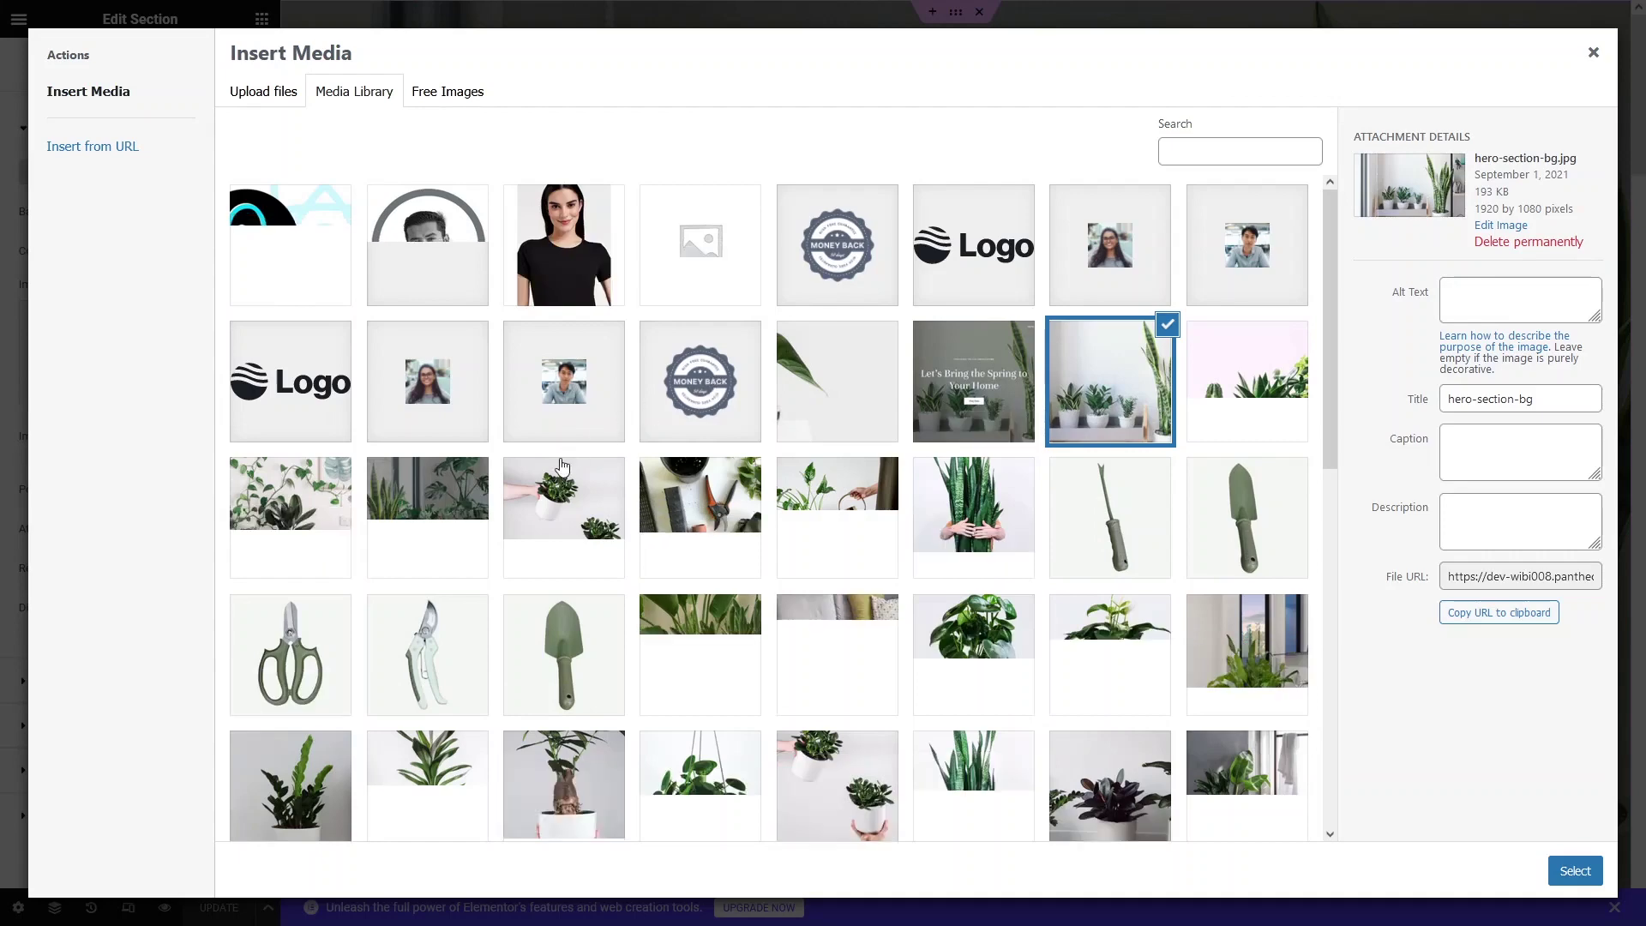
scroll(686, 465, down, 3)
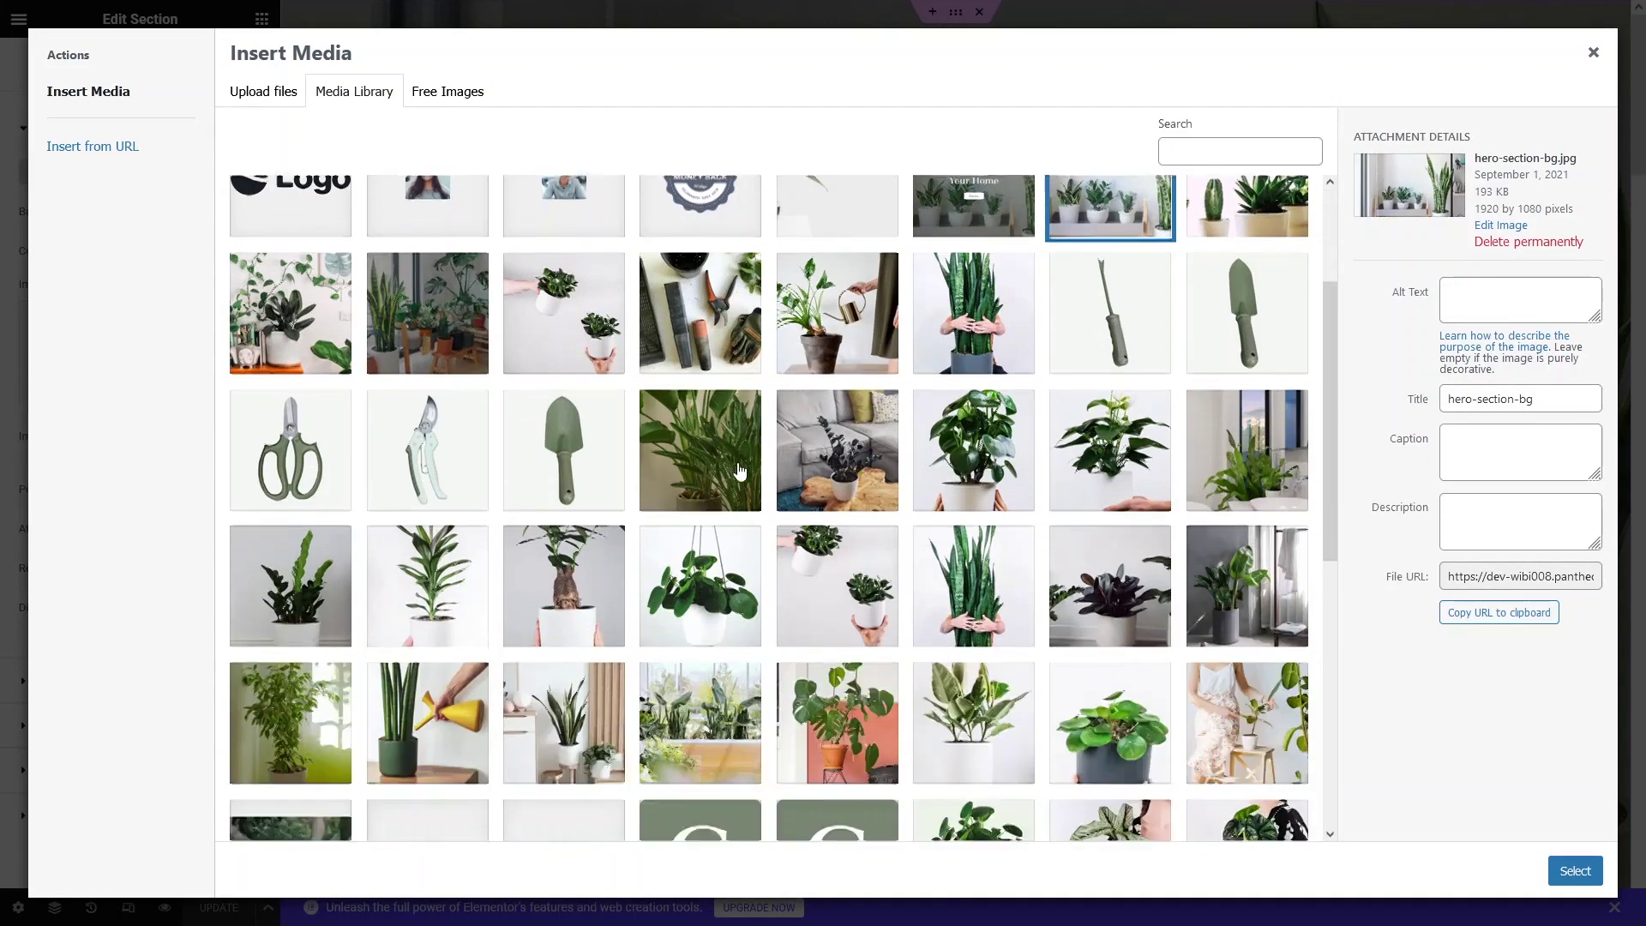
scroll(1315, 196, up, 3)
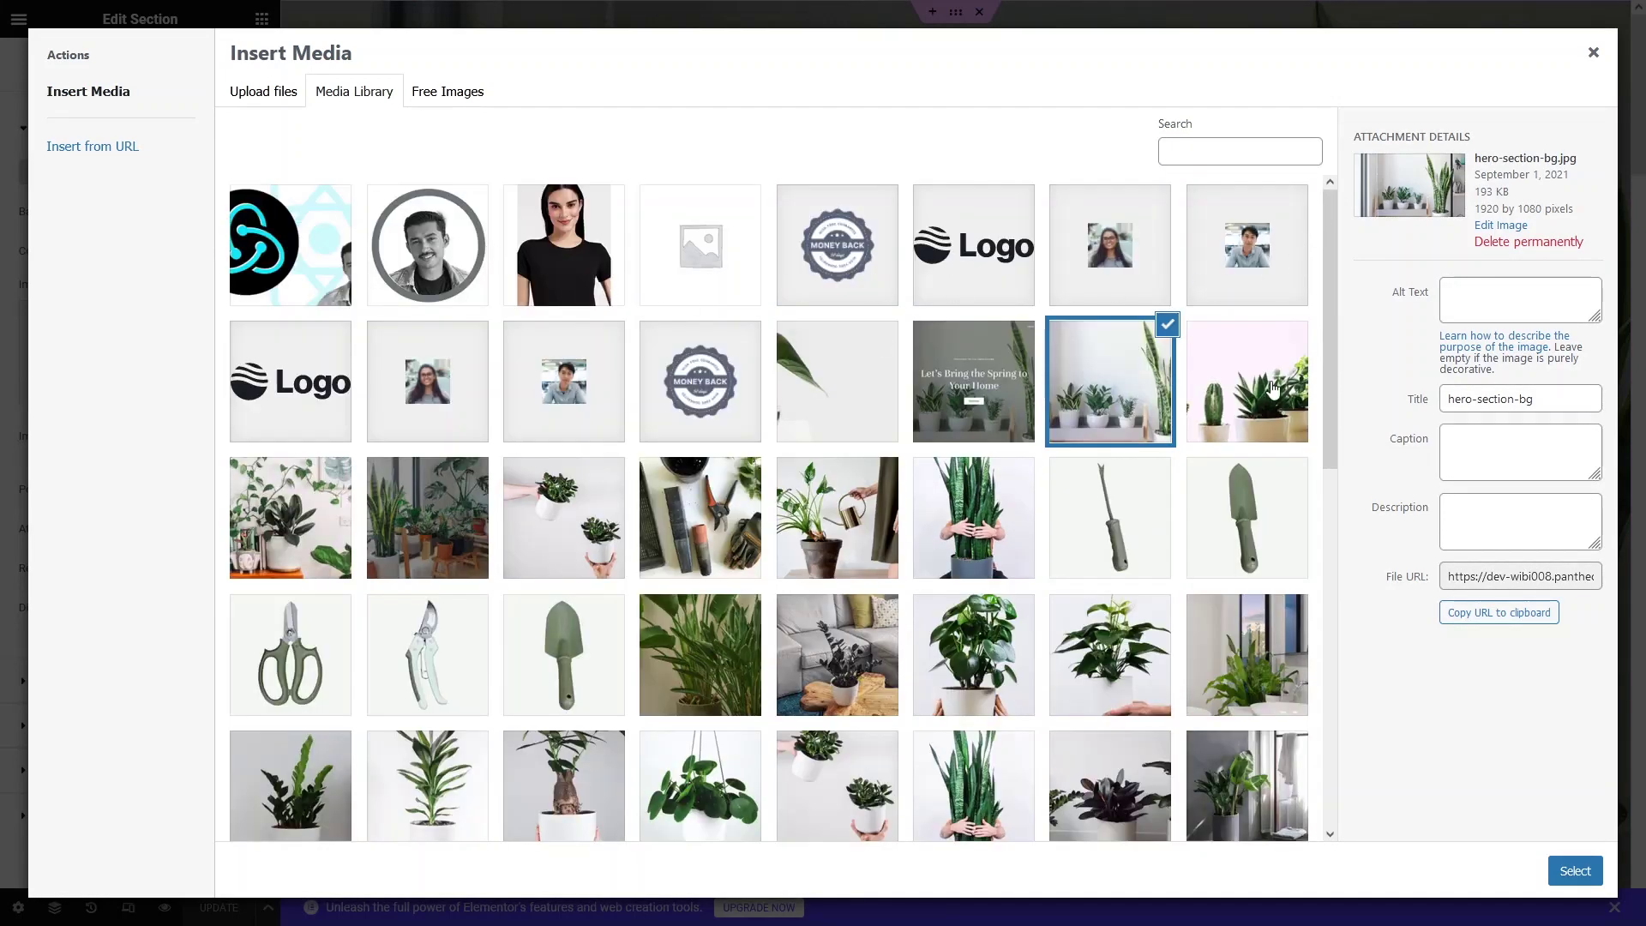
click(1243, 402)
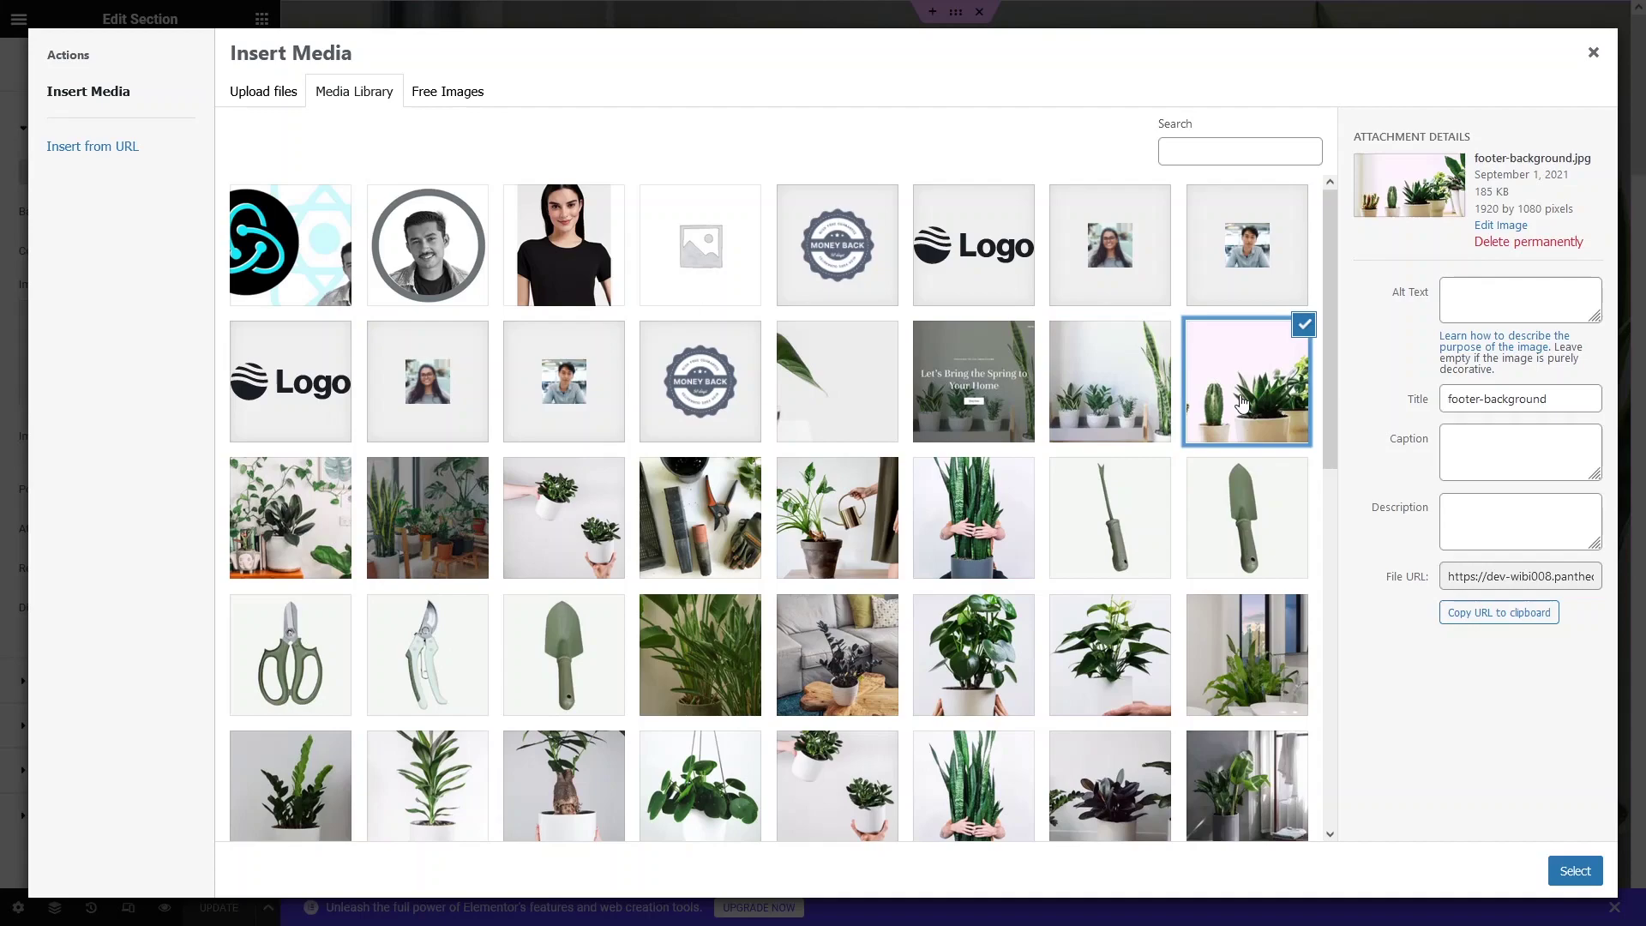
click(1574, 872)
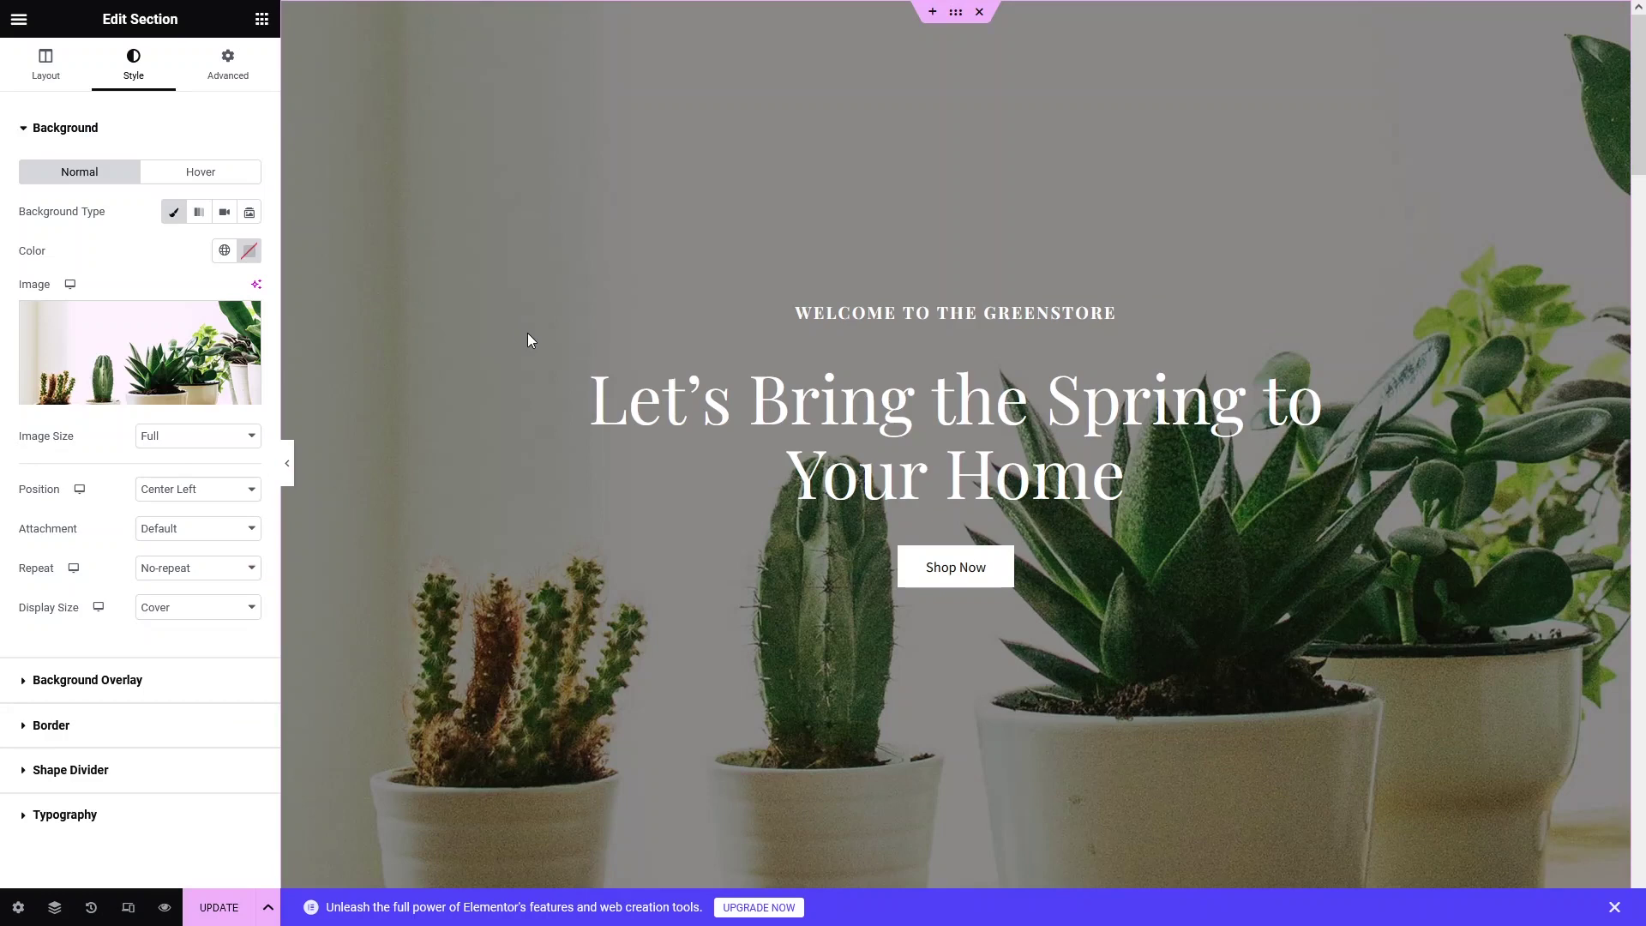
scroll(528, 339, down, 8)
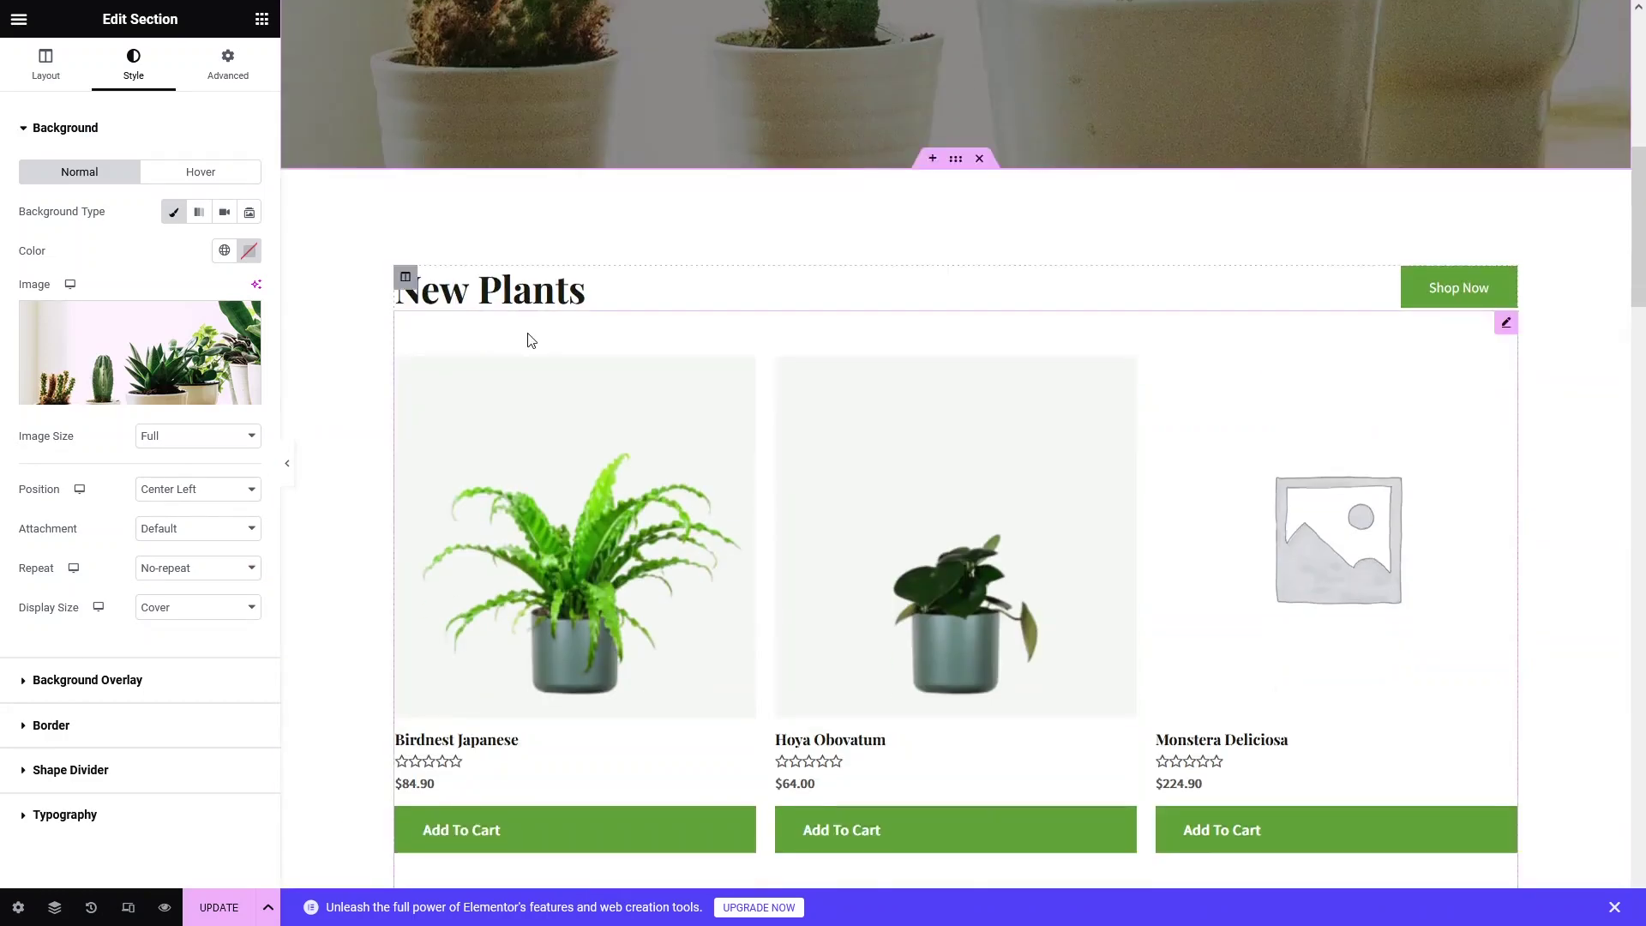
Replace 'Plants' with 'Products' so the product grid heading reads 'New Products'.
click(628, 431)
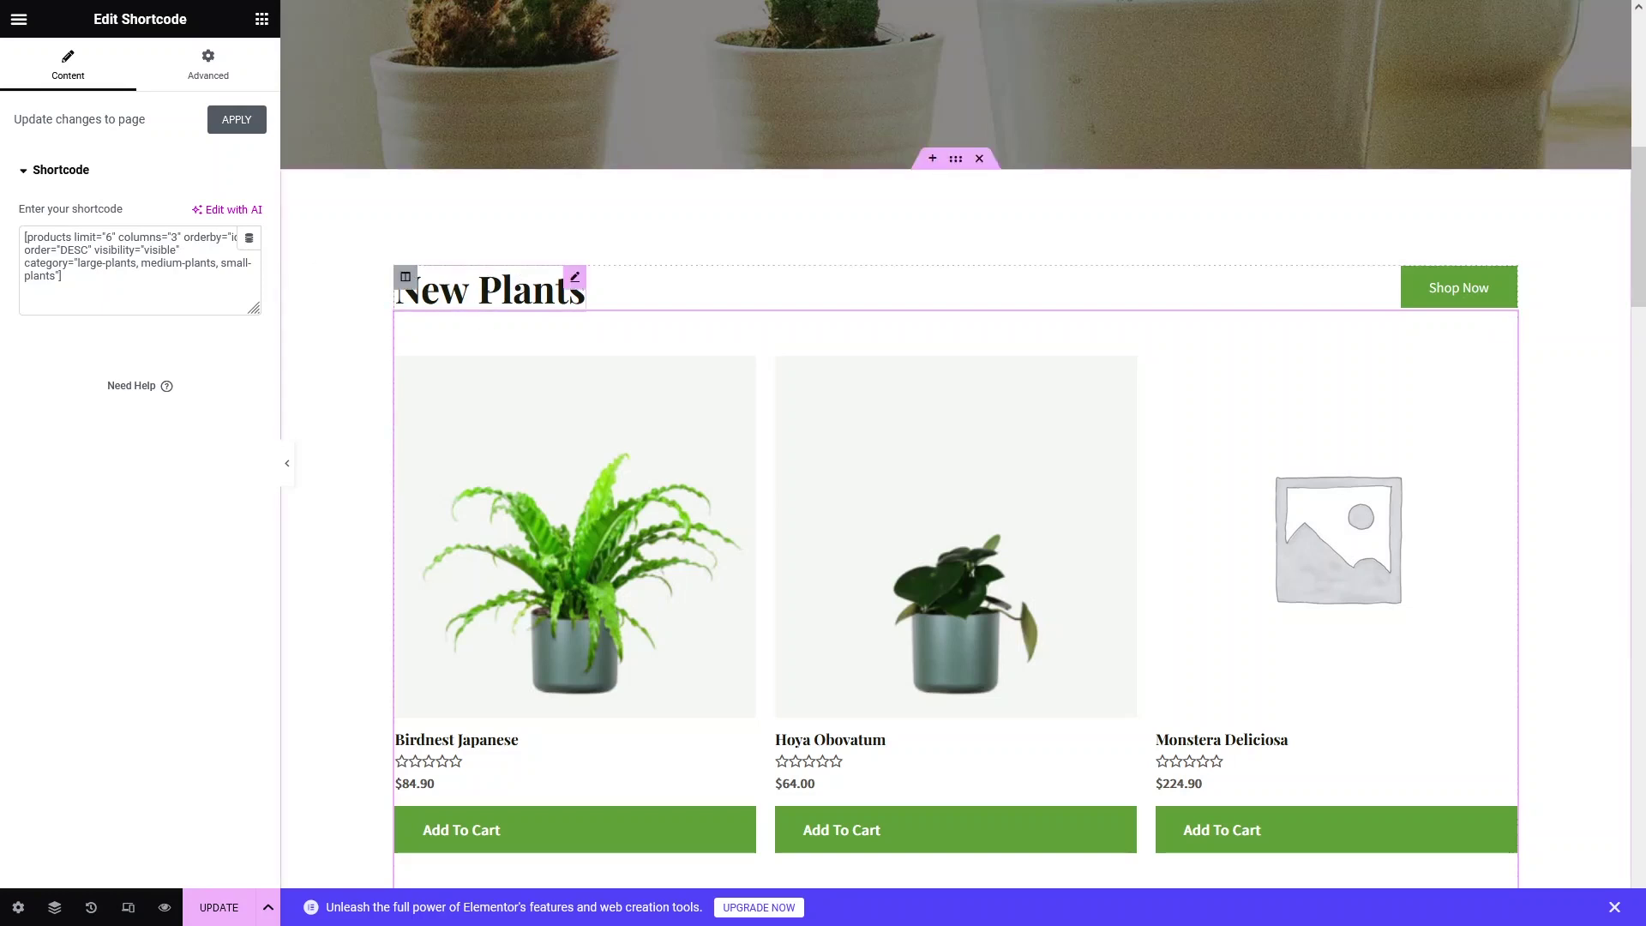
double_click(531, 292)
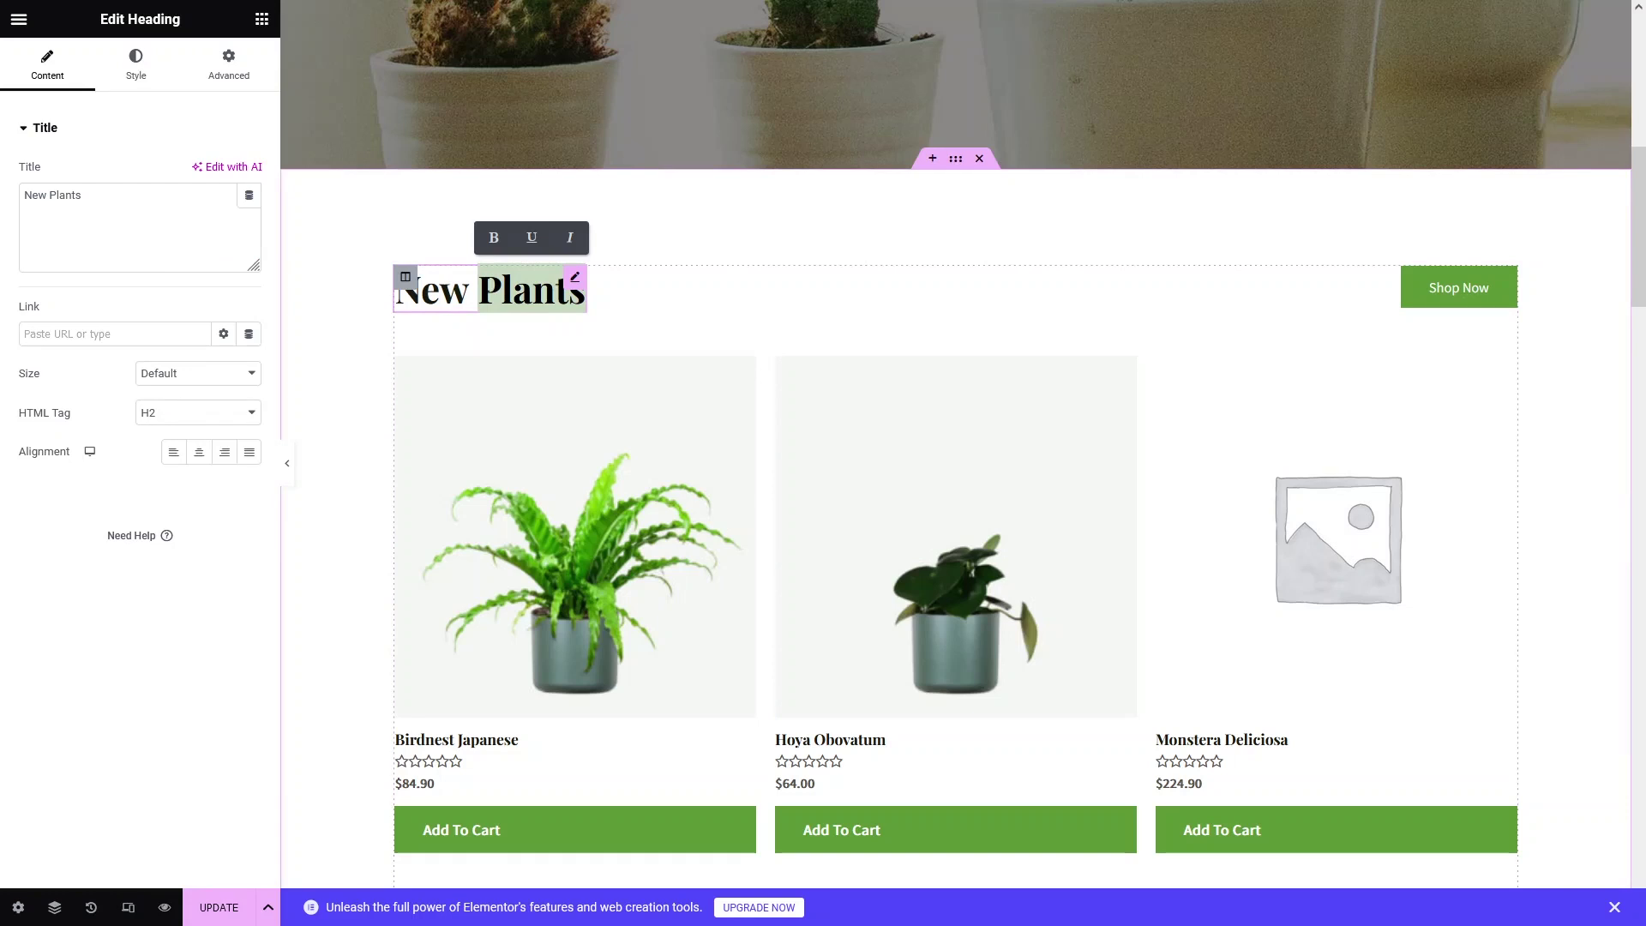
text(Pr)
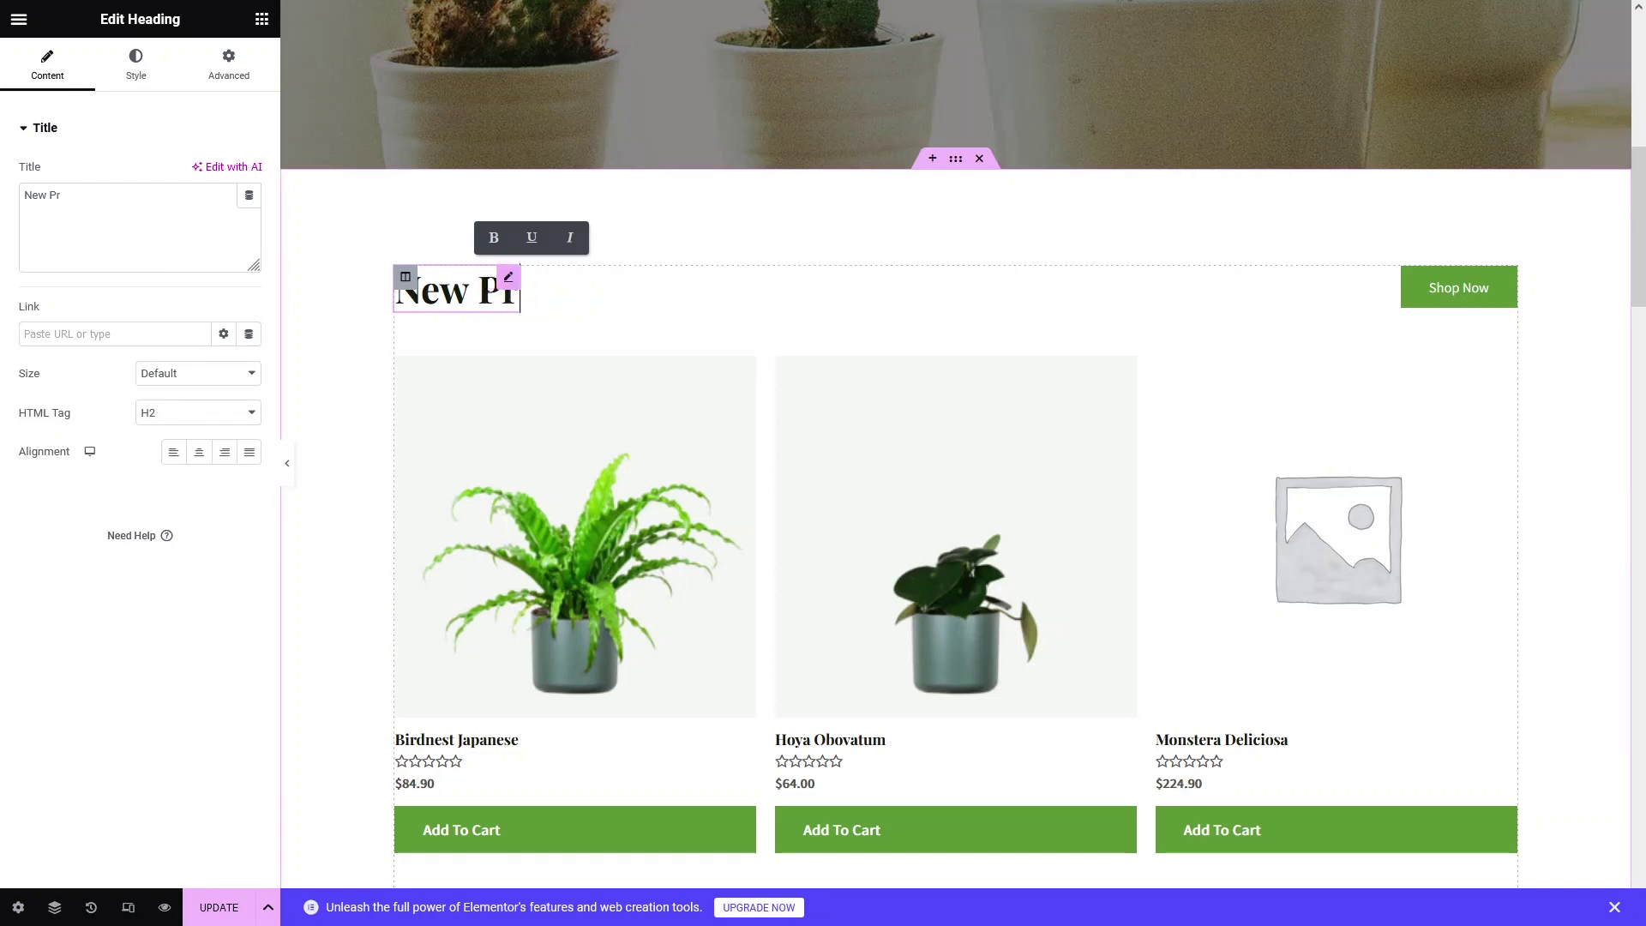
text(oducts)
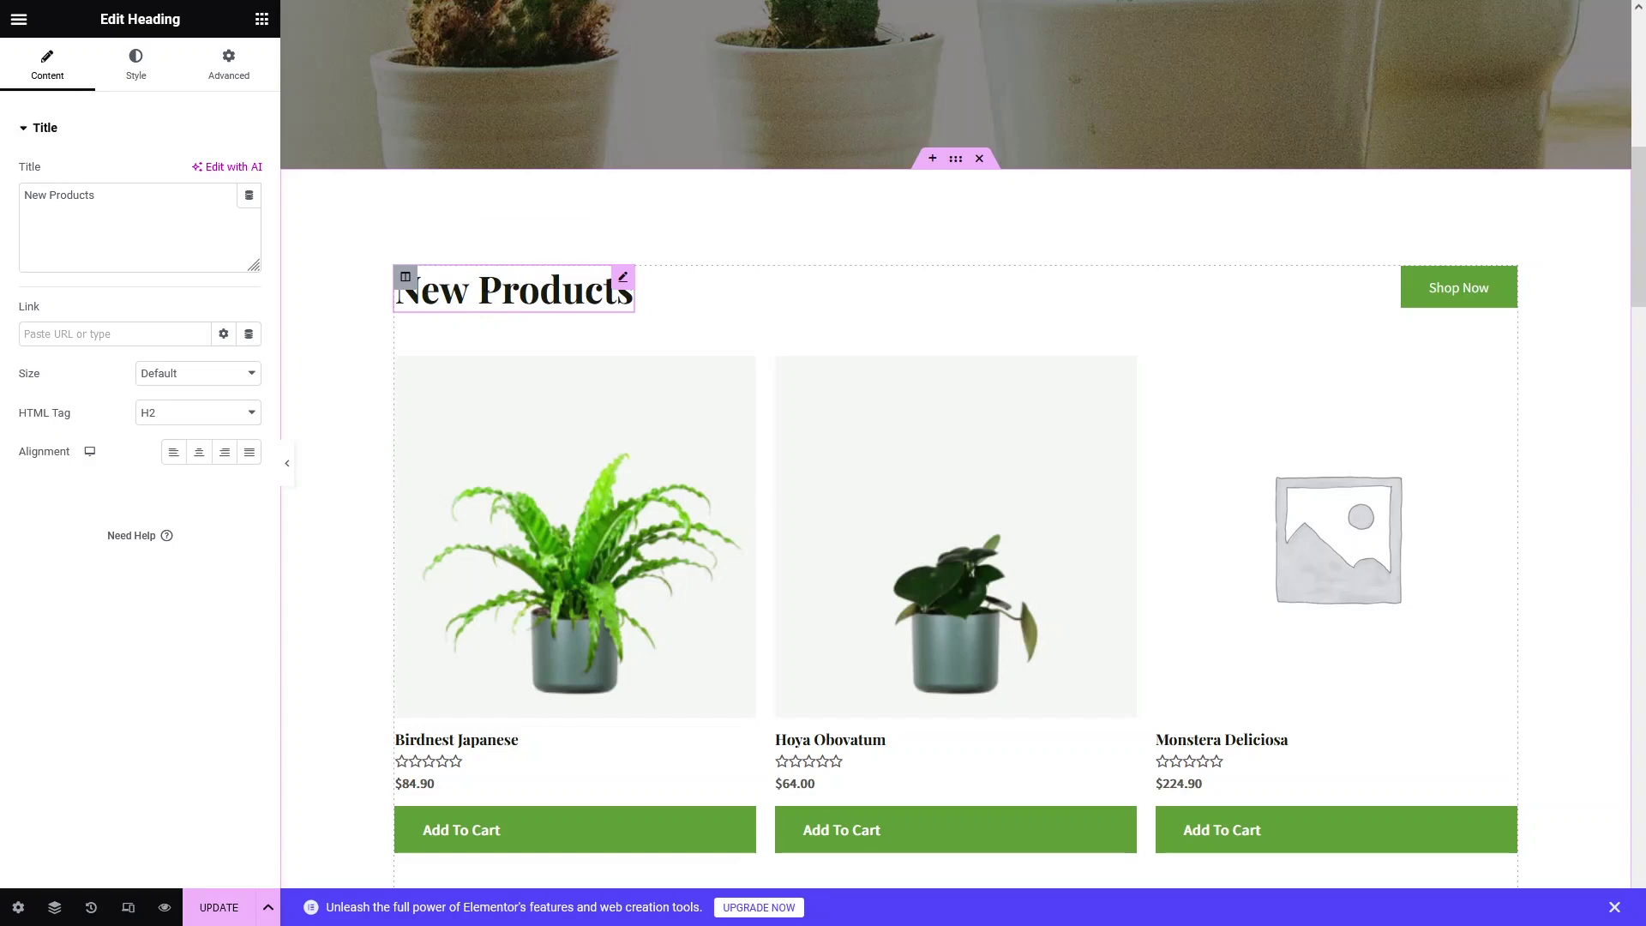
scroll(344, 480, down, 1)
scroll(350, 530, up, 3)
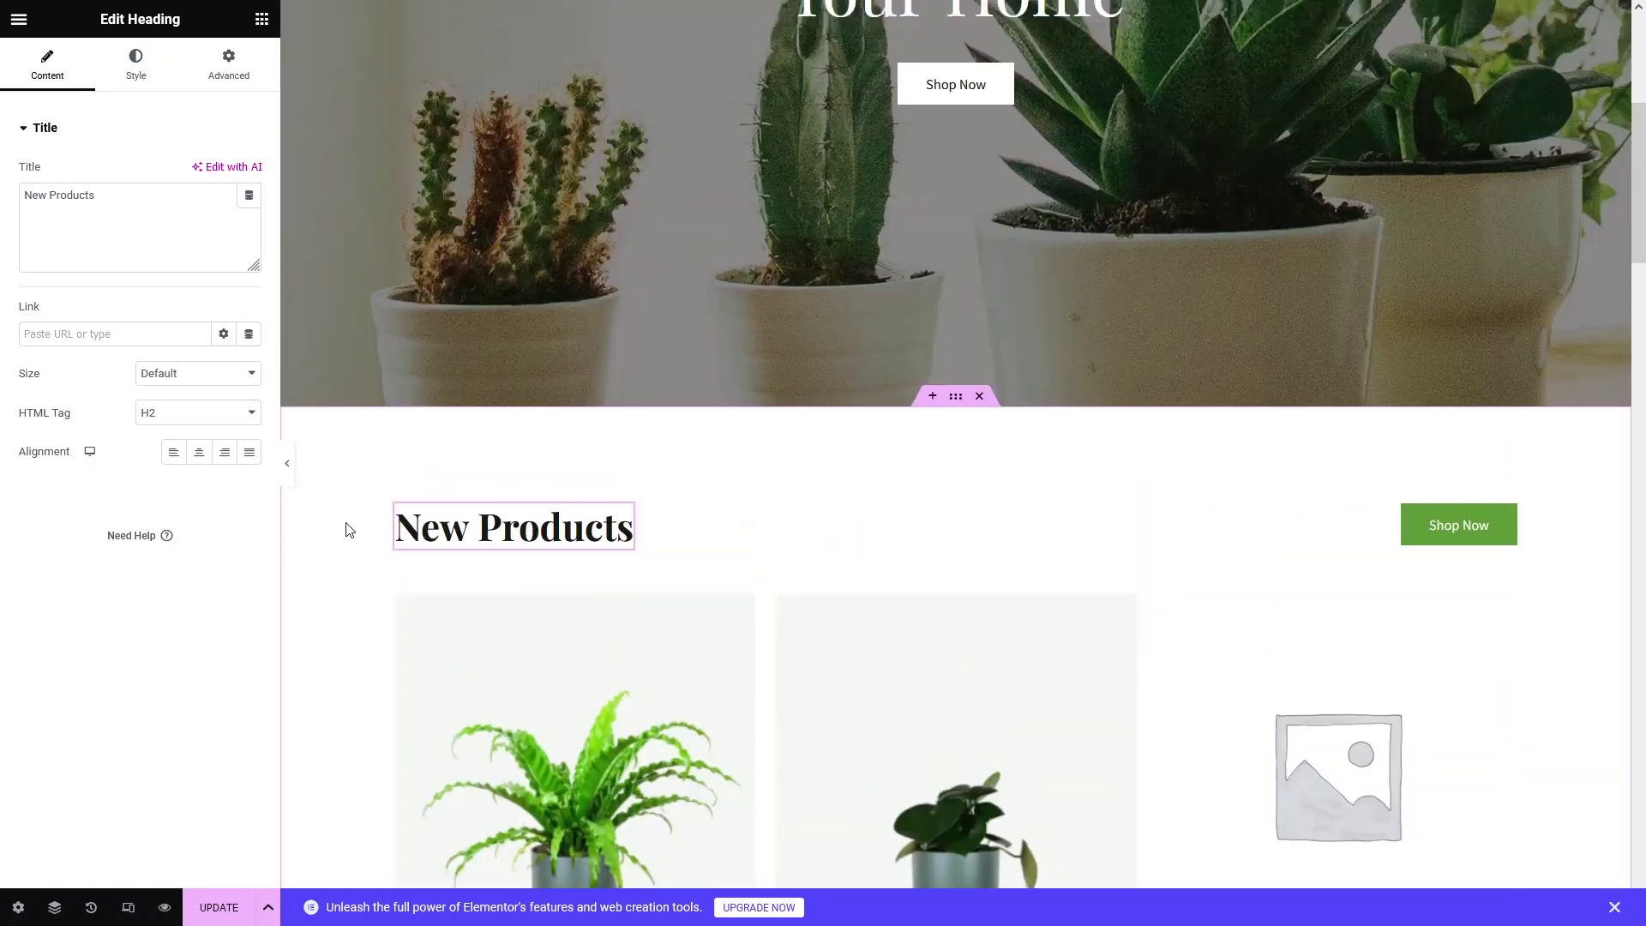
scroll(350, 530, up, 5)
scroll(592, 617, down, 1)
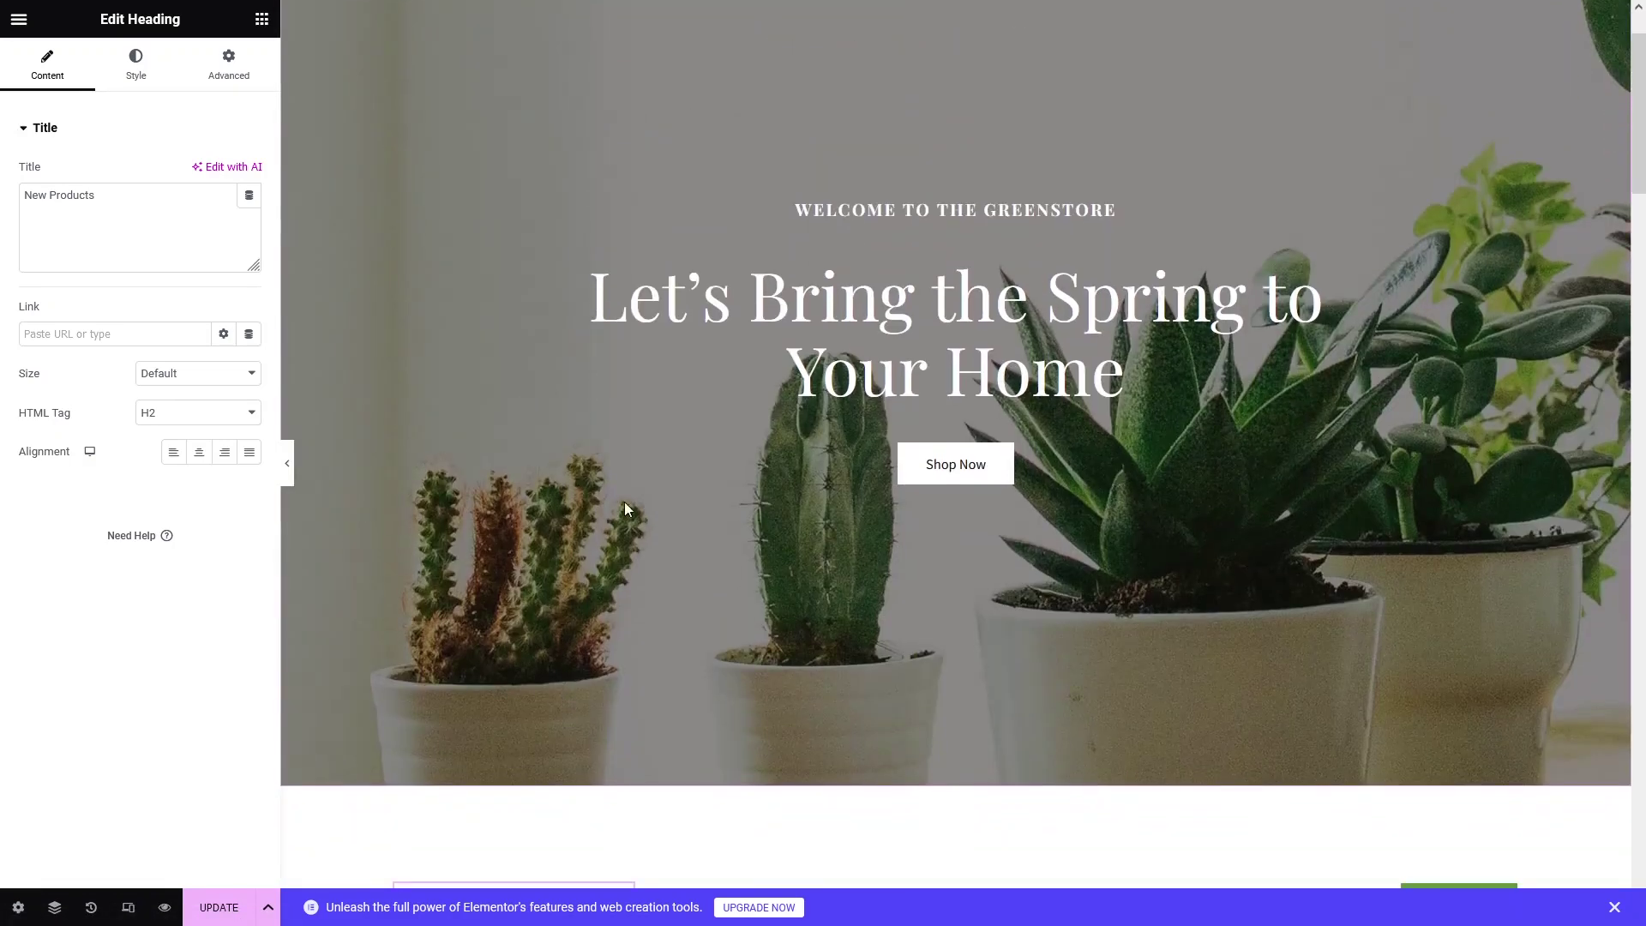
Replace the hero headline with 'Be creative with the way you look'.
click(817, 332)
triple_click(819, 327)
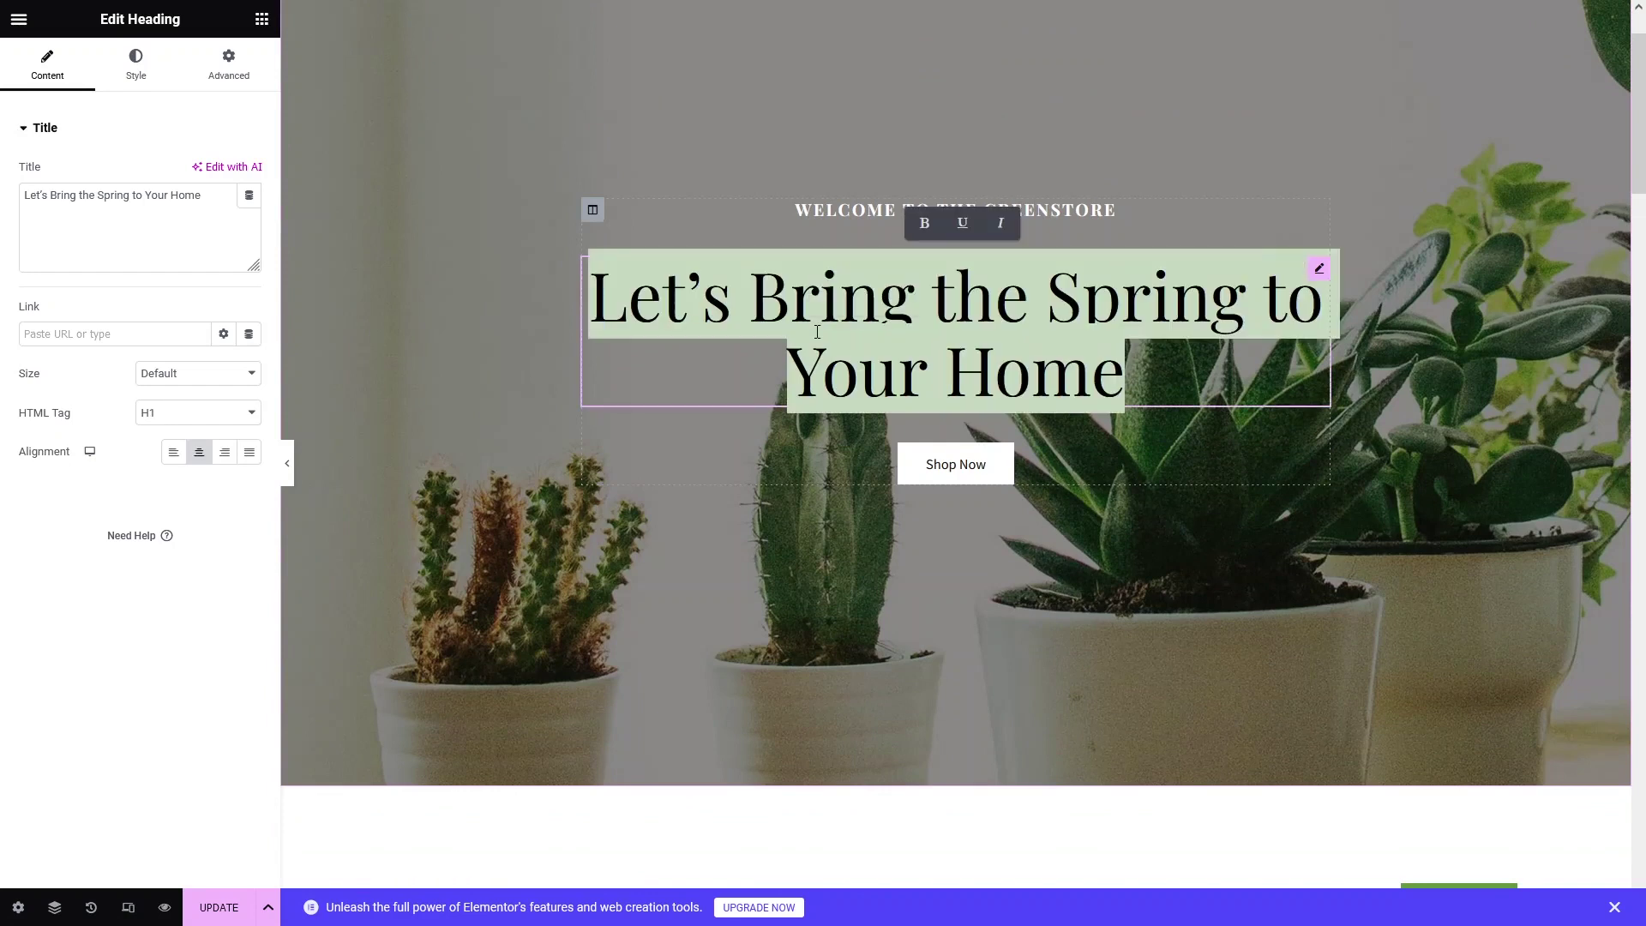
key(BackSpace)
click(193, 216)
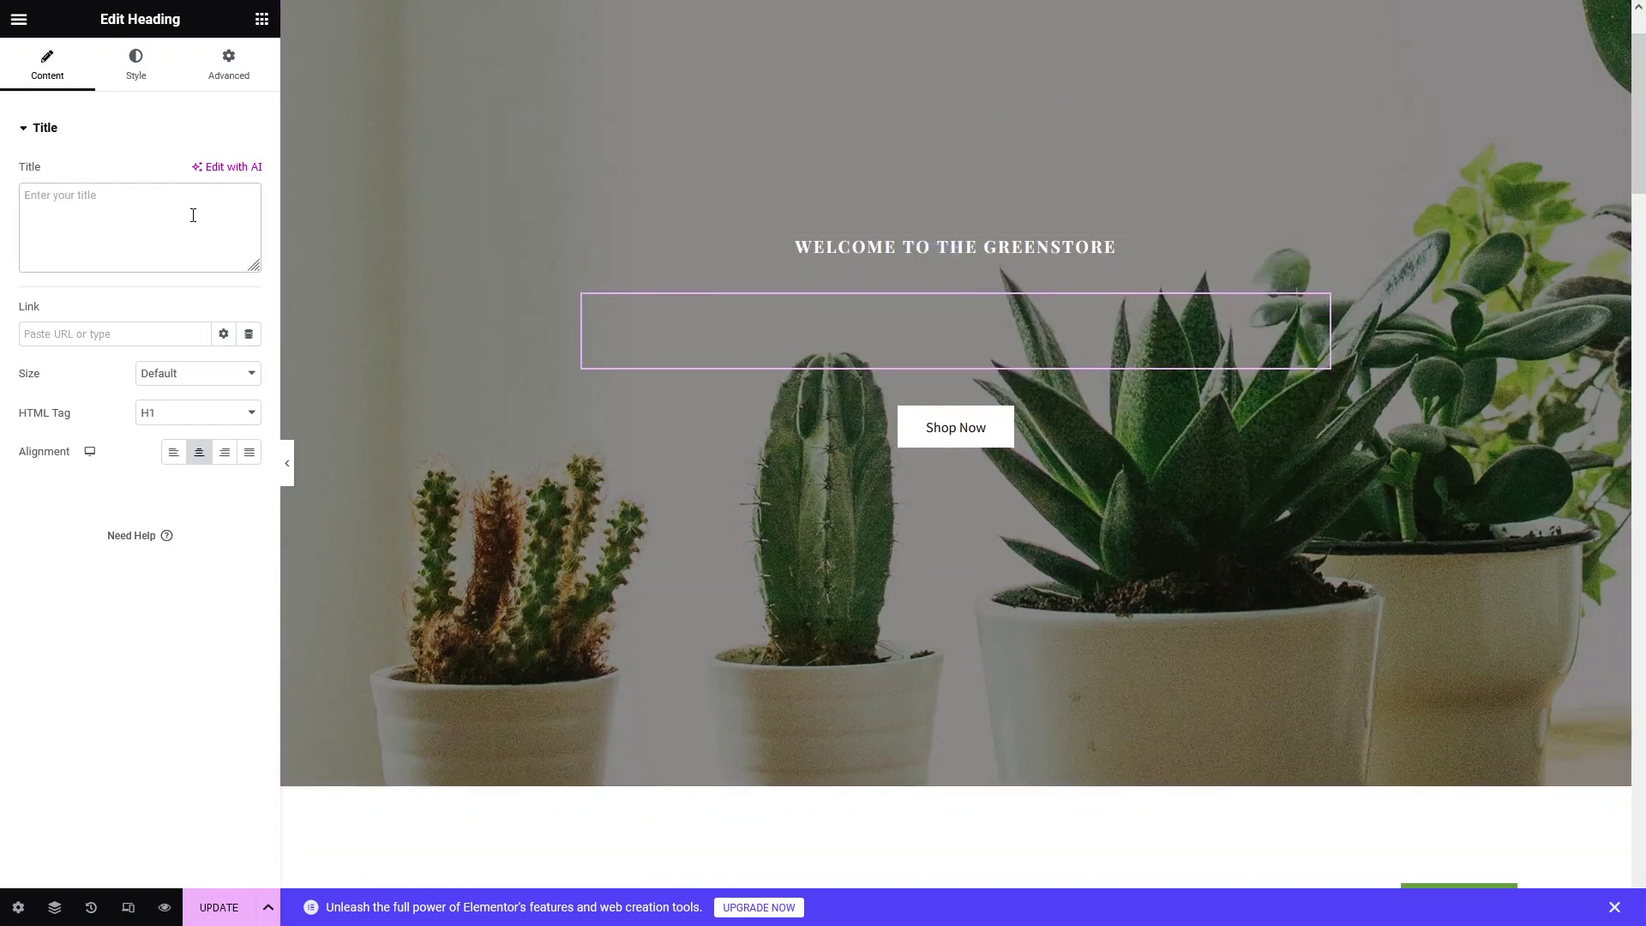
text(Be creatice)
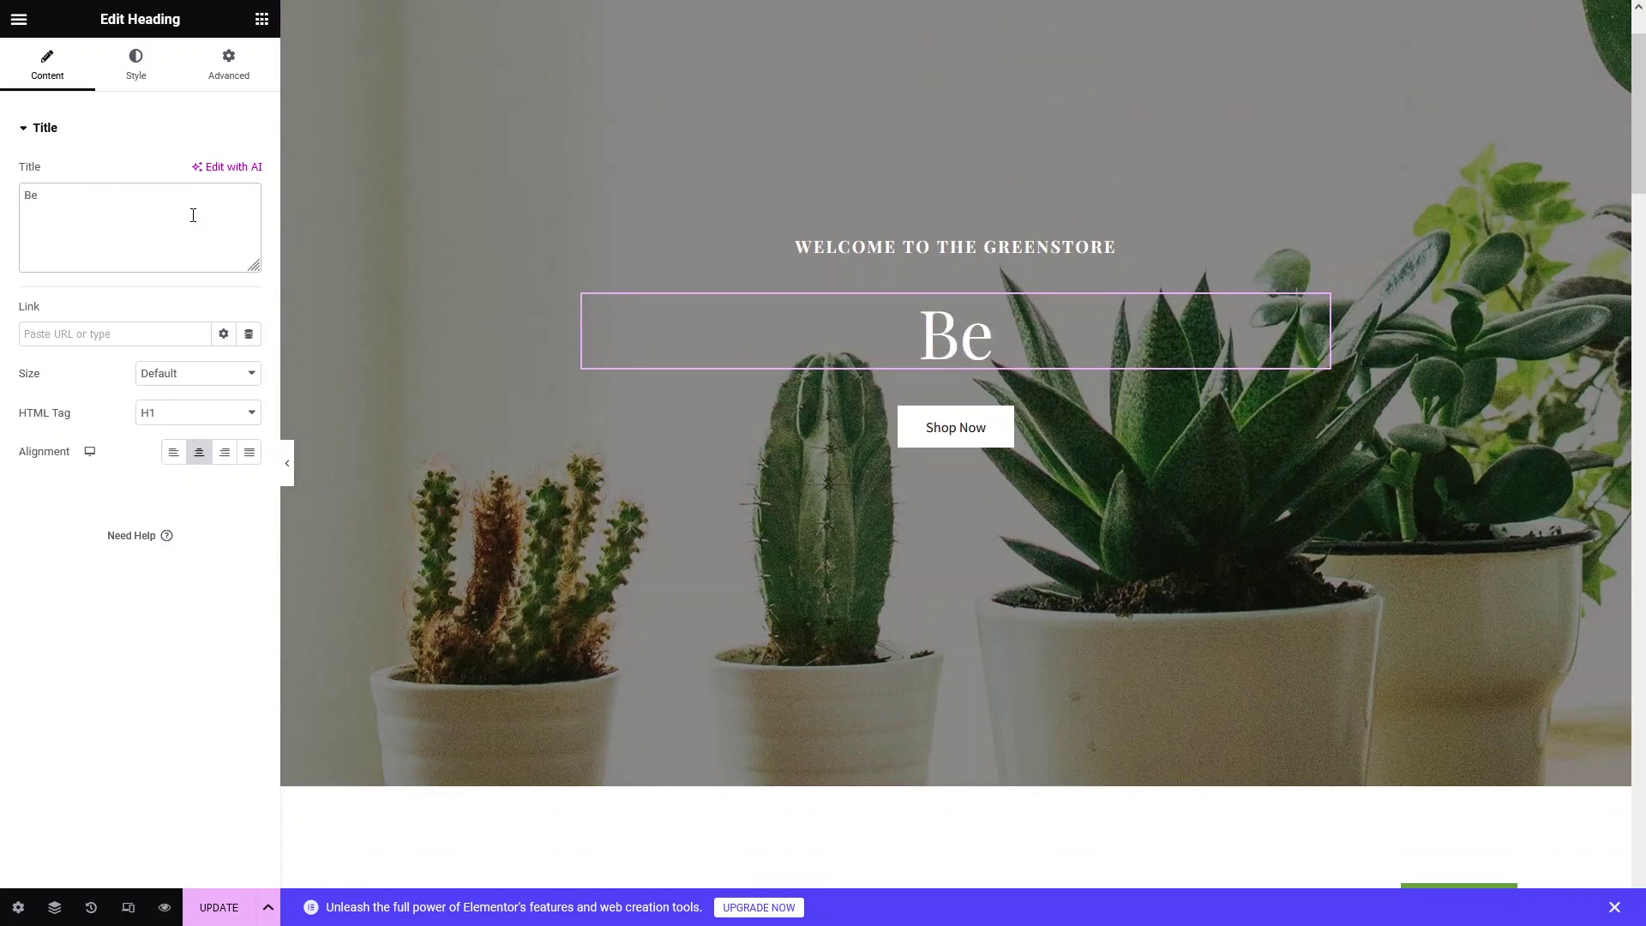
key(BackSpace)
key(BackSpace)
text(ve with the way y)
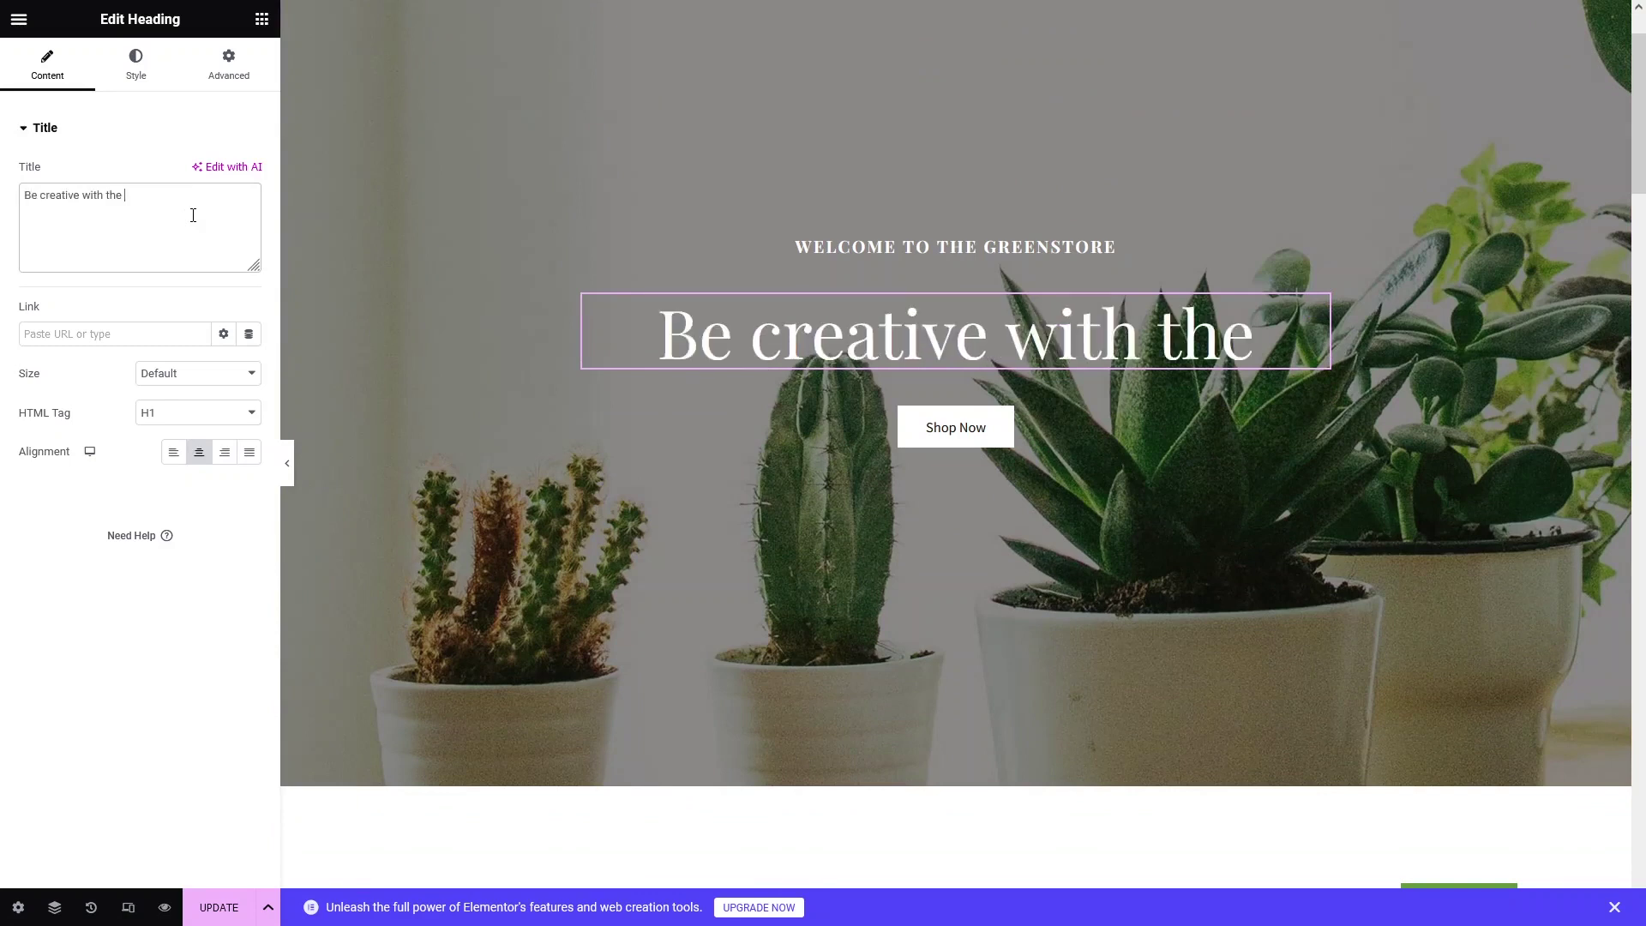
text(look)
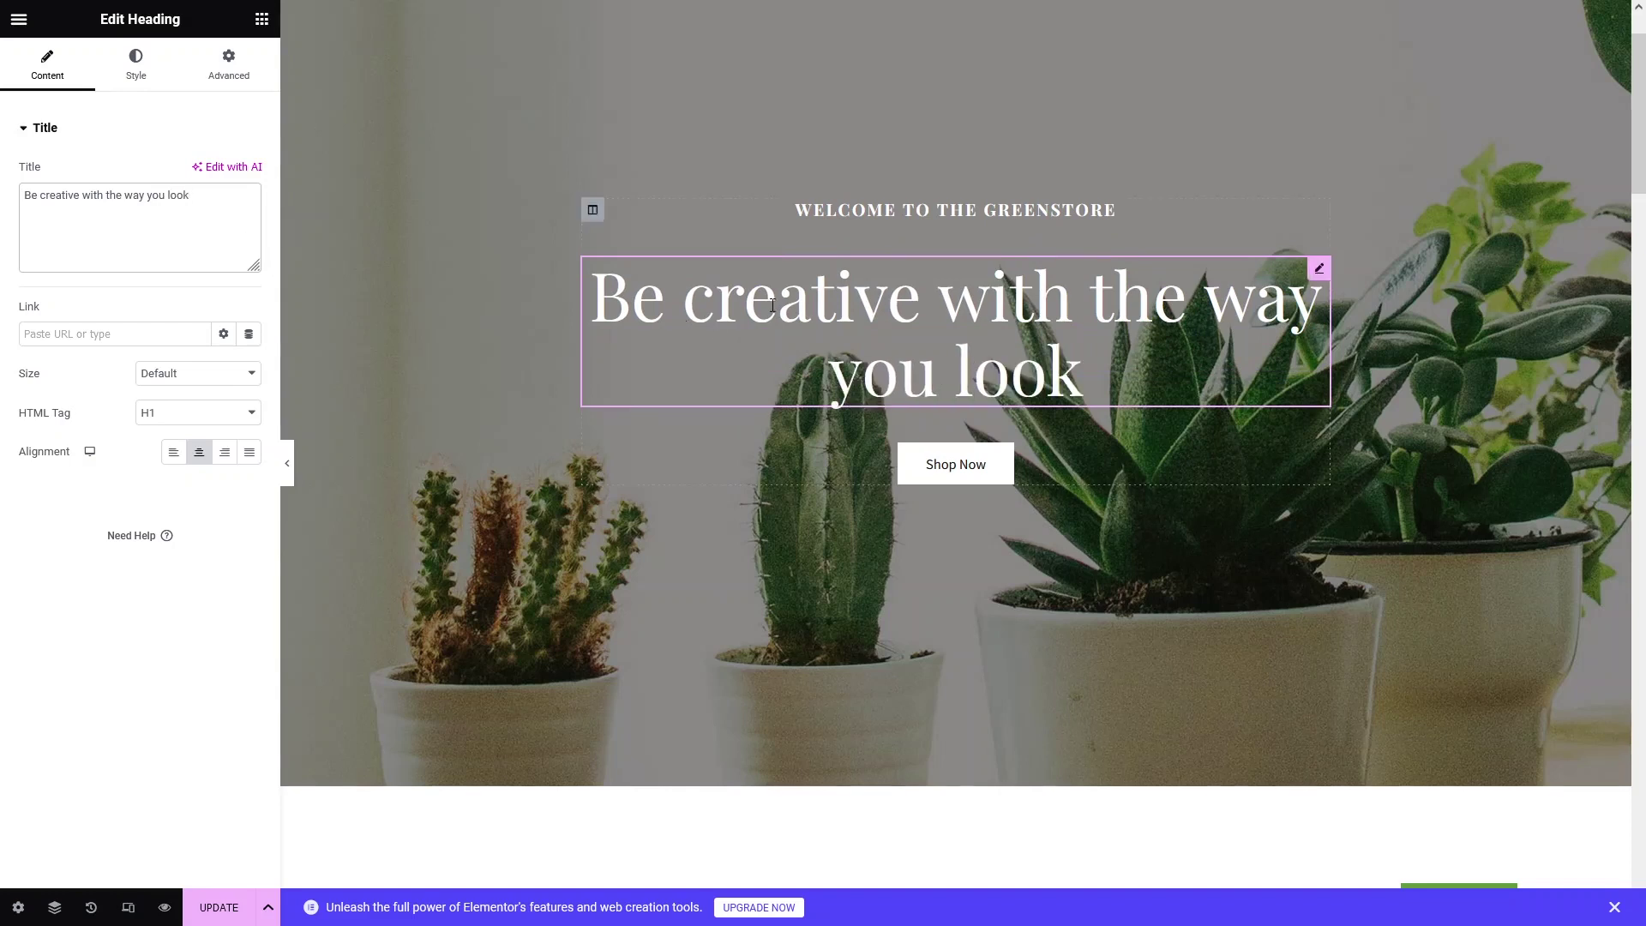
Change 'Greenstore' to 'Wibi' so the line above reads 'Welcome To The Wibi'.
drag(980, 209, 1218, 198)
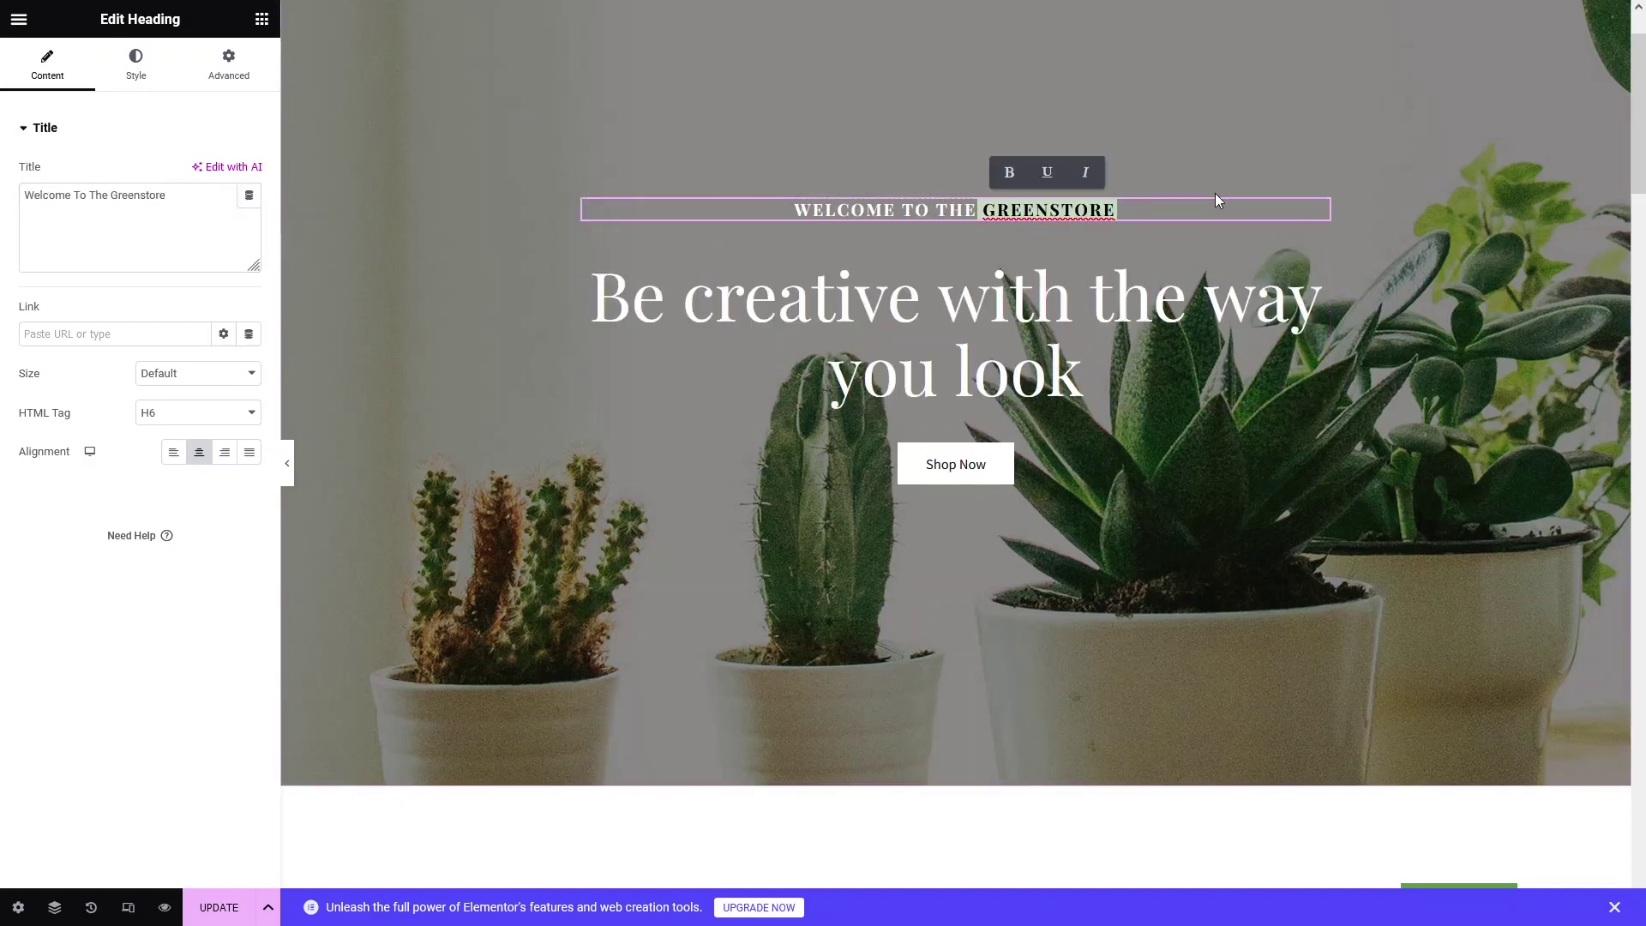
key(BackSpace)
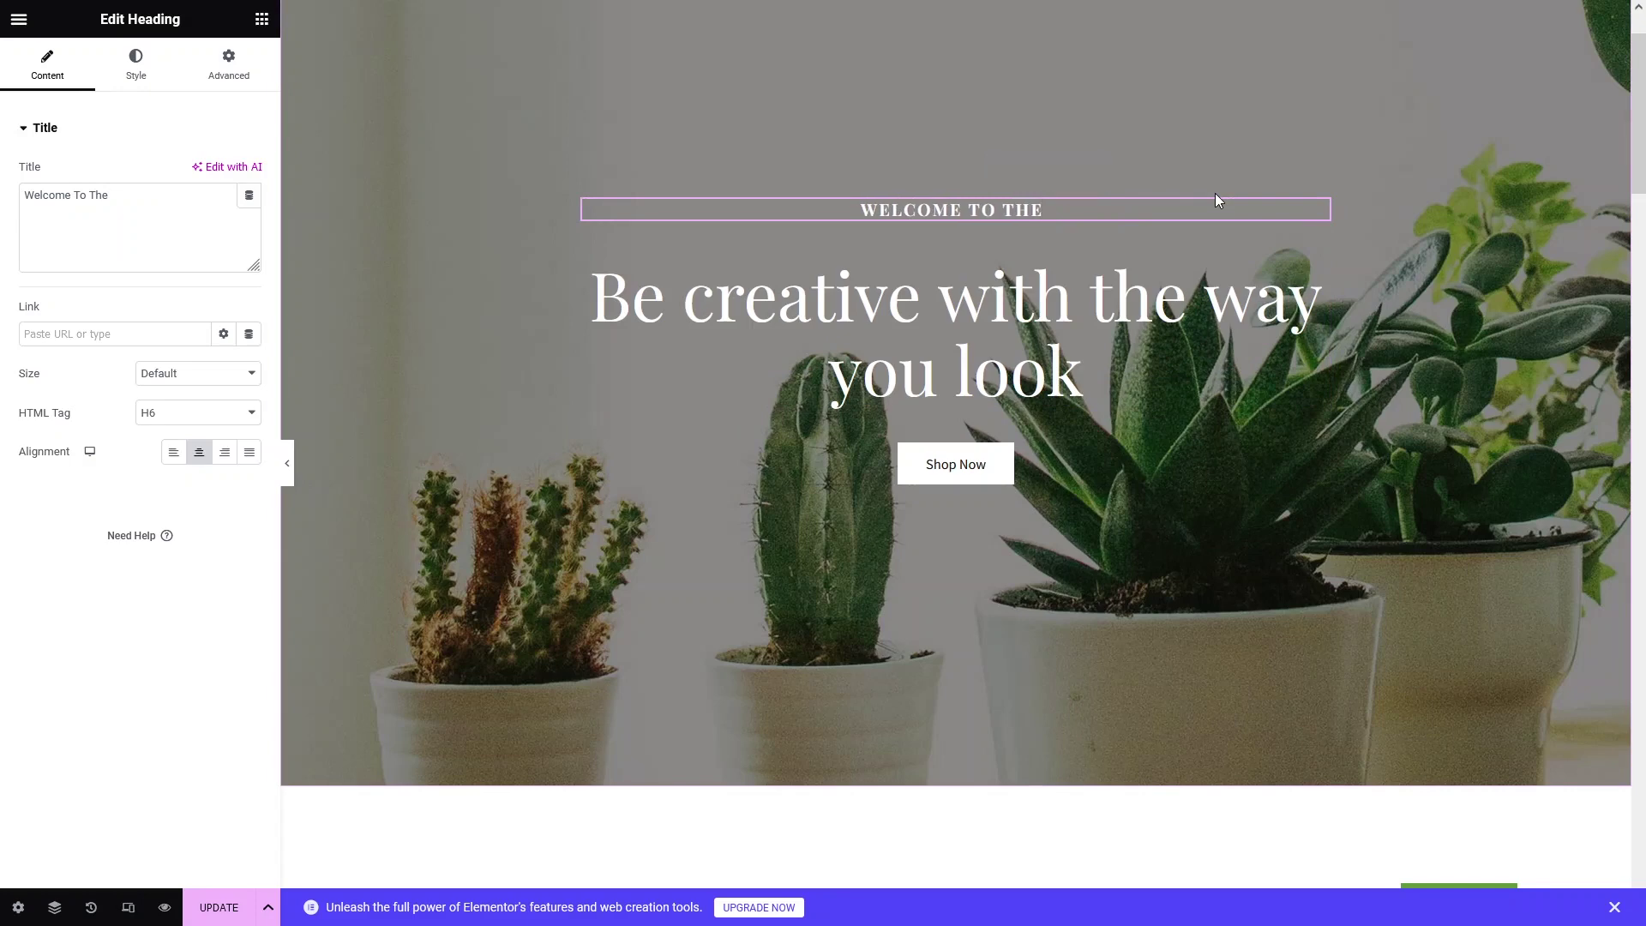
text(Wibi)
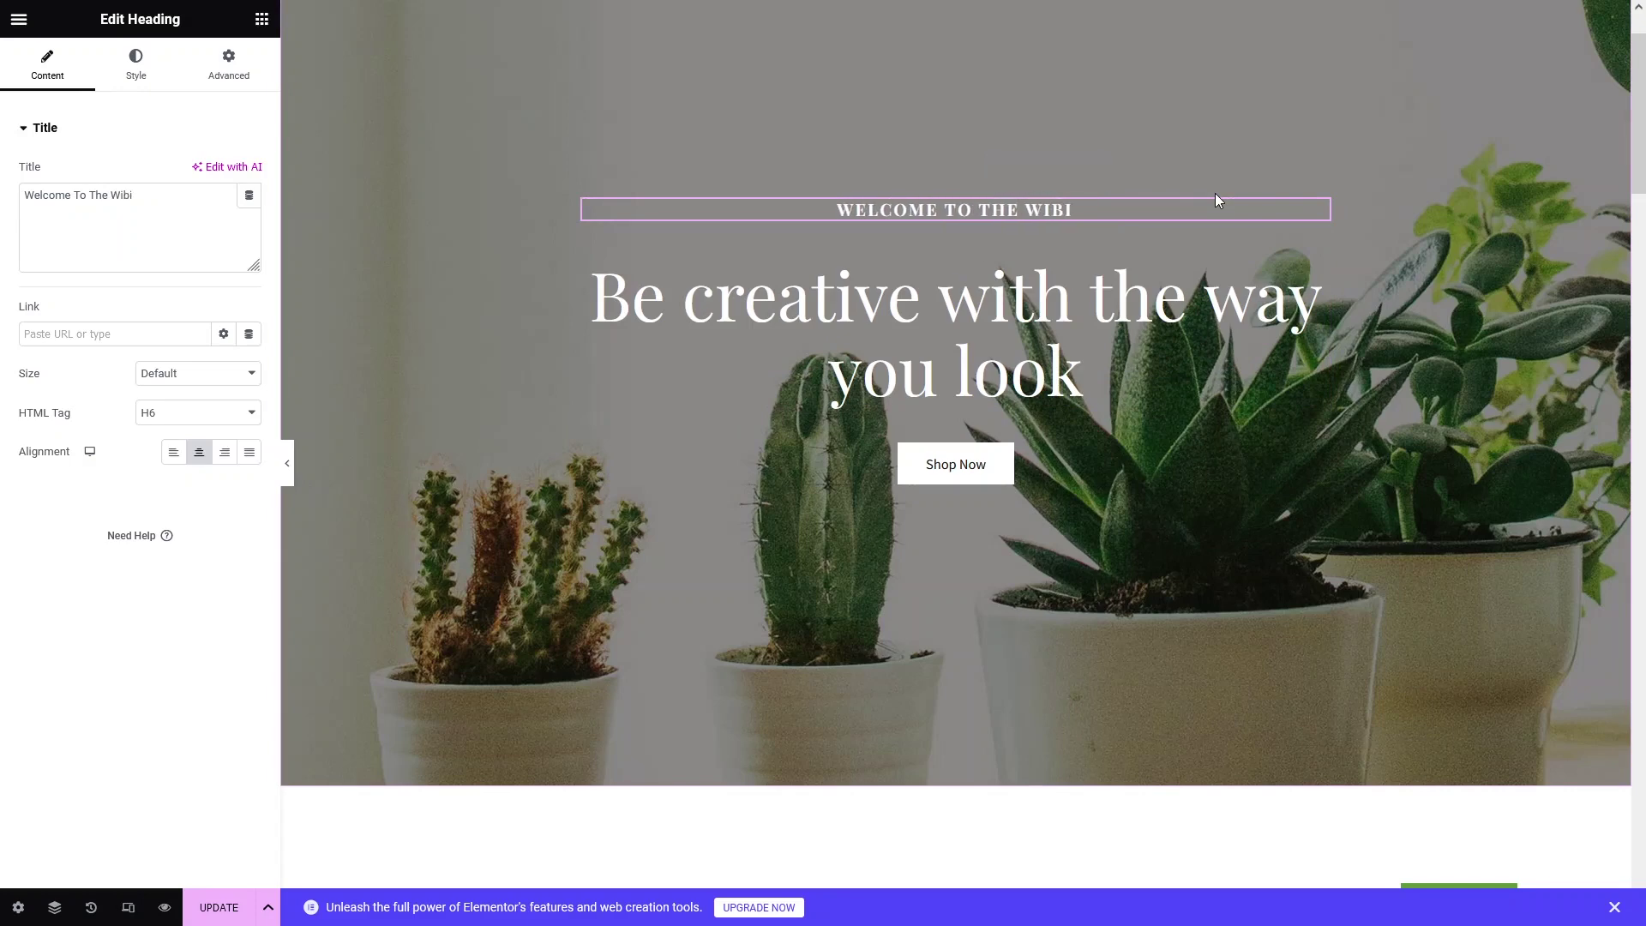
scroll(456, 365, down, 2)
scroll(456, 369, up, 3)
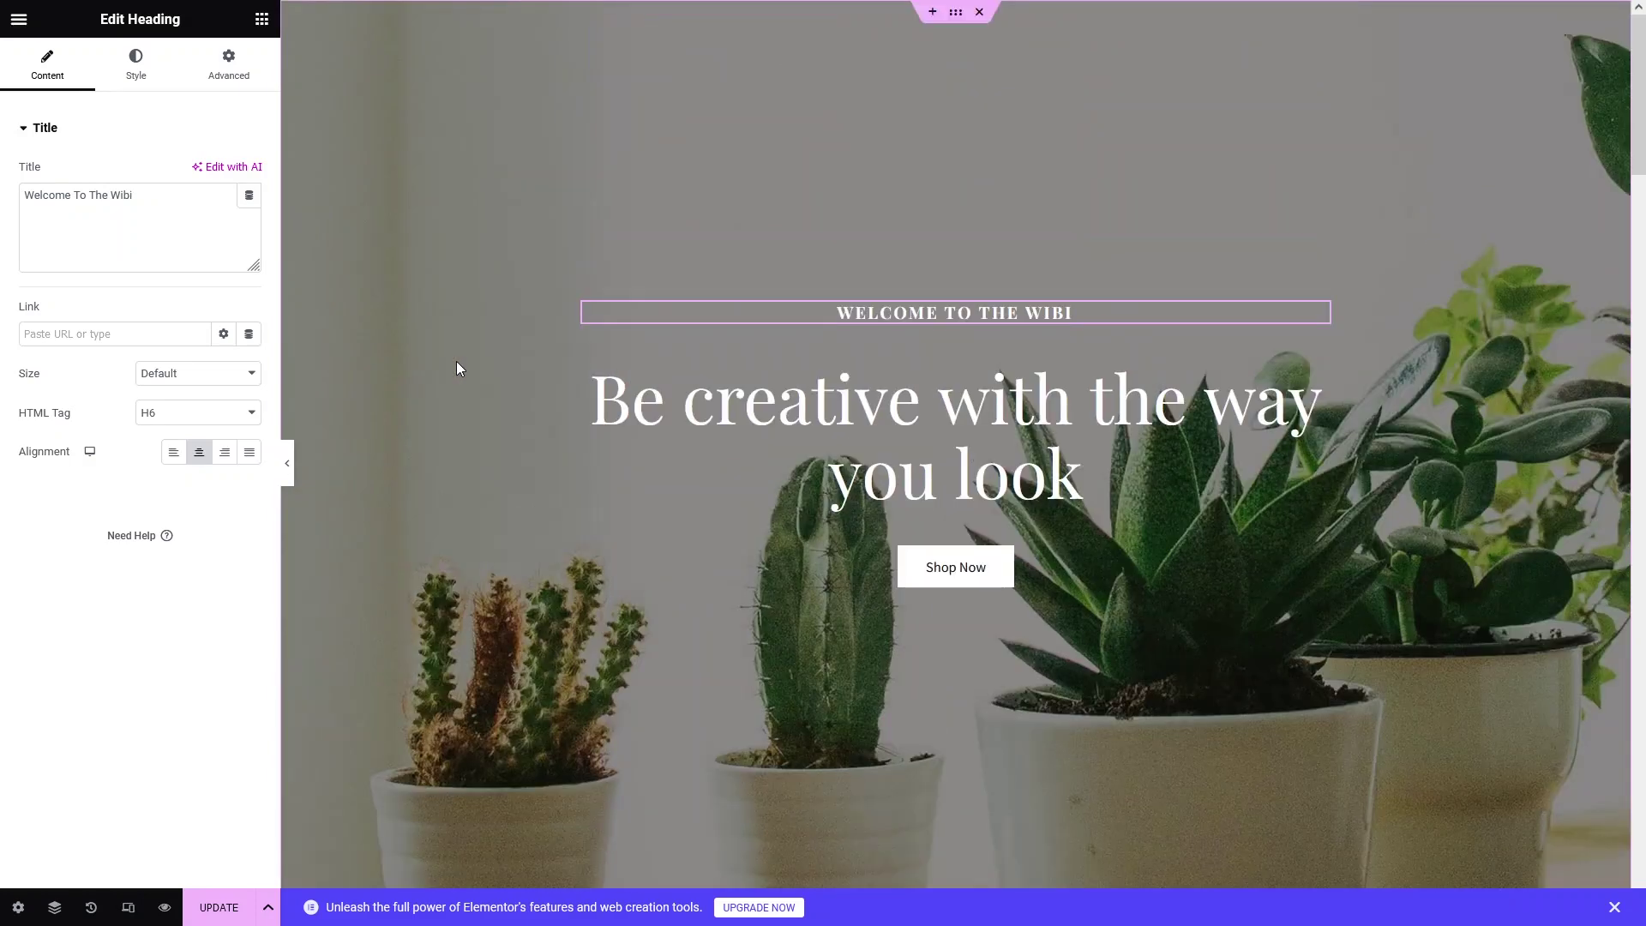
scroll(460, 369, down, 3)
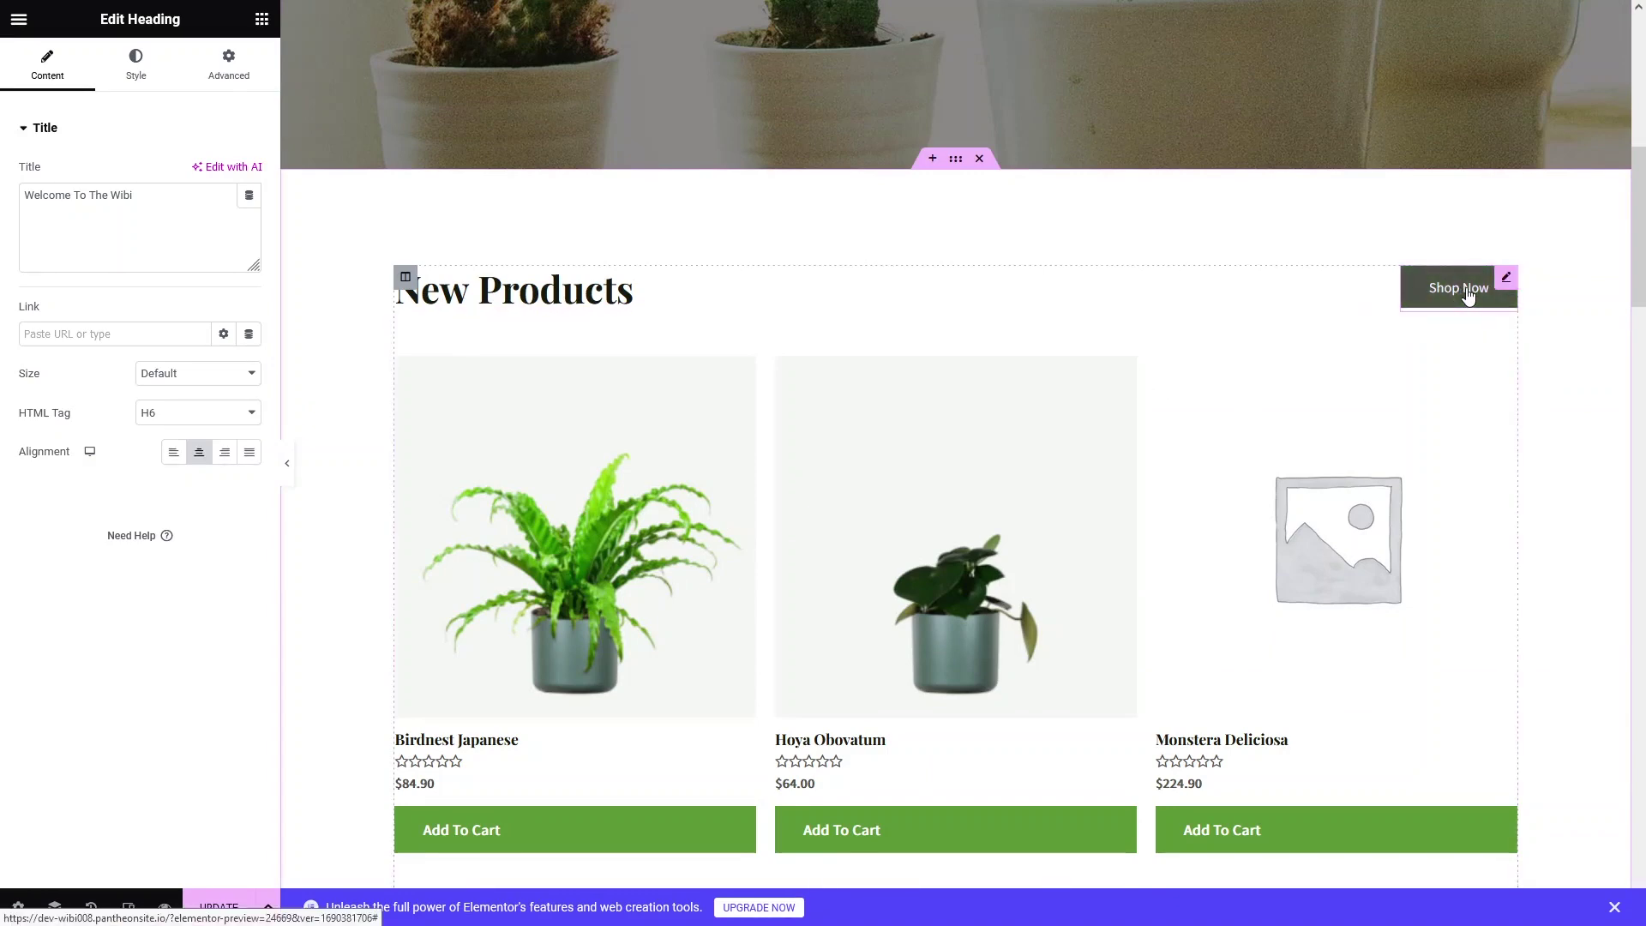
scroll(1275, 367, down, 8)
scroll(1260, 404, up, 7)
scroll(1150, 206, down, 1)
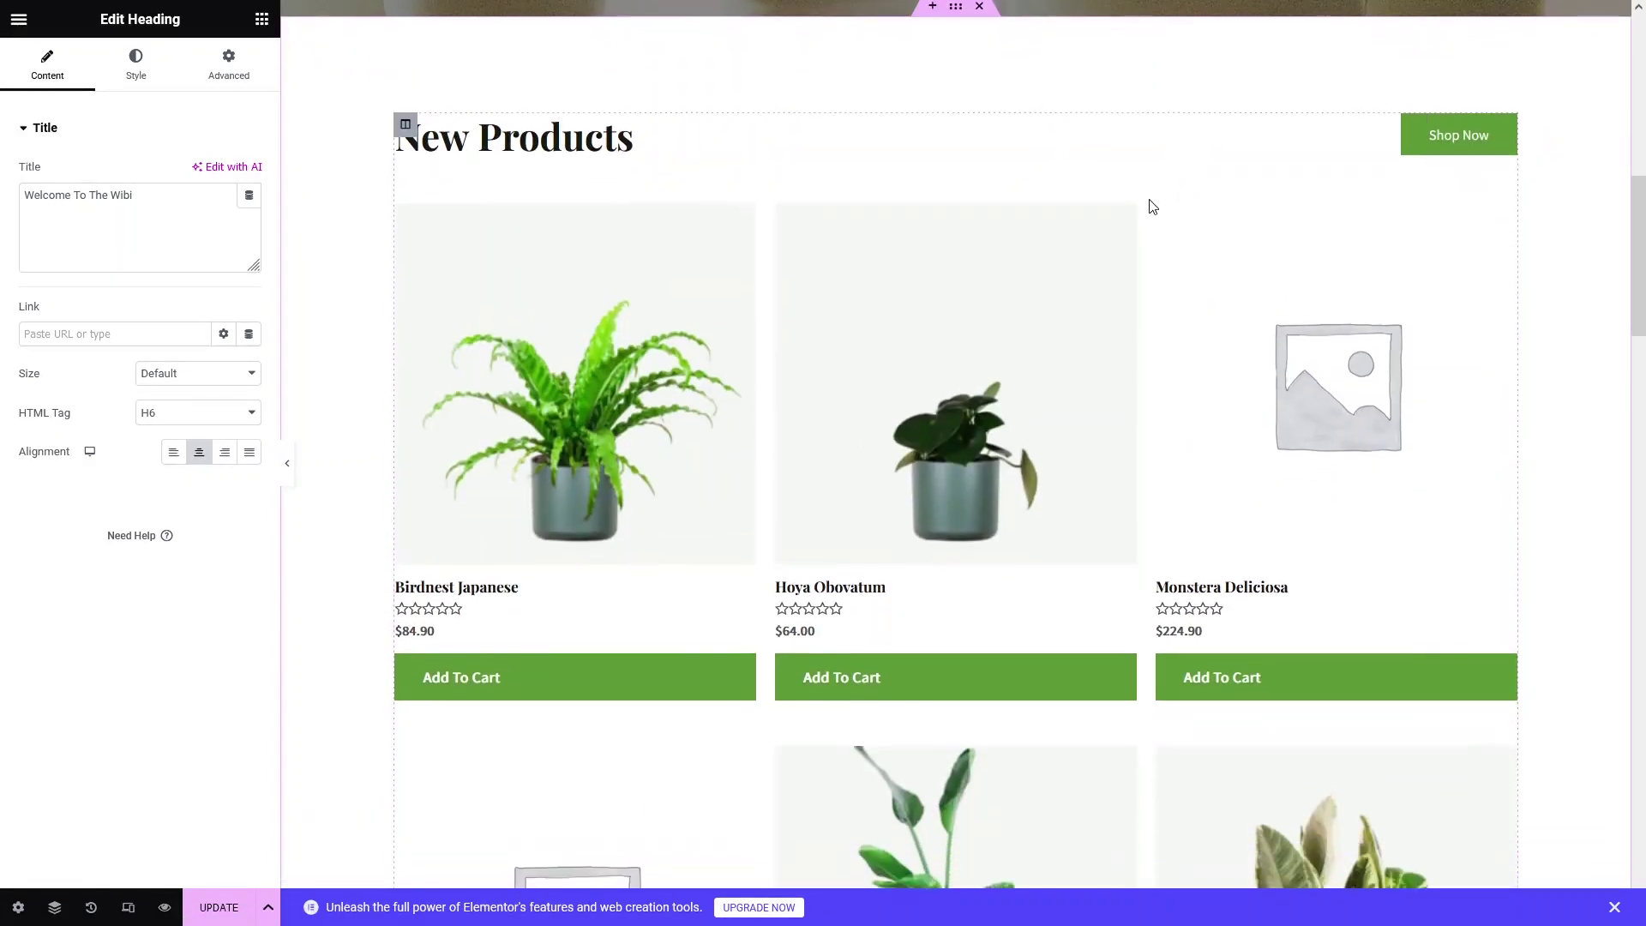
scroll(1151, 206, down, 12)
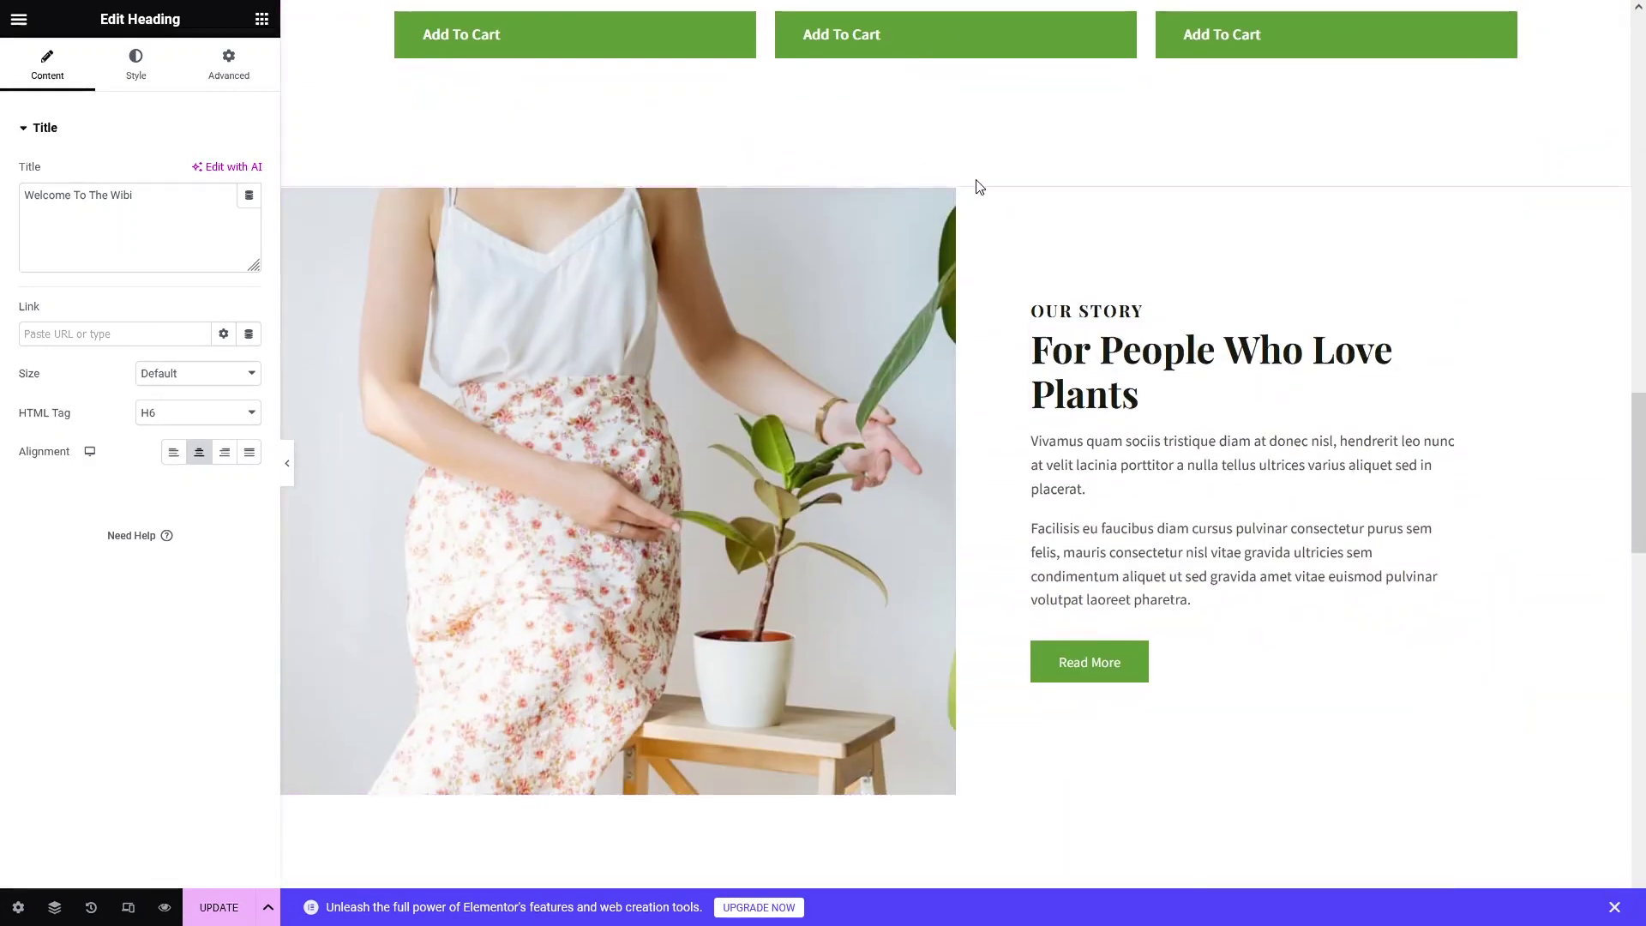
click(955, 177)
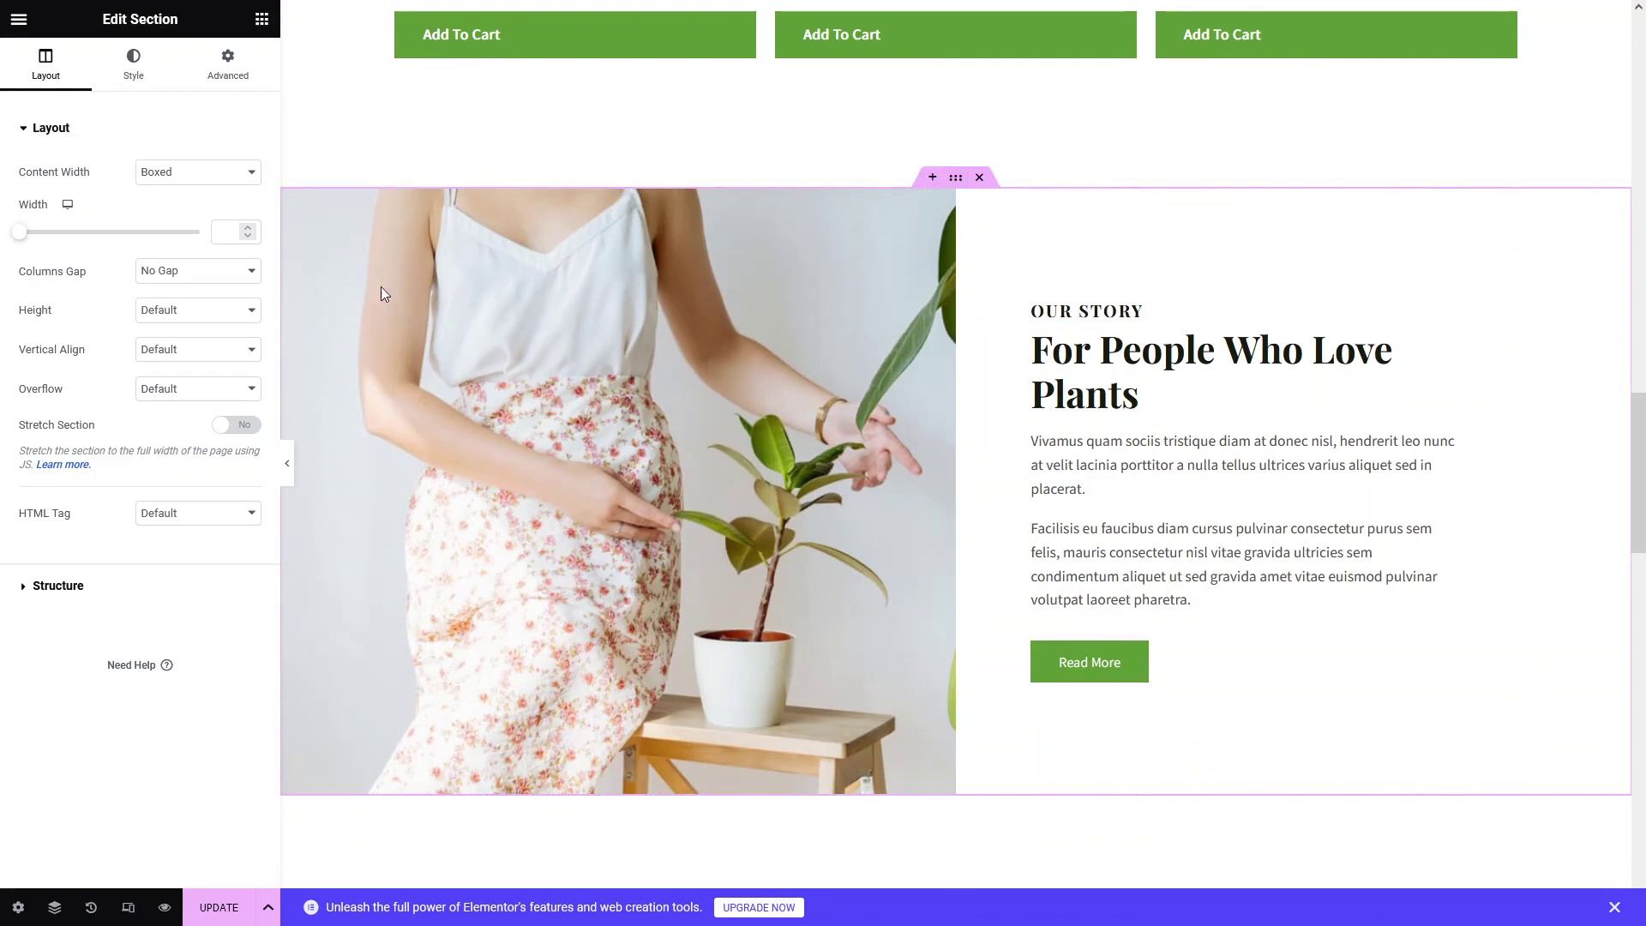
click(124, 75)
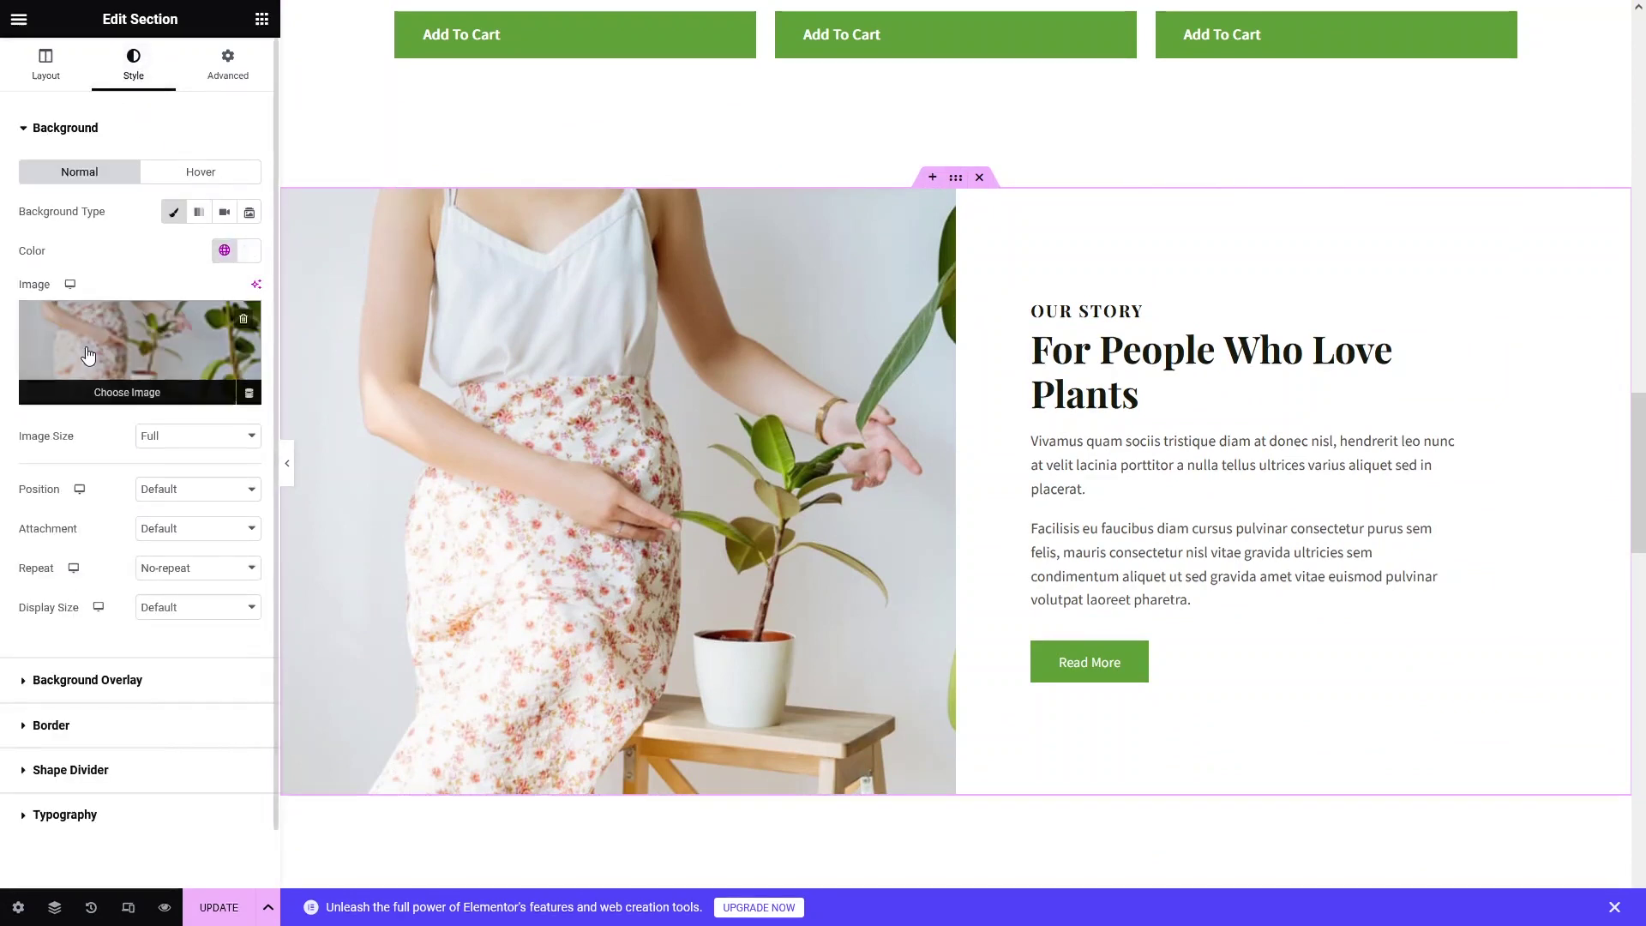
click(1052, 378)
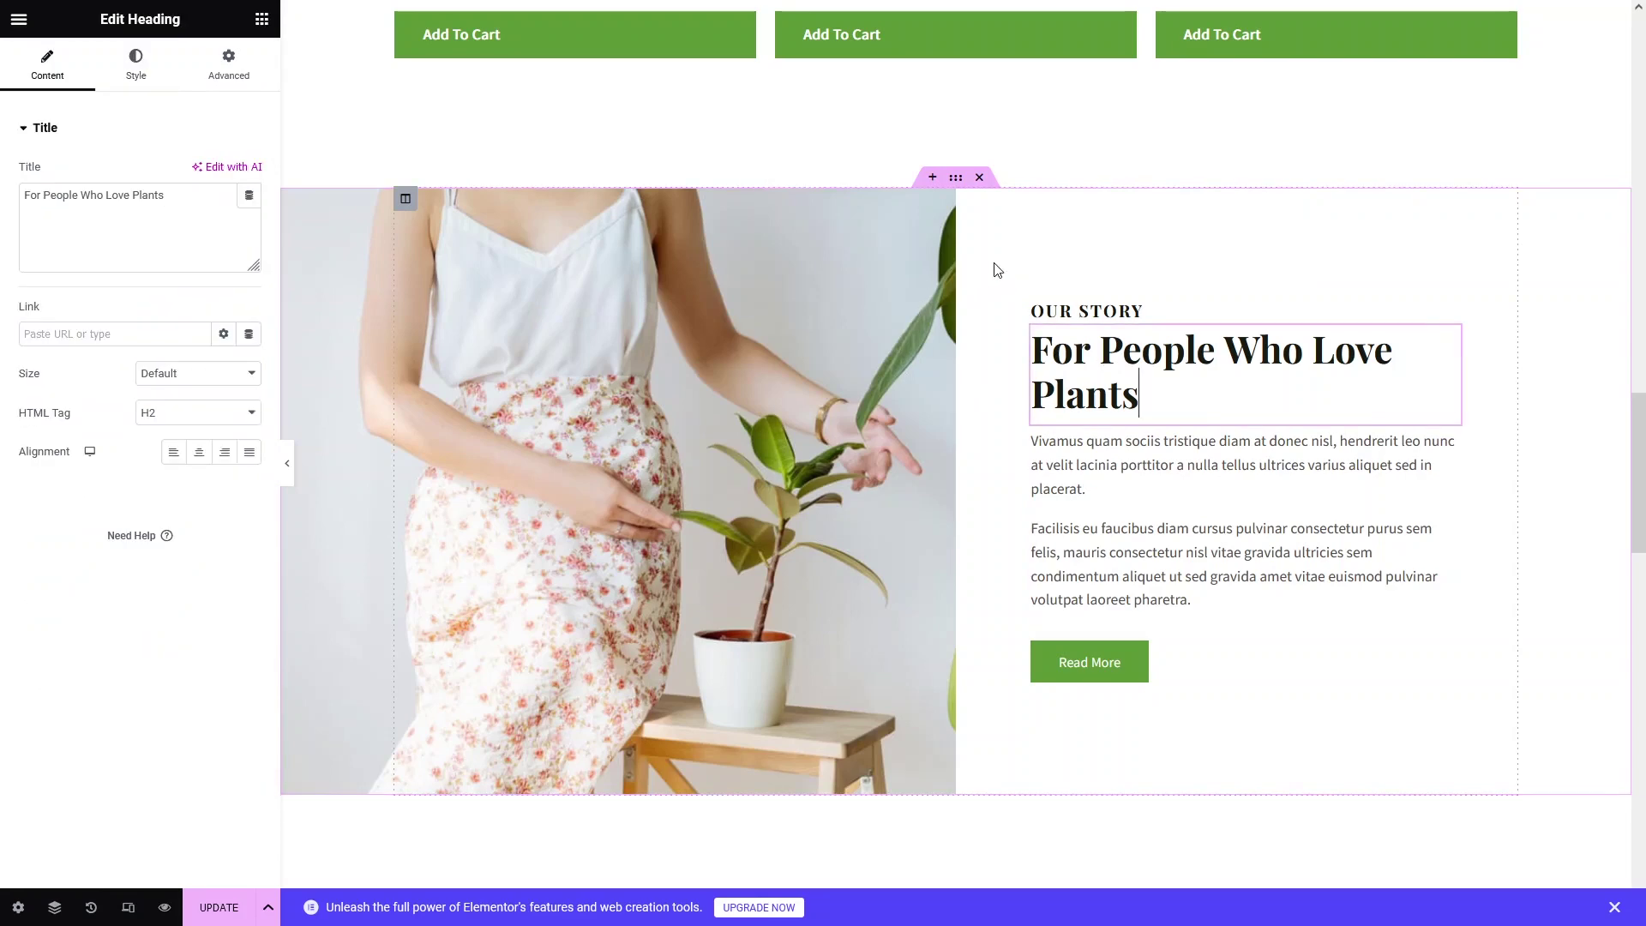
scroll(998, 270, down, 6)
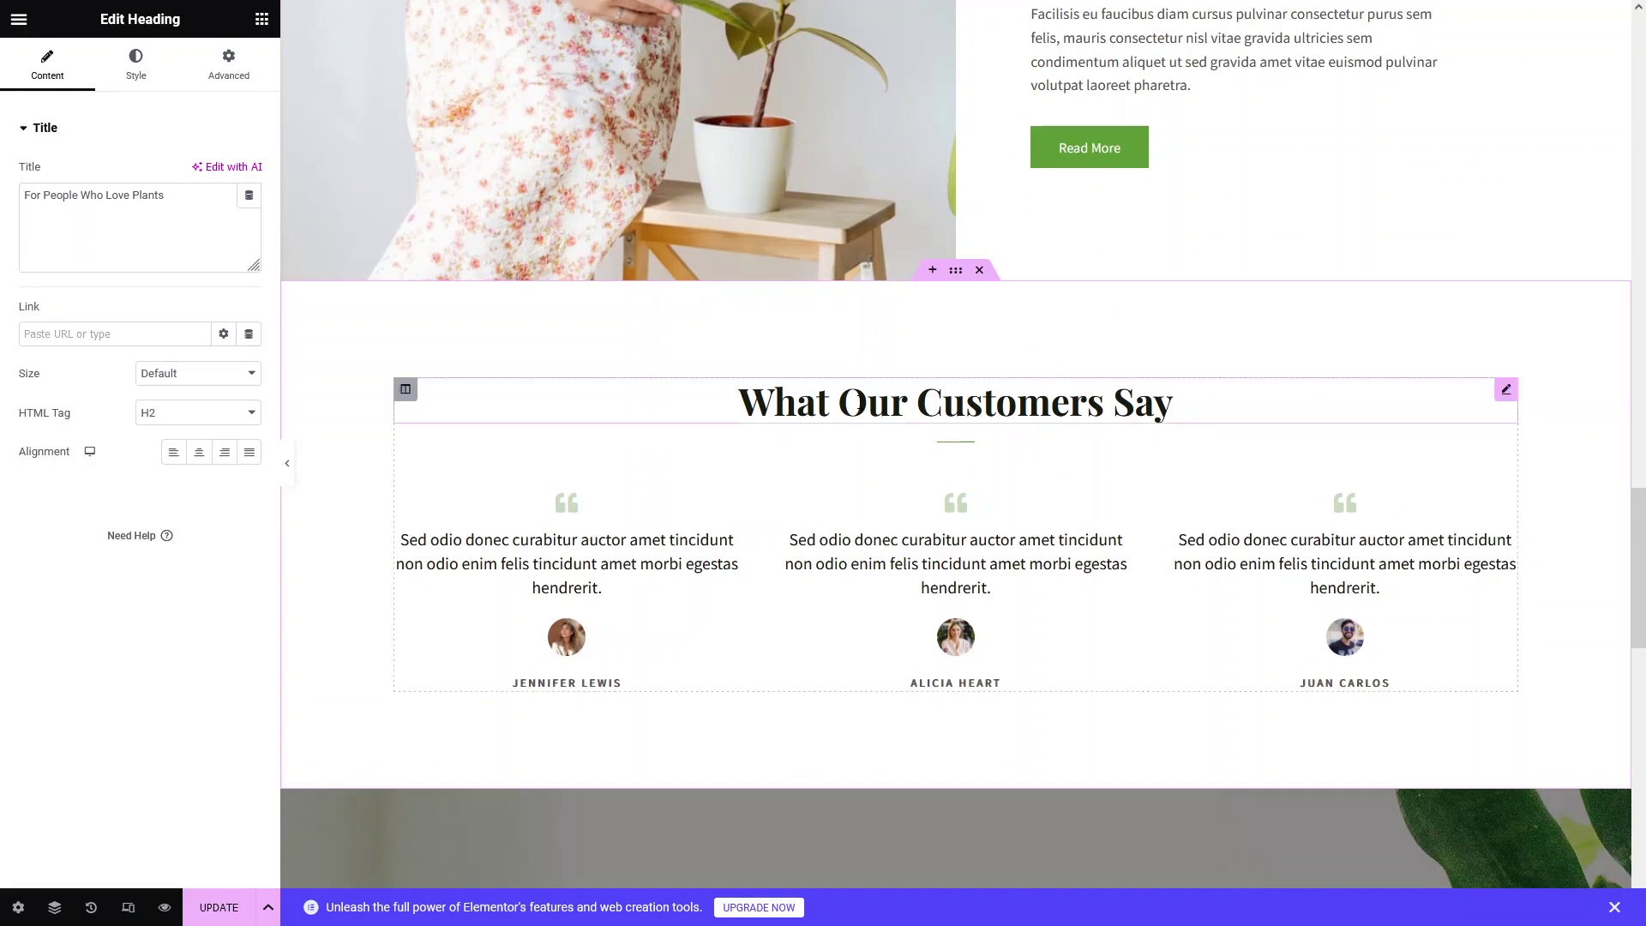
scroll(853, 367, down, 10)
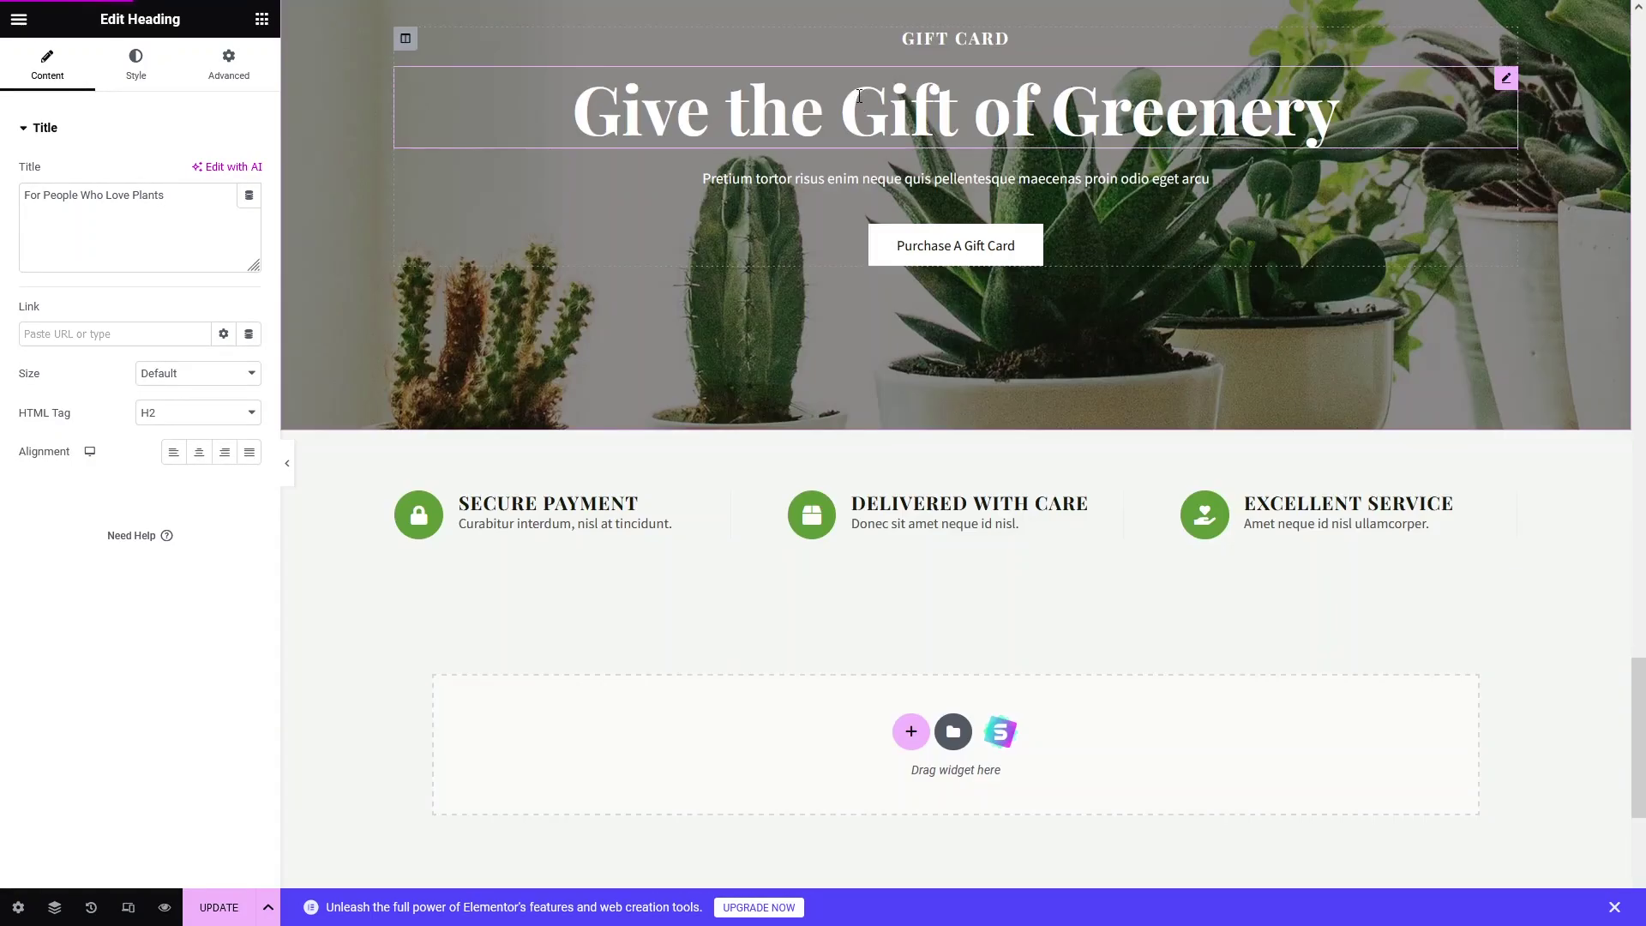
scroll(853, 367, down, 4)
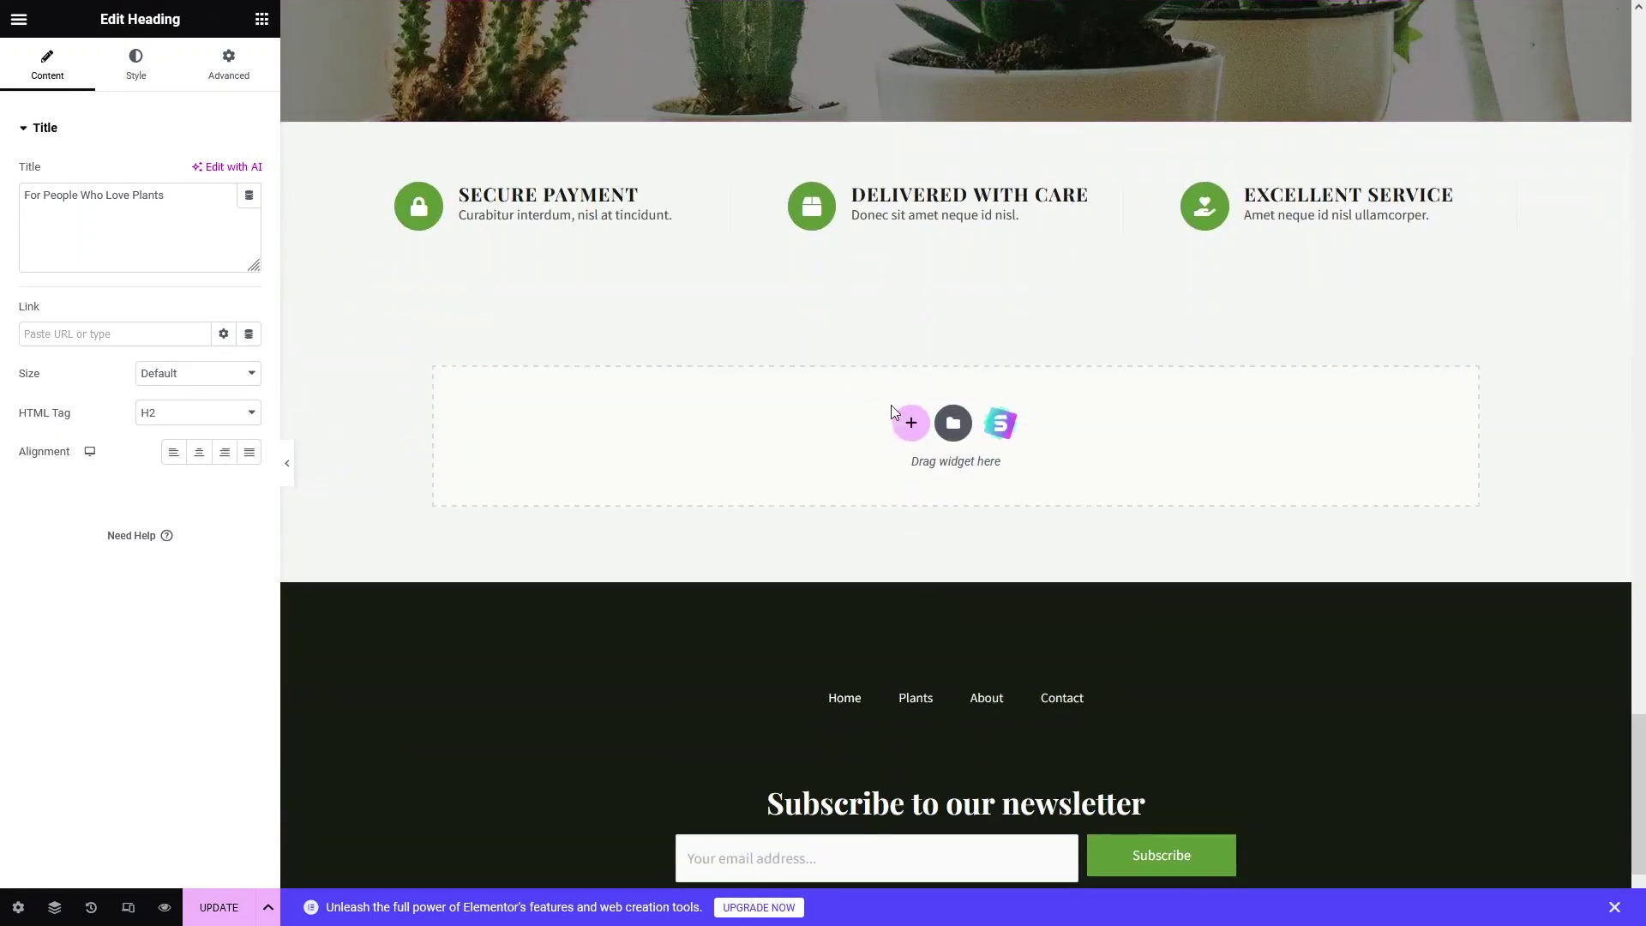
Cancel adding a new section and save the homepage edits with Update.
click(913, 423)
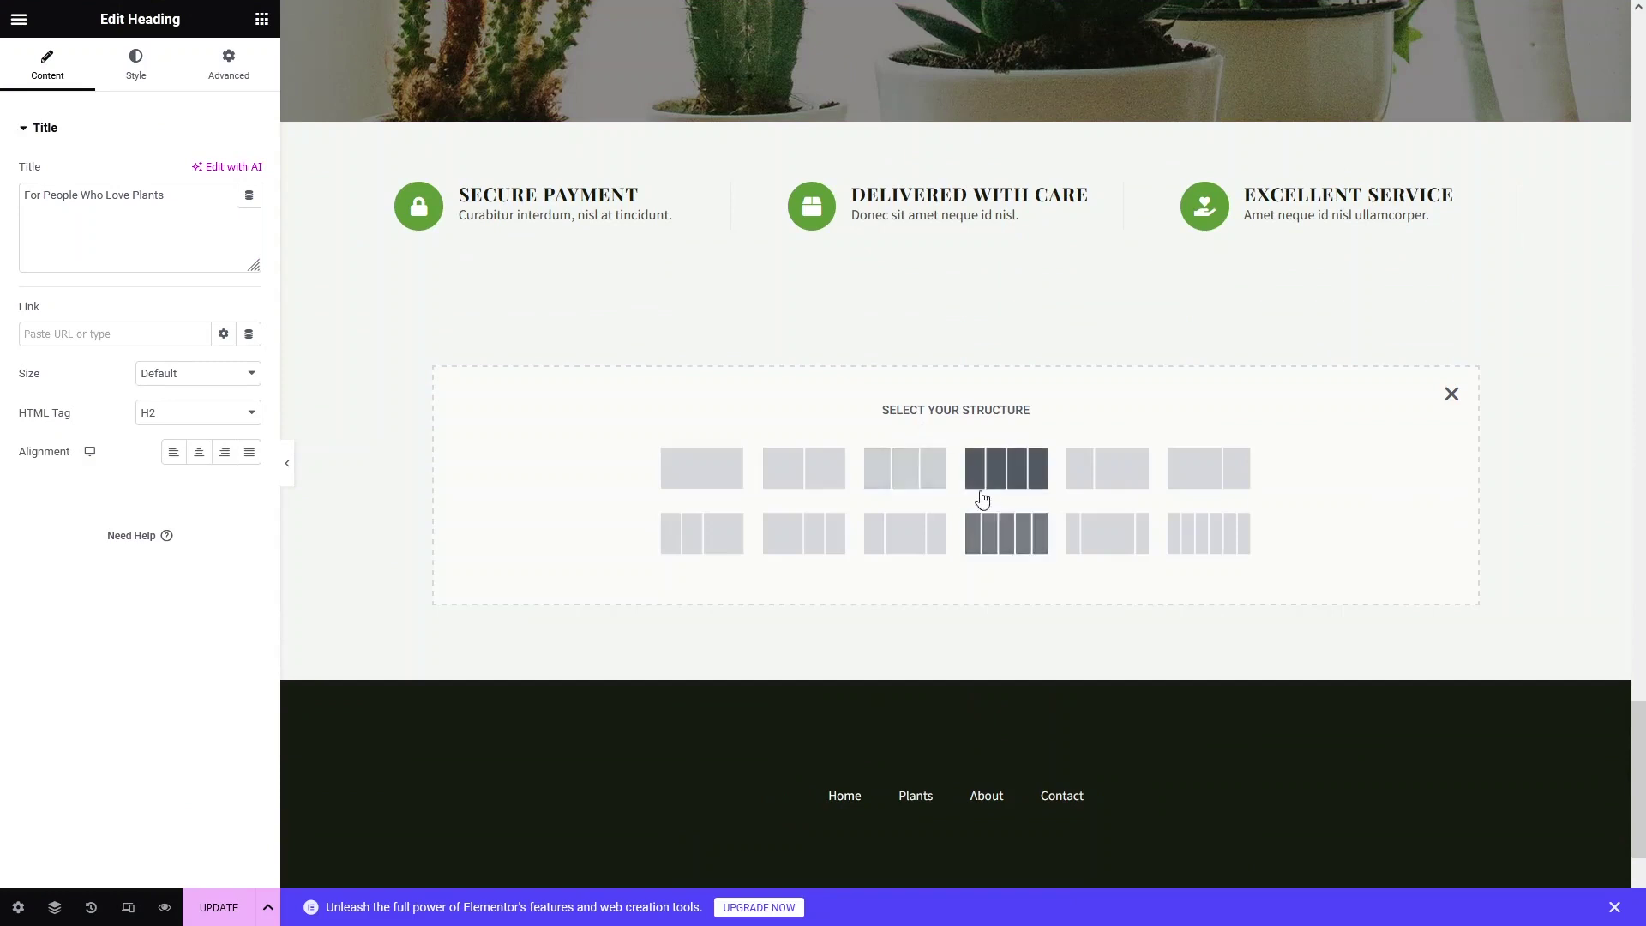
click(1452, 394)
mouse_move(109, 7)
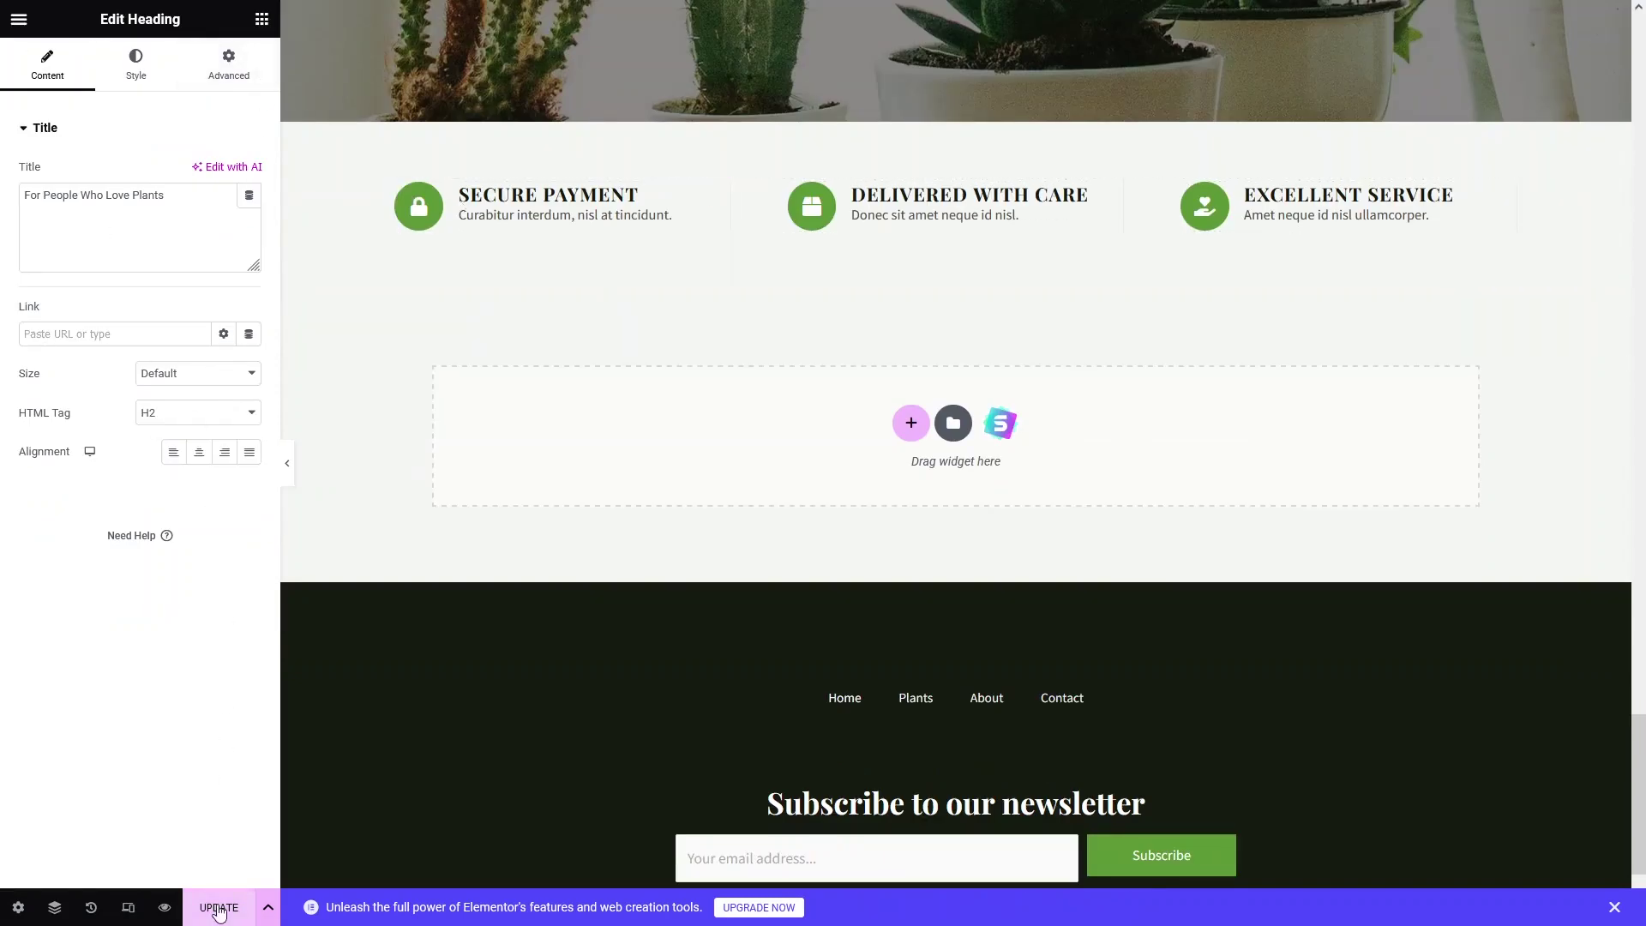
click(218, 909)
scroll(461, 579, down, 3)
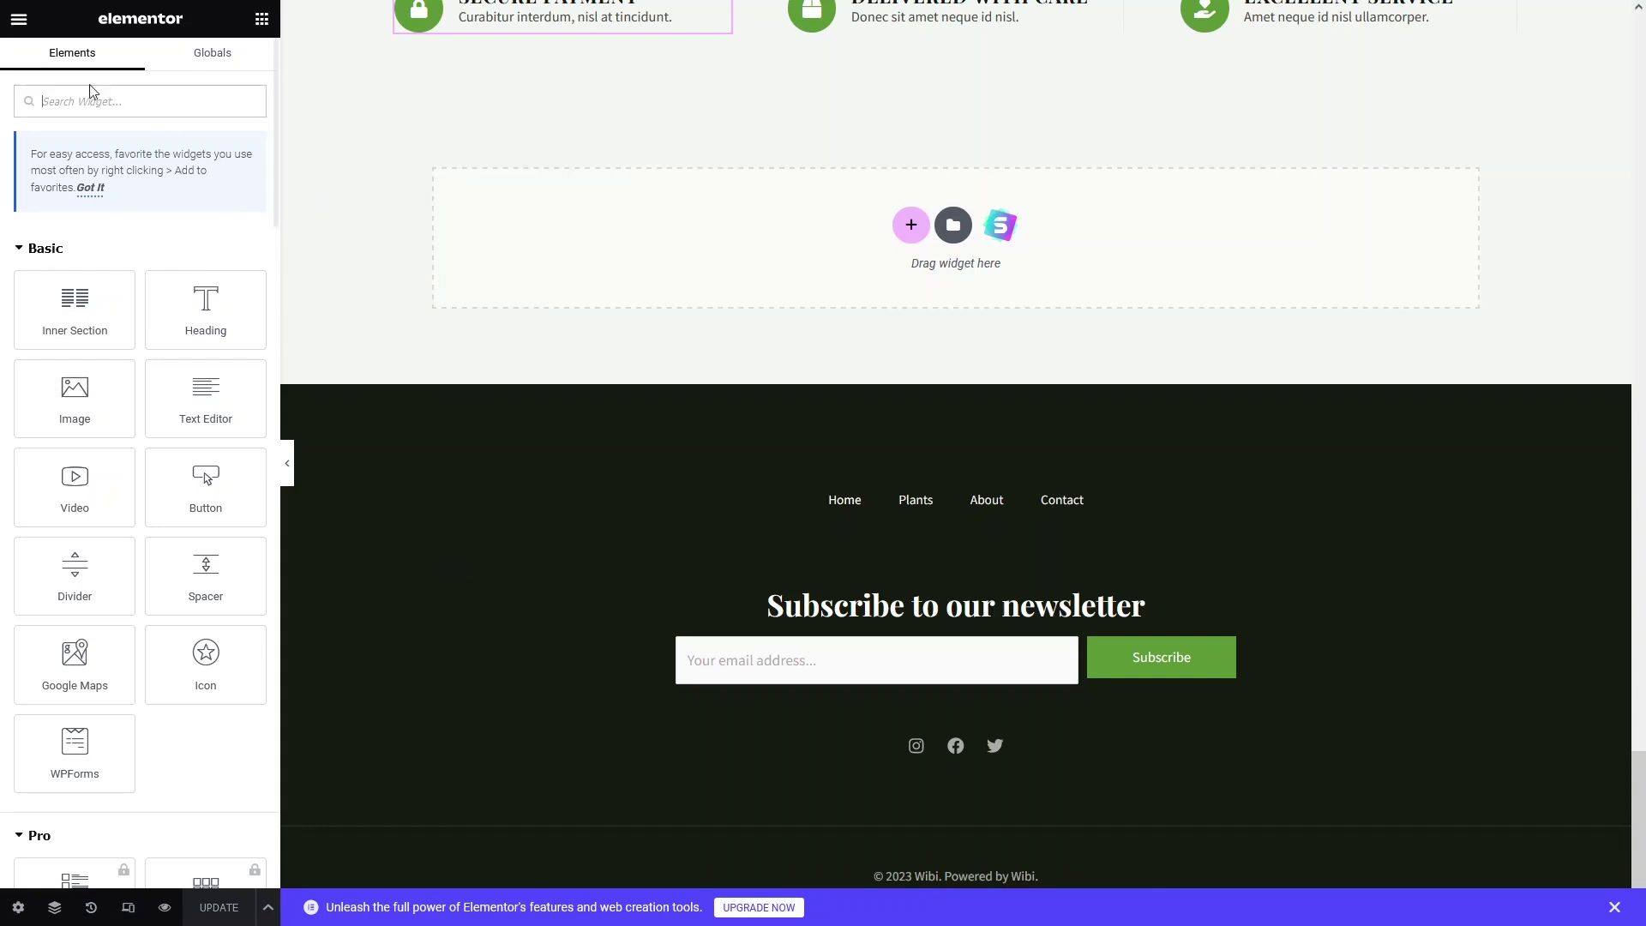
Exit Elementor to the admin and open the All Products list of 26 products.
click(17, 20)
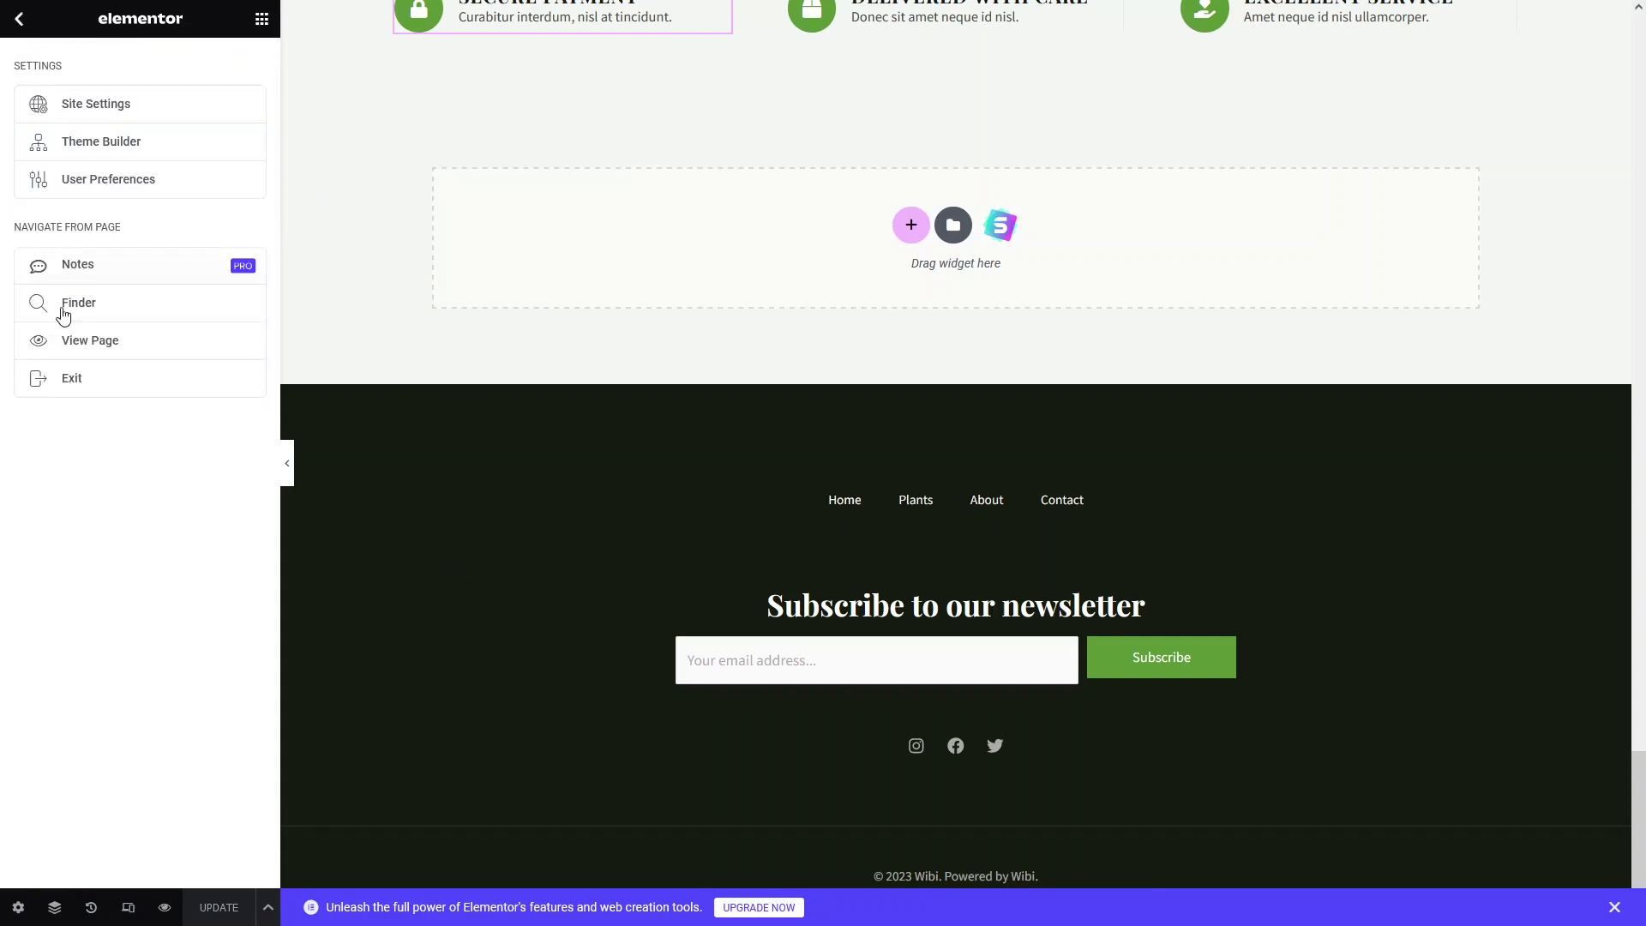
click(81, 386)
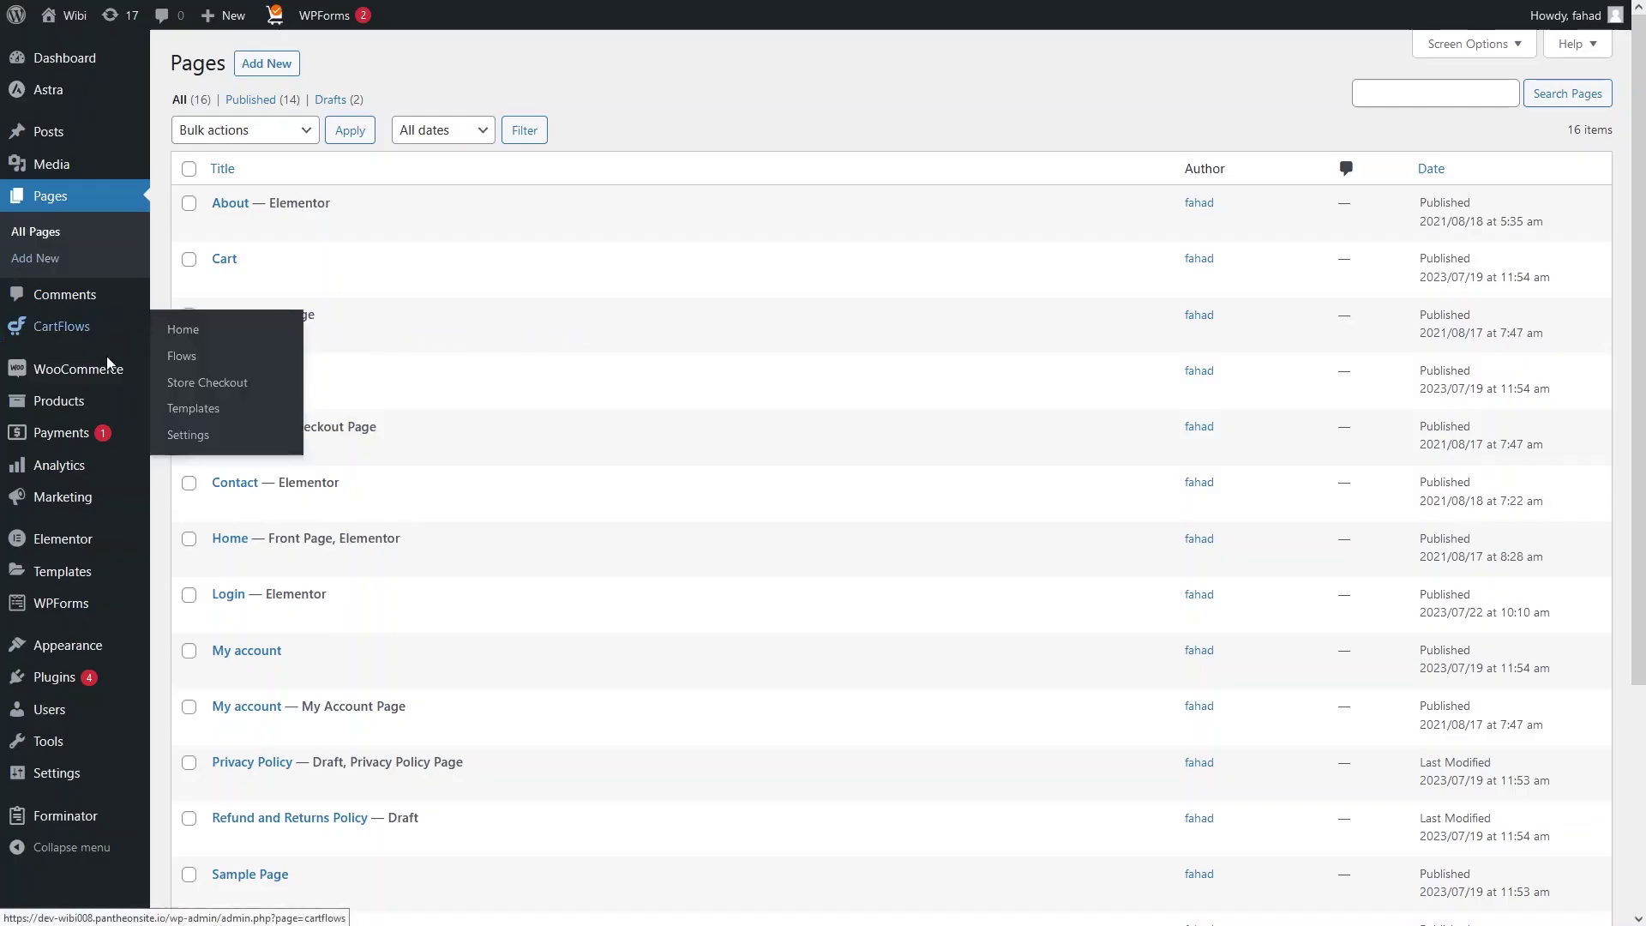
mouse_move(92, 400)
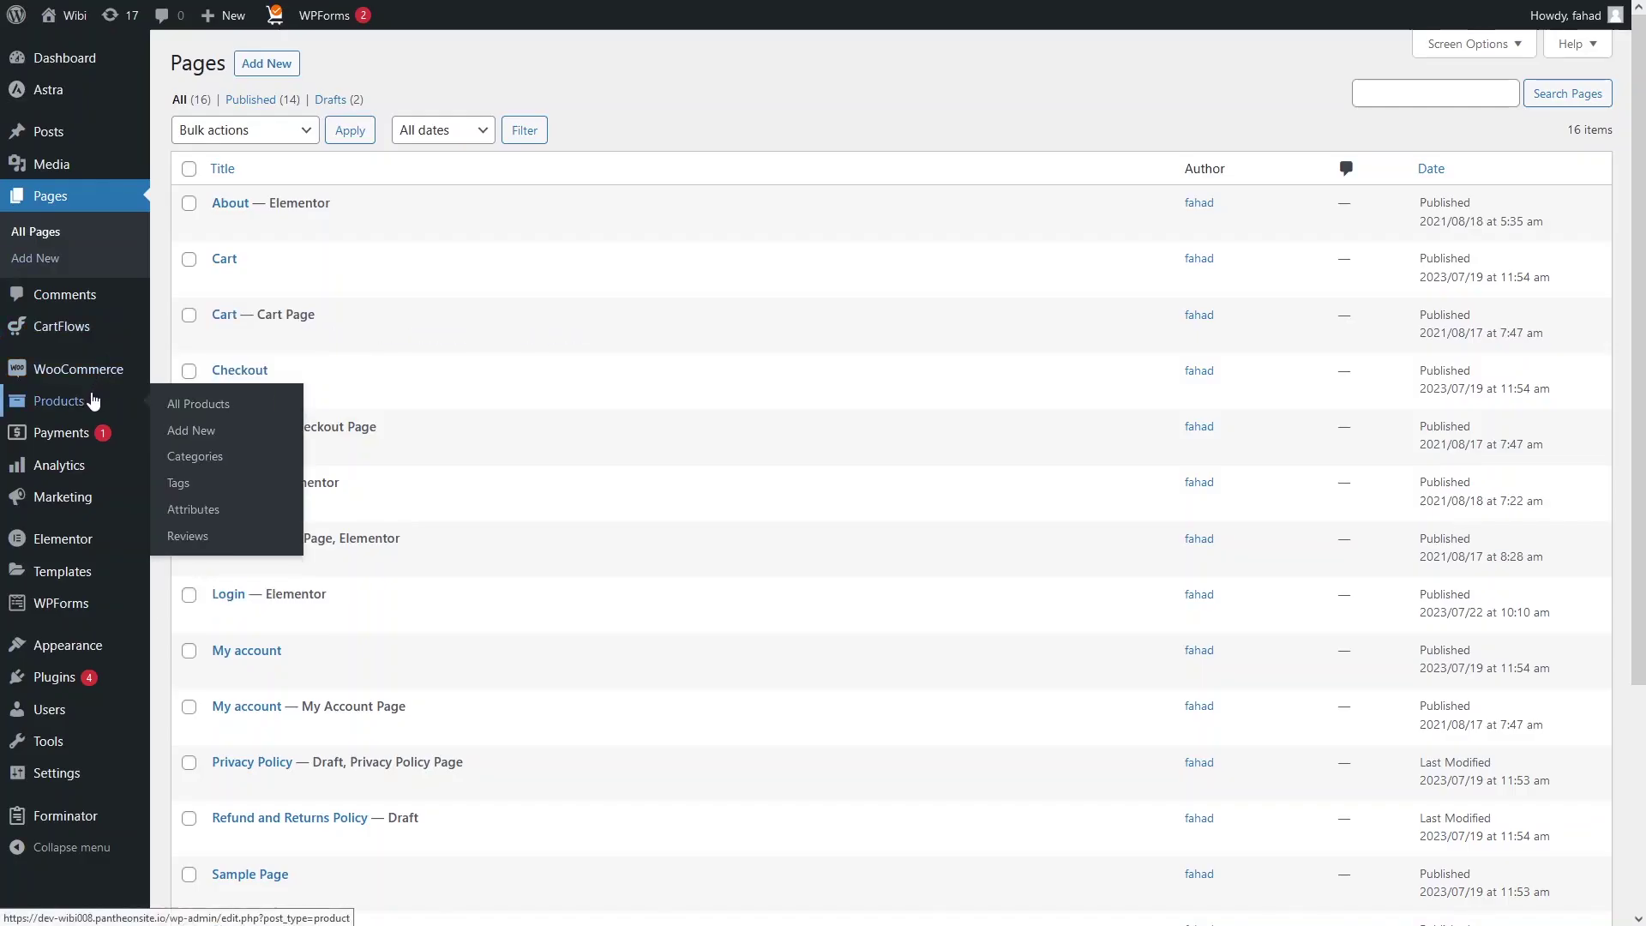
click(251, 413)
scroll(389, 297, down, 4)
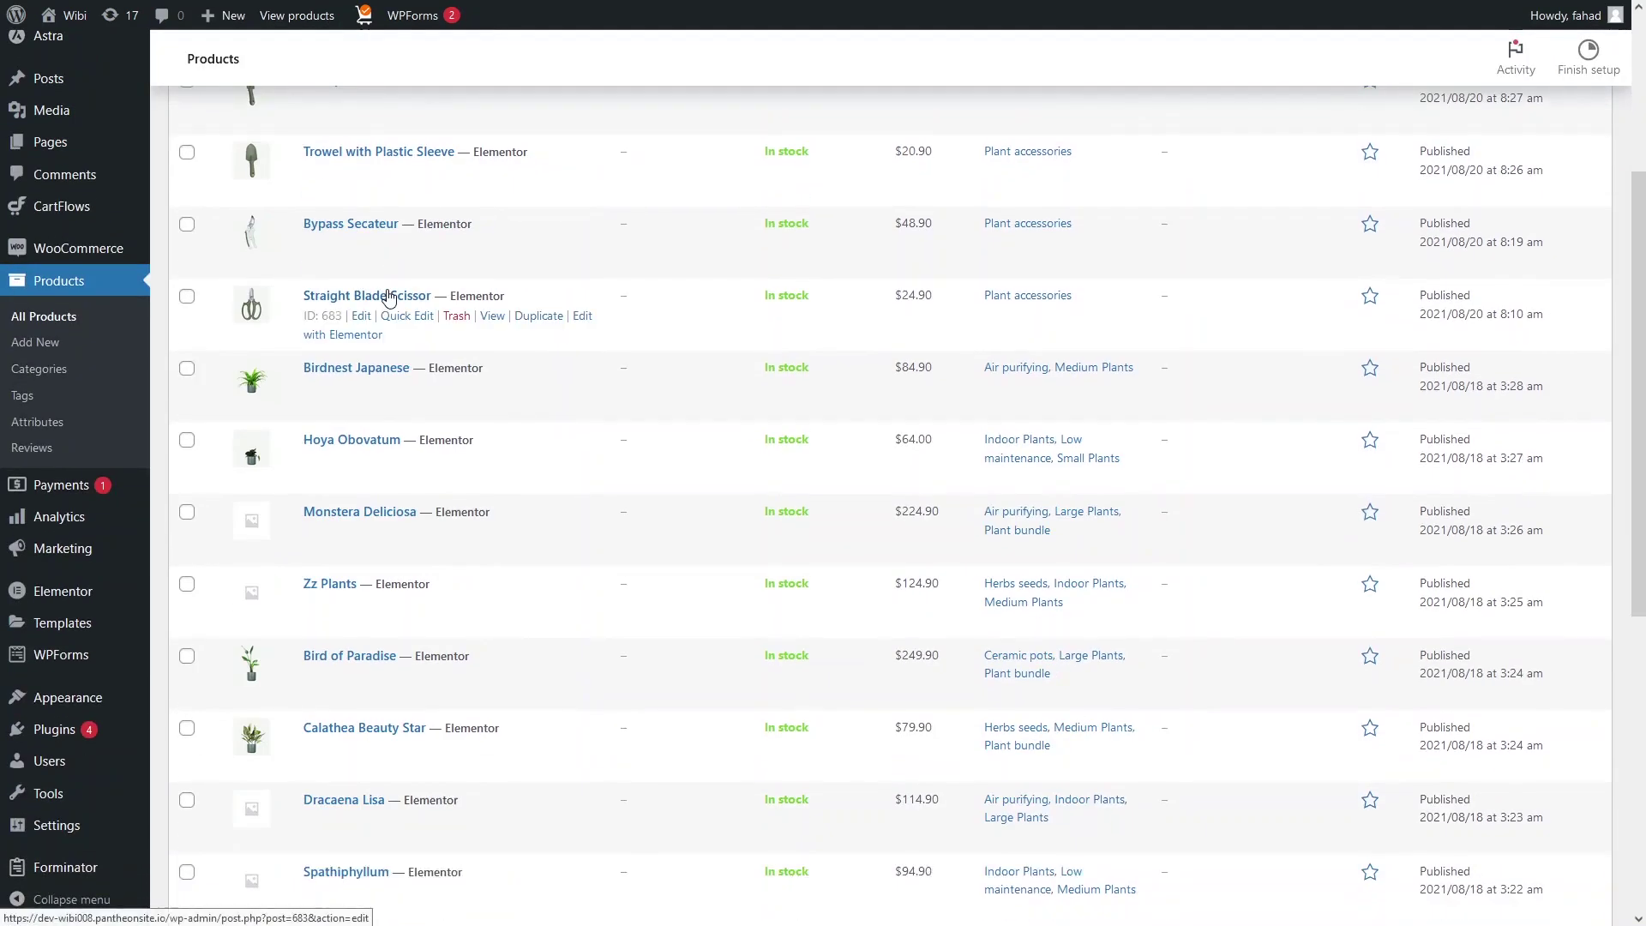
scroll(388, 298, up, 4)
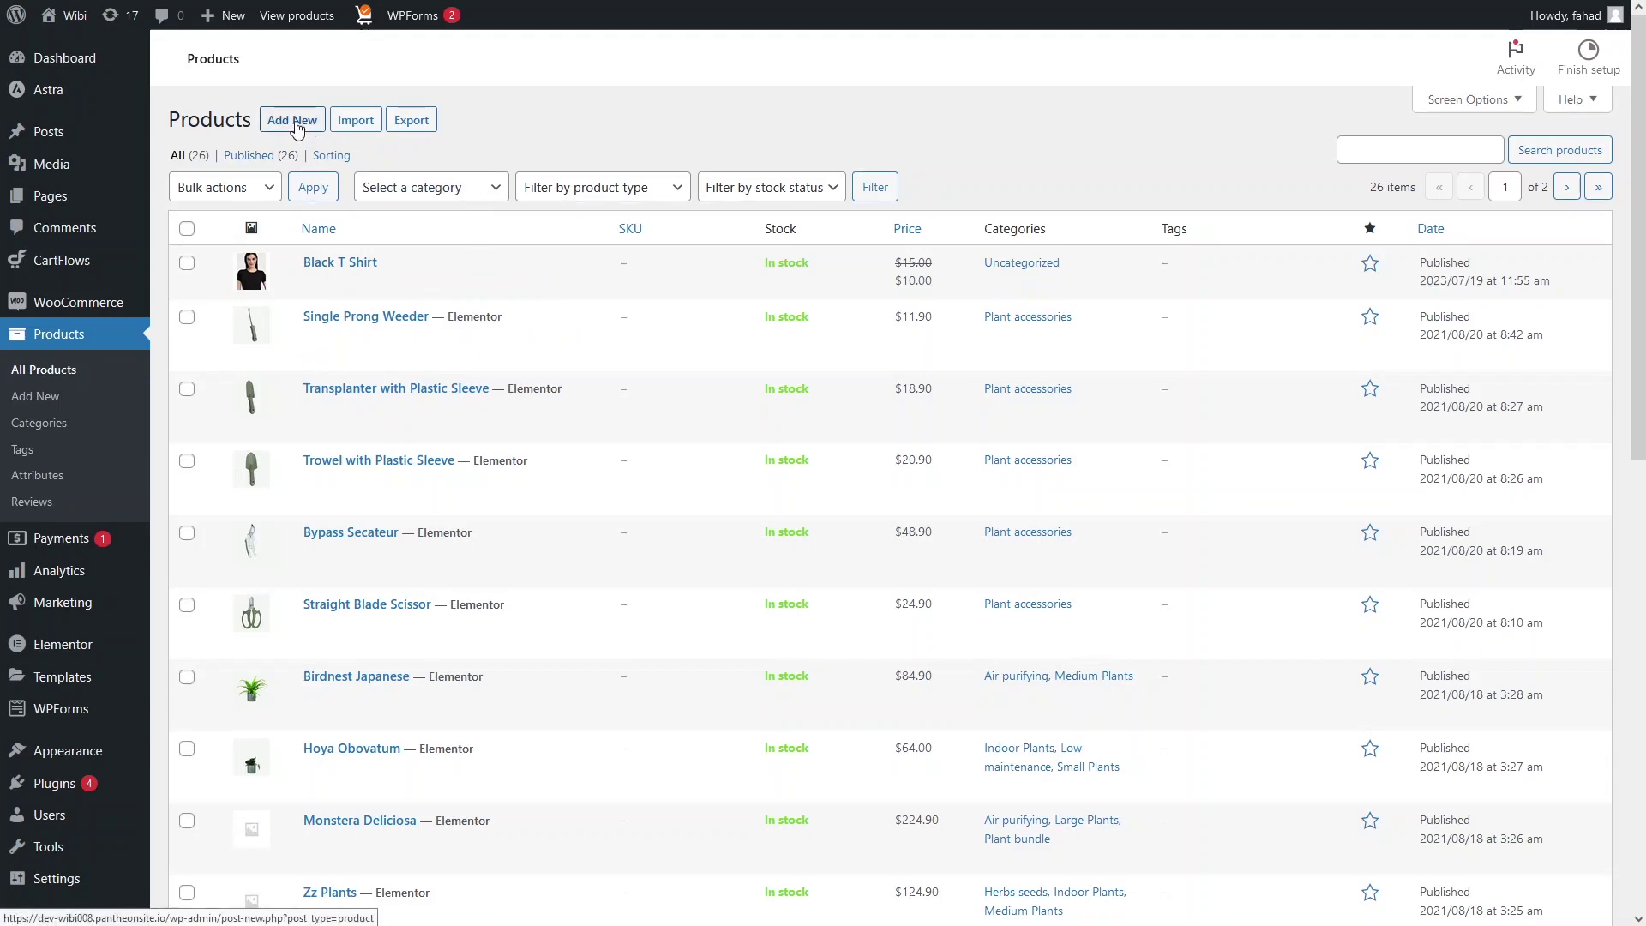
Add a new product named 'New Plant' and move into its description editor.
click(287, 125)
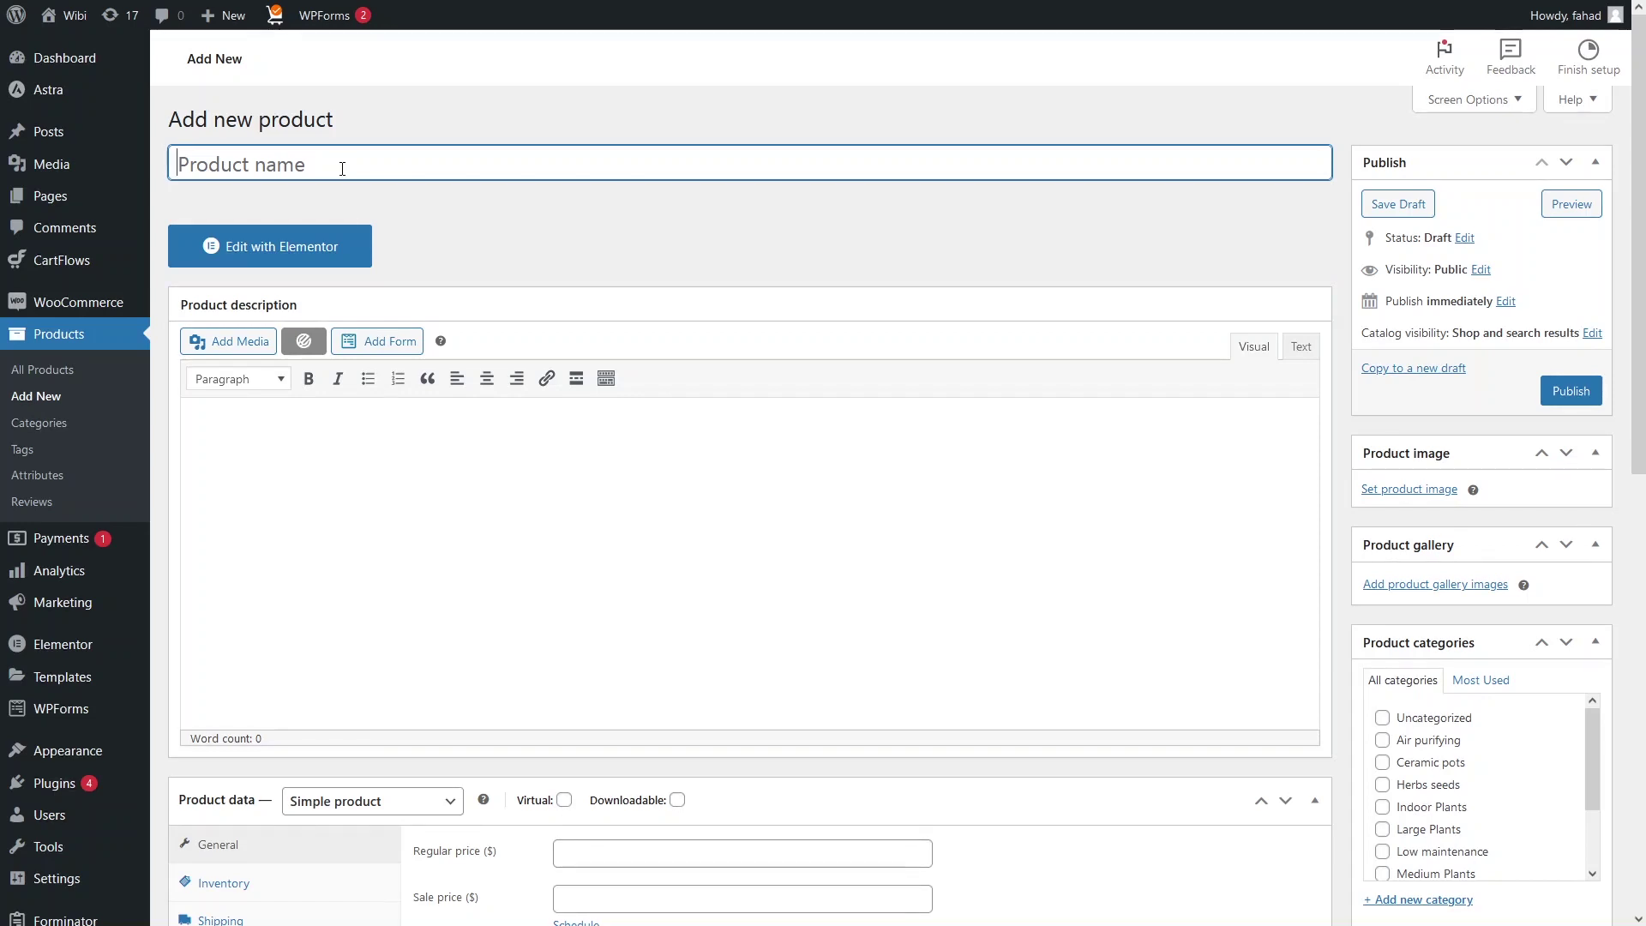
text(New Plant)
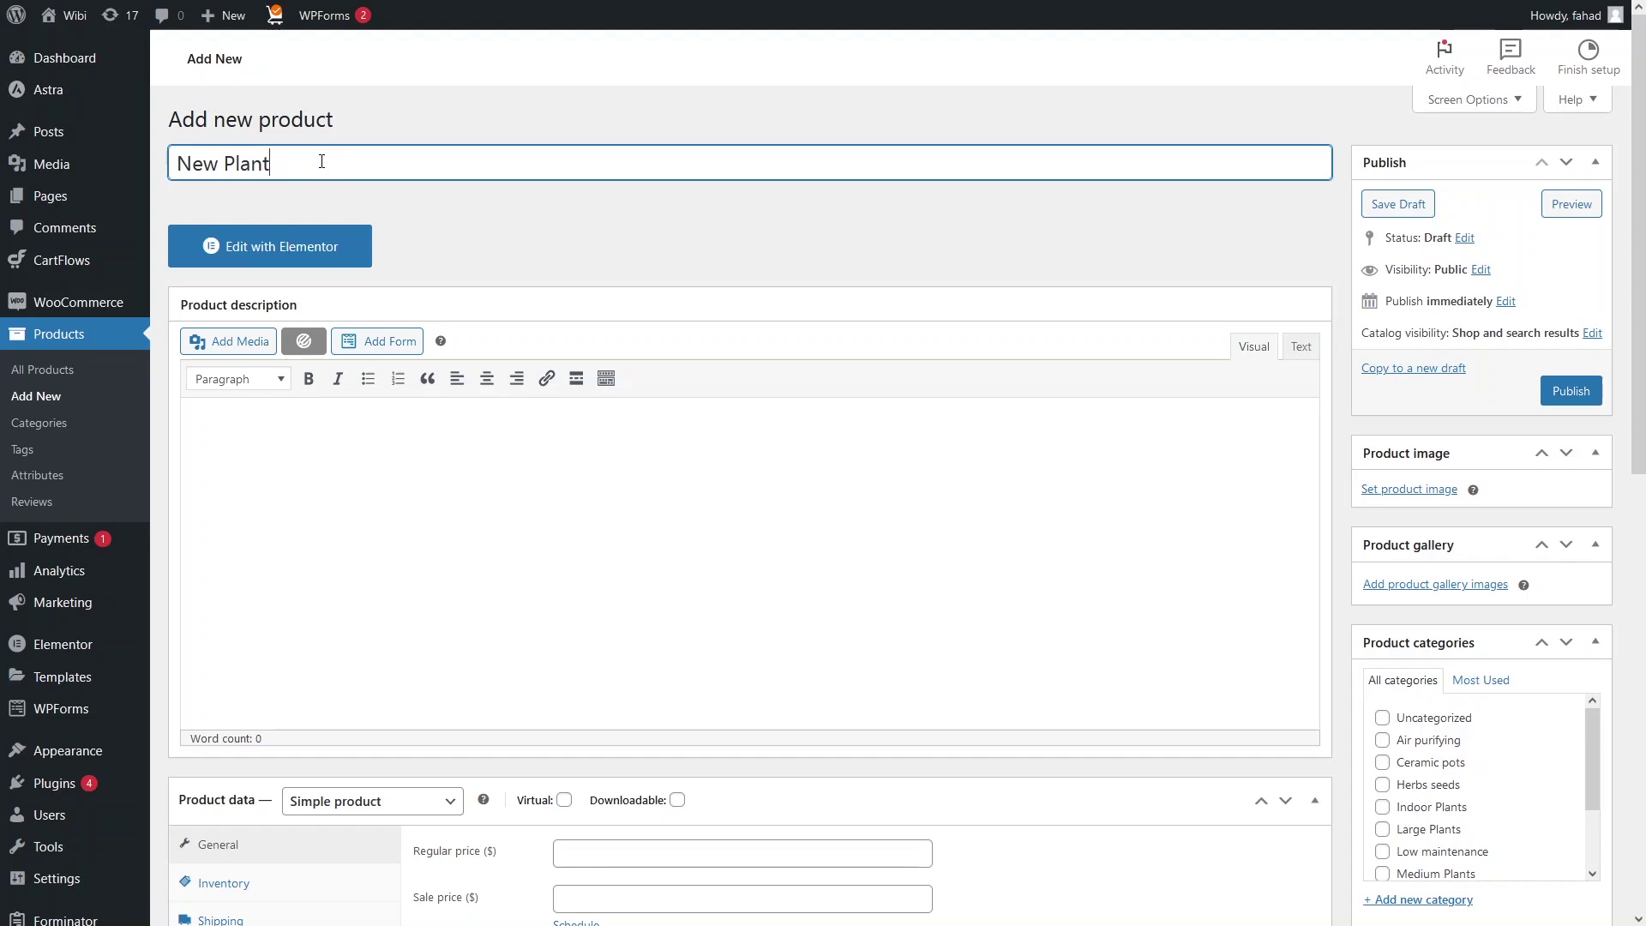
scroll(313, 257, down, 1)
click(313, 356)
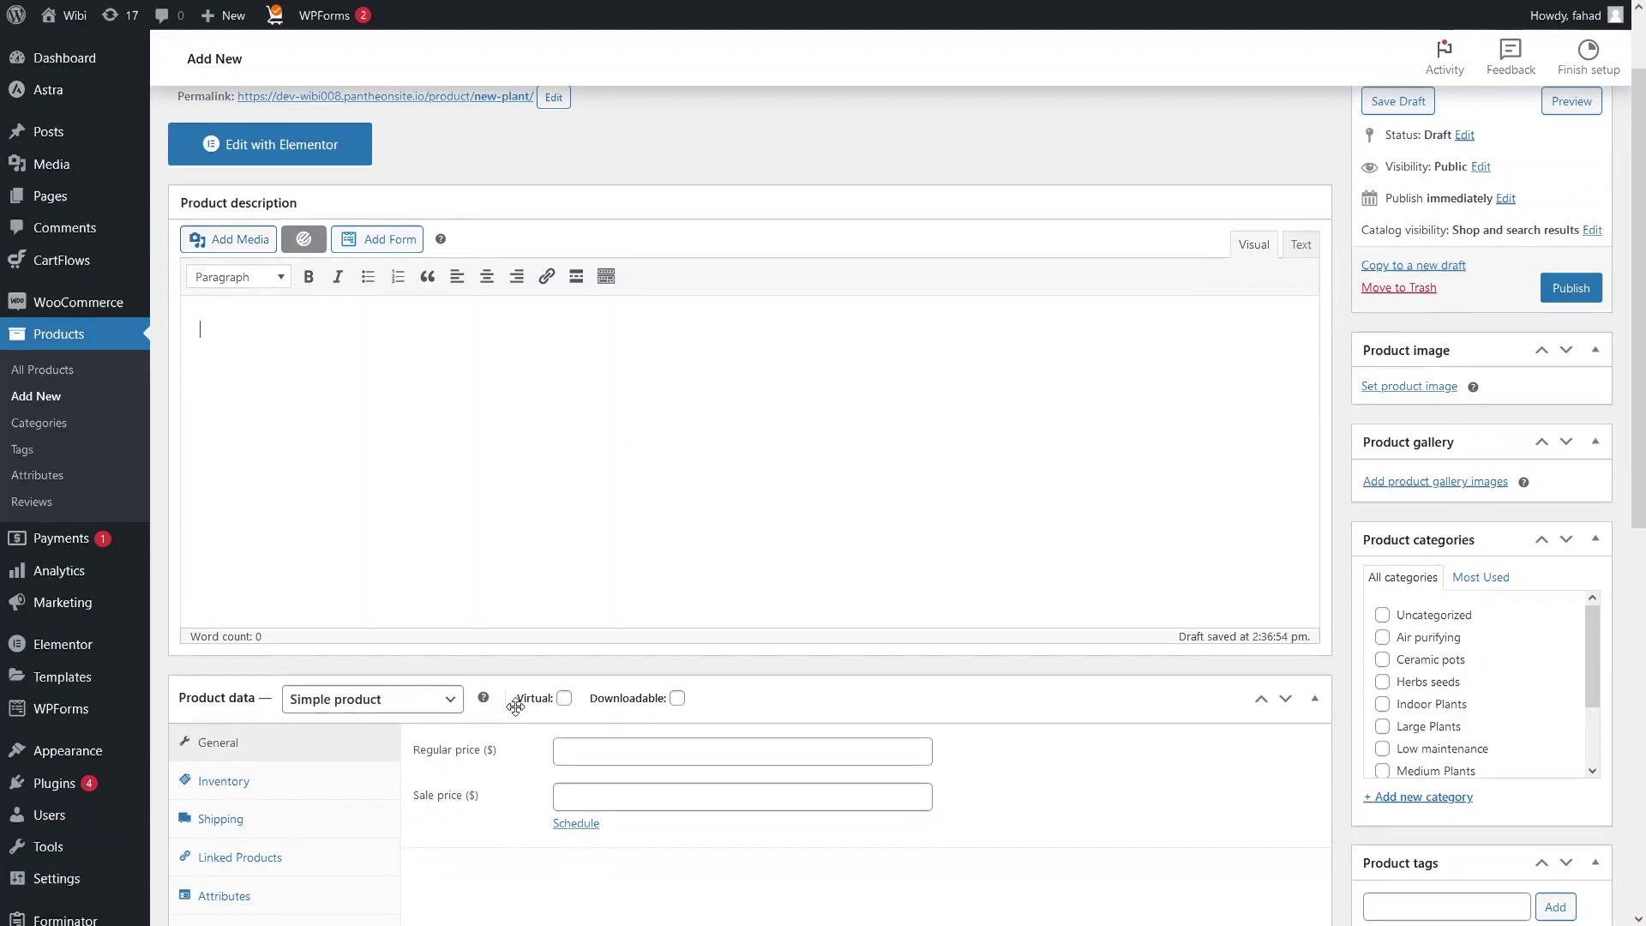
scroll(515, 678, down, 5)
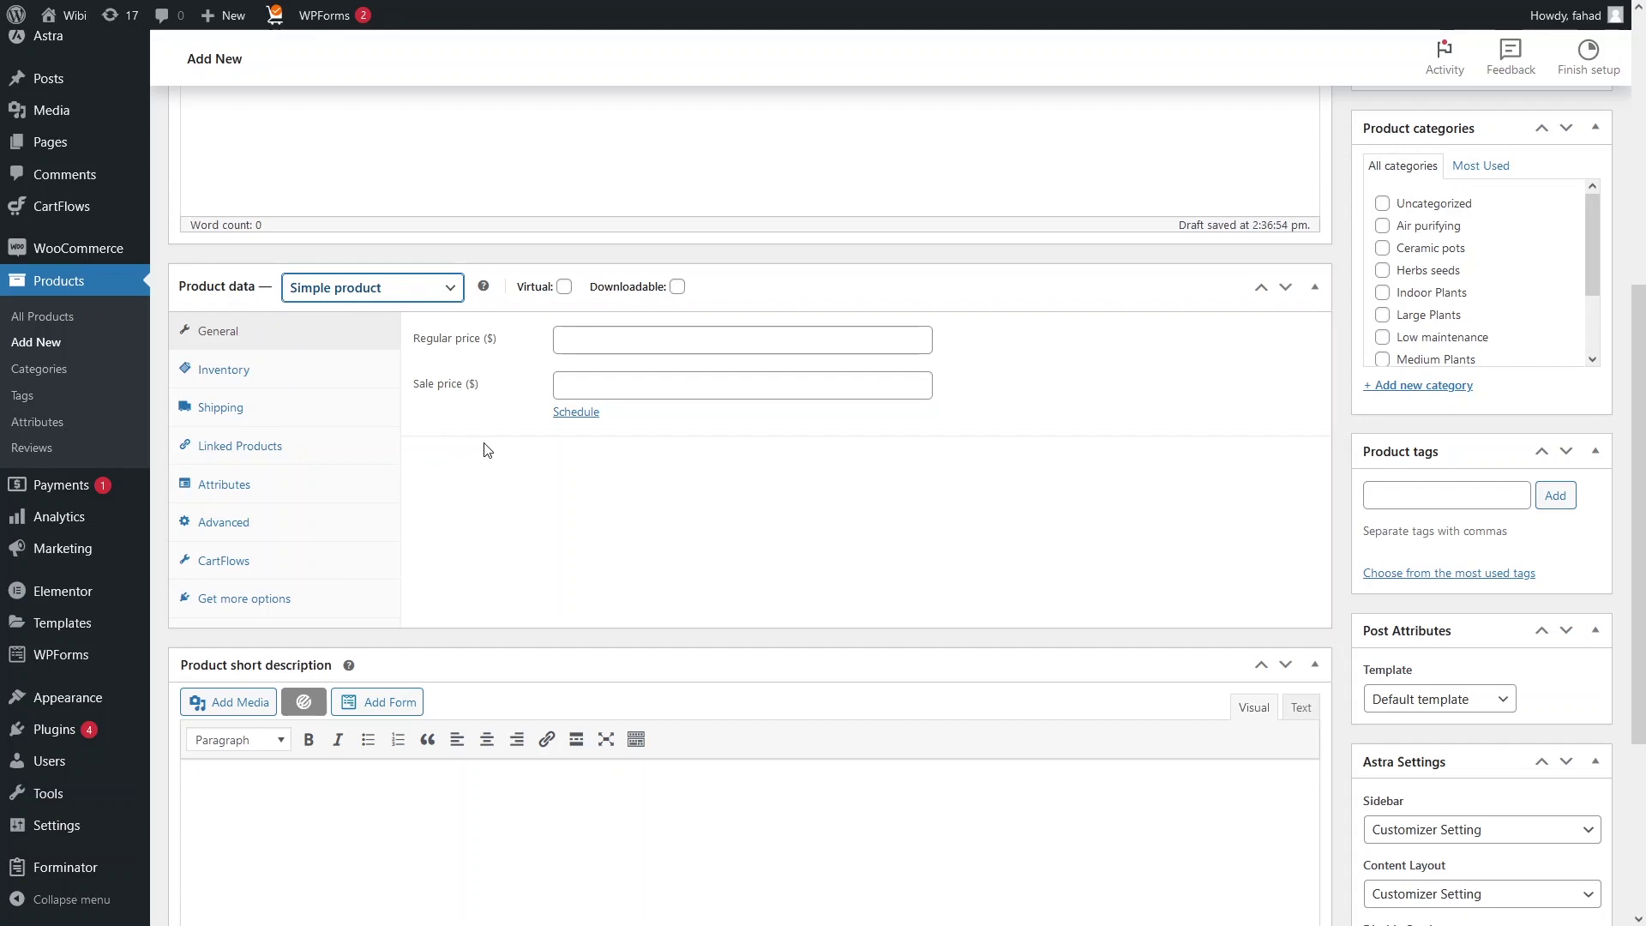
Leave New Plant non-virtual and non-downloadable, and enter a regular price of 15.
click(564, 288)
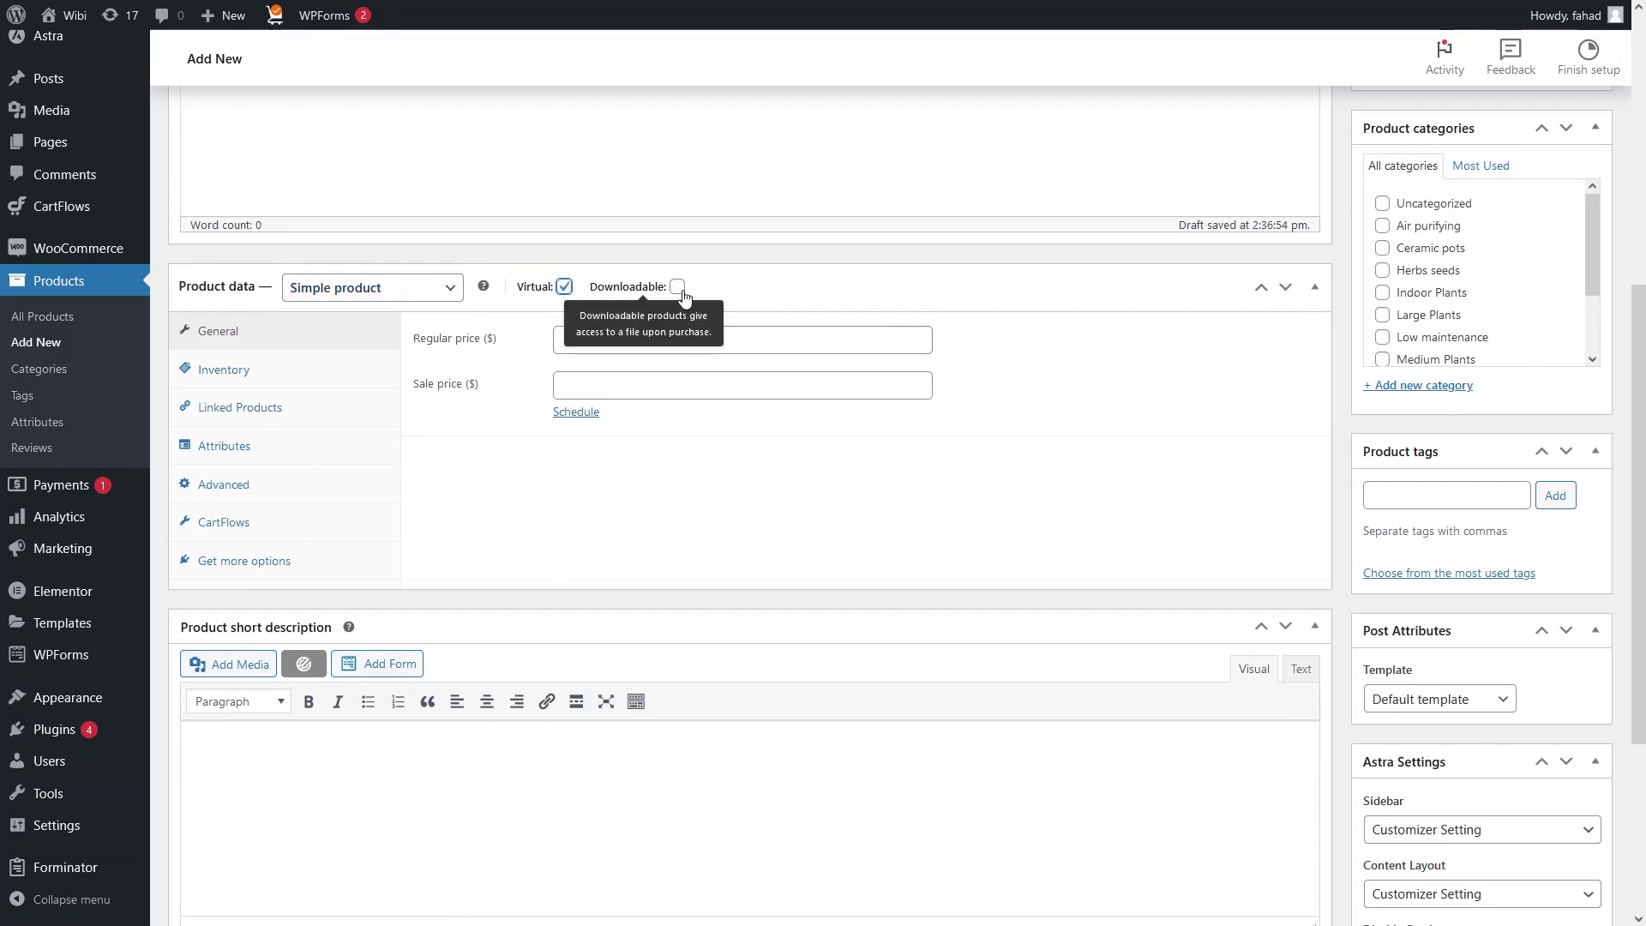
click(678, 287)
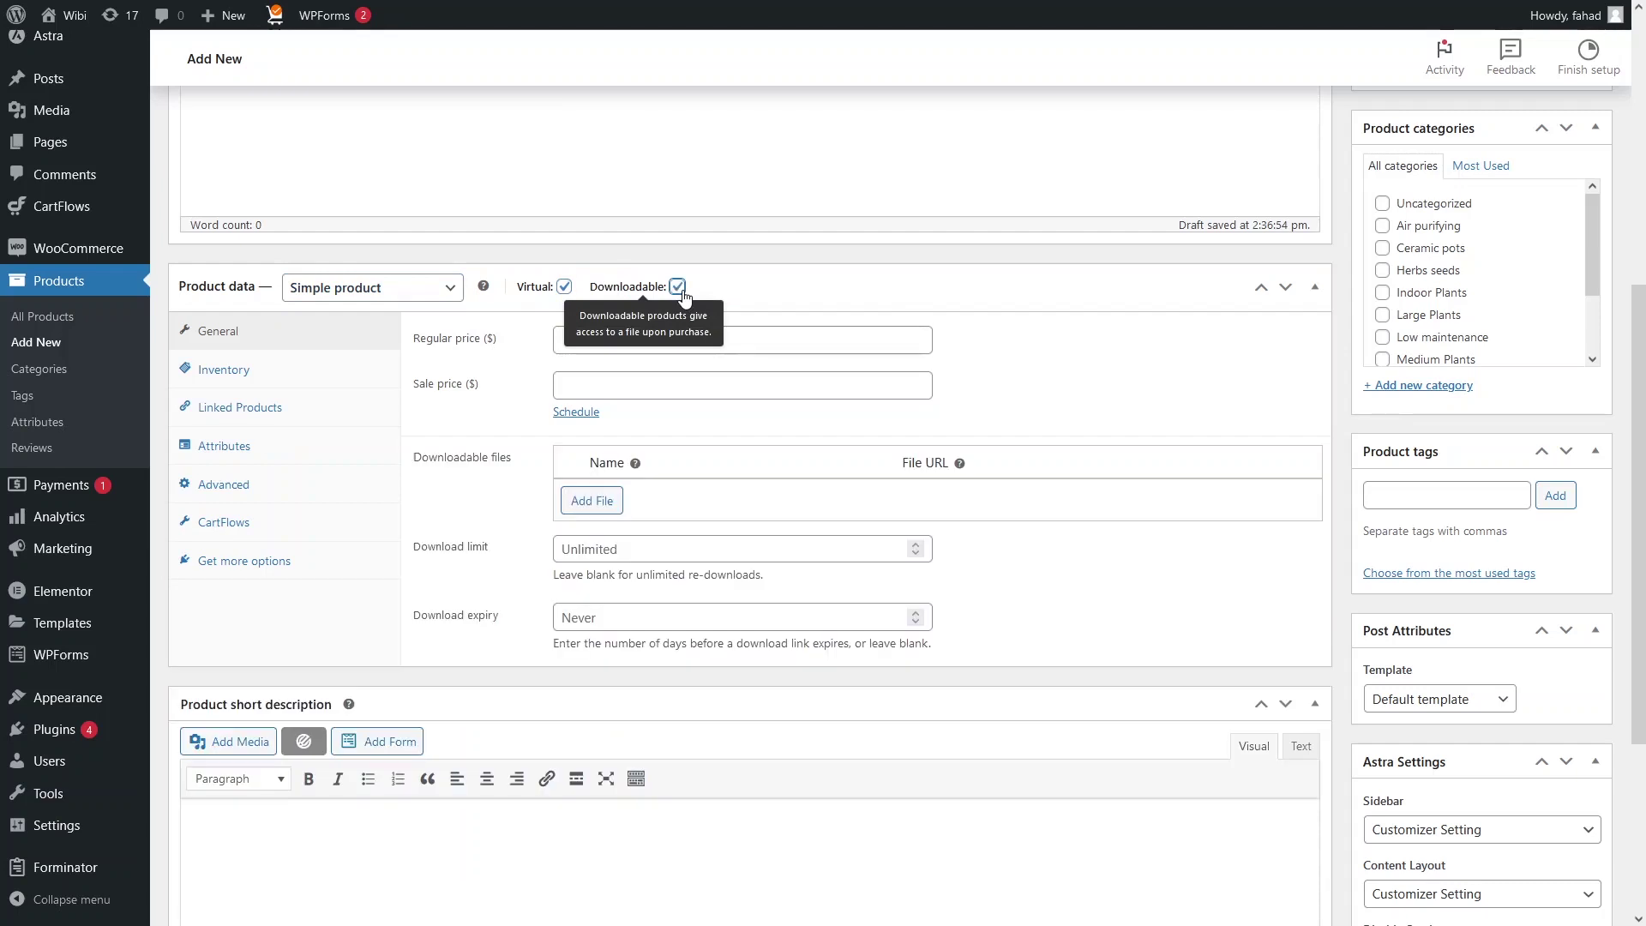
click(678, 288)
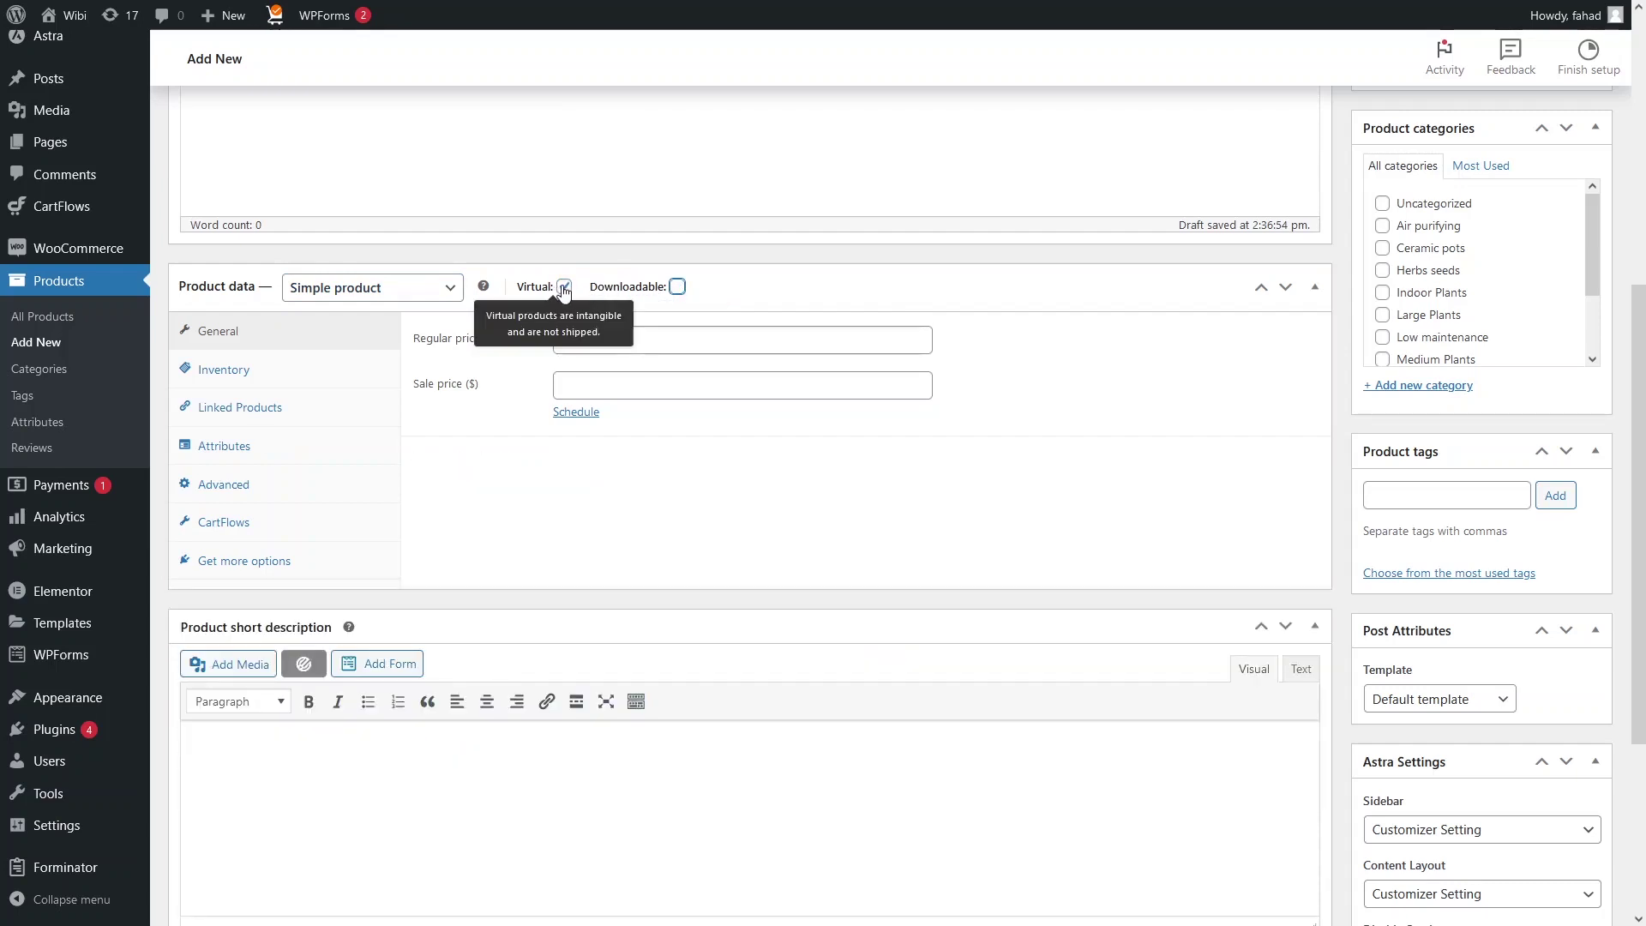
click(564, 288)
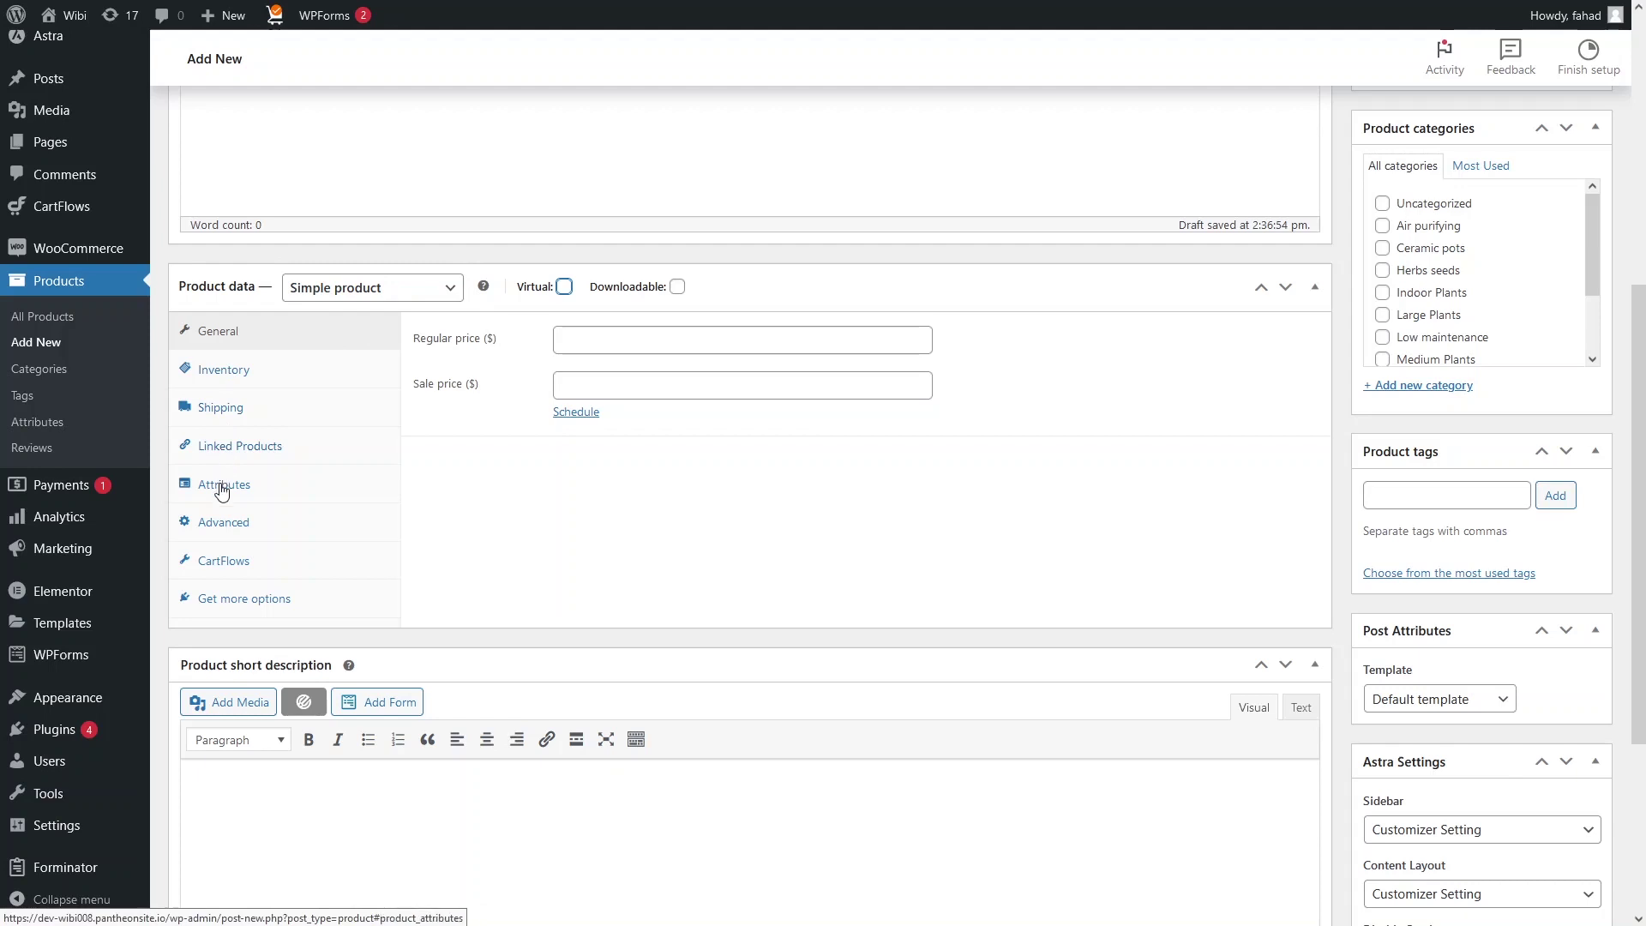
click(691, 340)
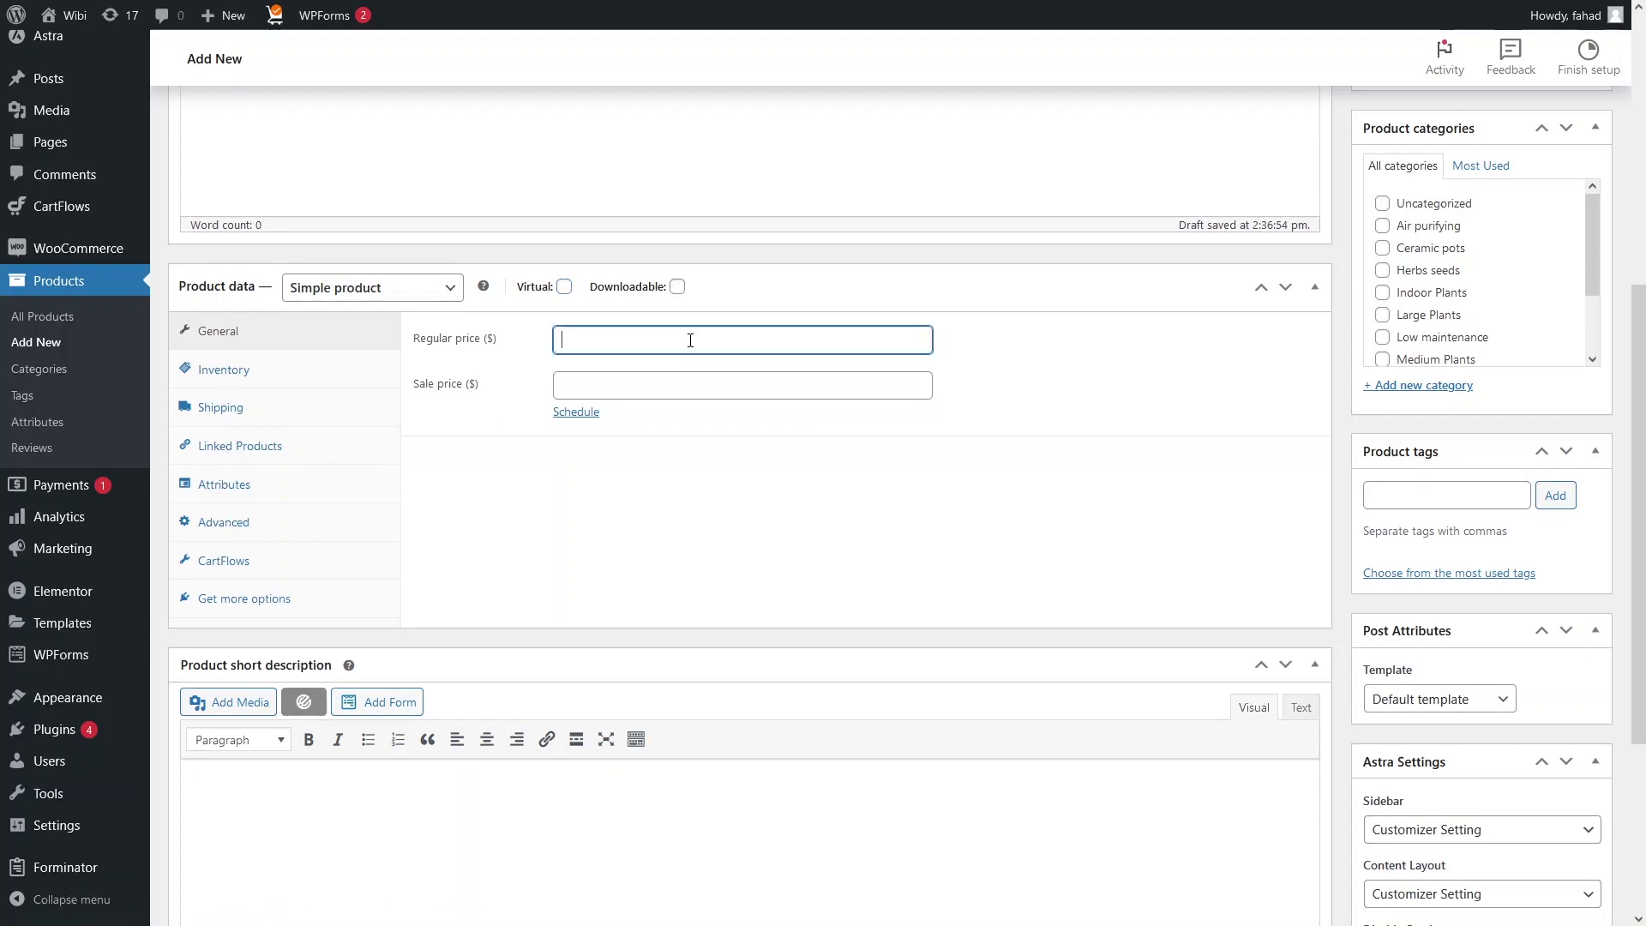
text(10)
scroll(643, 519, down, 4)
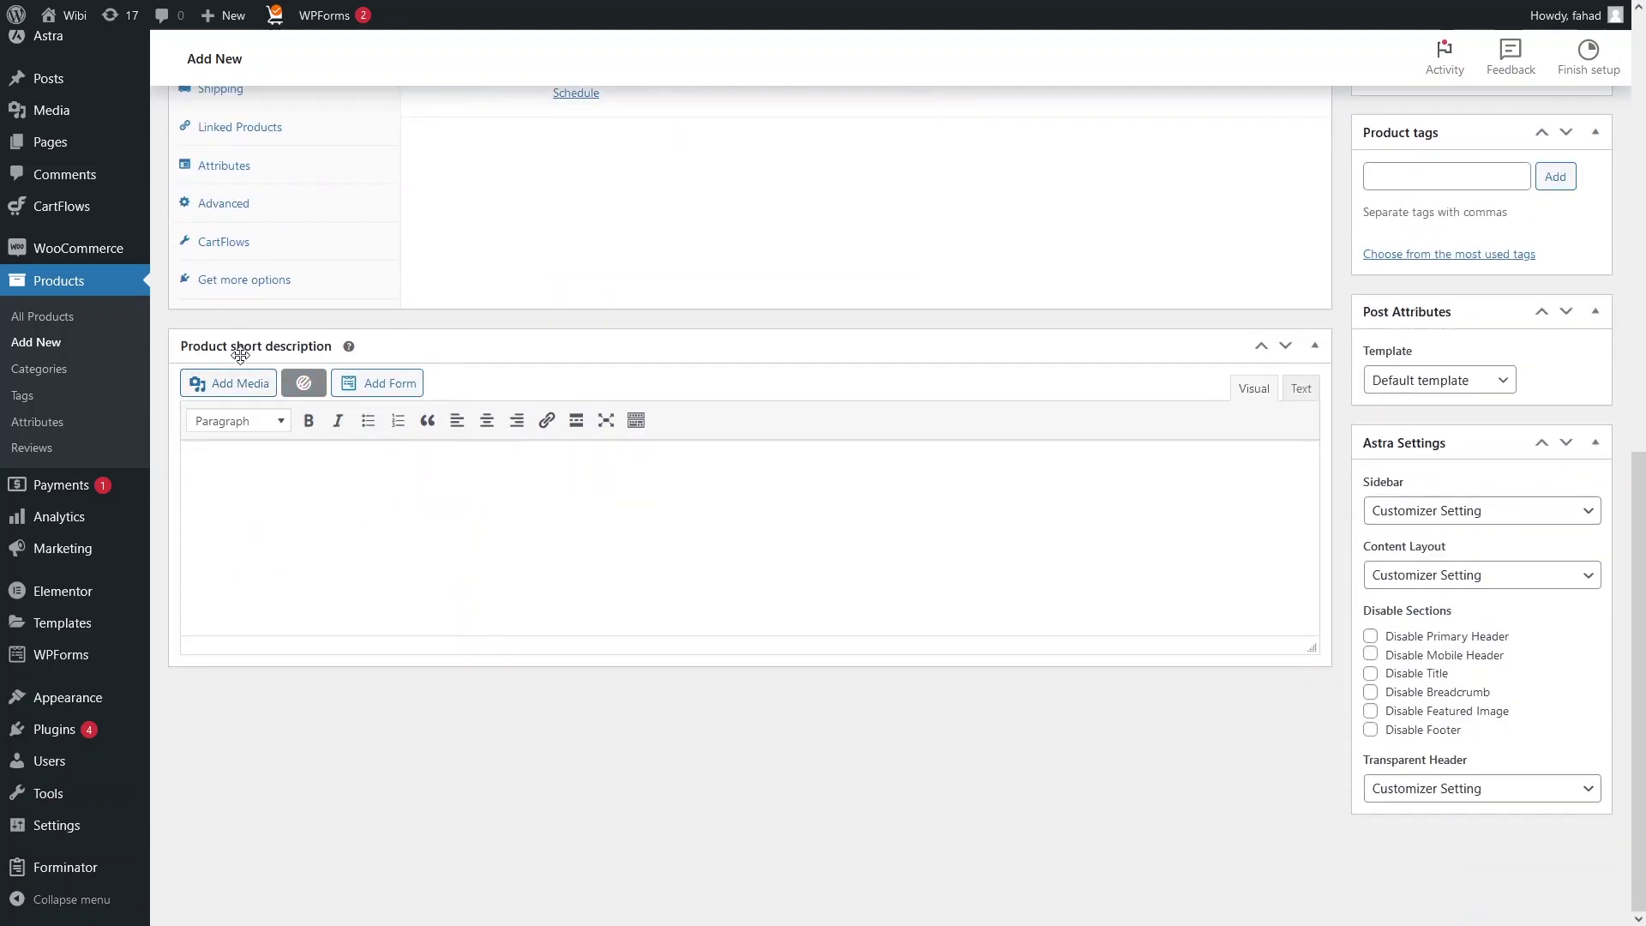
scroll(1360, 393, up, 9)
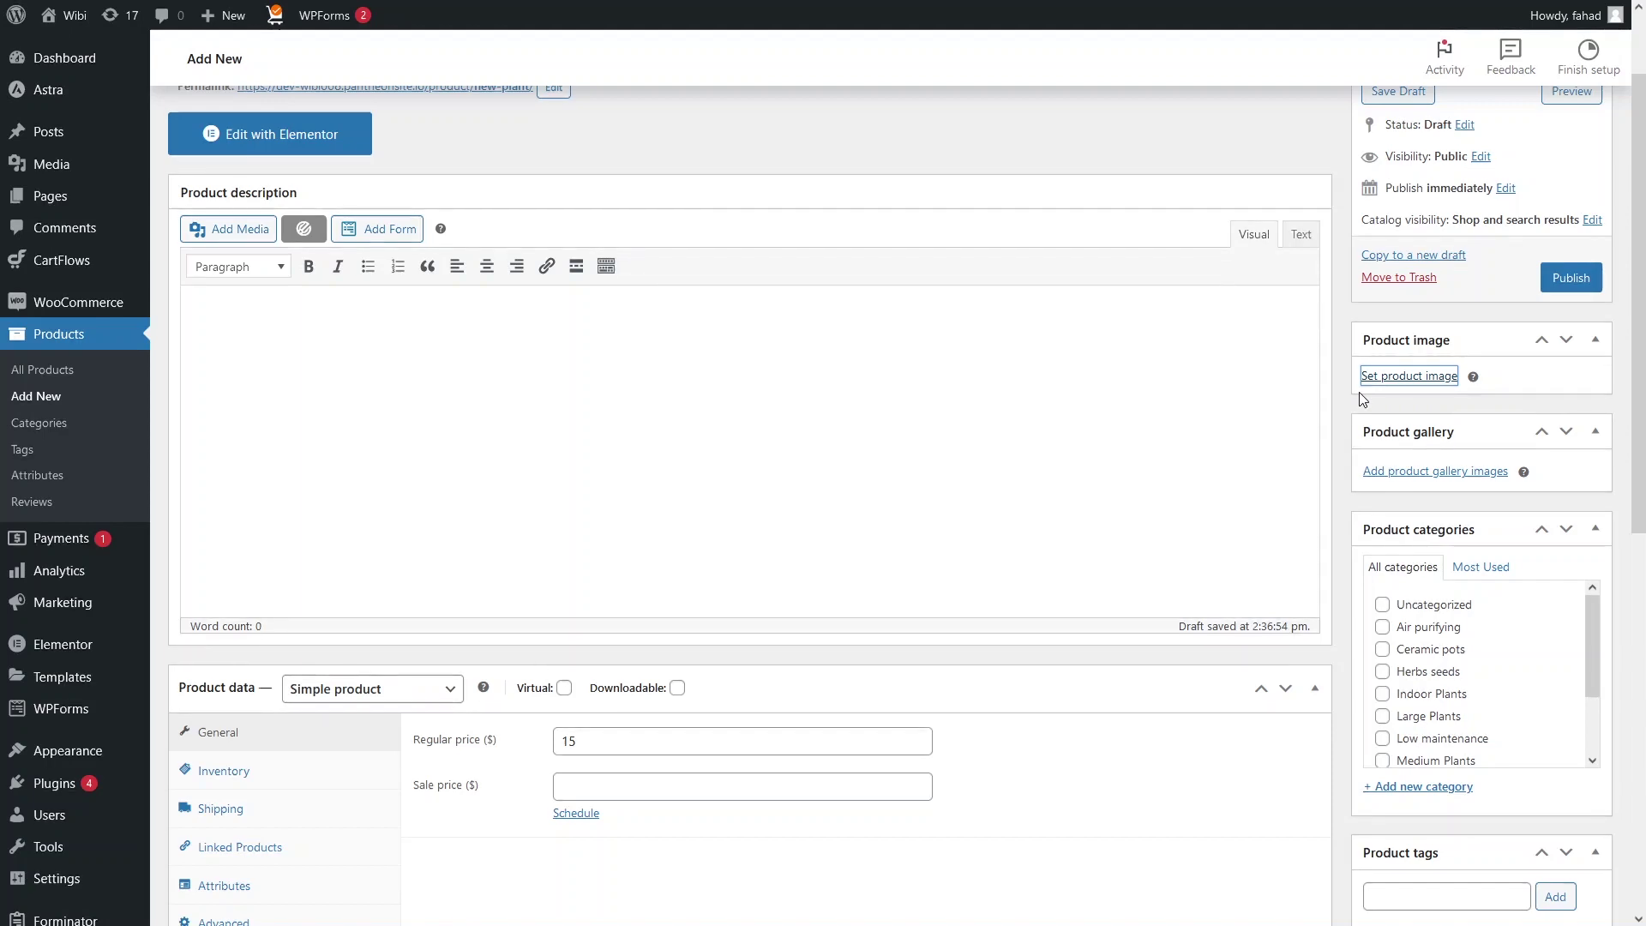
Set the green-potted, round-leaved plant photo from the Media Library as the product image.
click(1392, 379)
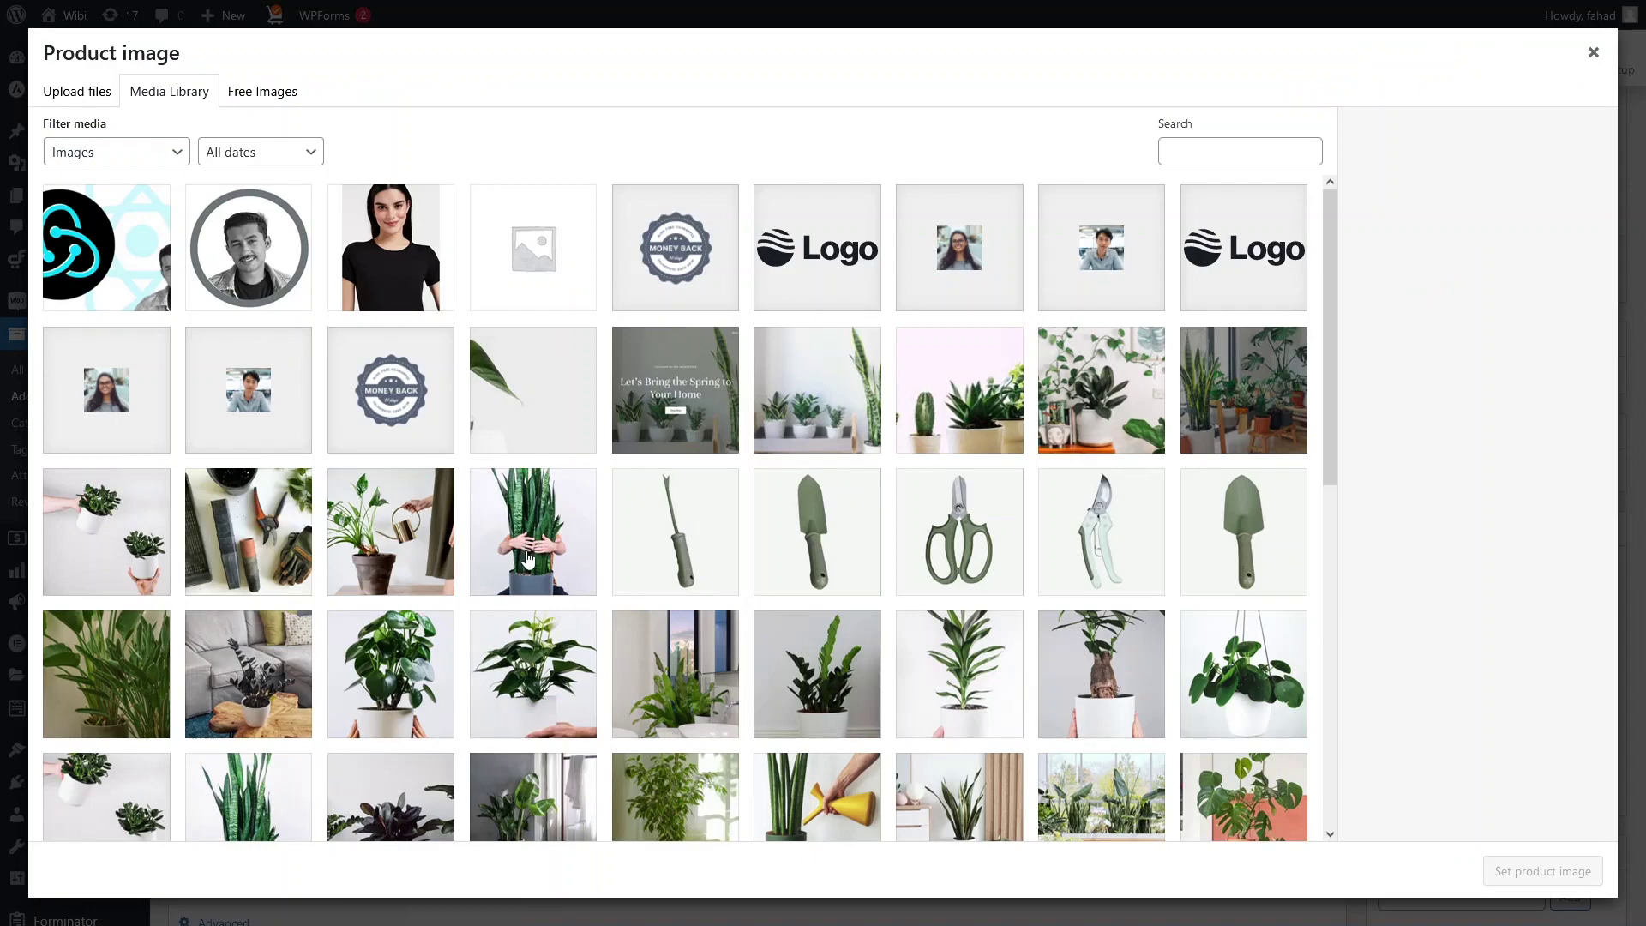
scroll(526, 551, down, 5)
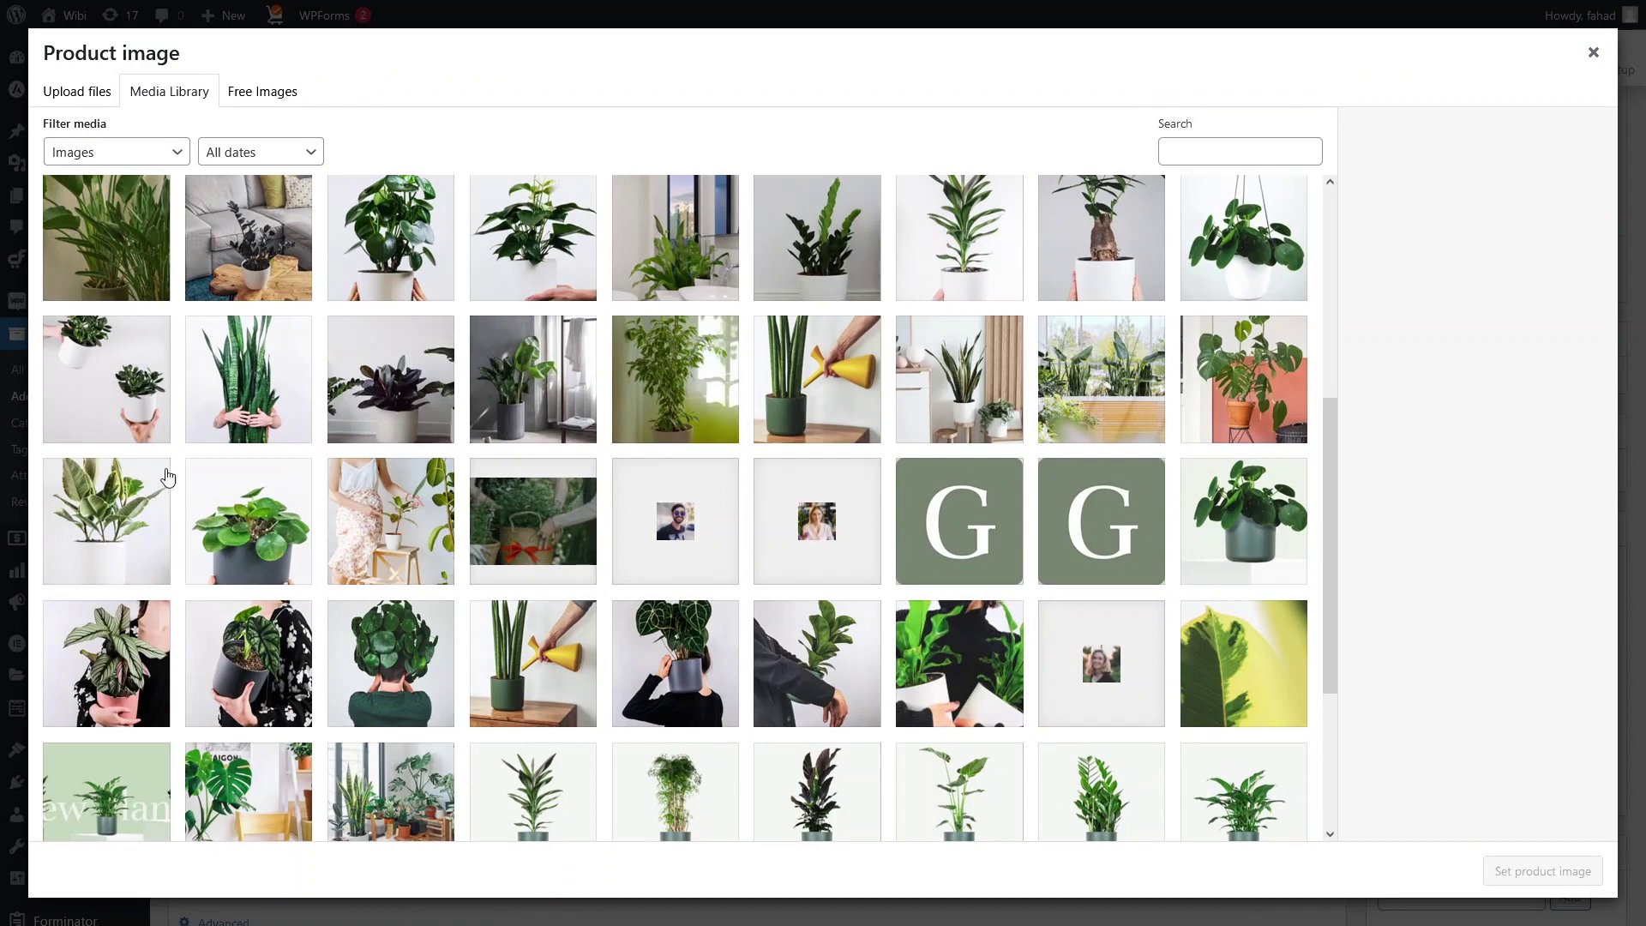
click(1225, 524)
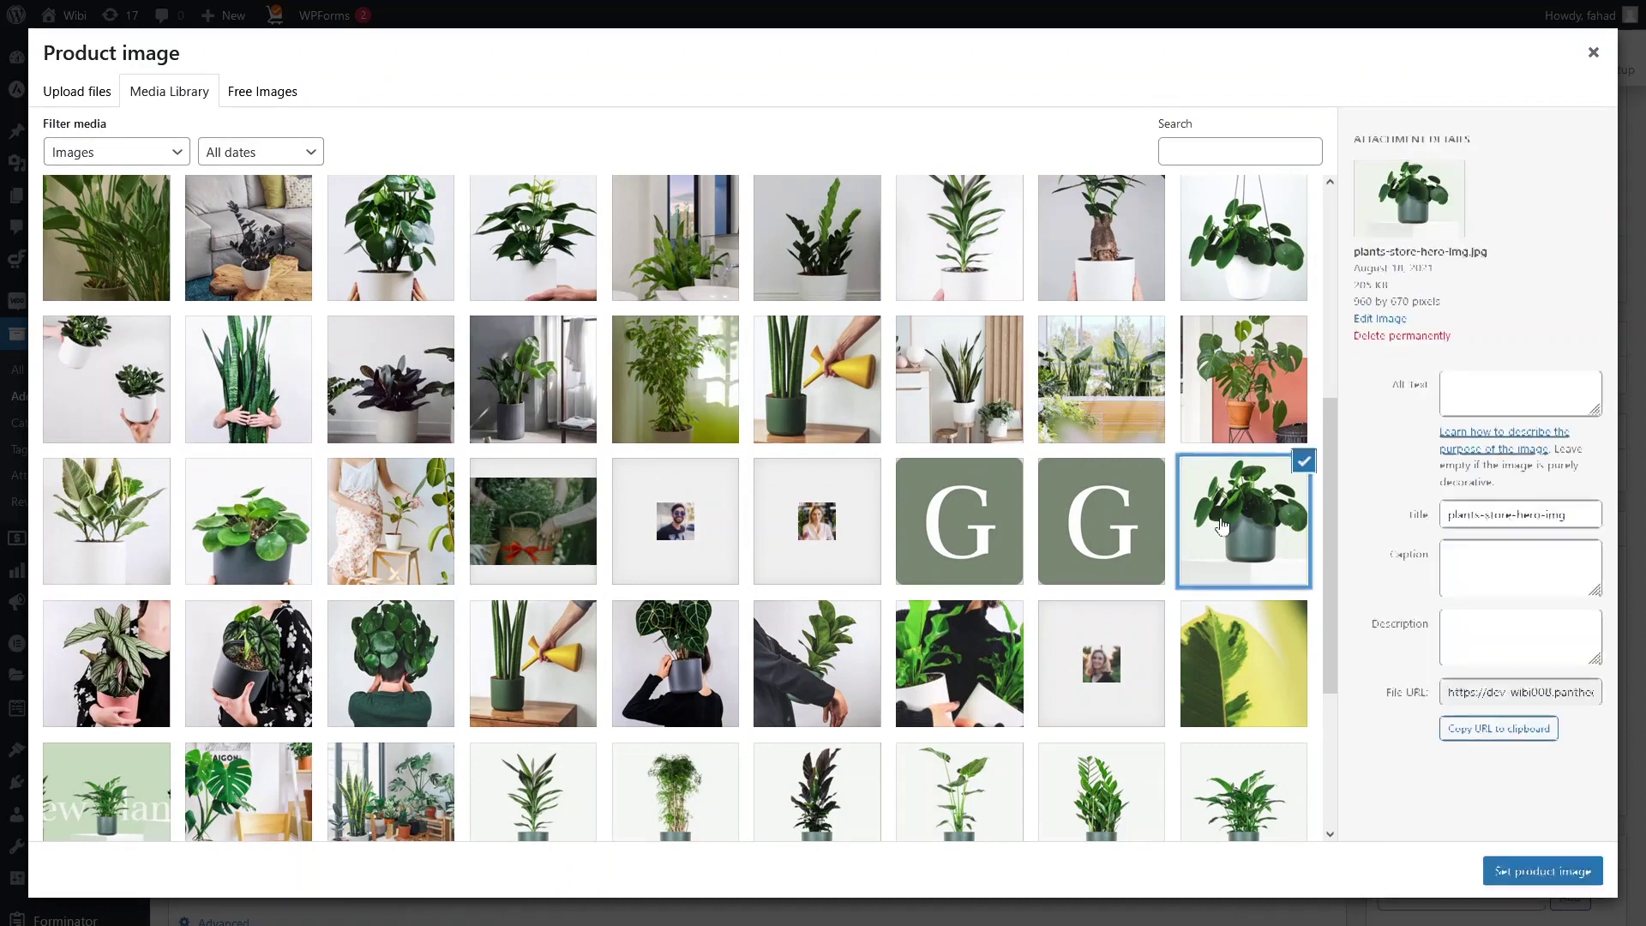
click(1524, 880)
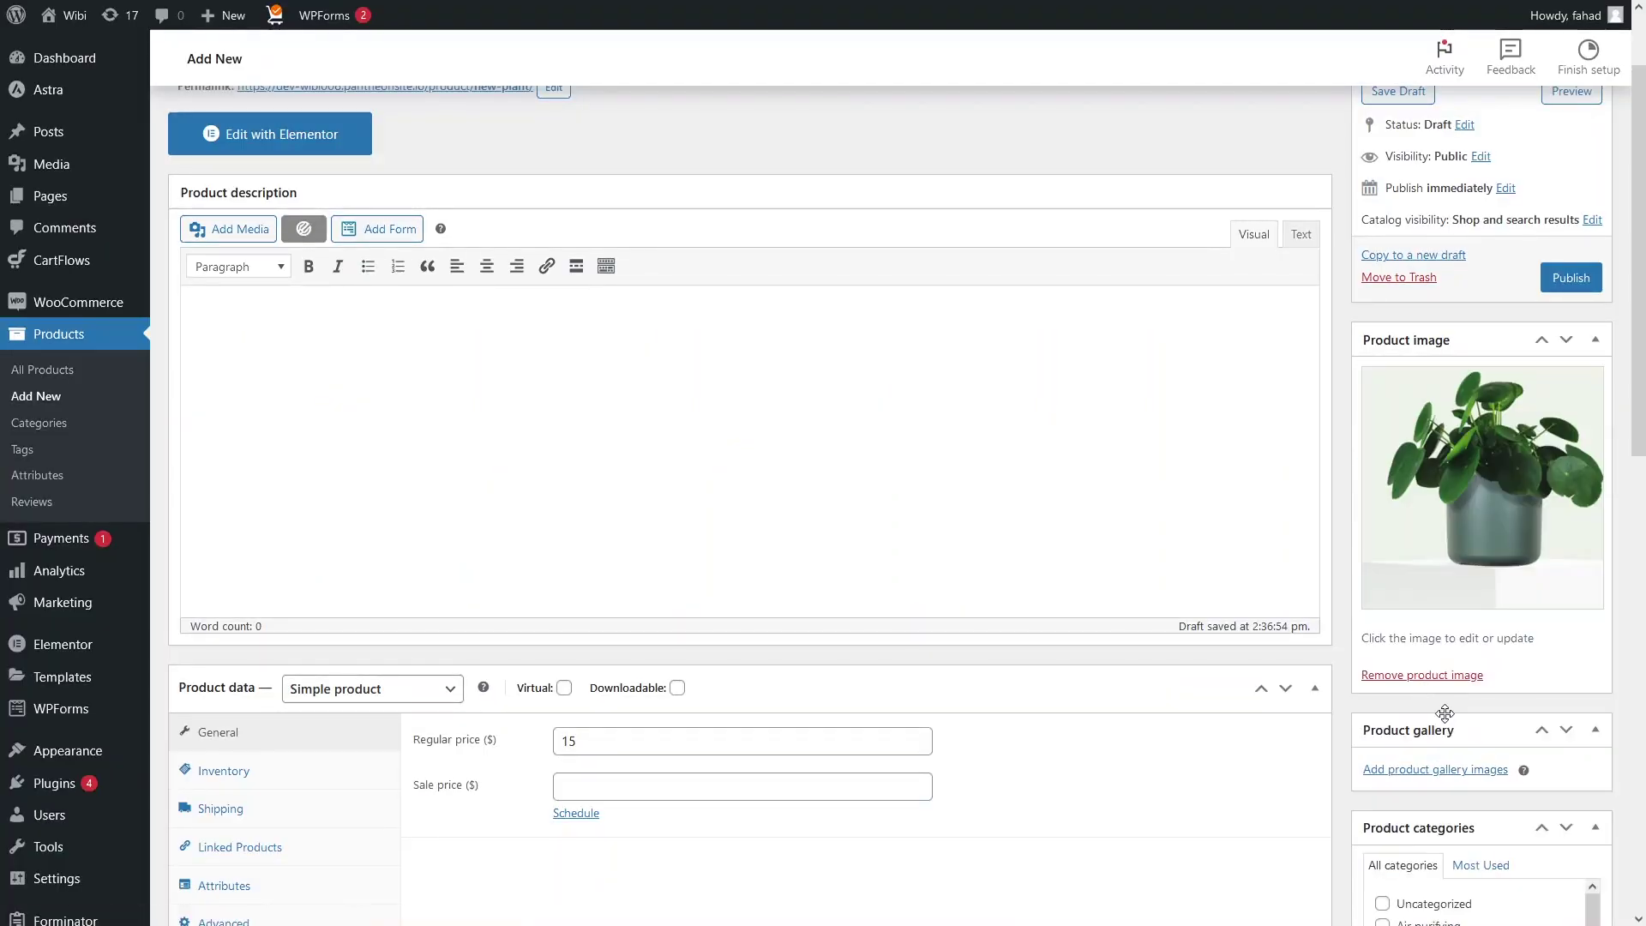
scroll(1444, 713, down, 1)
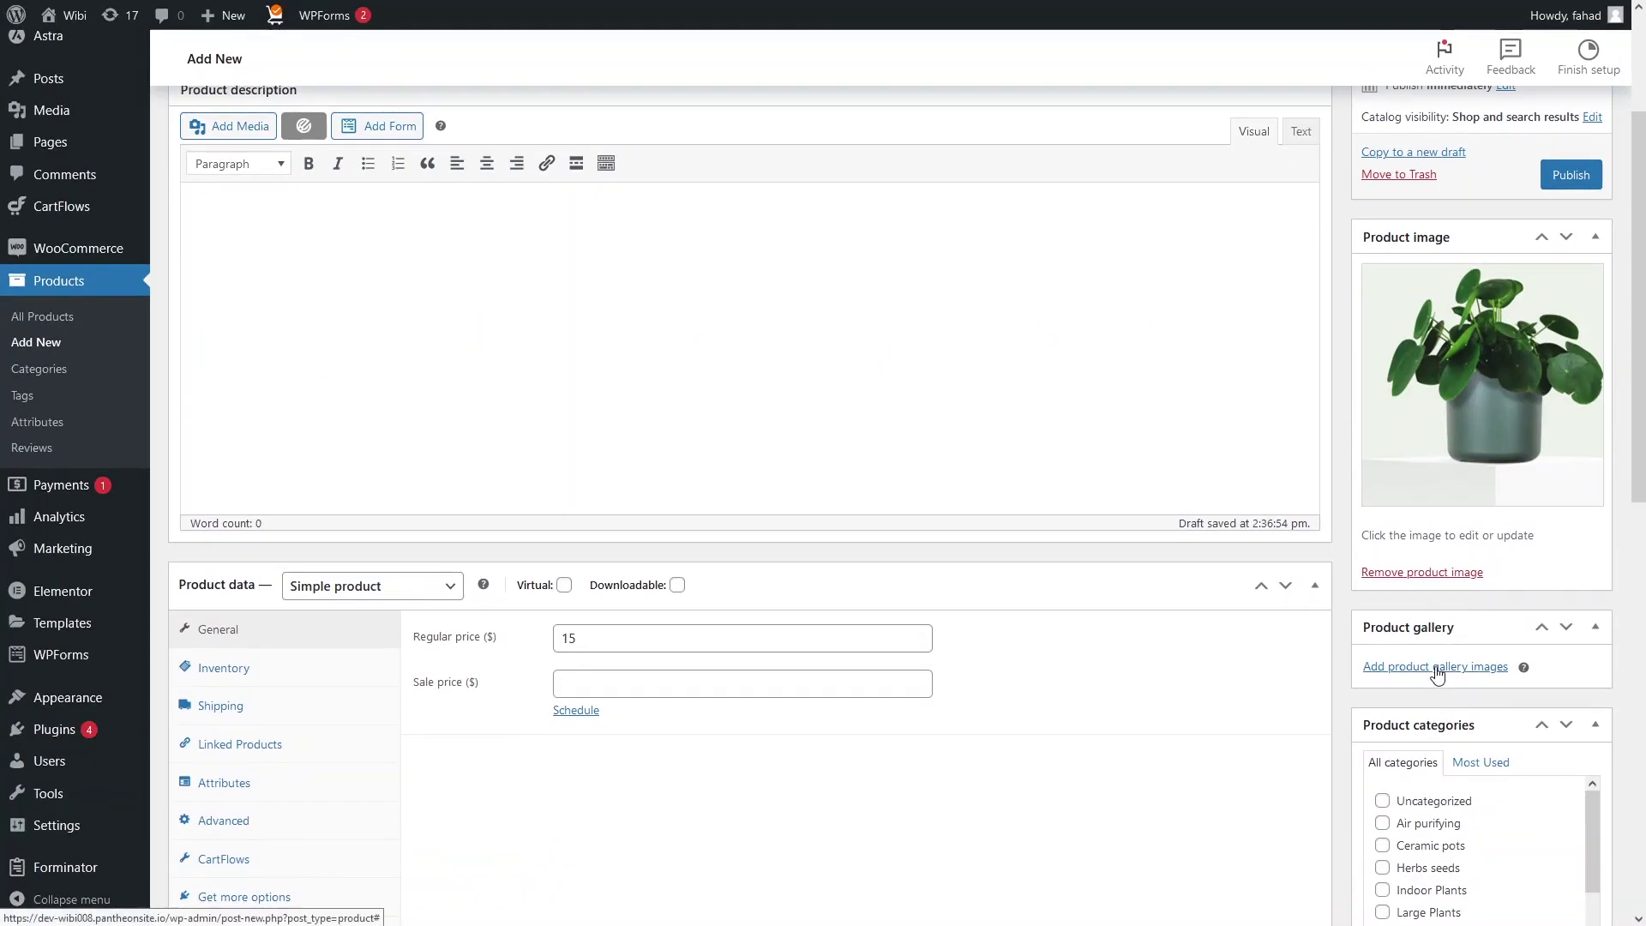
scroll(1438, 675, down, 3)
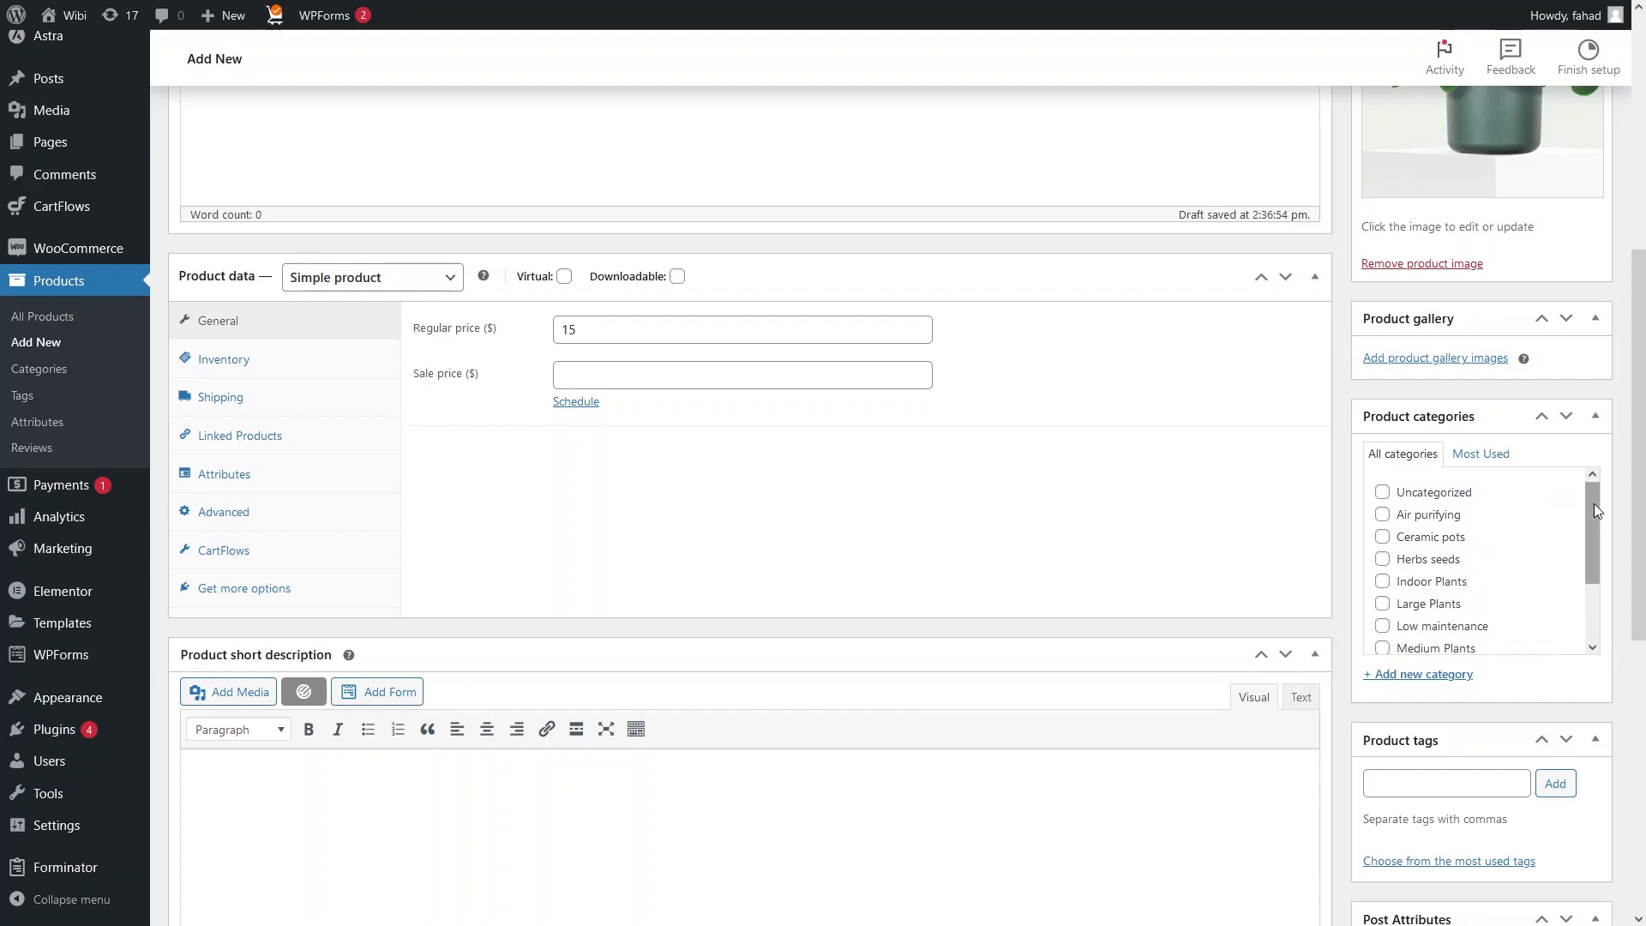
Add a product category named 'New Category' and tick it for New Plant.
click(1427, 678)
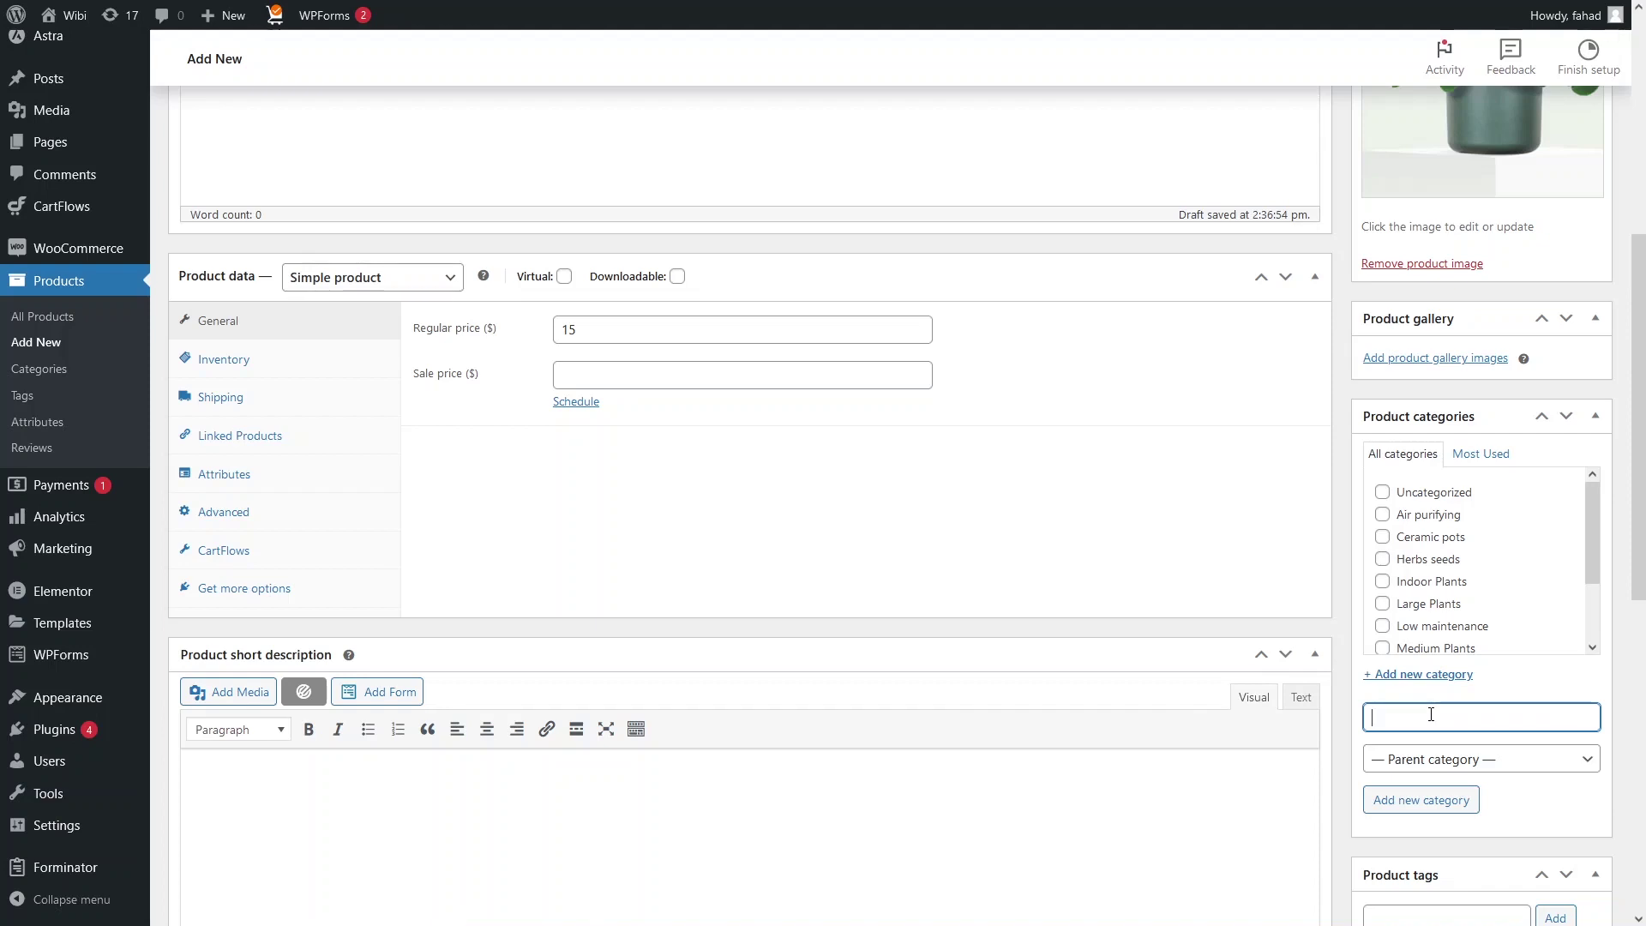
text(New Category)
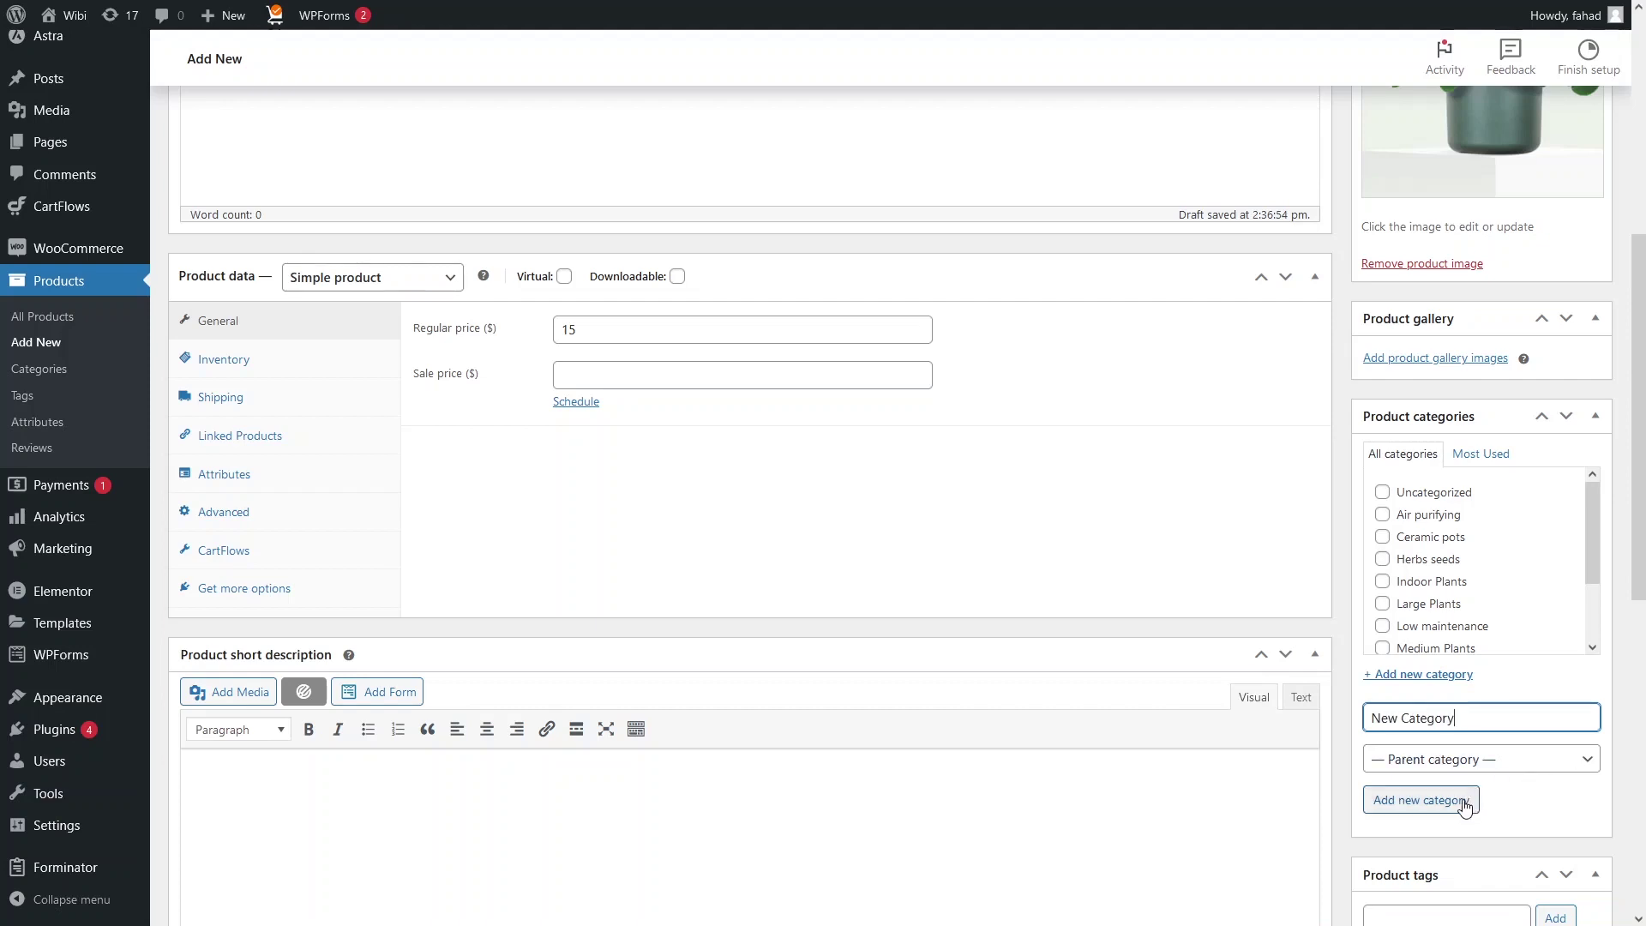
click(1465, 808)
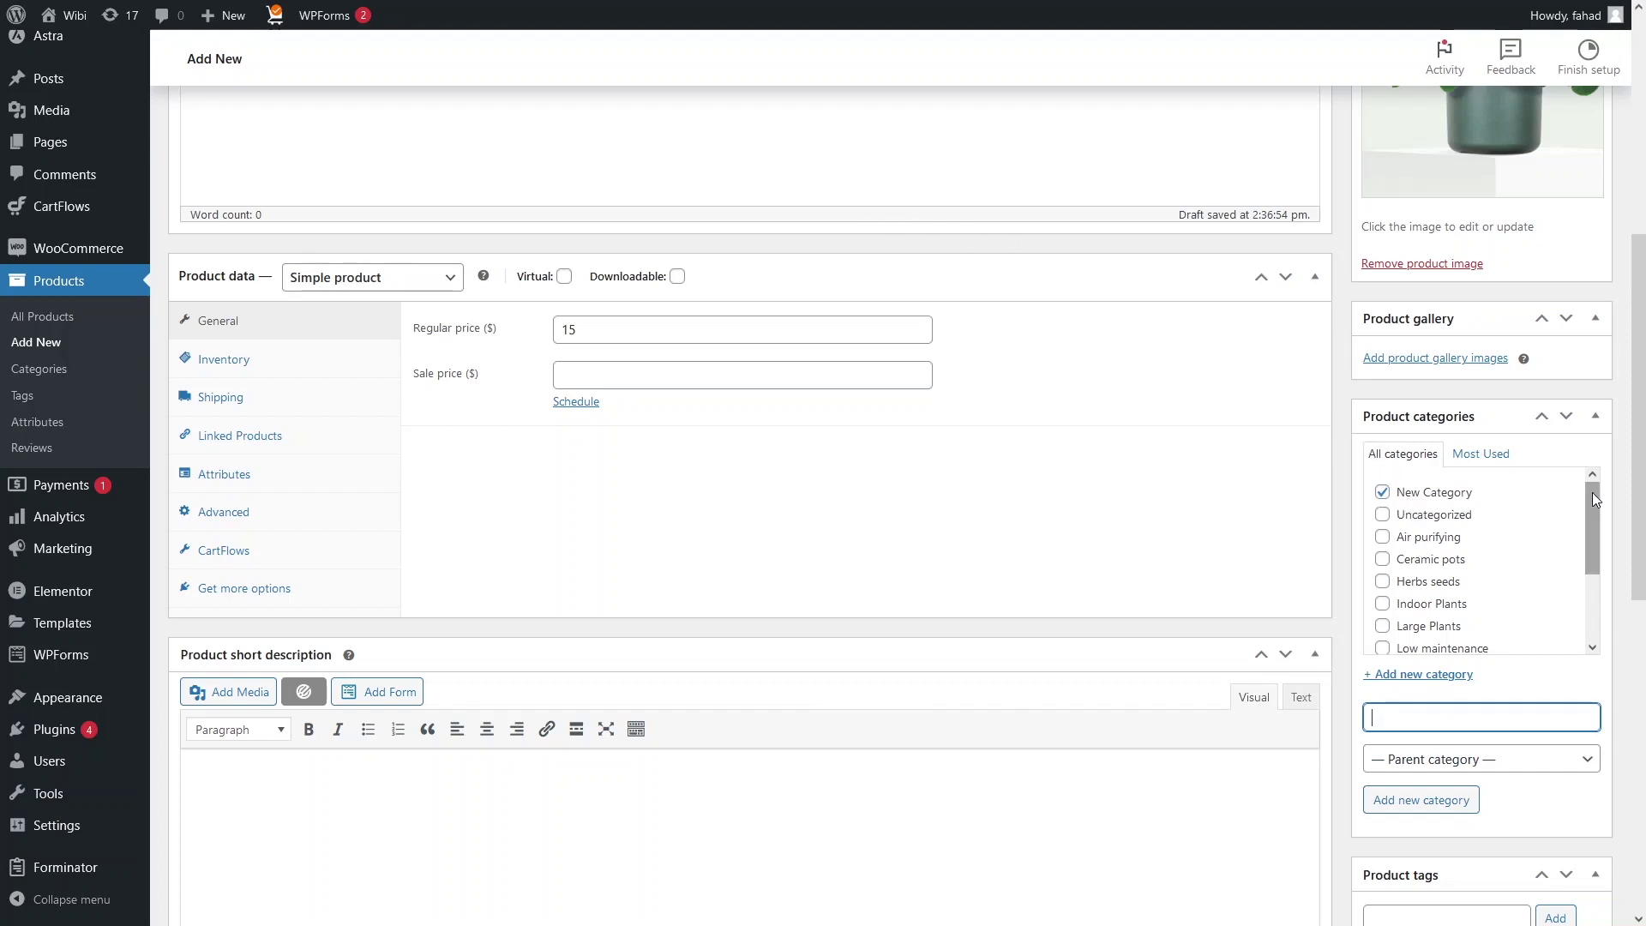
scroll(1643, 437, up, 1)
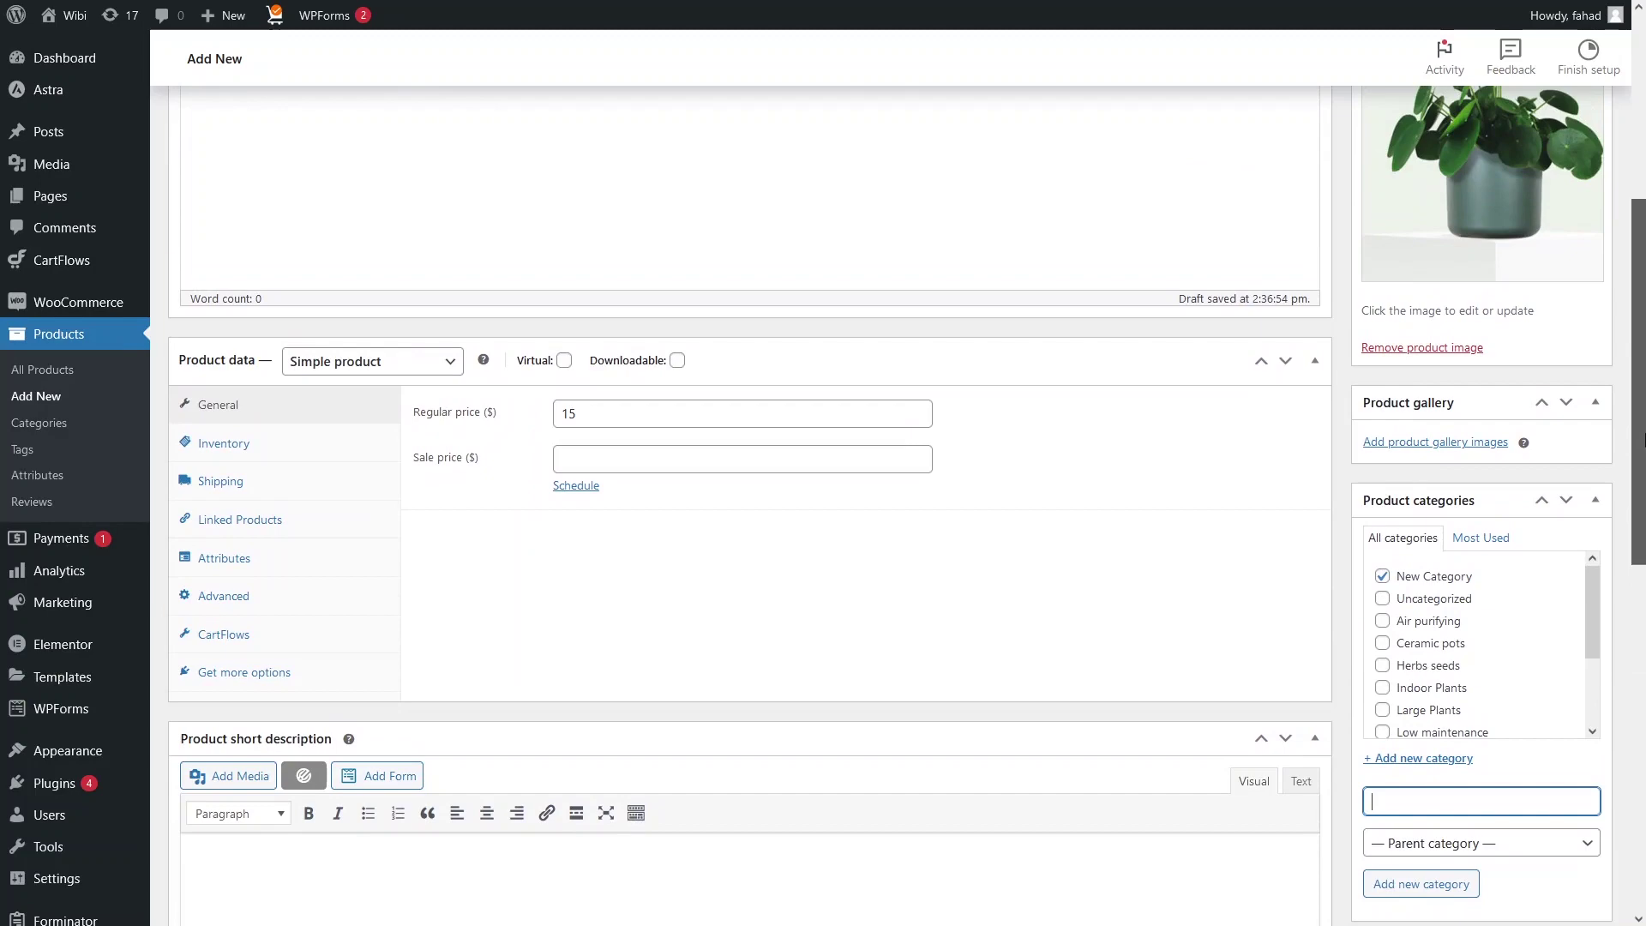
Publish the New Plant product from the Publish box.
scroll(1642, 438, down, 7)
scroll(1500, 404, up, 12)
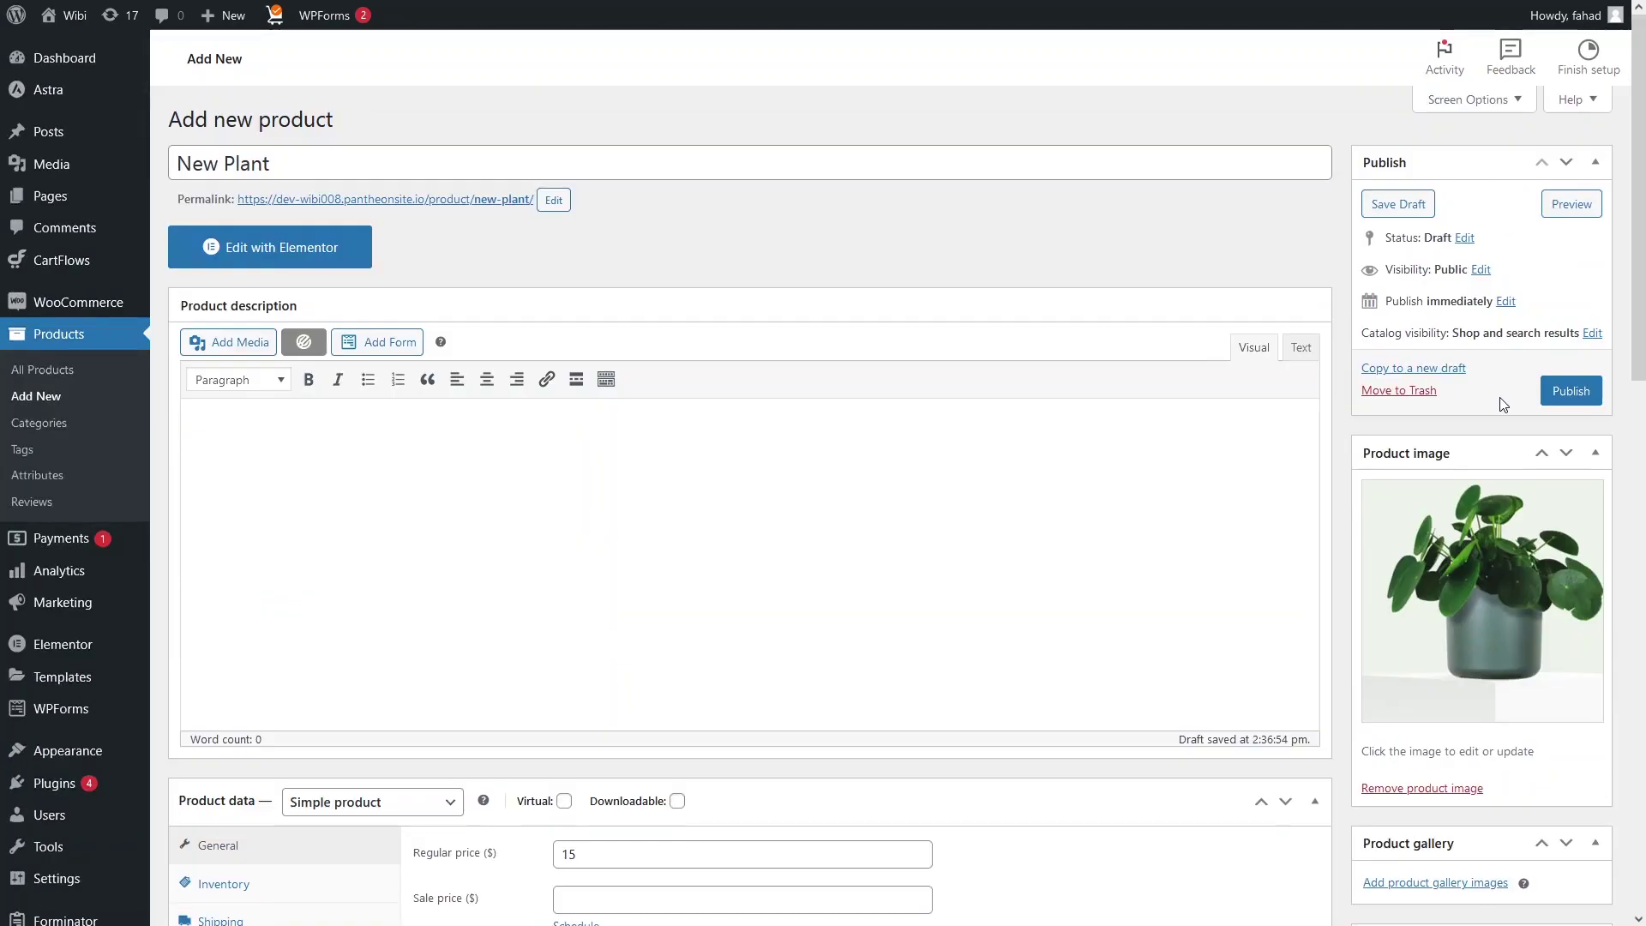
click(1560, 396)
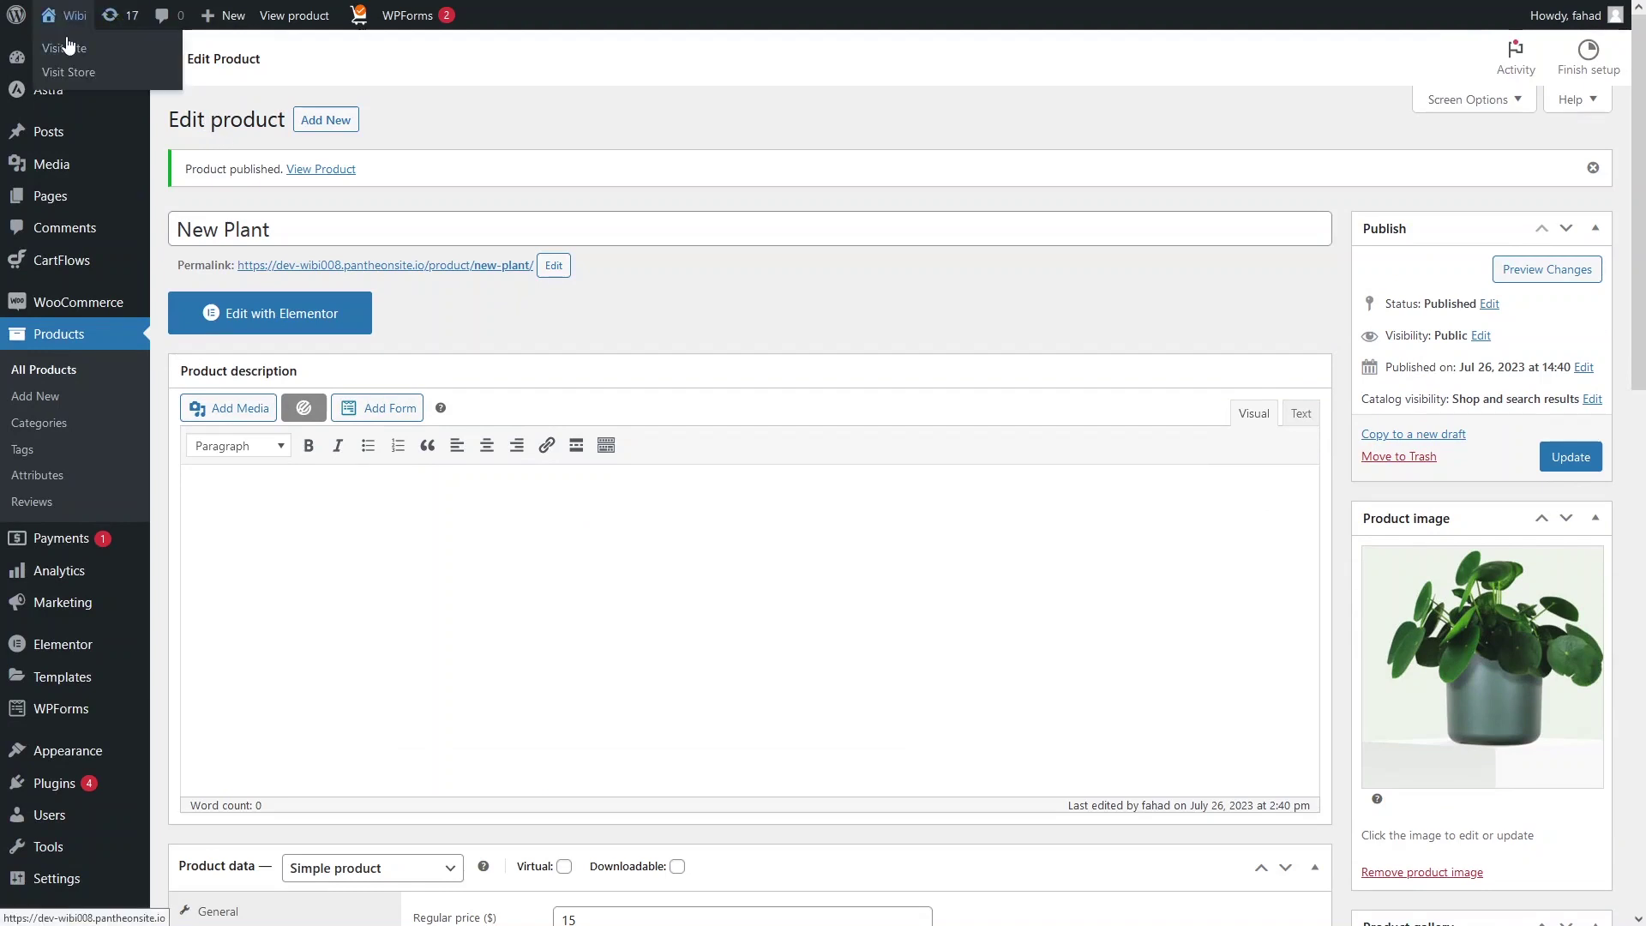
Open the live site in a new full-screen tab and go to the Plants shop page.
middle_click(65, 48)
click(505, 19)
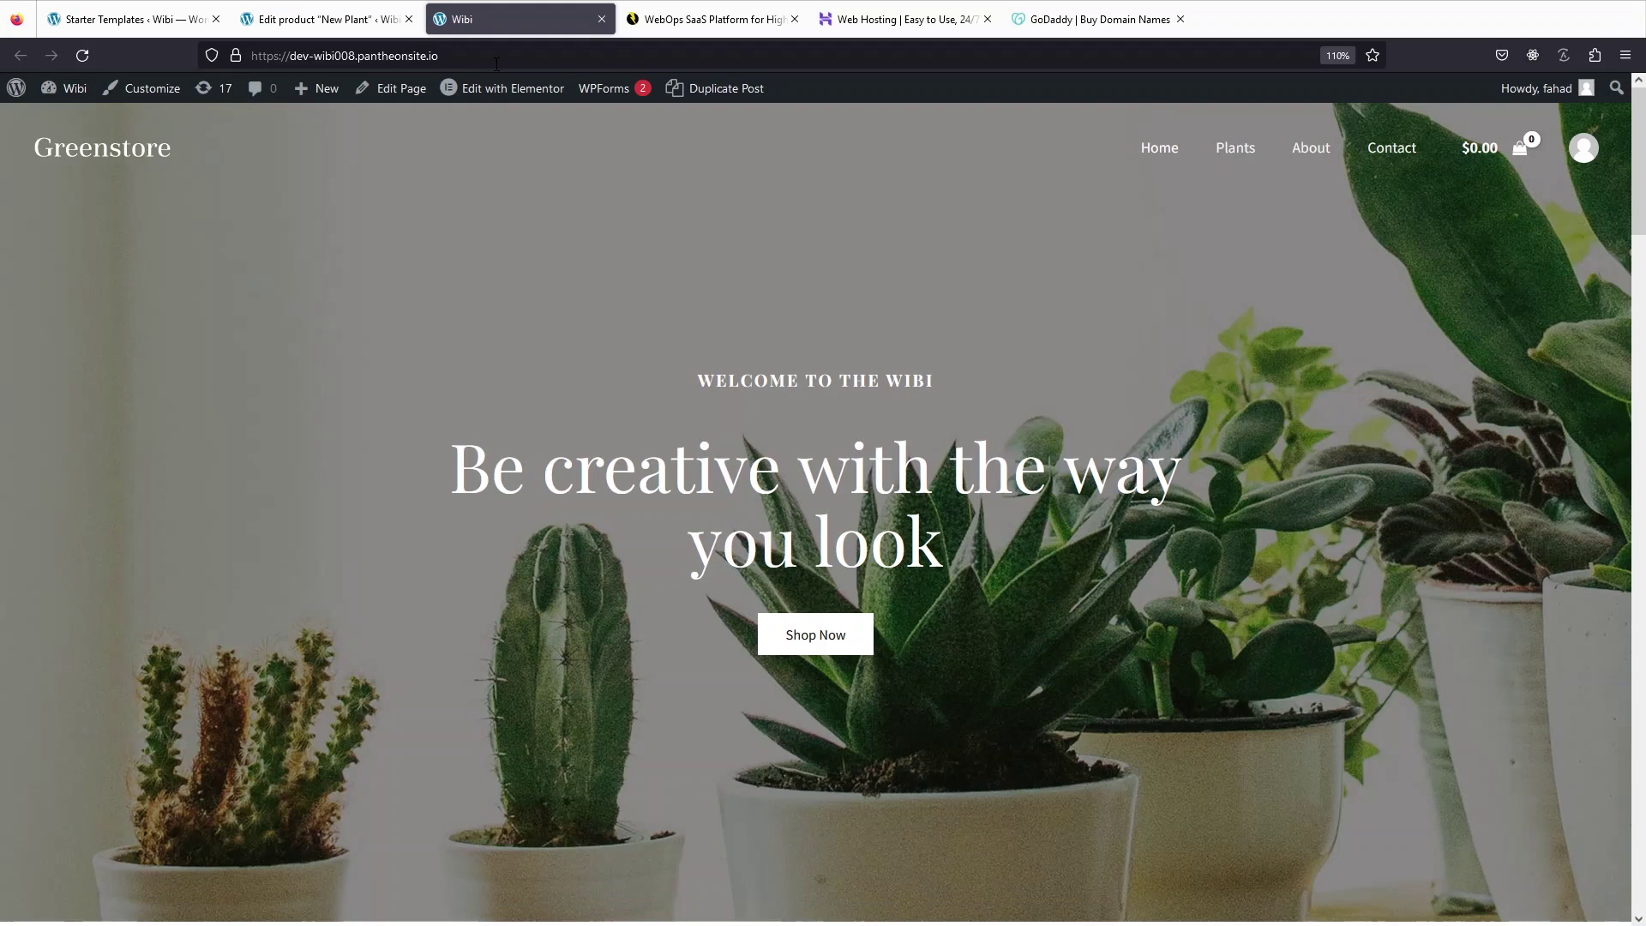
key(F11)
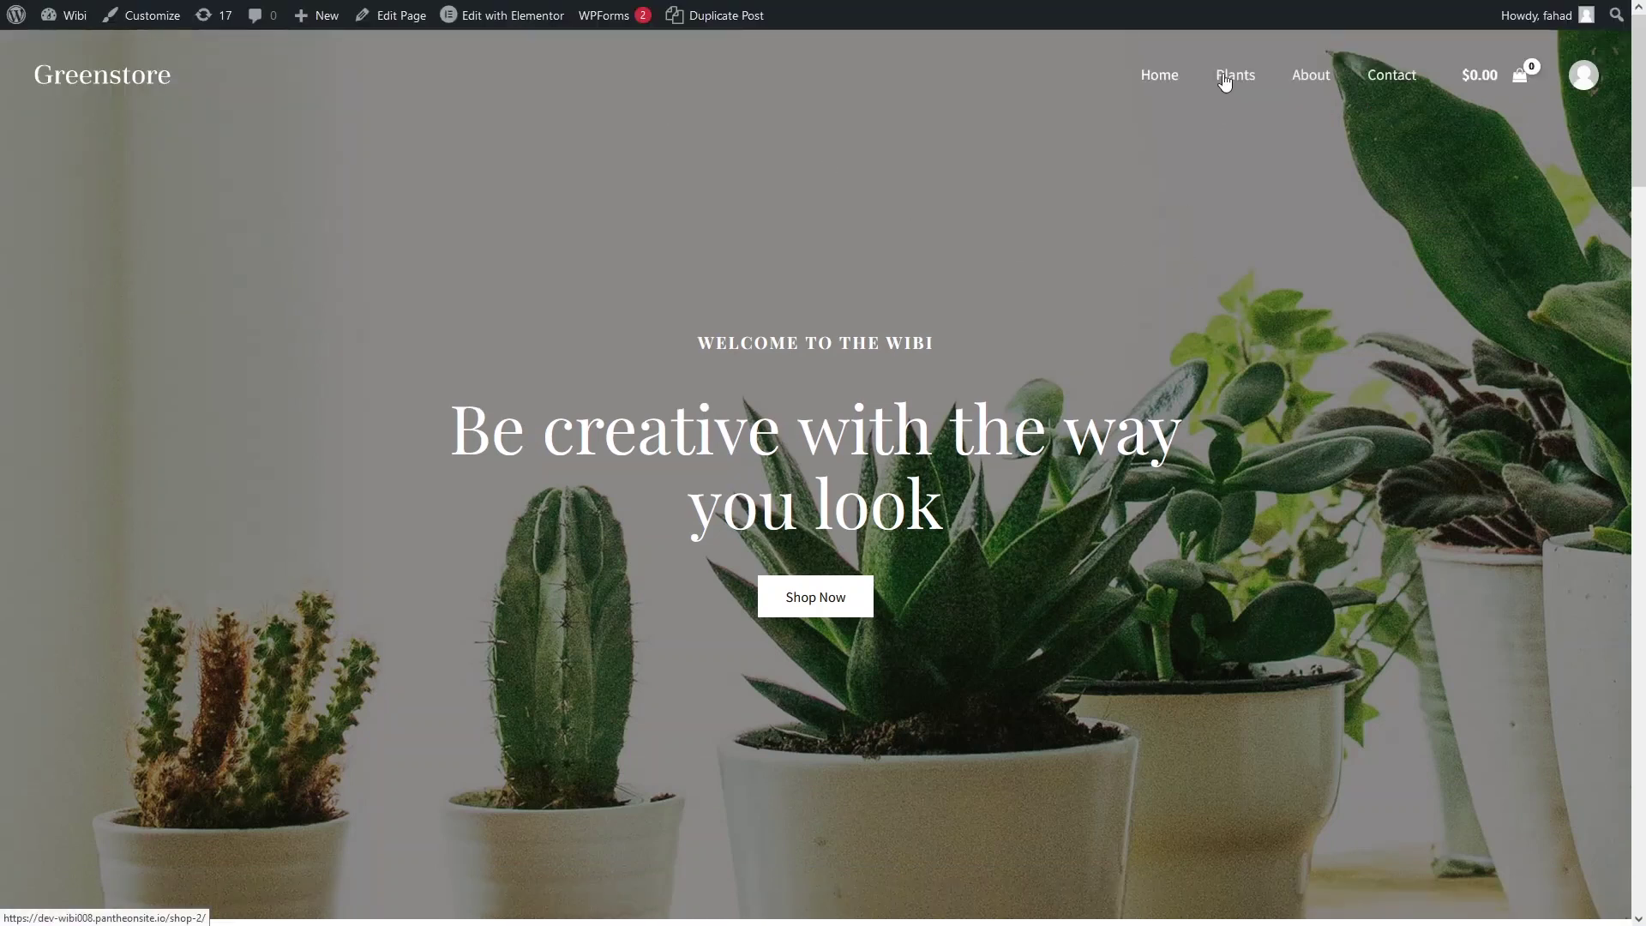
click(1226, 77)
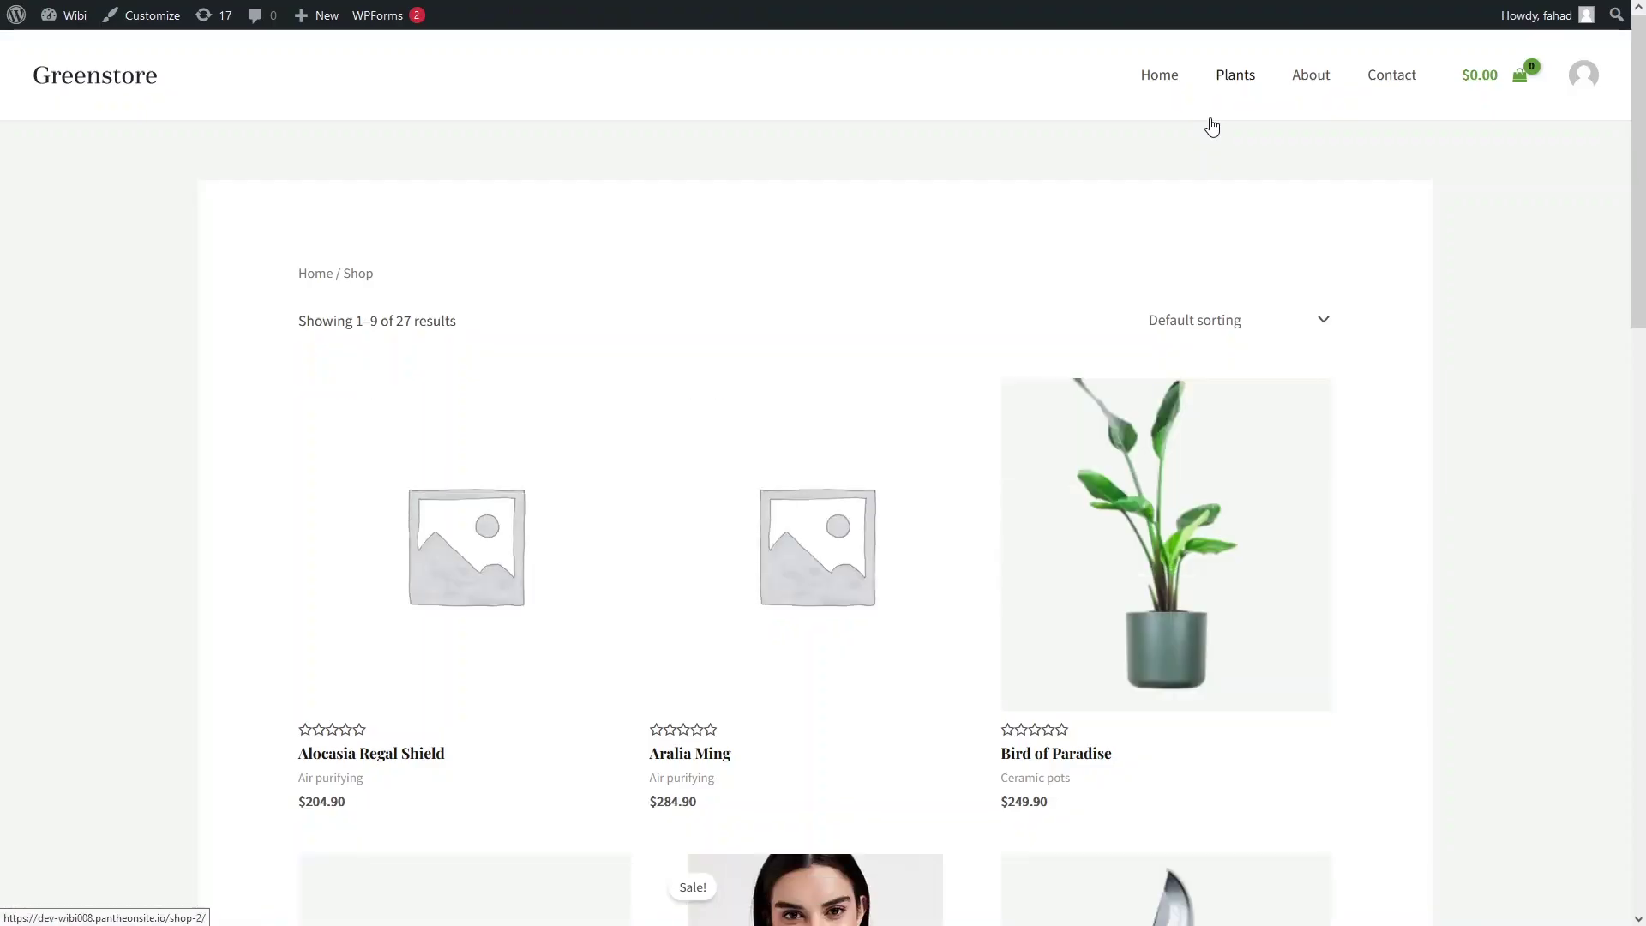
scroll(1301, 382, down, 10)
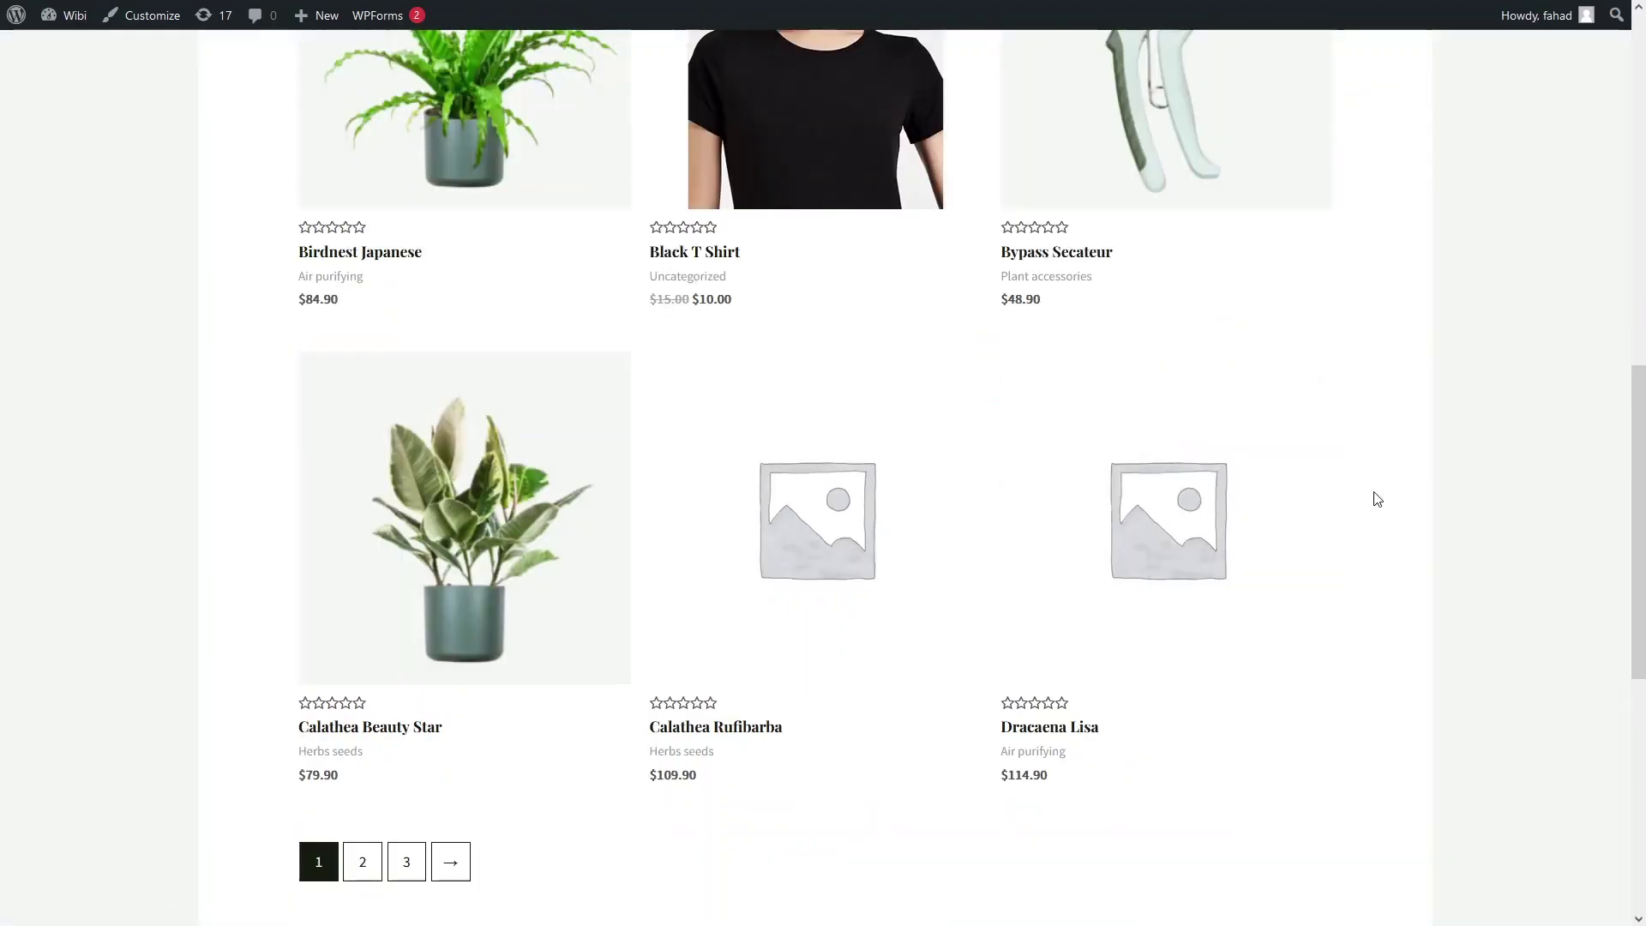
scroll(1378, 499, up, 10)
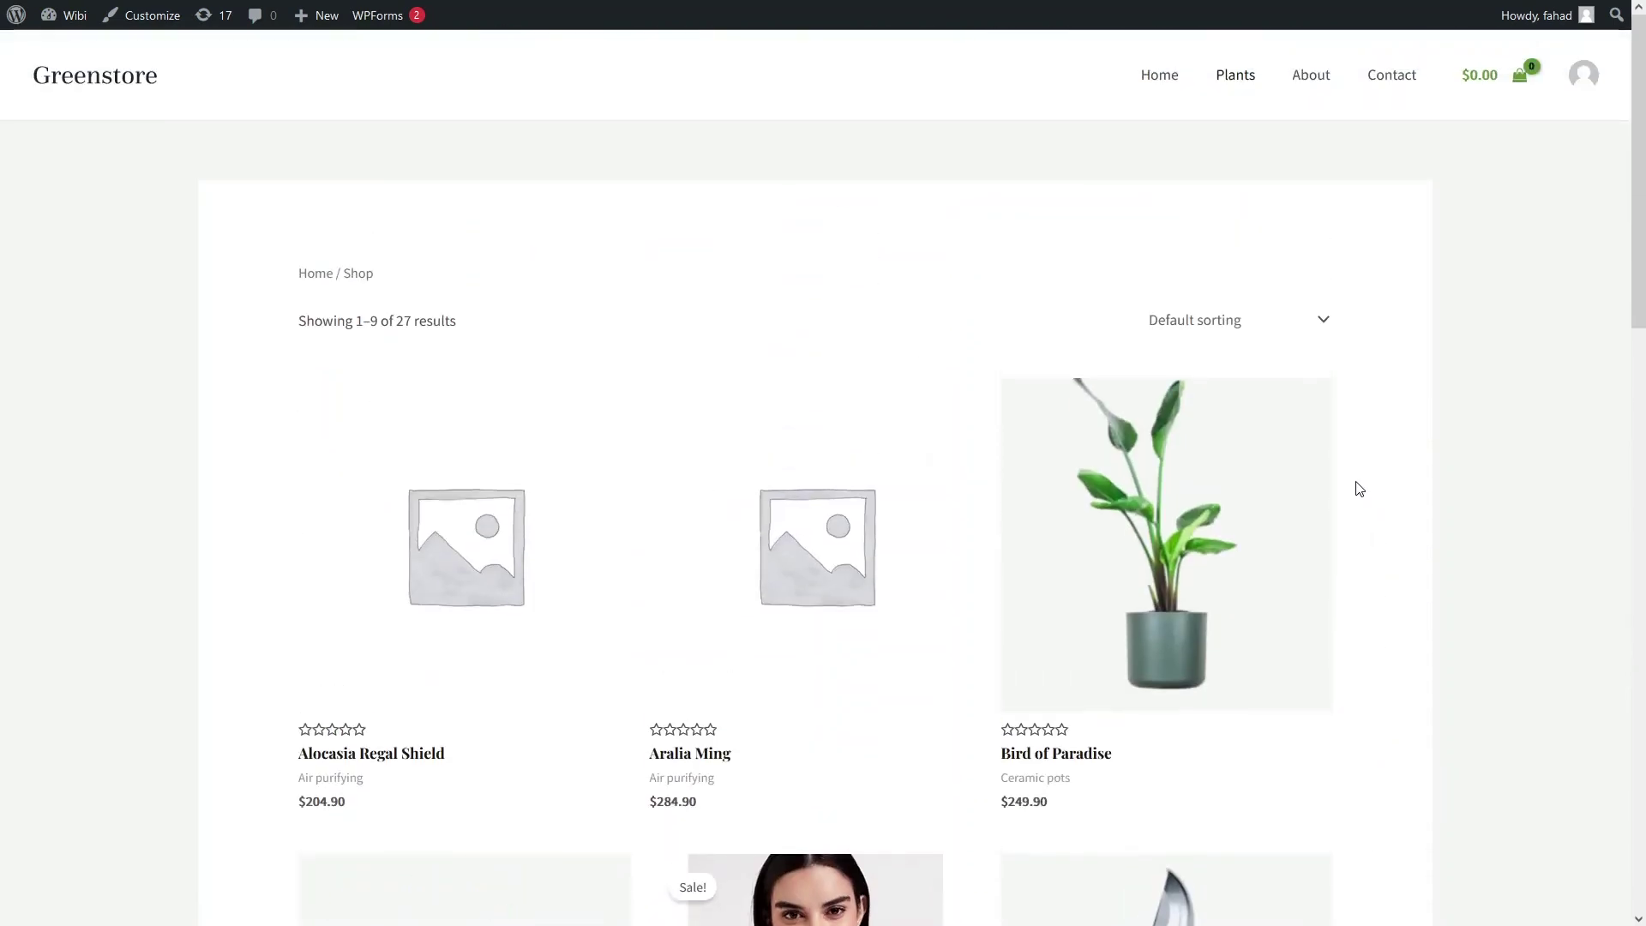
Sort the shop by latest and open the New Plant product page at $15.00.
click(1310, 330)
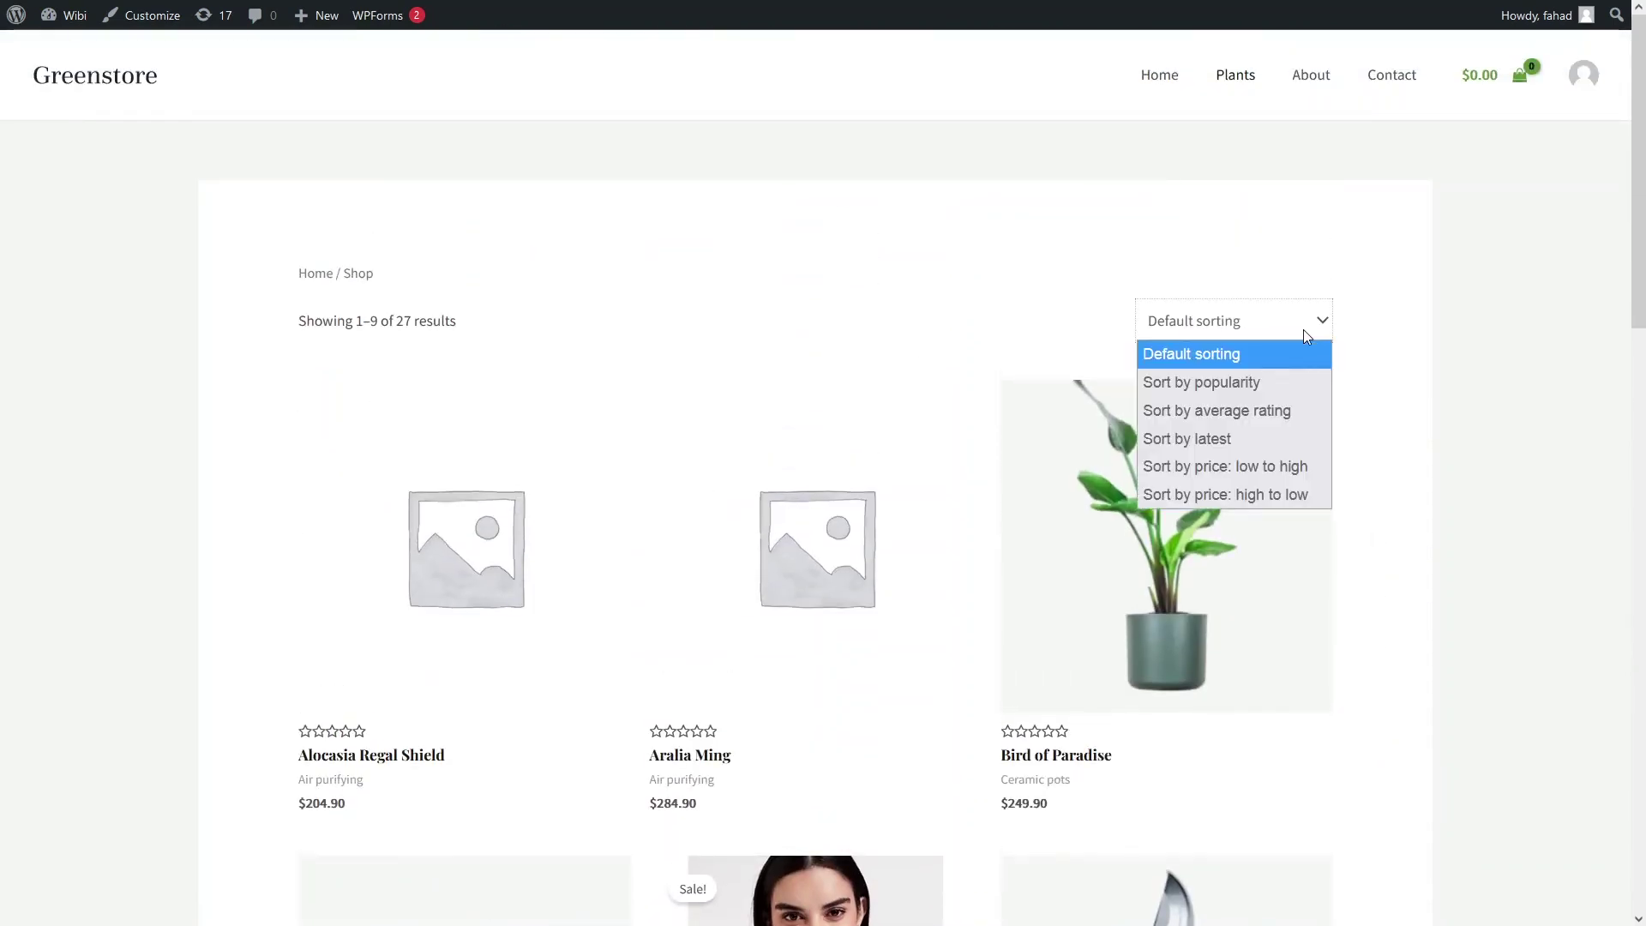
click(1200, 438)
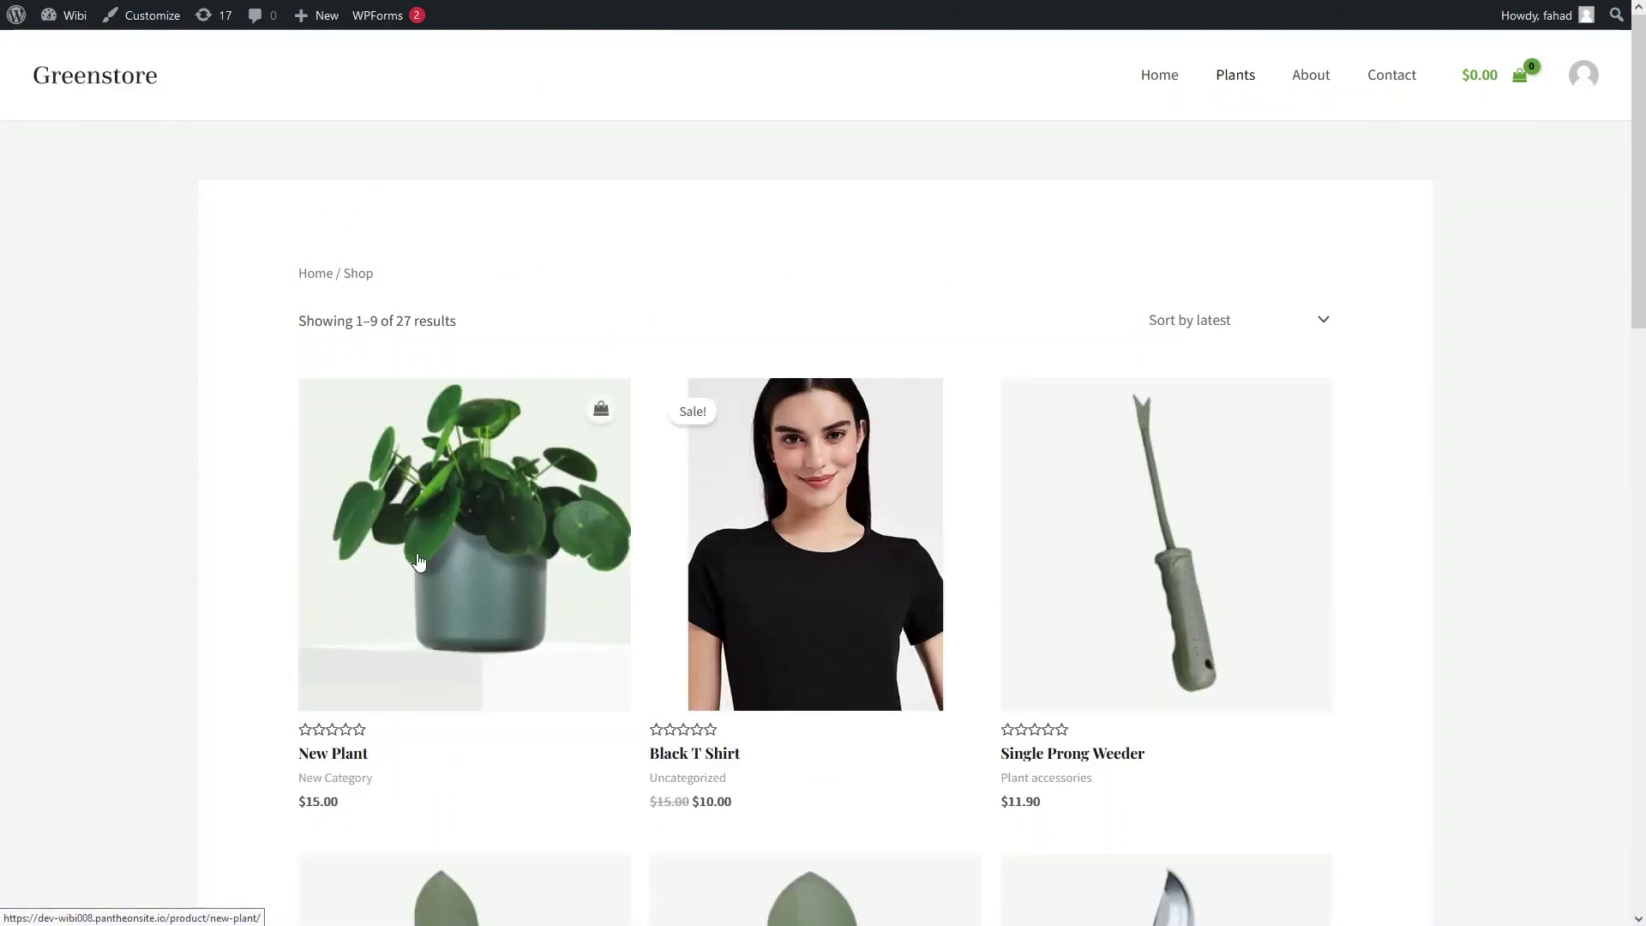
scroll(418, 562, down, 3)
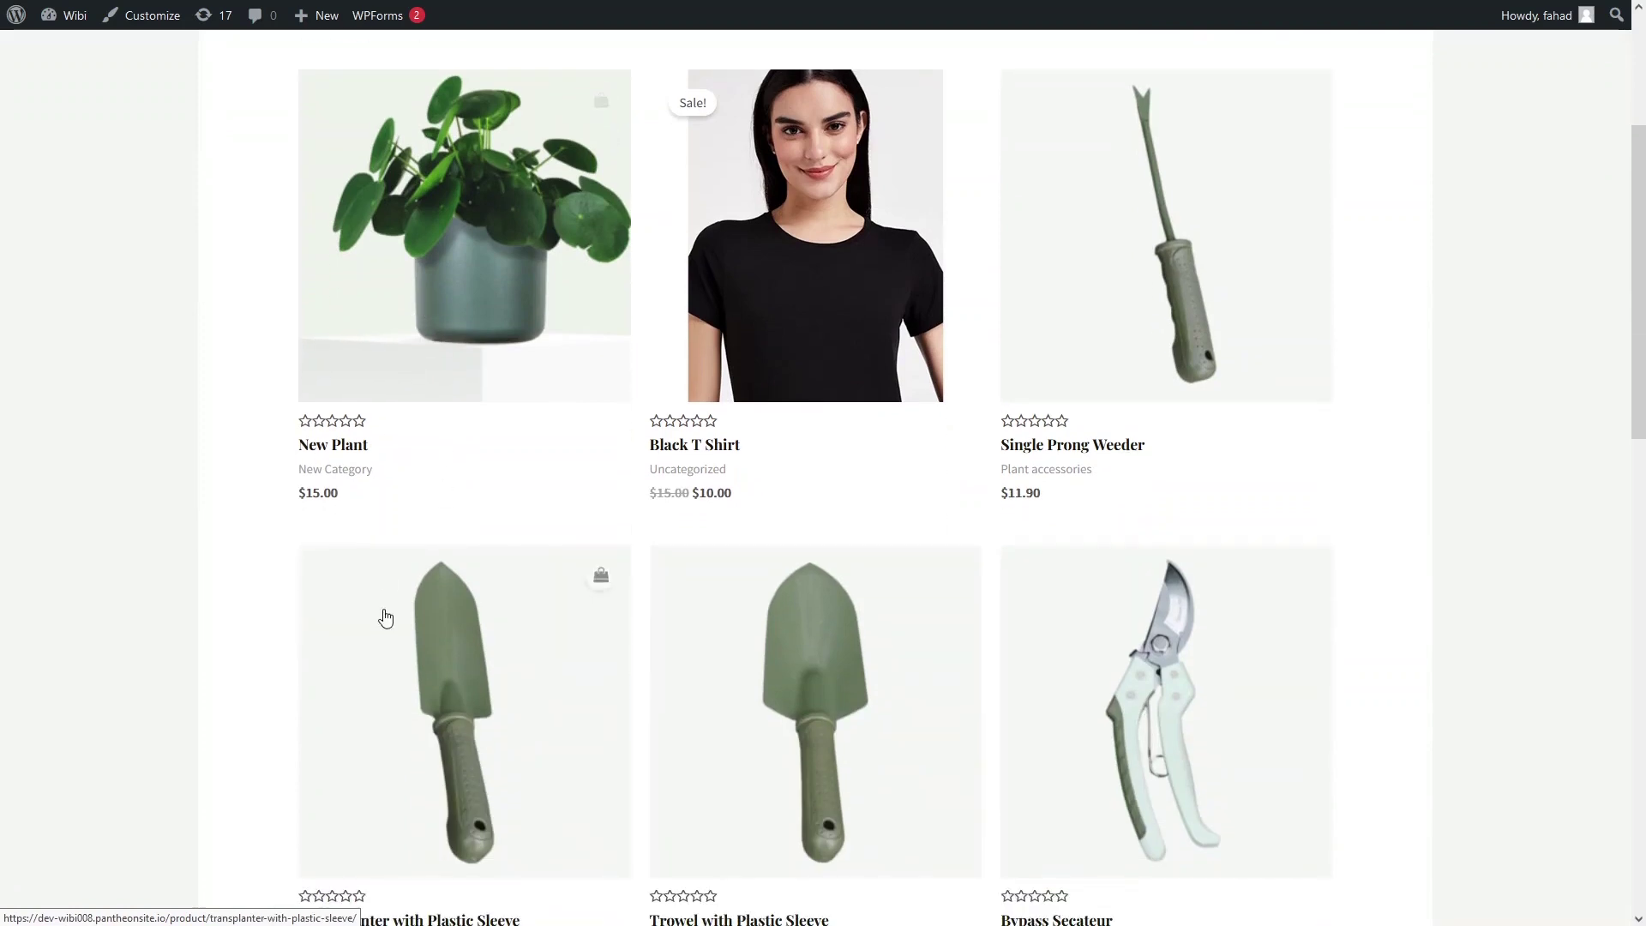
click(438, 353)
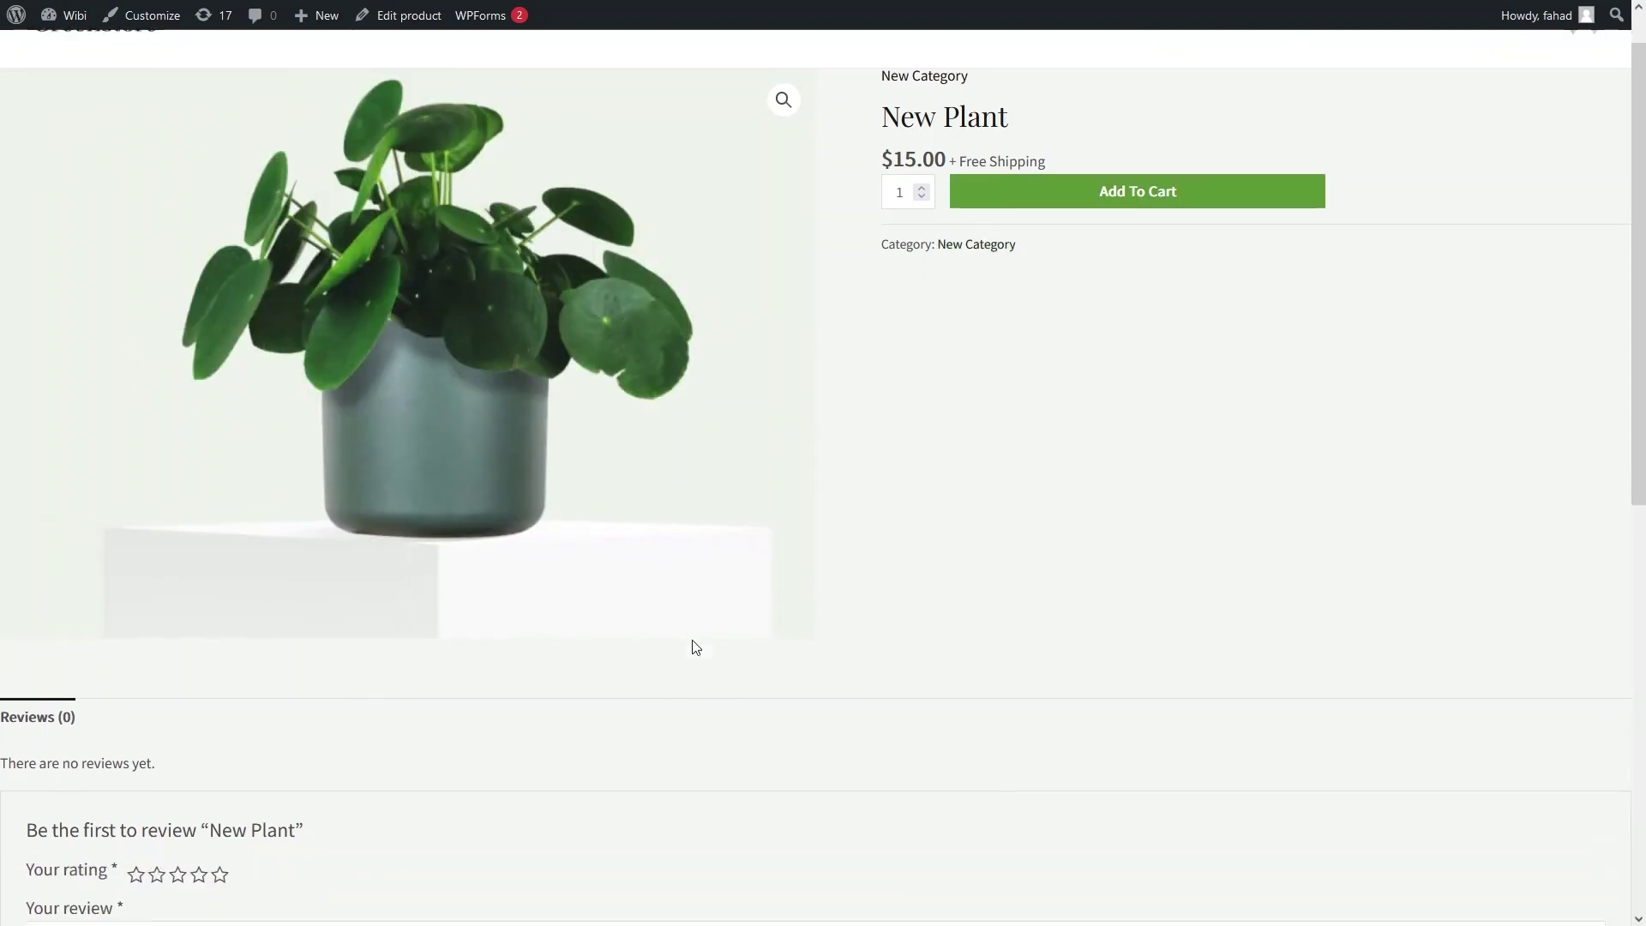
scroll(691, 645, down, 6)
scroll(566, 573, up, 6)
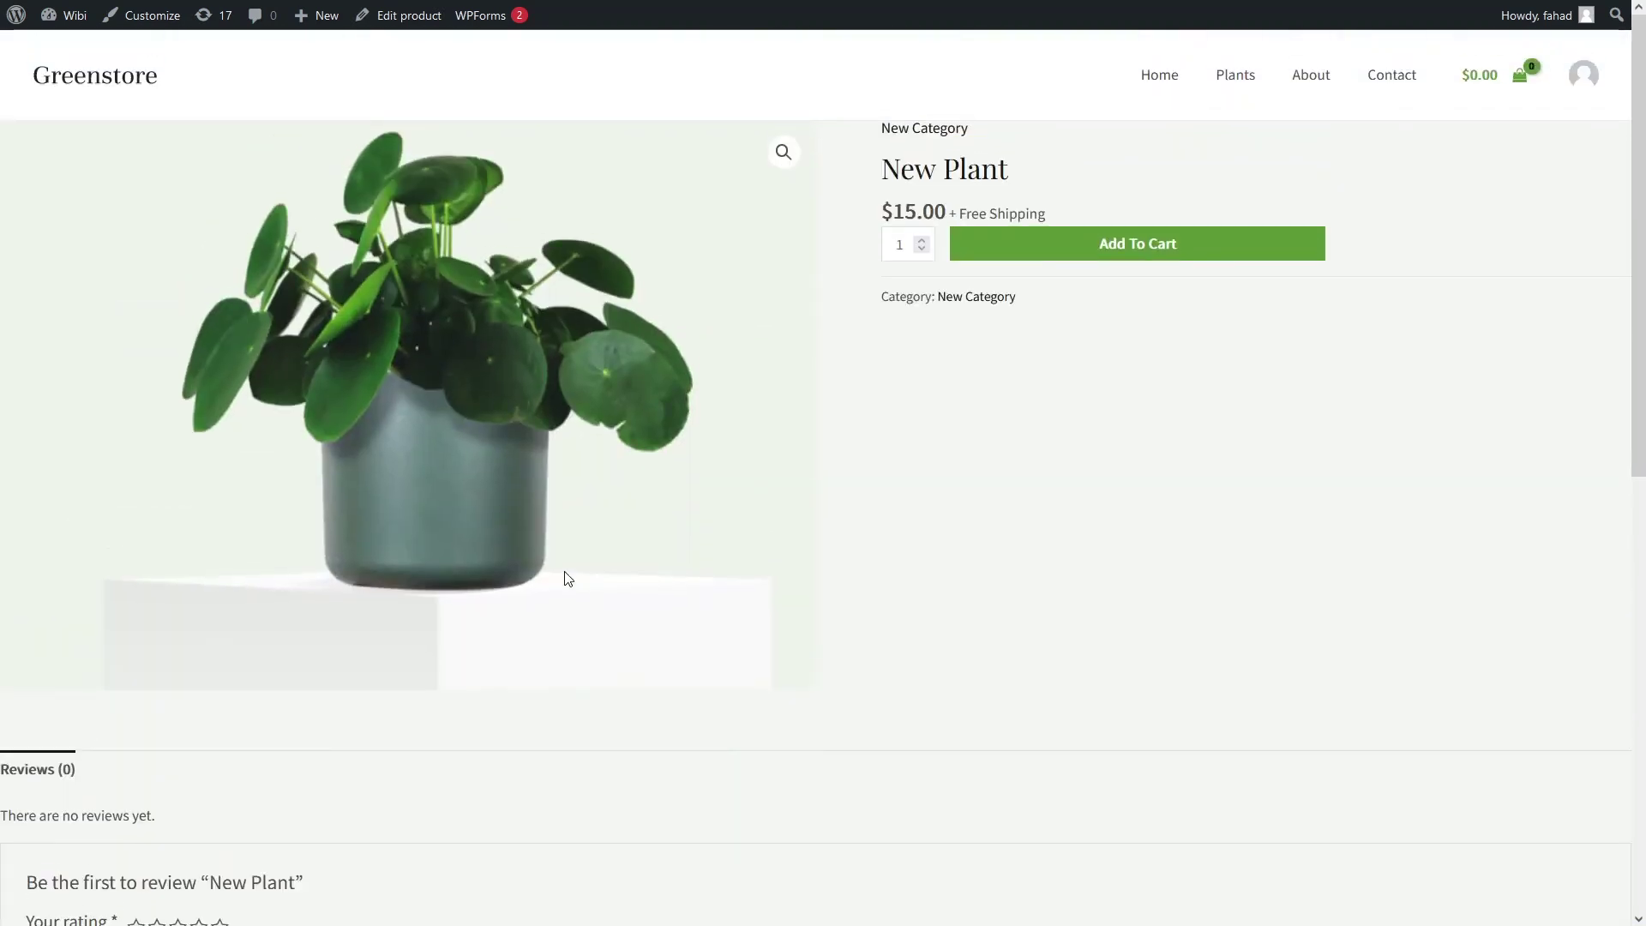
Add New Plant to the cart, check the $15.00 cart total, and begin checkout.
click(1096, 259)
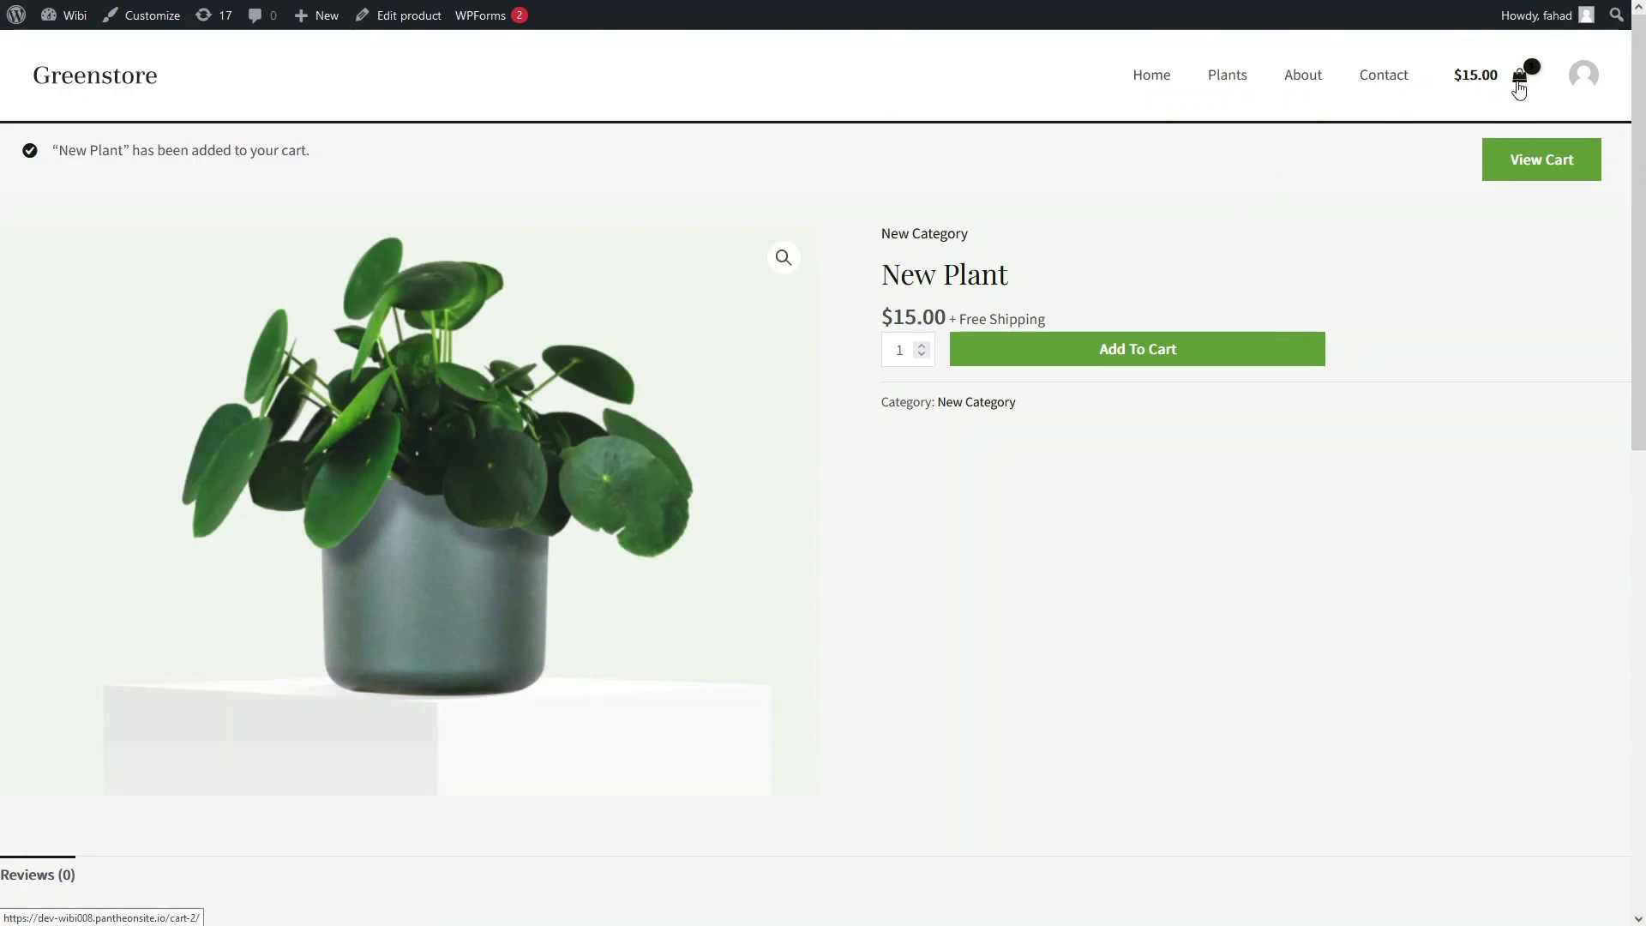
click(1539, 169)
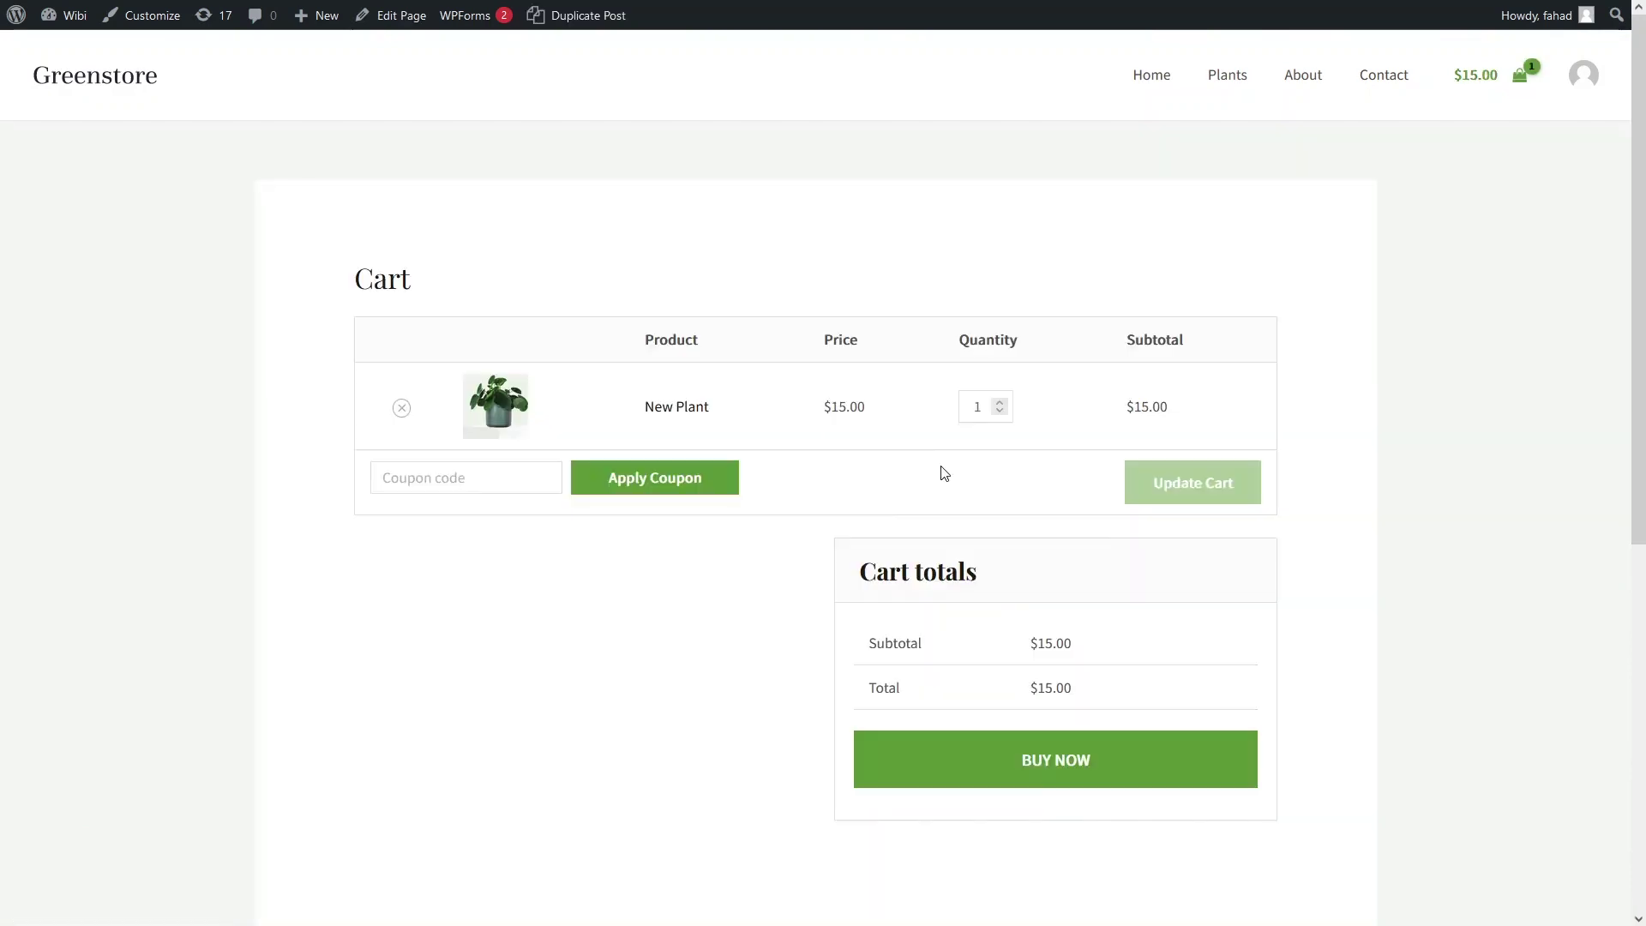
click(993, 768)
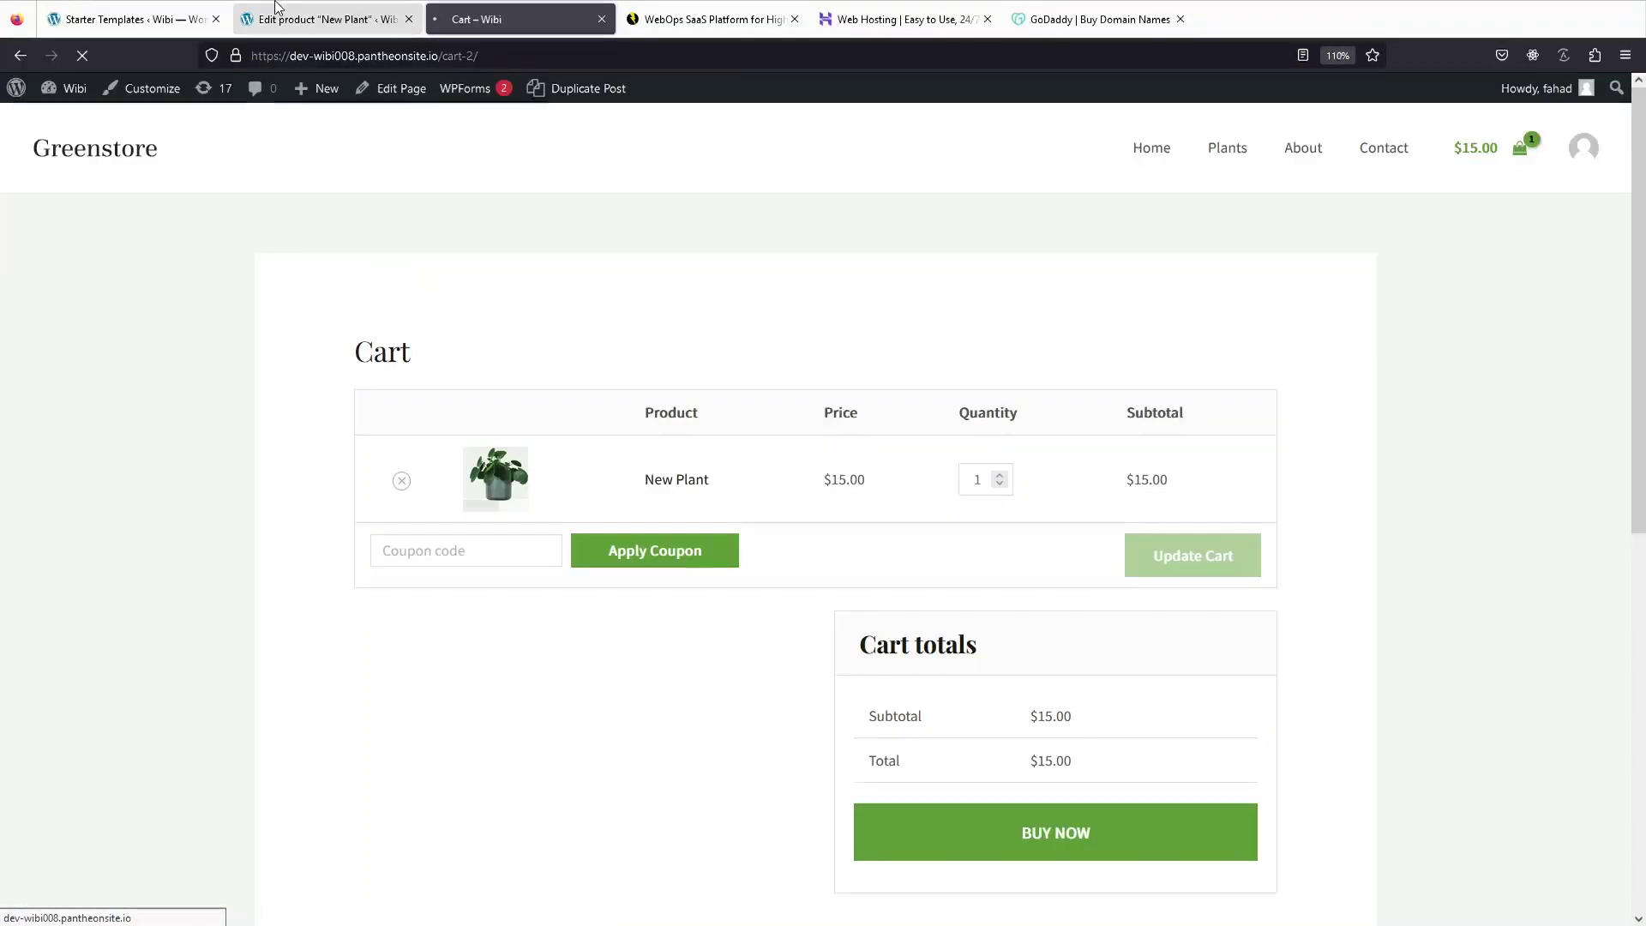
click(374, 21)
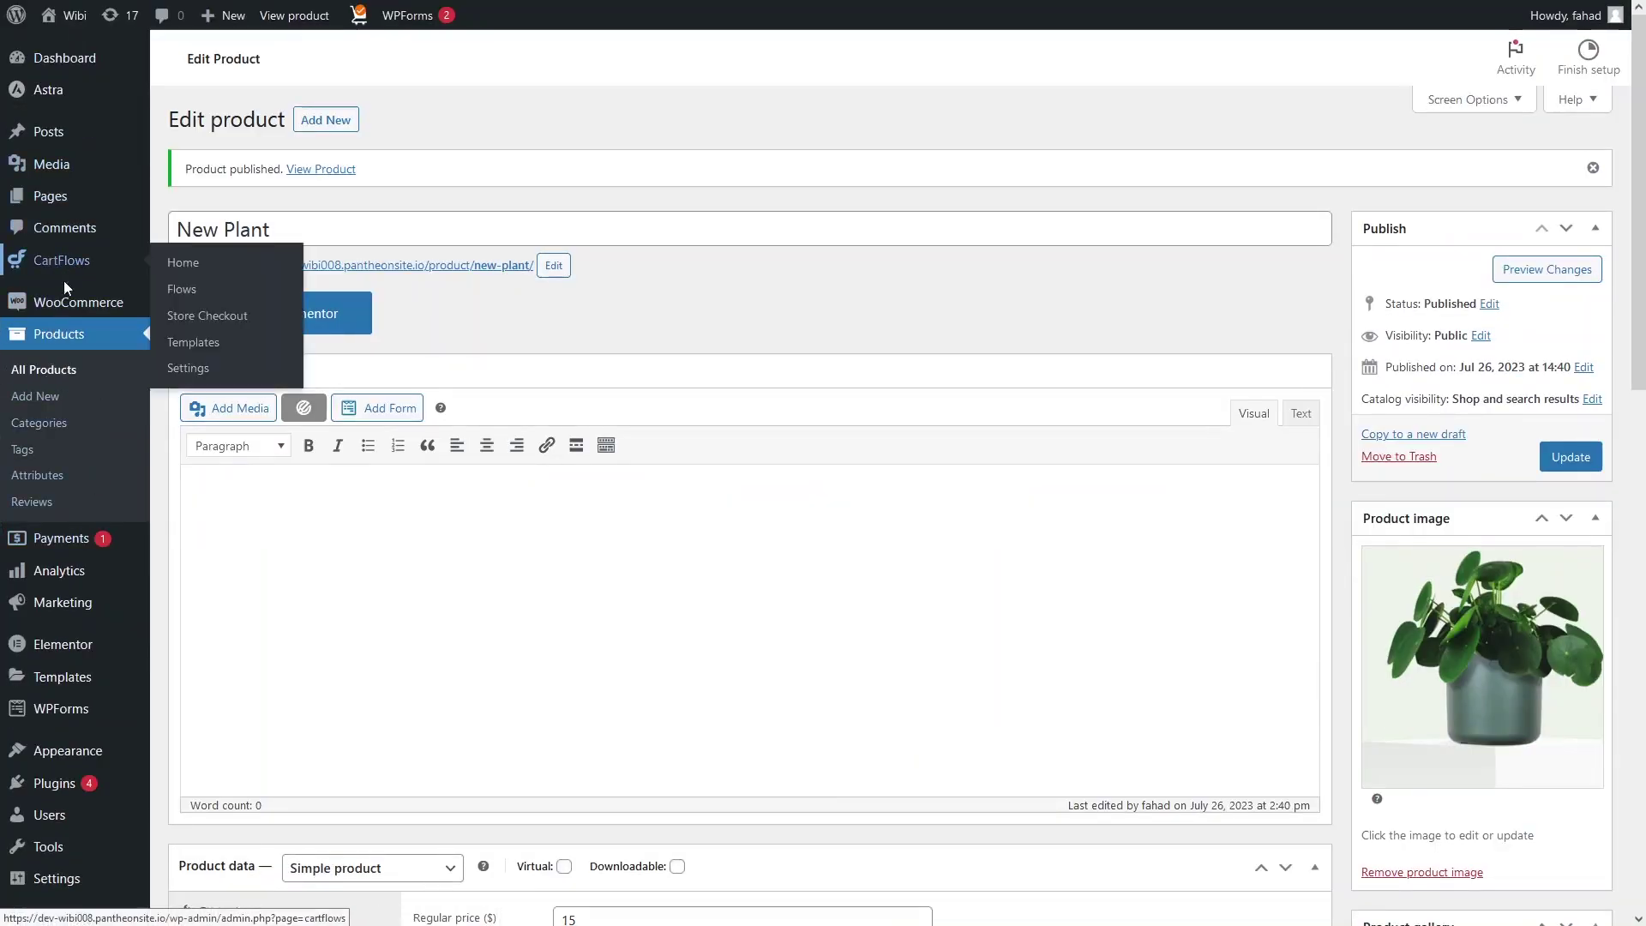
Check which WooCommerce payment methods are enabled: Stripe, Direct bank transfer, Cash on delivery.
mouse_move(70, 311)
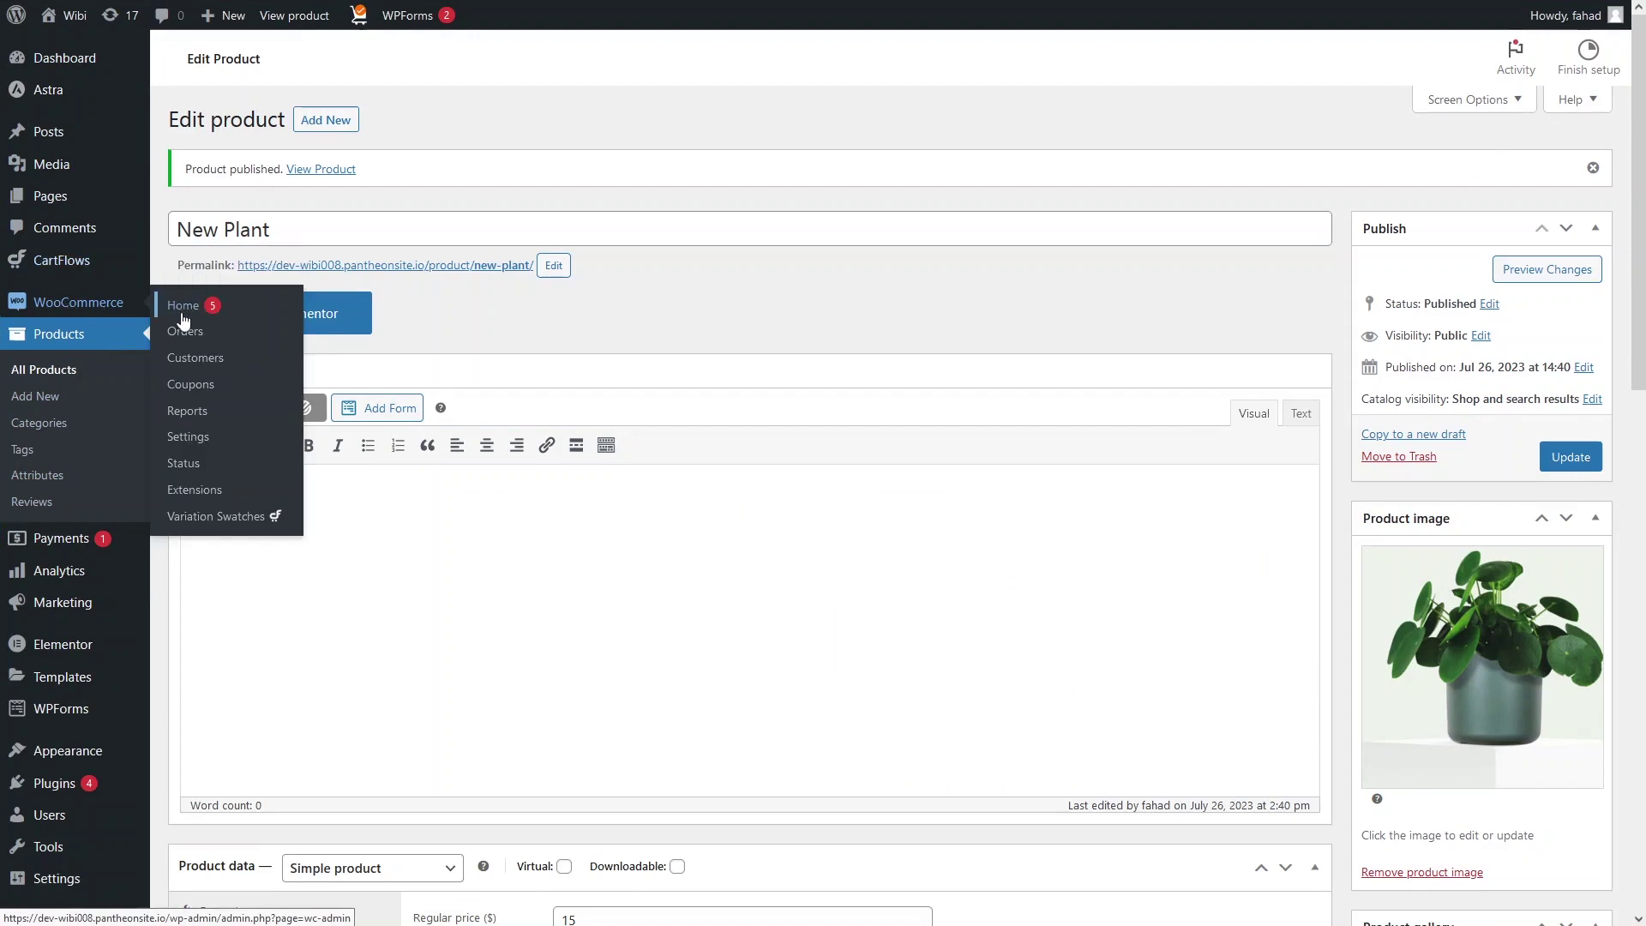
click(189, 437)
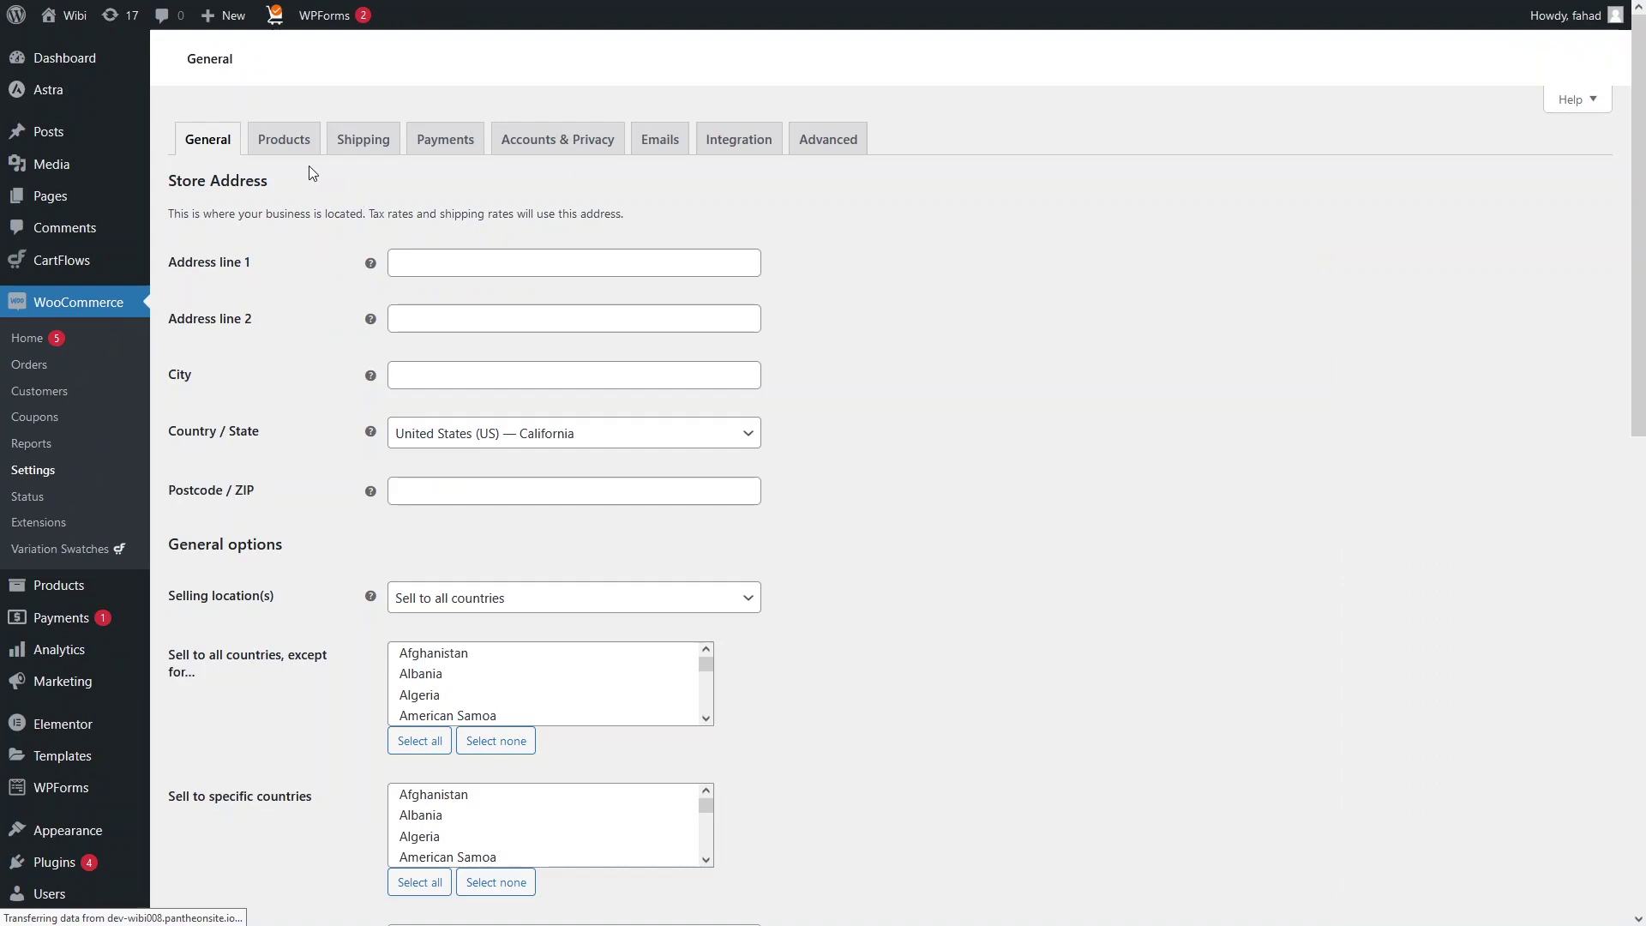
click(456, 146)
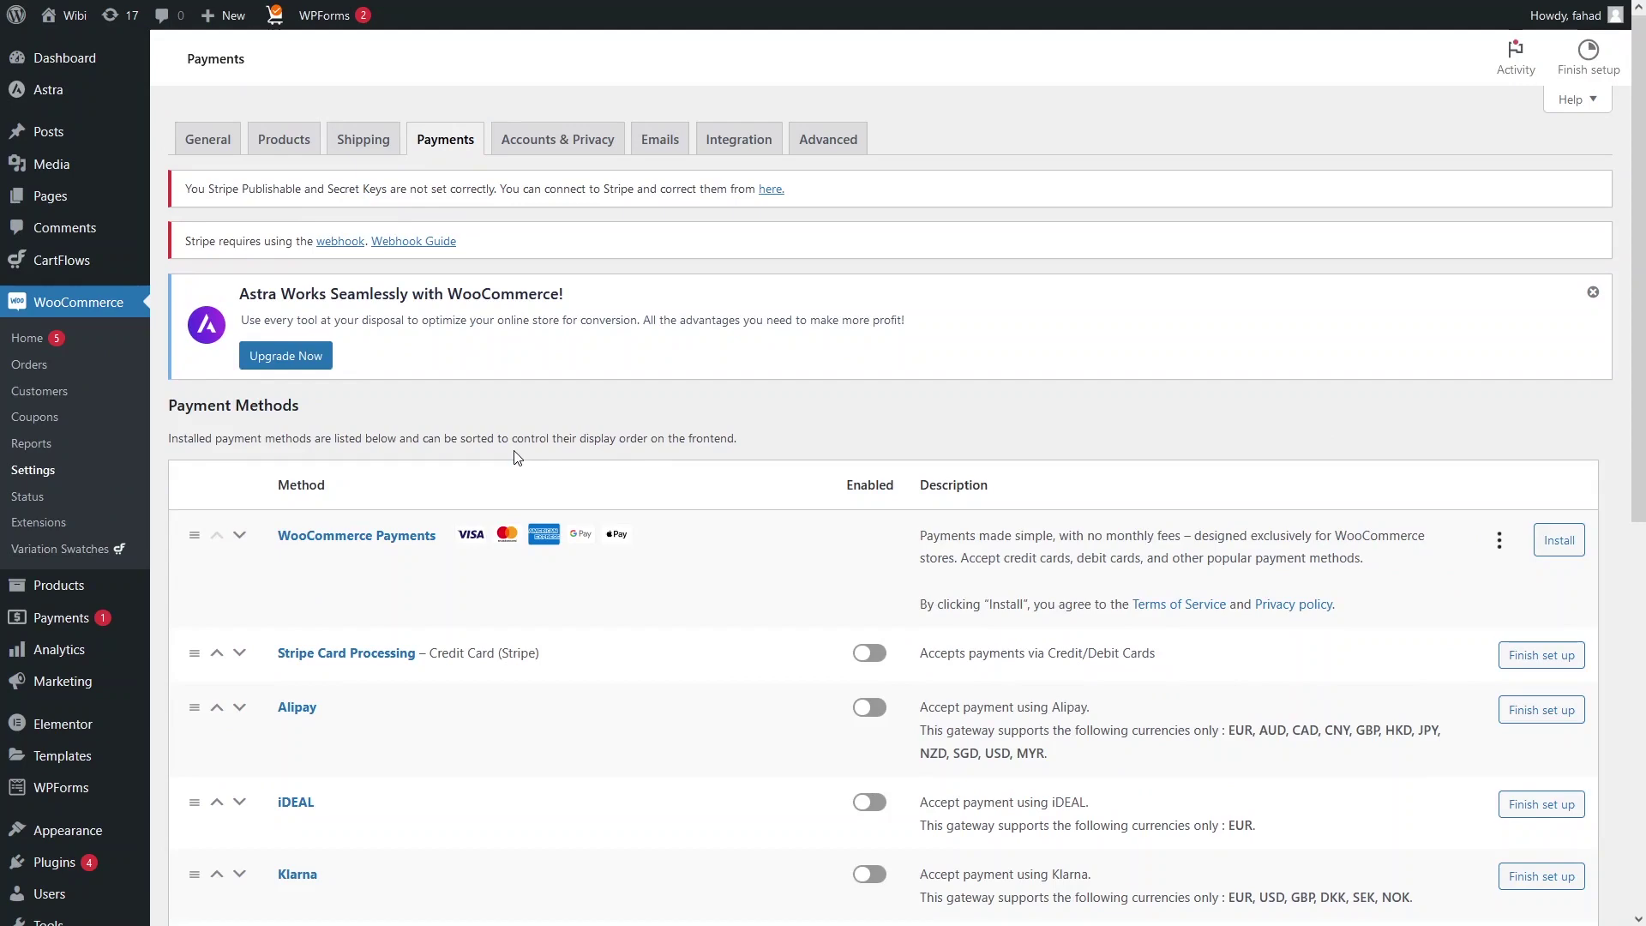
scroll(506, 463, down, 2)
scroll(351, 592, down, 2)
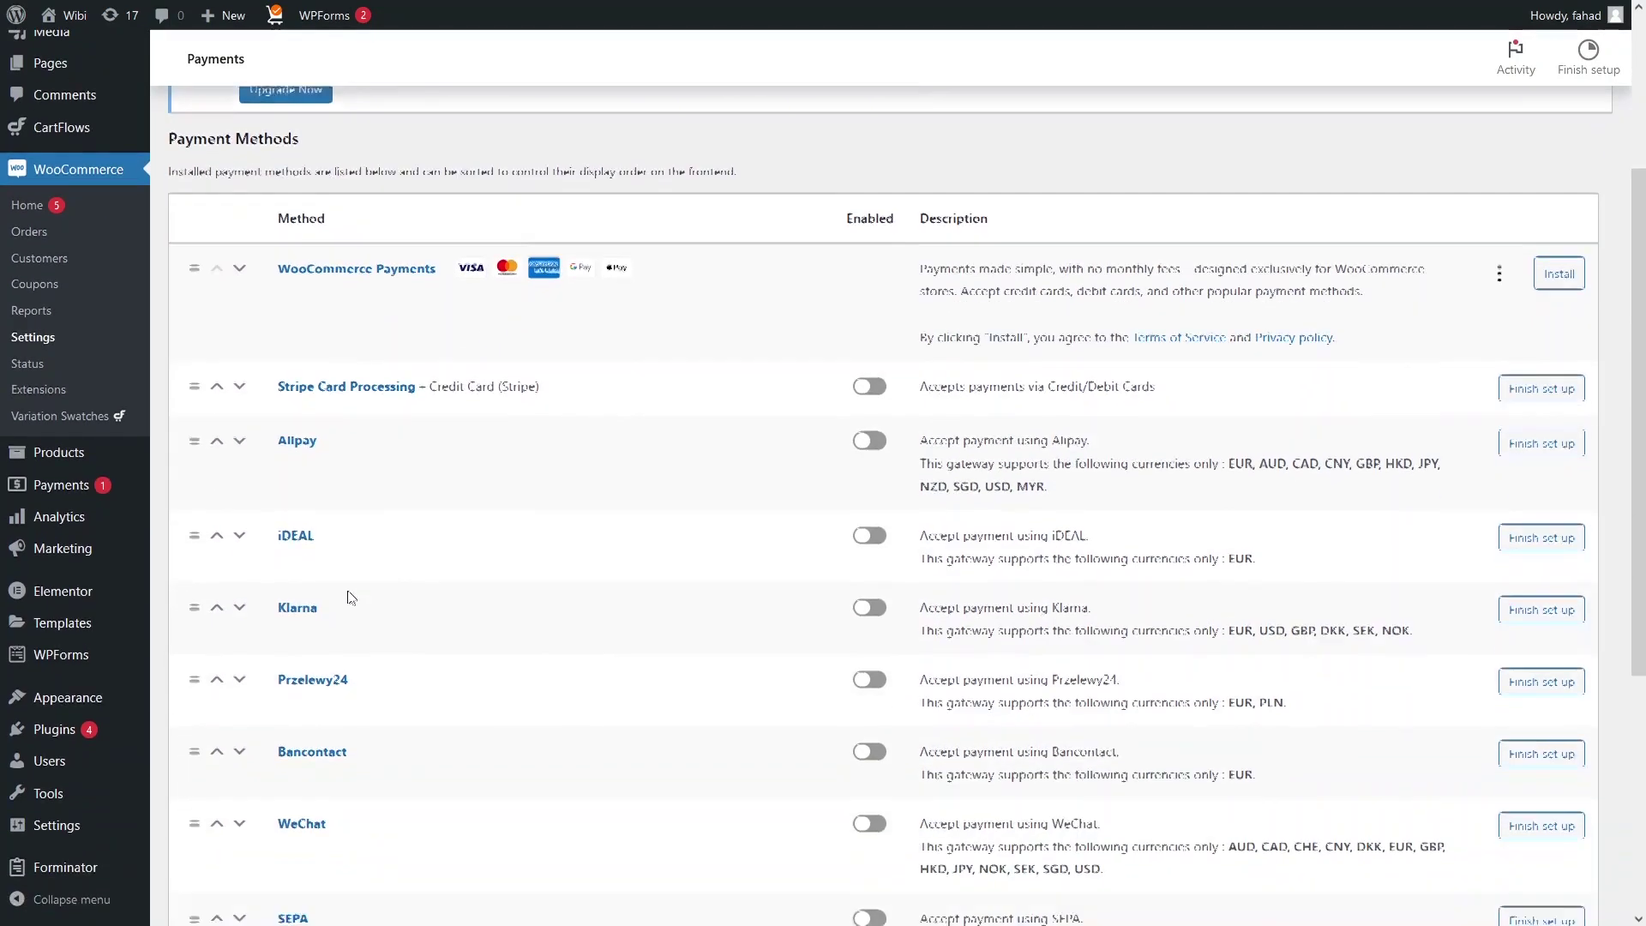
scroll(323, 555, down, 3)
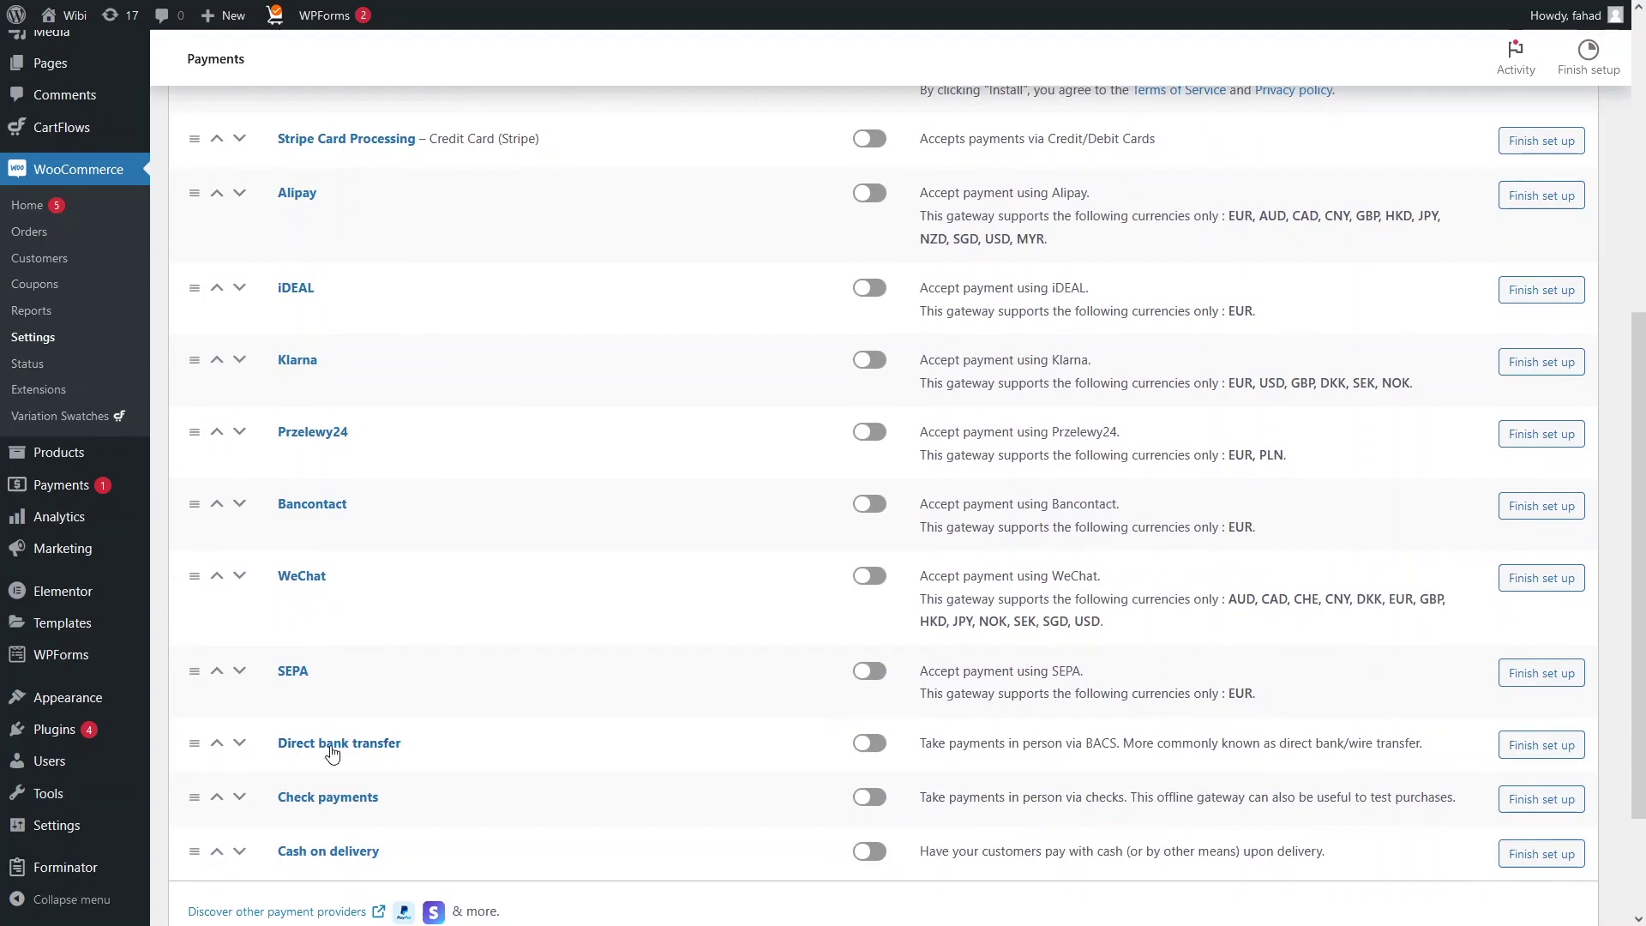
scroll(438, 725, up, 3)
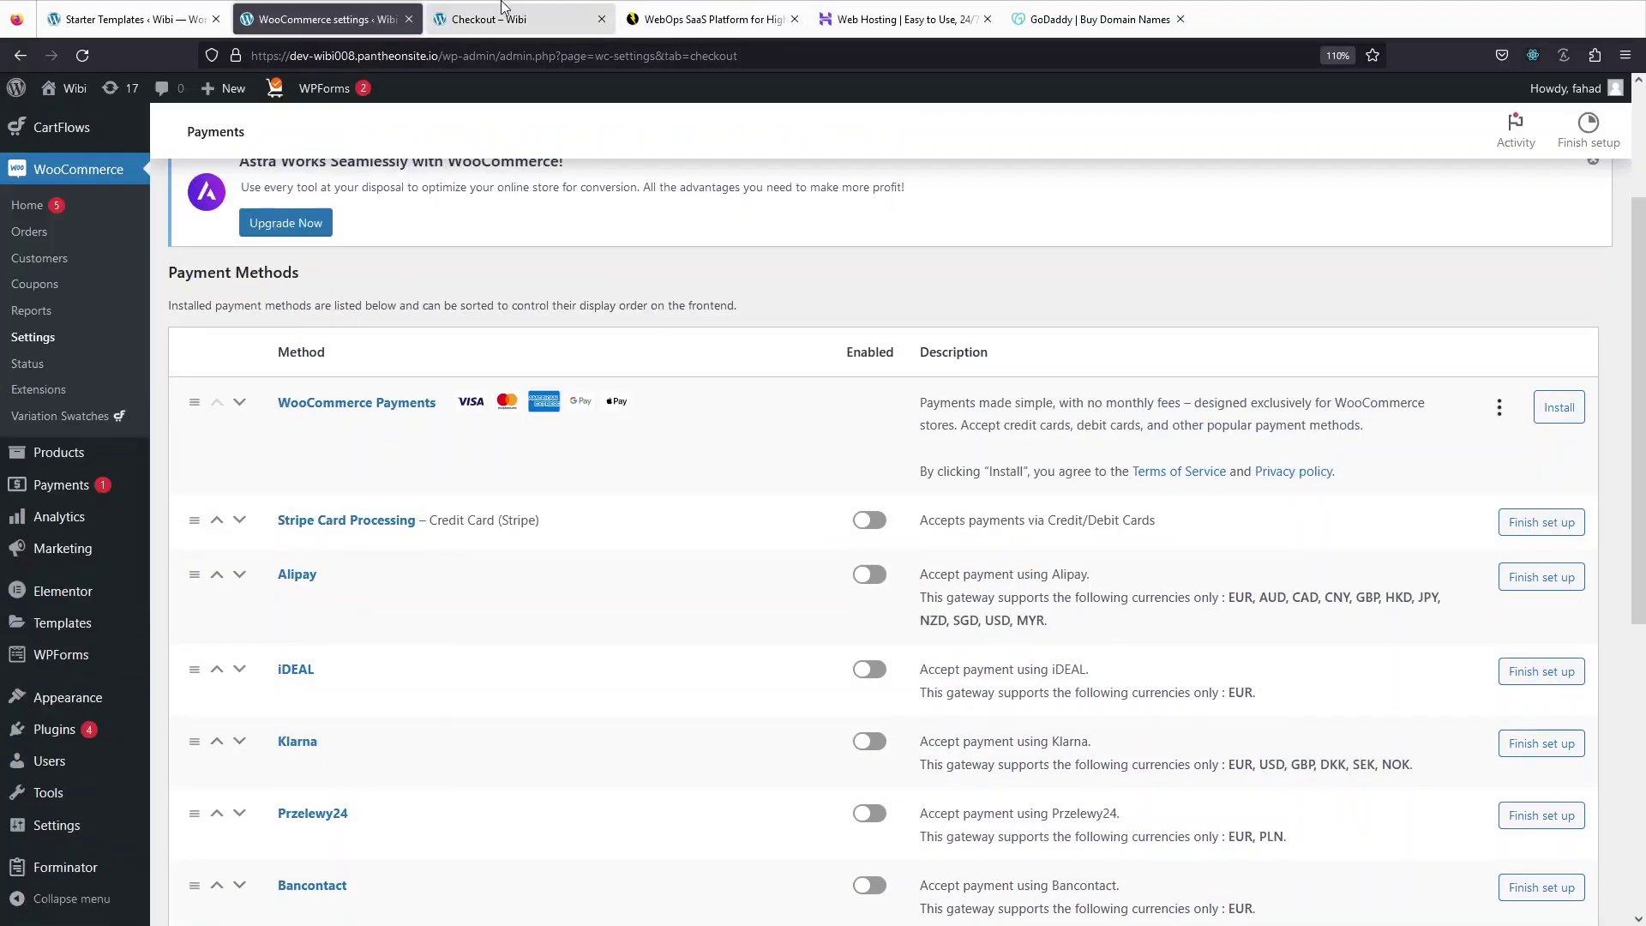
click(503, 12)
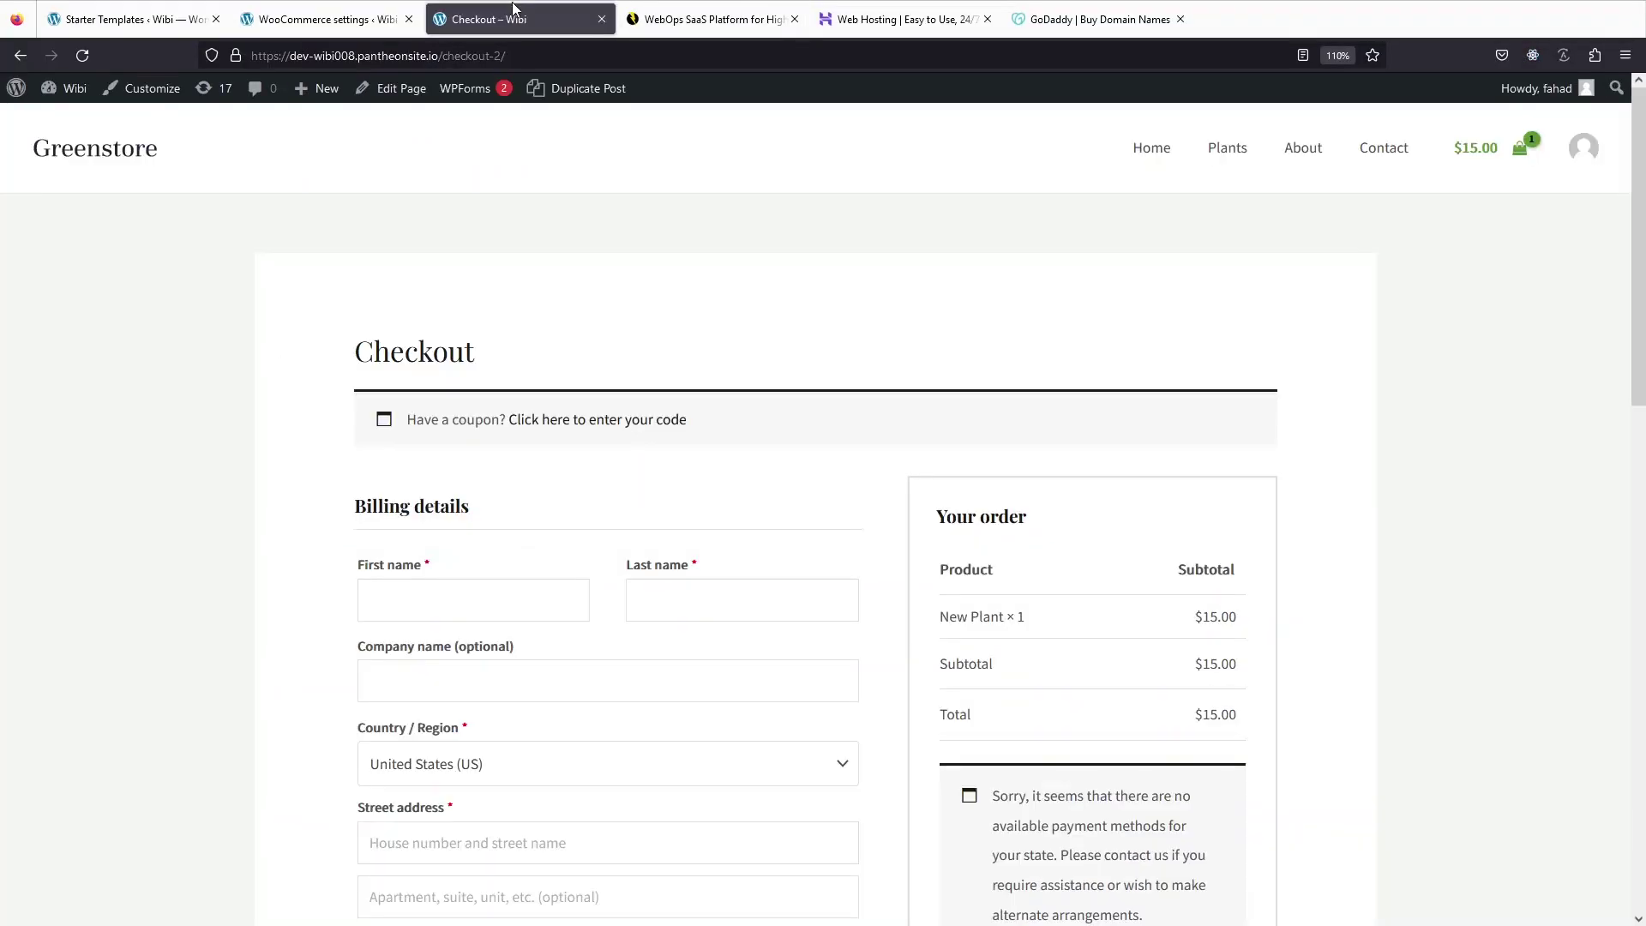
scroll(731, 446, down, 6)
scroll(731, 443, up, 5)
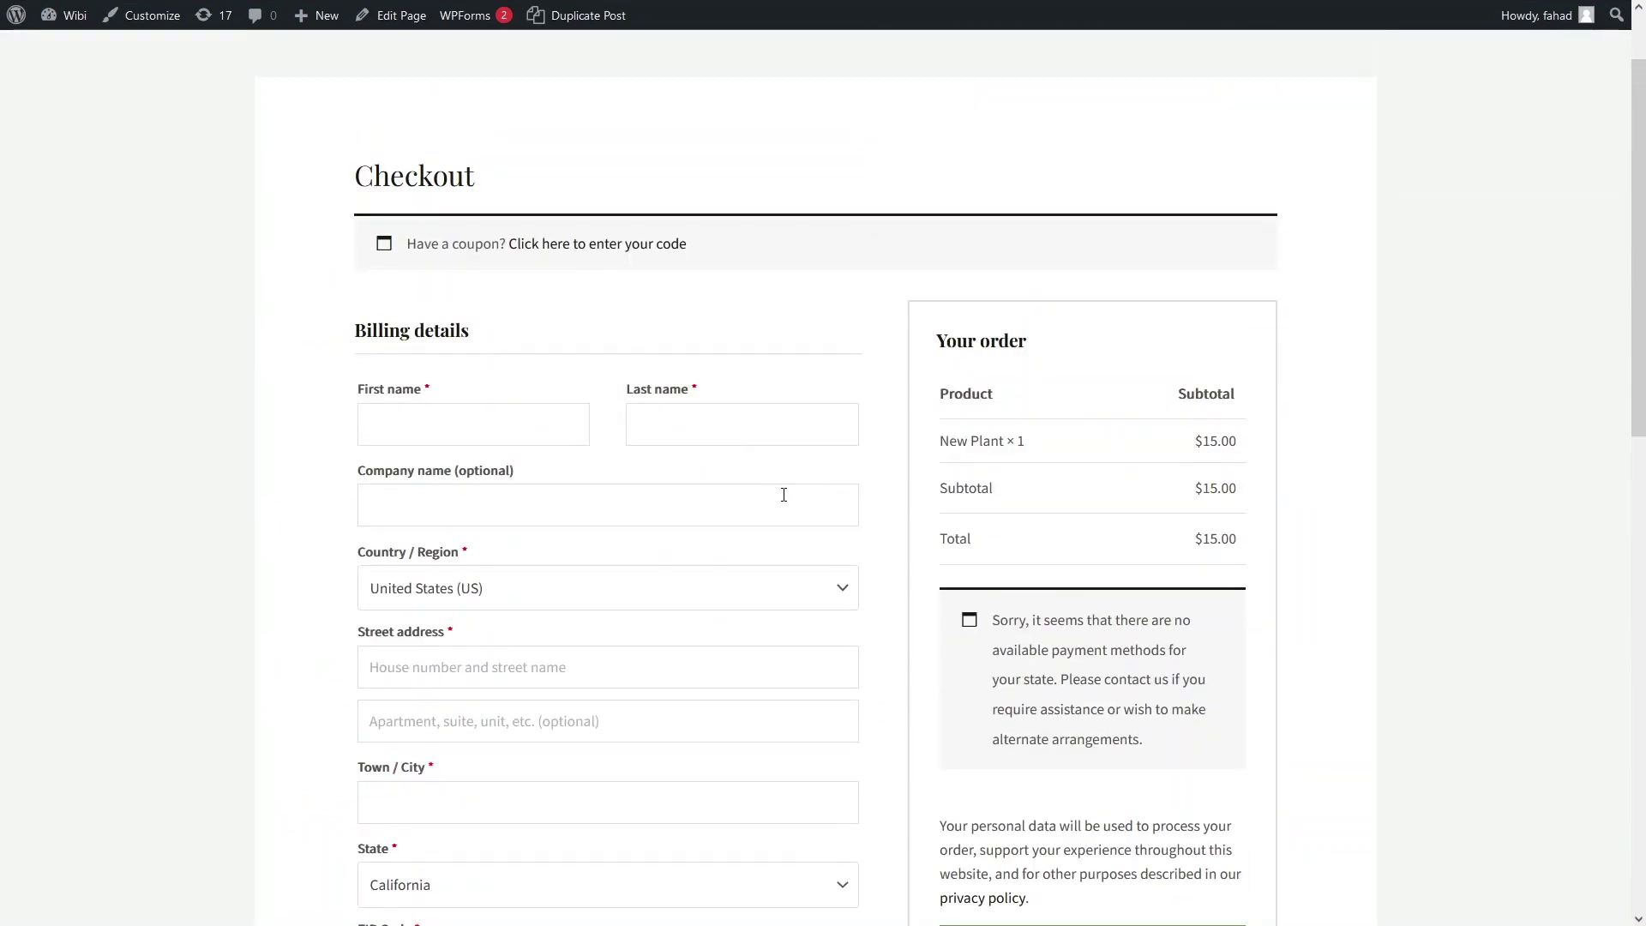
scroll(783, 495, up, 1)
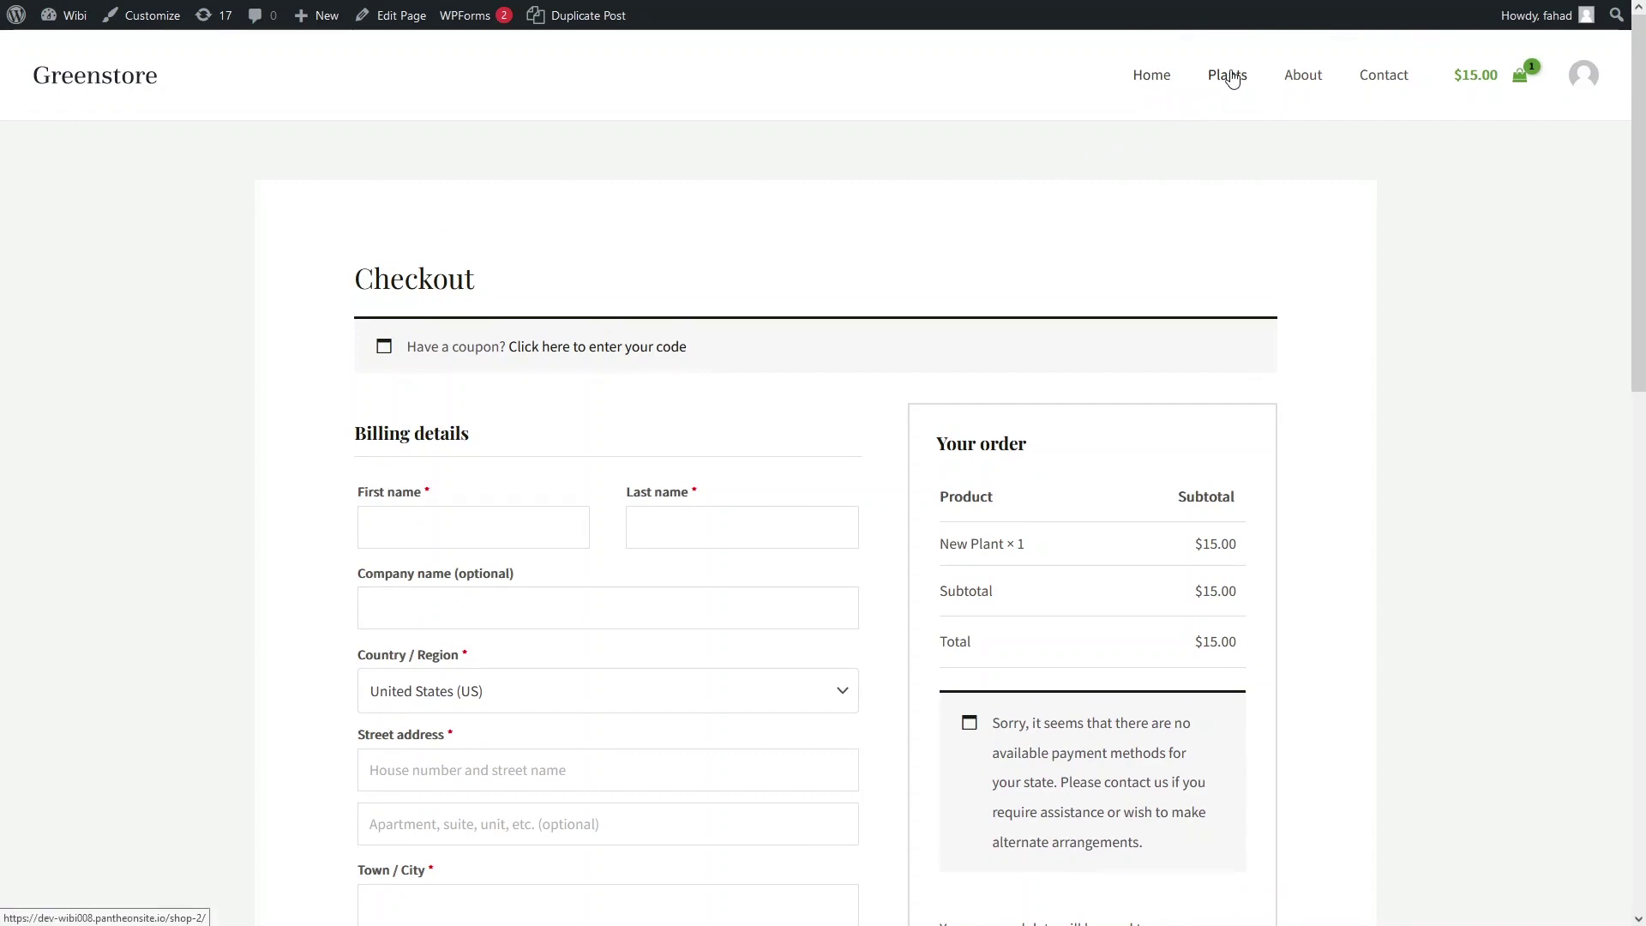
click(292, 11)
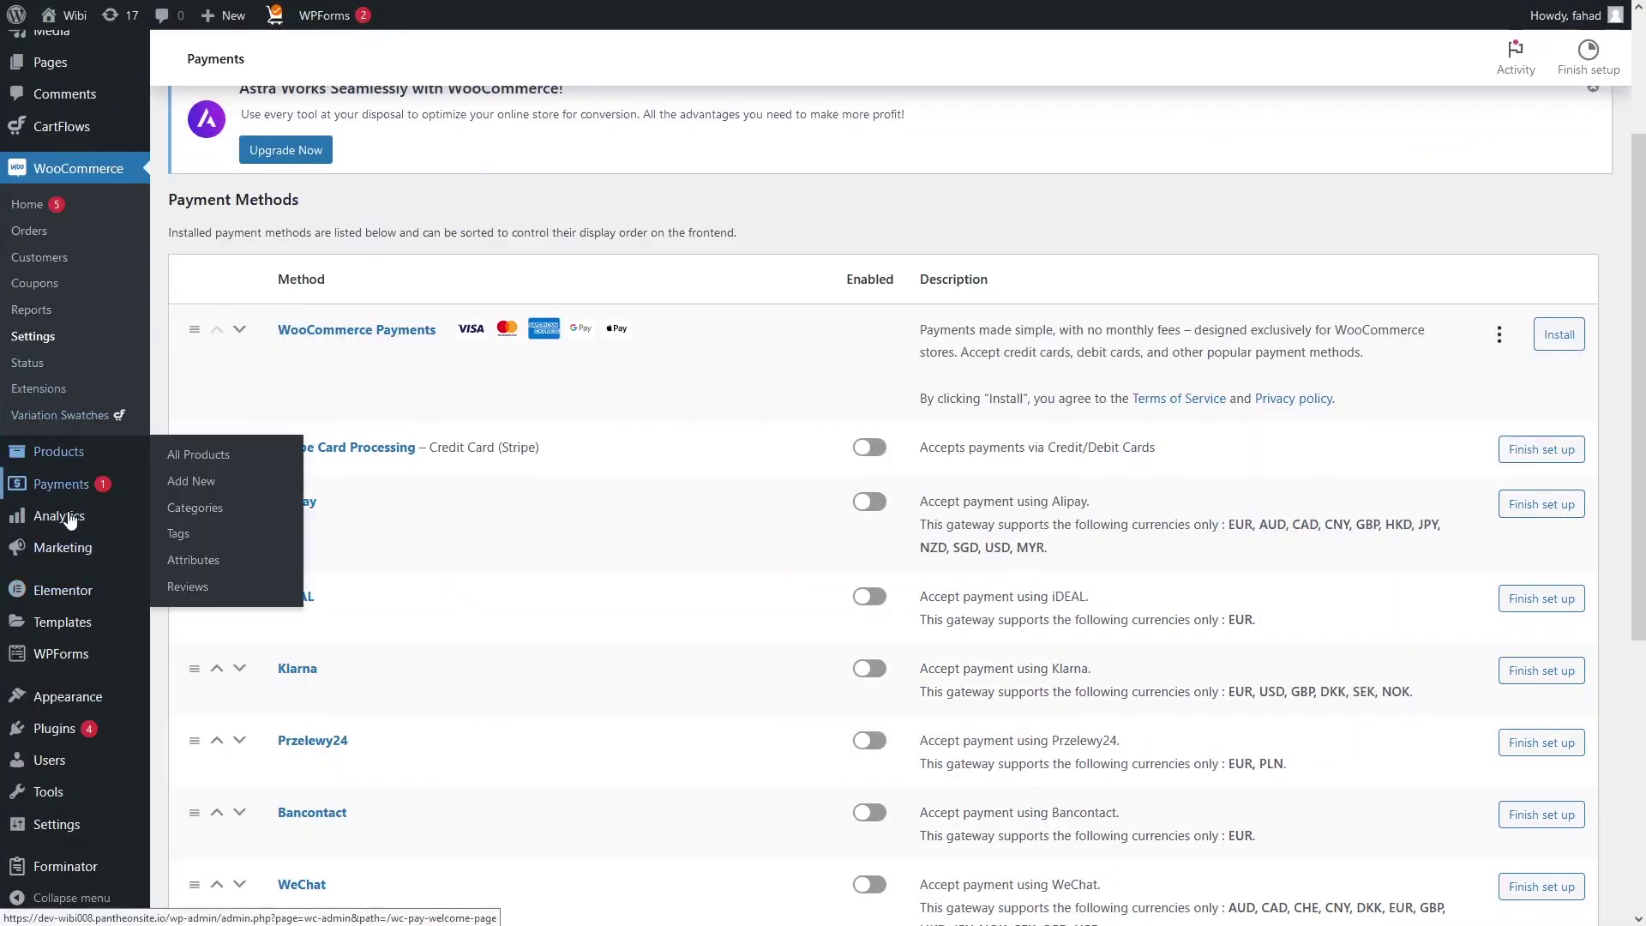
Add the My account page to the Primary menu, then remove it again.
mouse_move(75, 703)
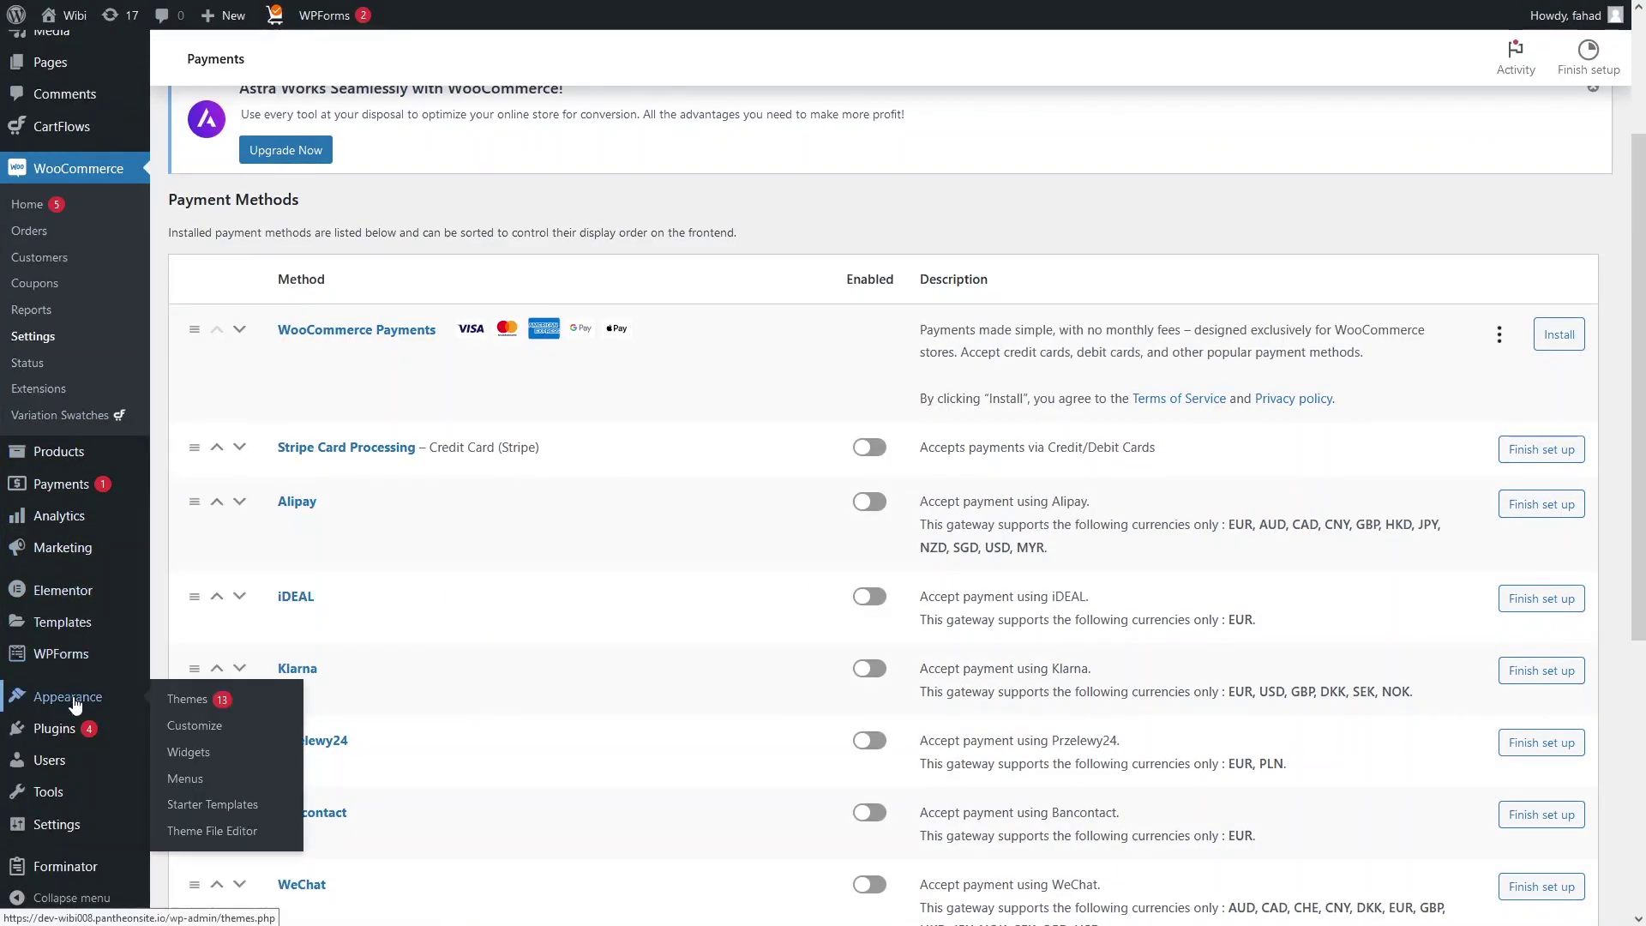
click(221, 788)
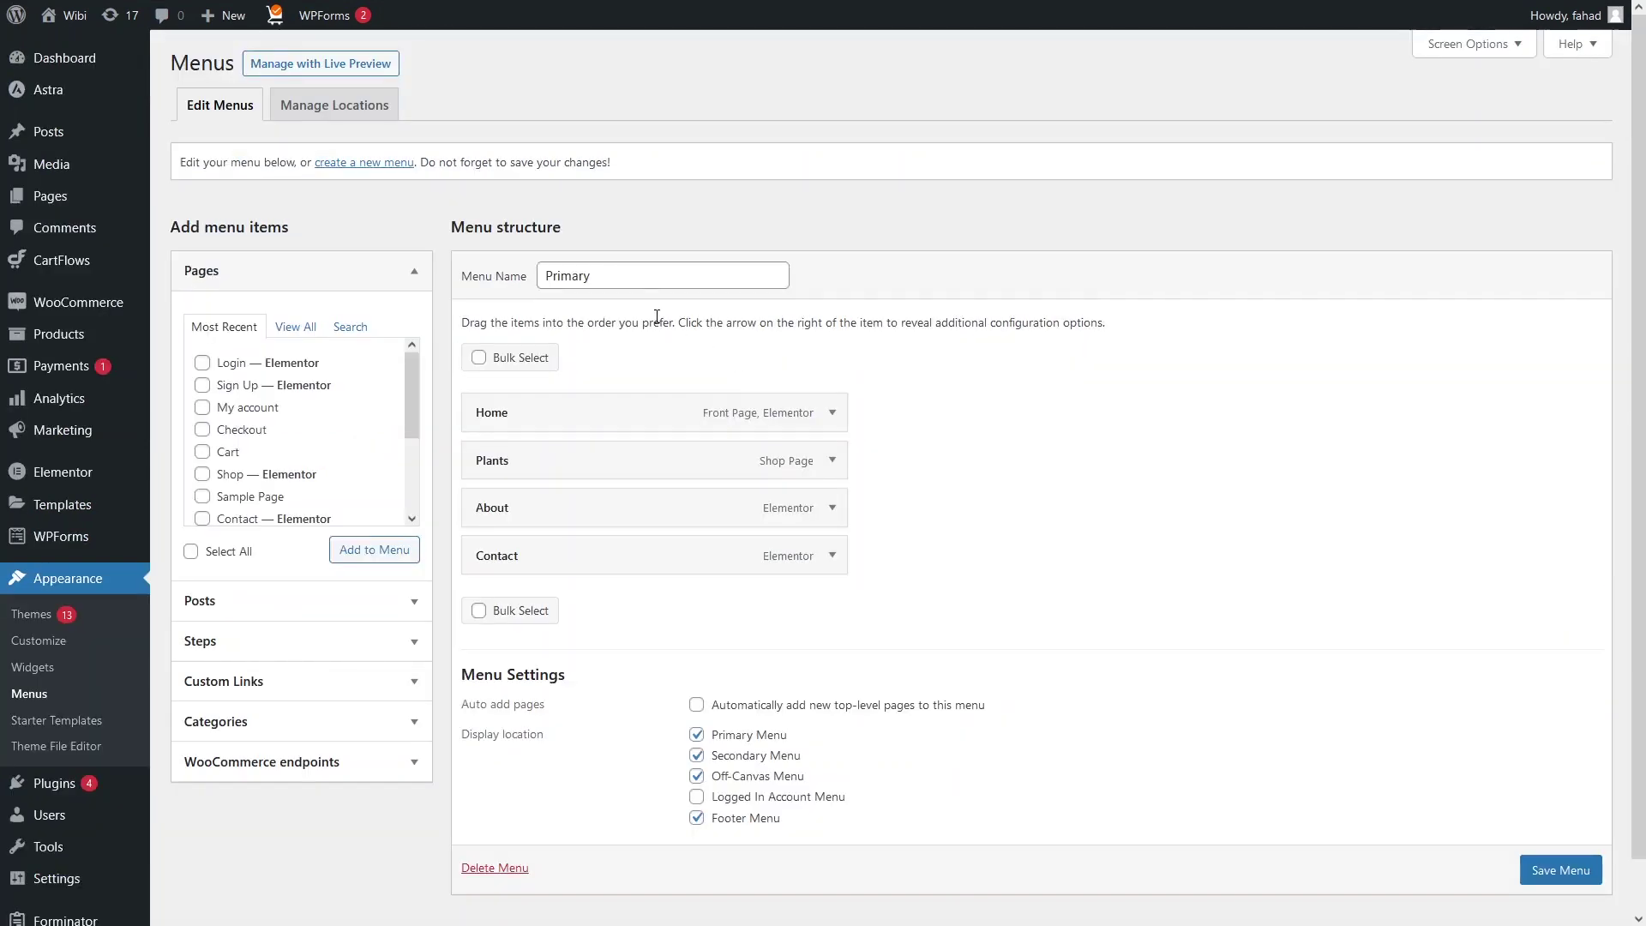
click(203, 410)
click(371, 551)
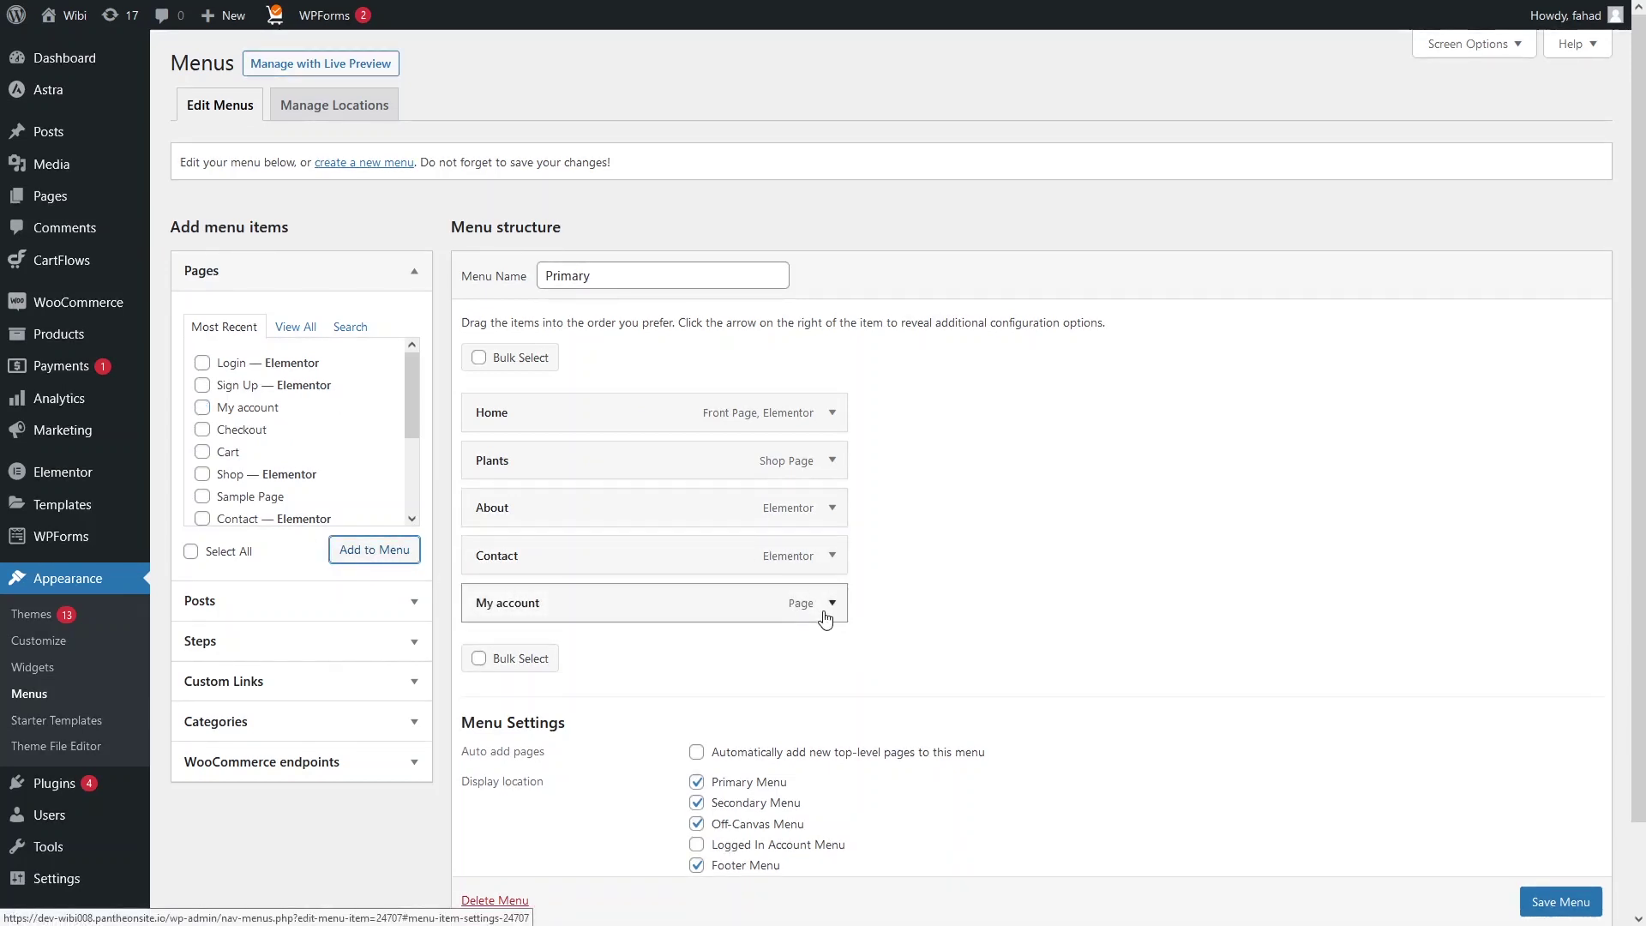
click(828, 611)
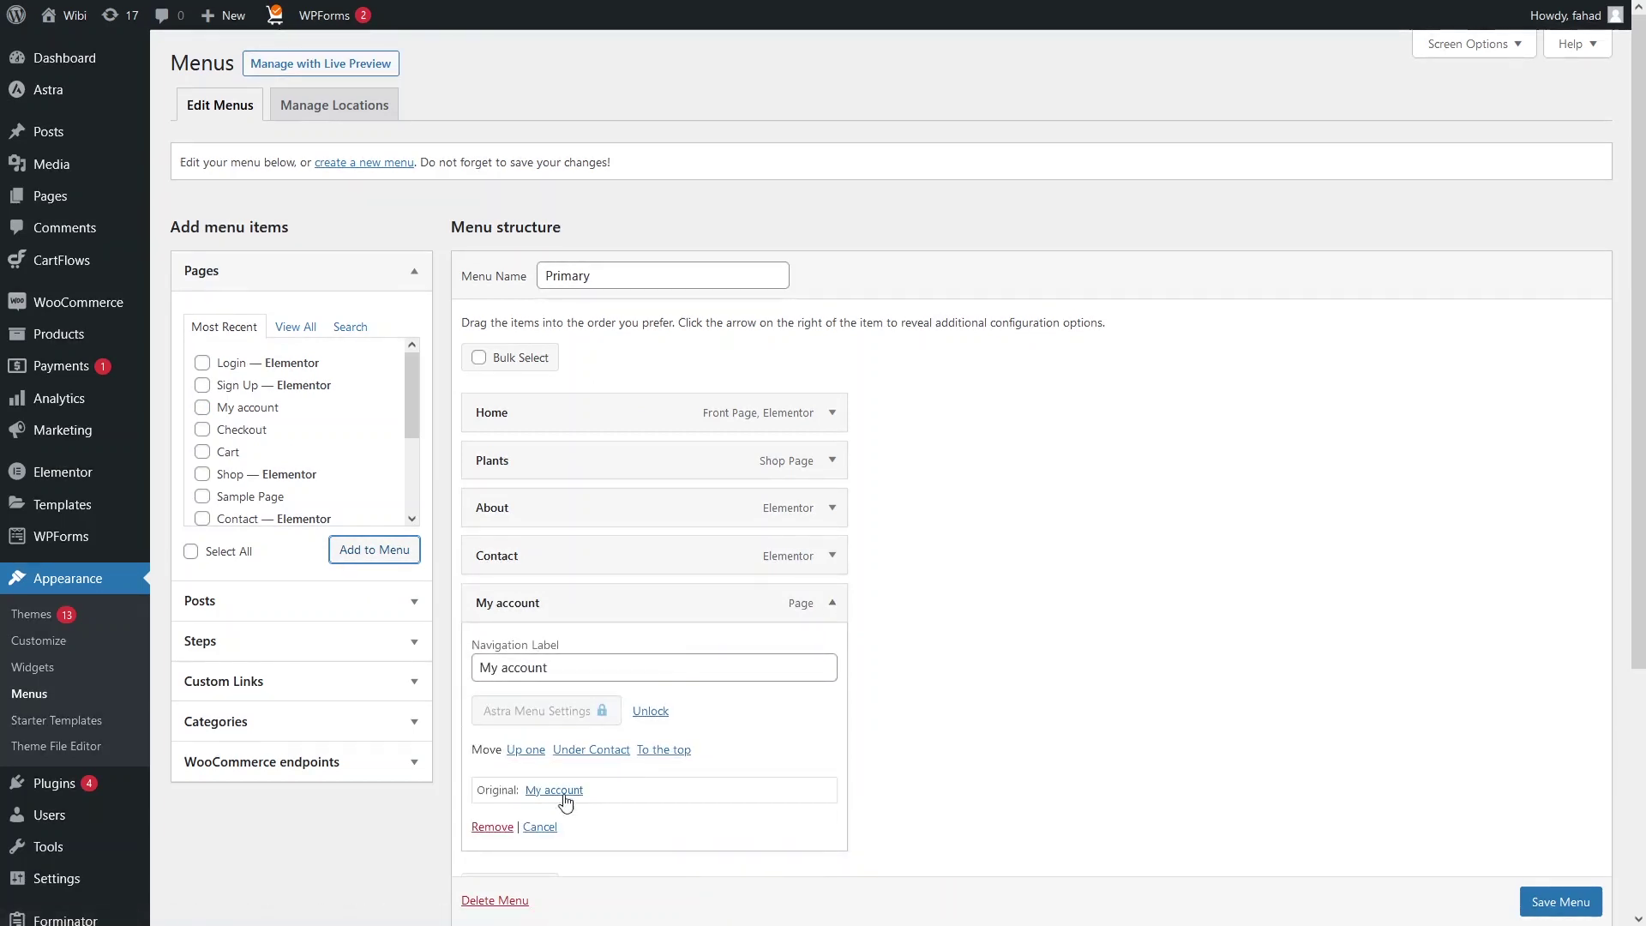
click(493, 827)
Inspect the Plants menu item's navigation label settings, then collapse it.
click(832, 460)
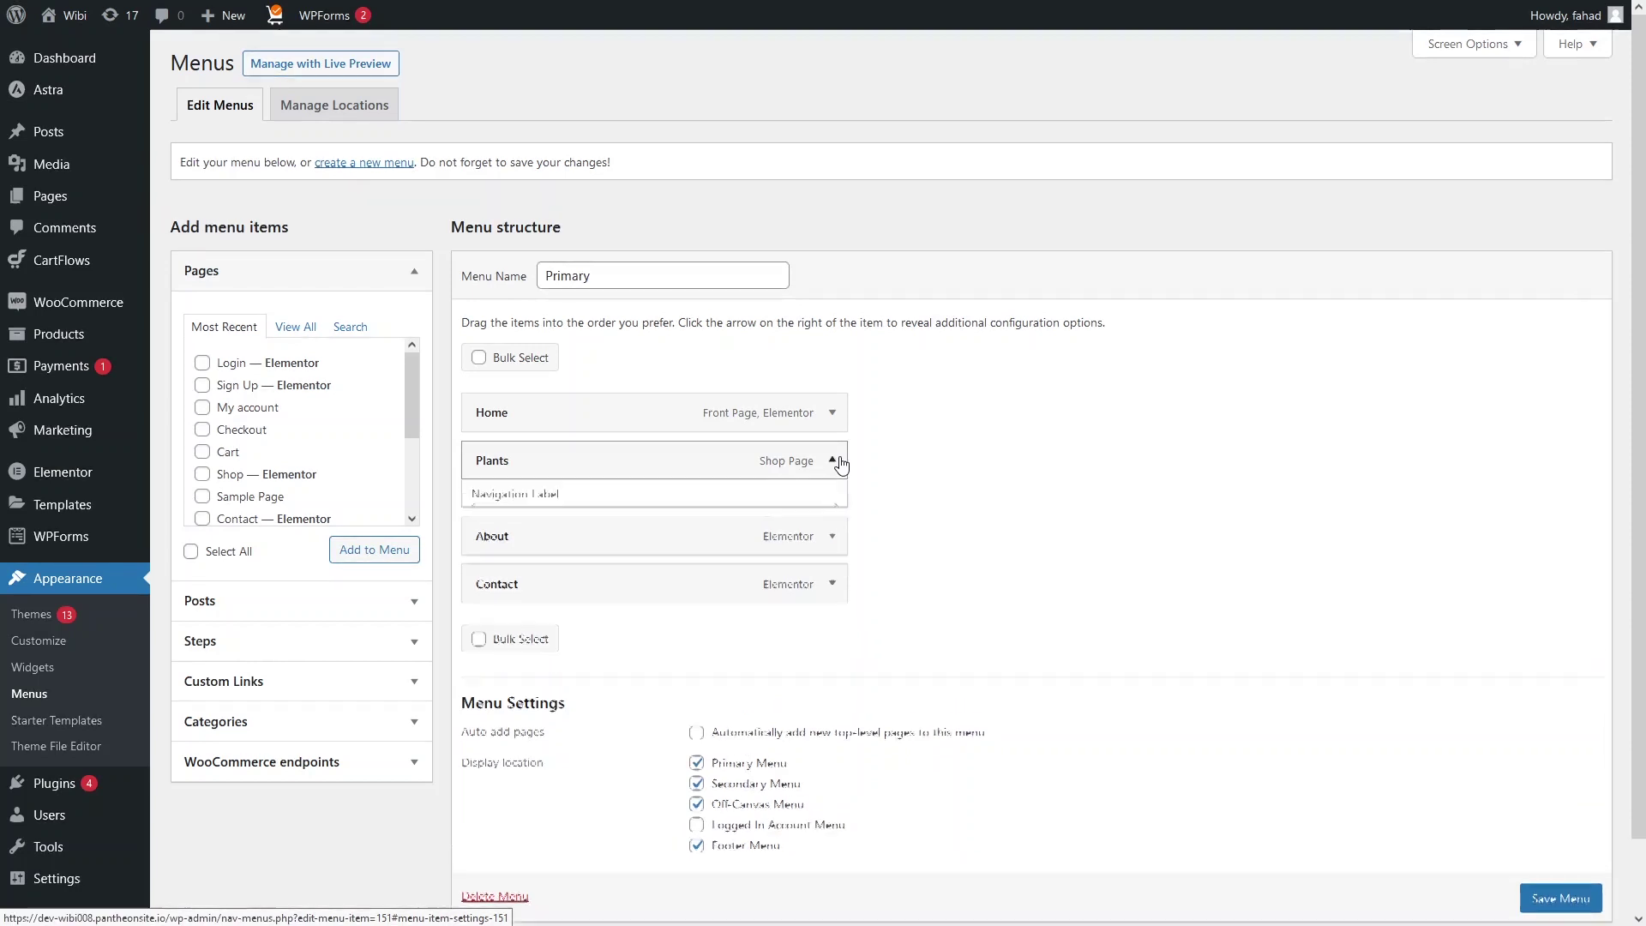
double_click(538, 526)
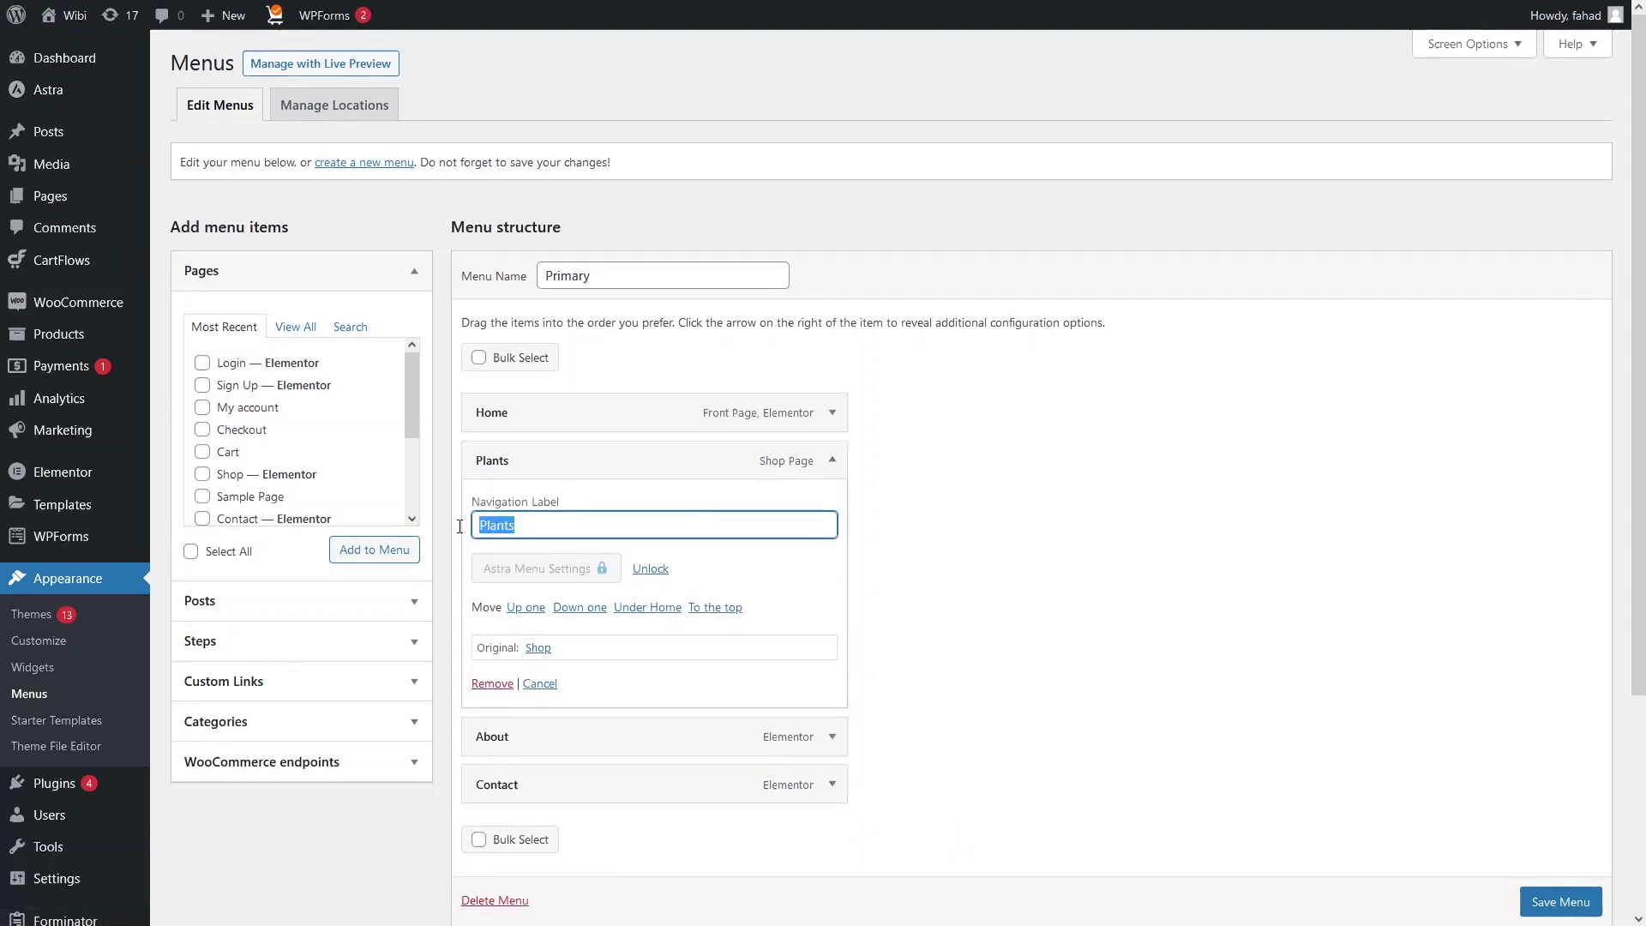
click(832, 461)
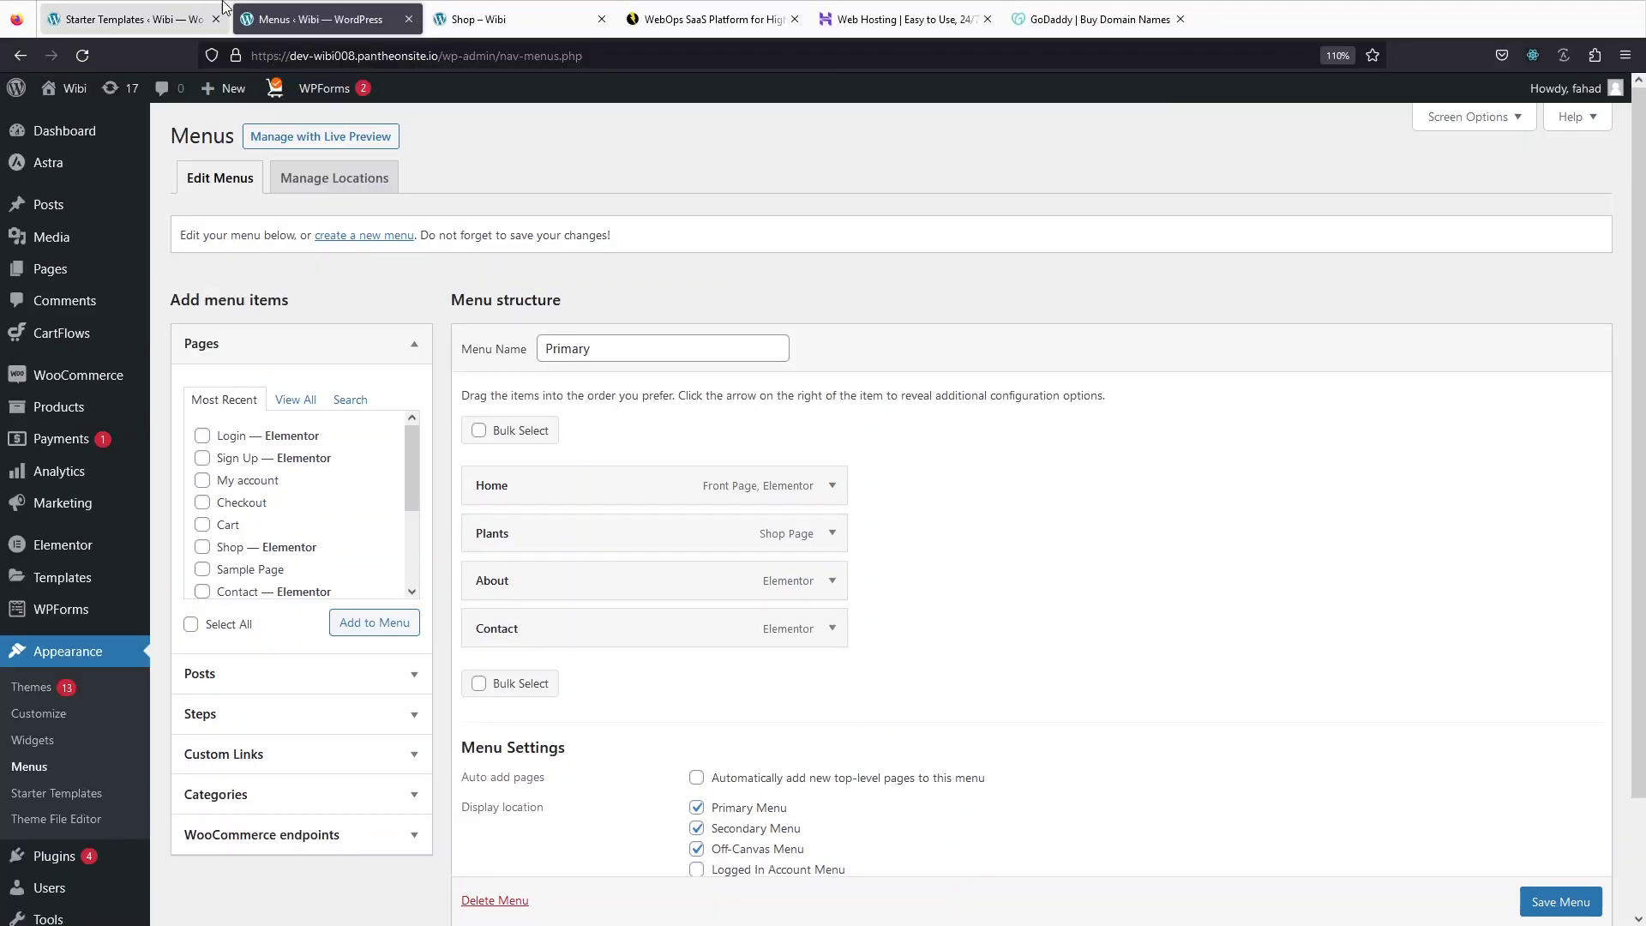
Review the Shop page's 27-product listing and its Home, Plants, About, Contact header menu.
click(485, 17)
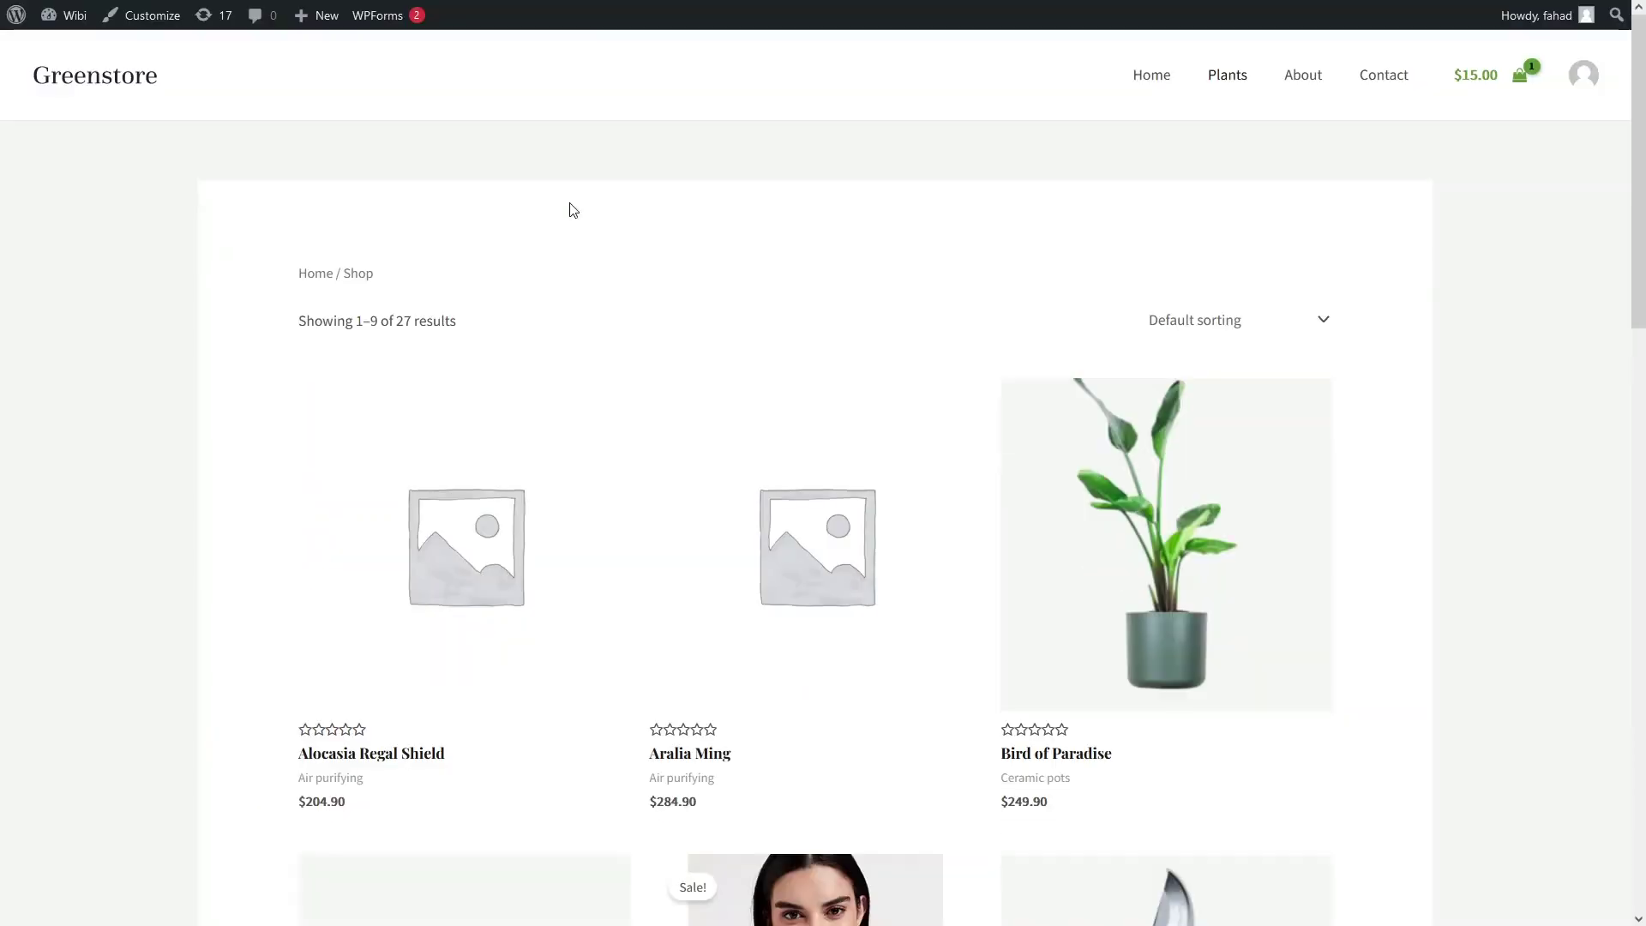
scroll(571, 210, down, 12)
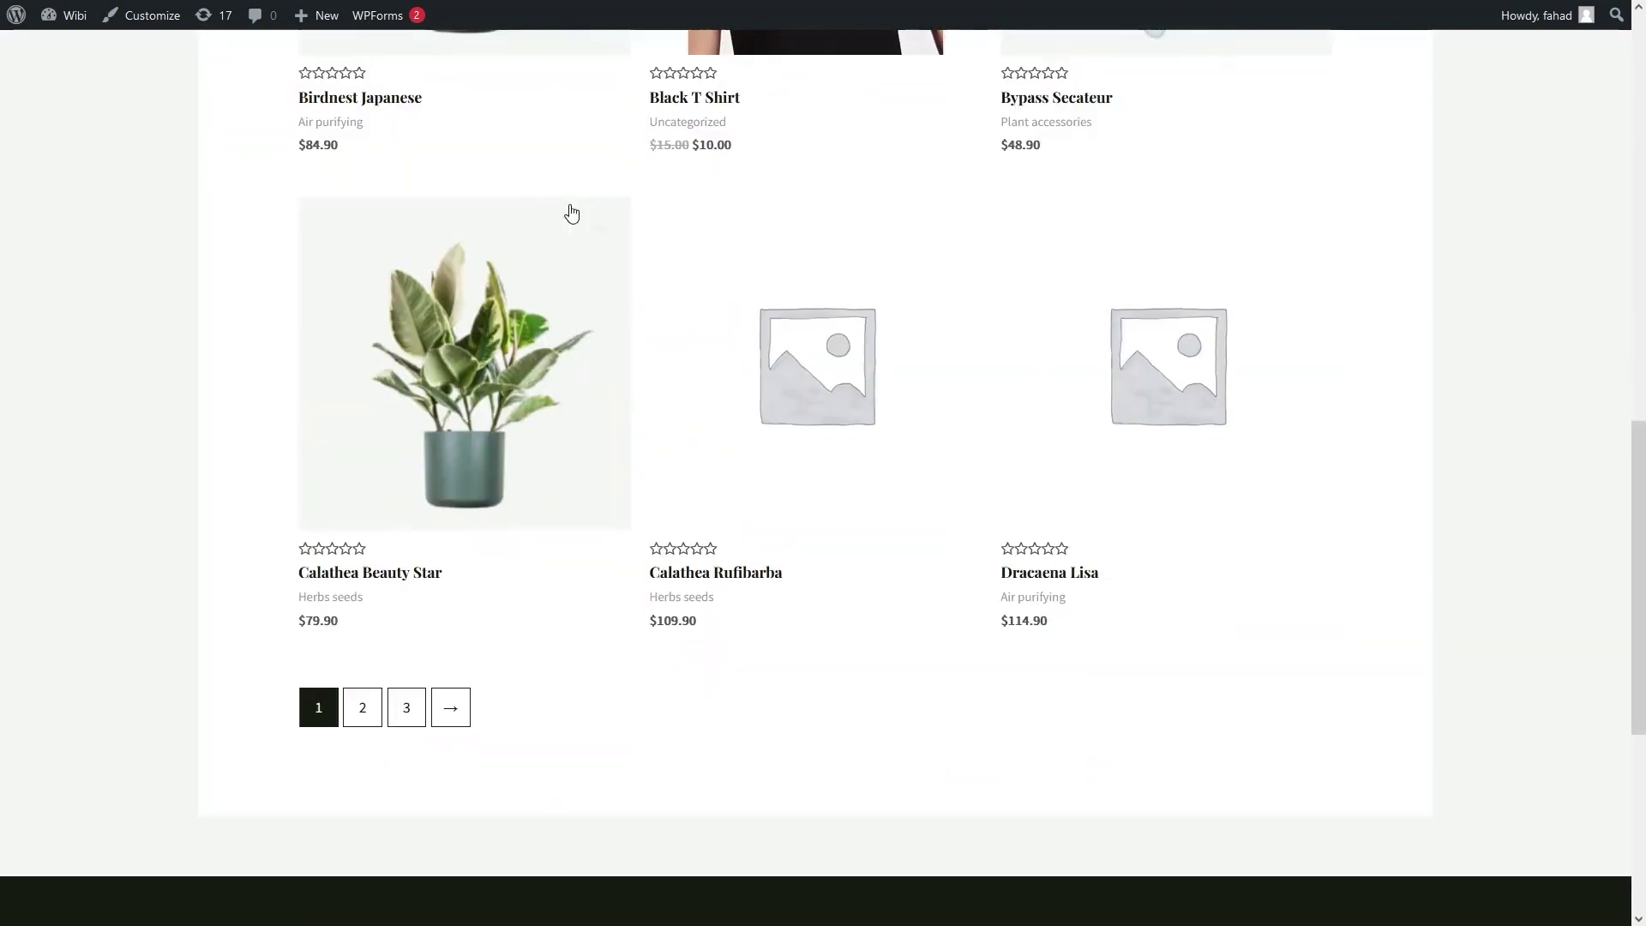
scroll(571, 210, up, 12)
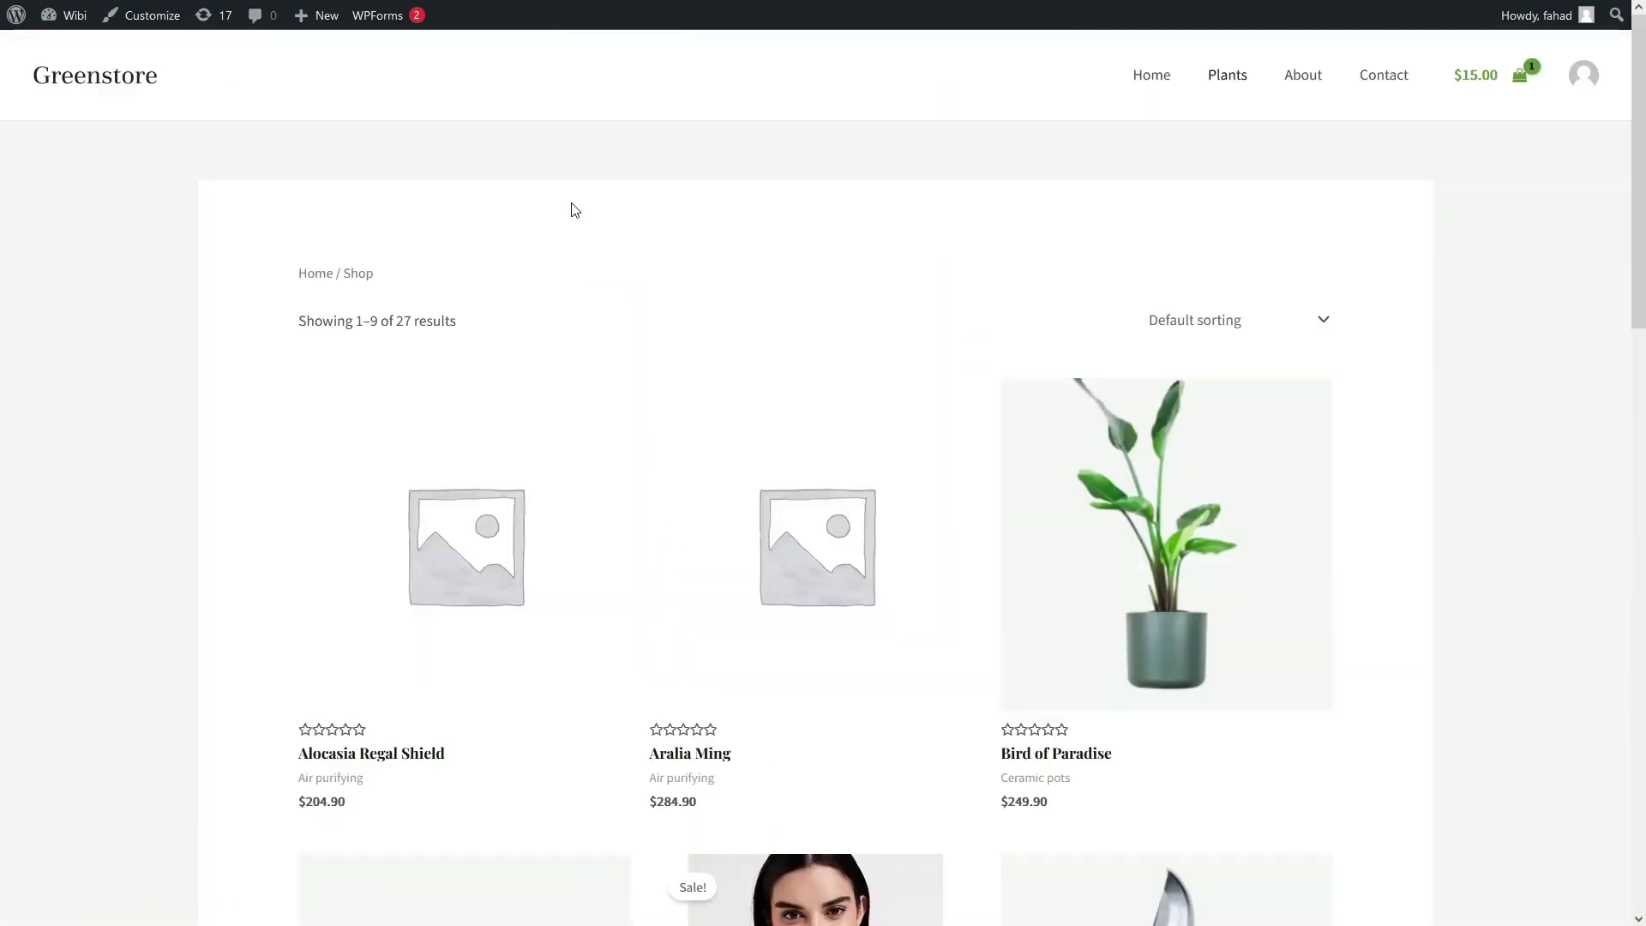